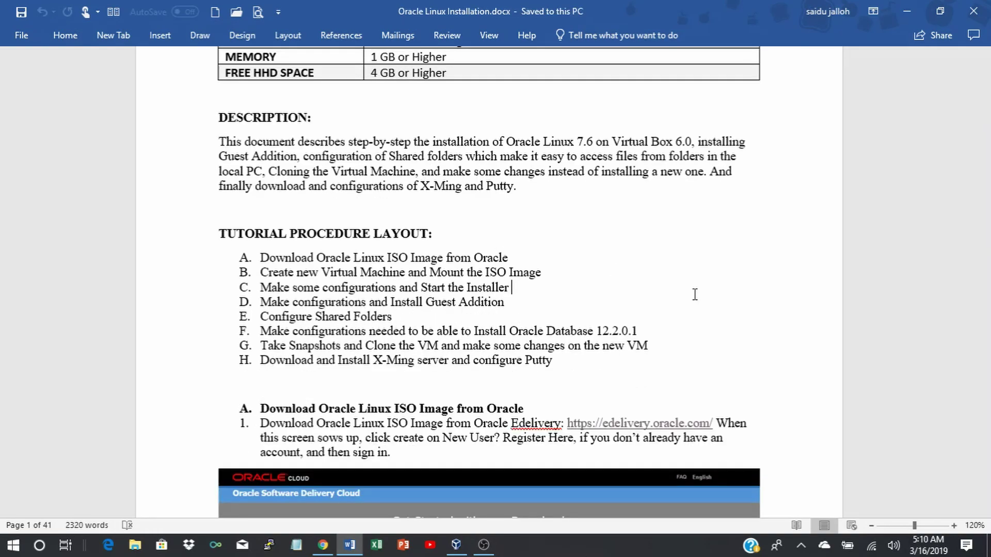
pyautogui.scroll(-5, 694, 294)
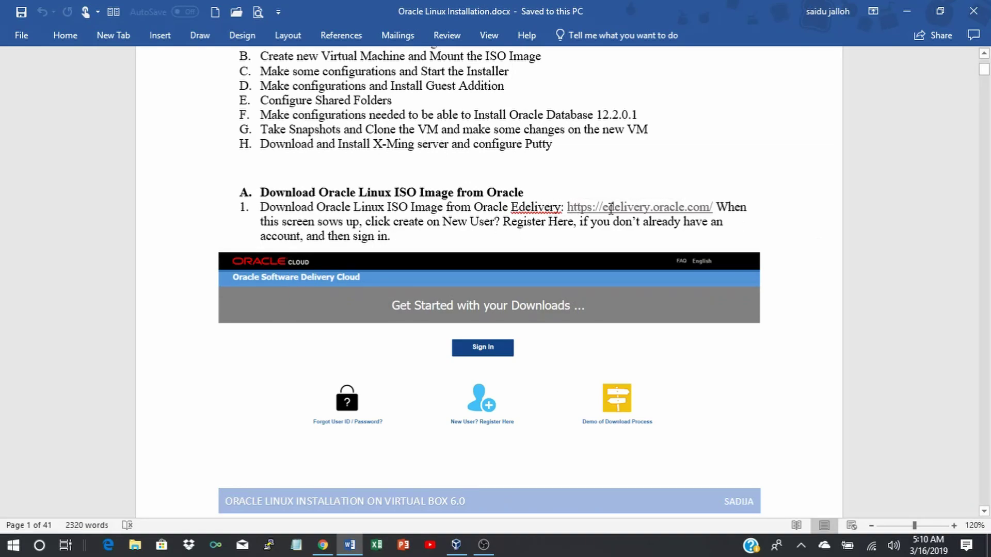
pyautogui.moveTo(568, 207)
pyautogui.mouseDown()
pyautogui.moveTo(707, 207)
pyautogui.moveTo(570, 209)
pyautogui.mouseUp()
pyautogui.hotkey('ctrl', 'c')
pyautogui.click(707, 207)
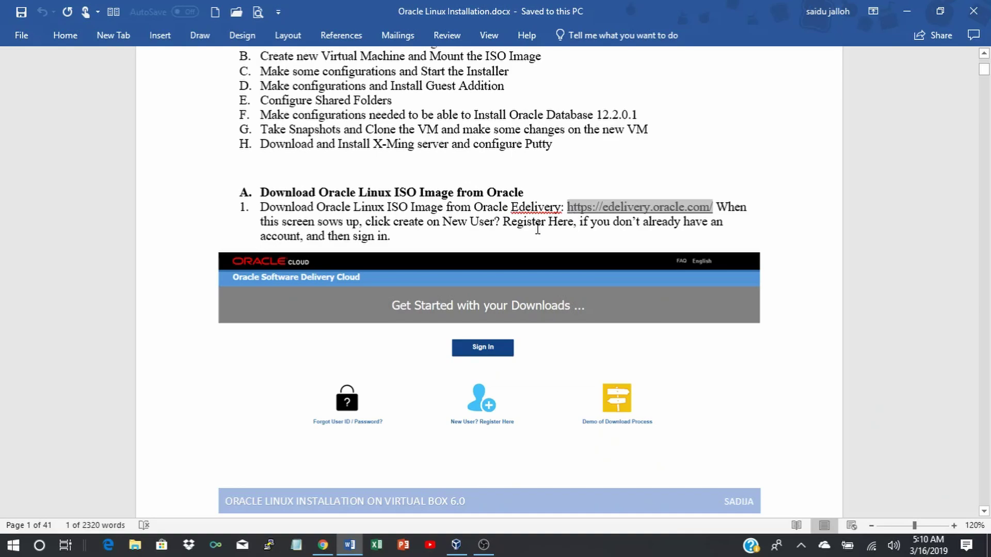
pyautogui.click(320, 546)
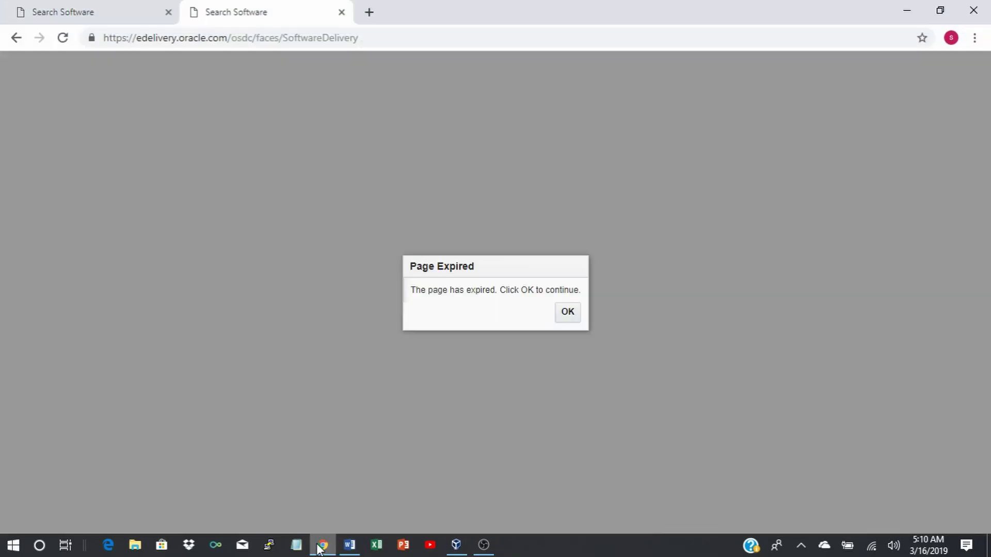
pyautogui.click(342, 13)
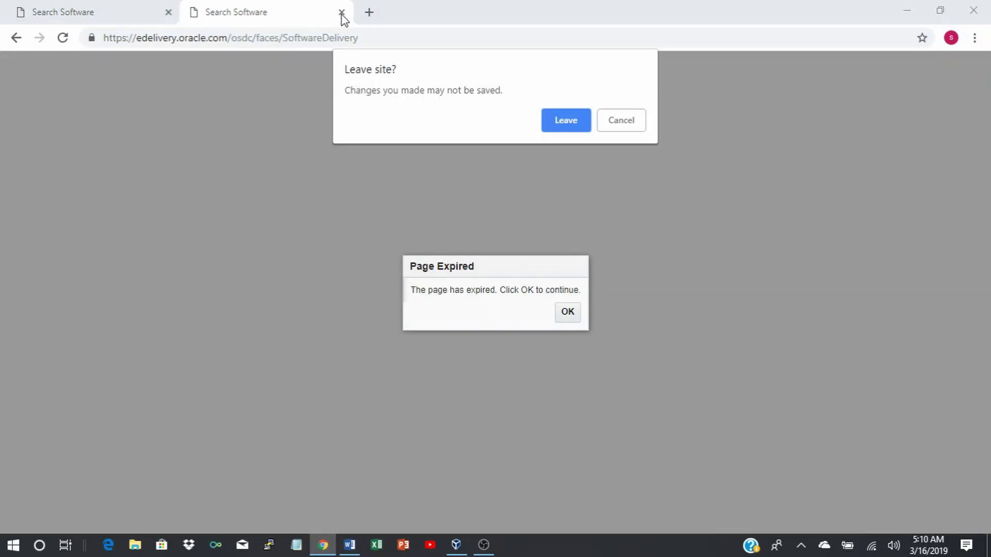
pyautogui.click(562, 125)
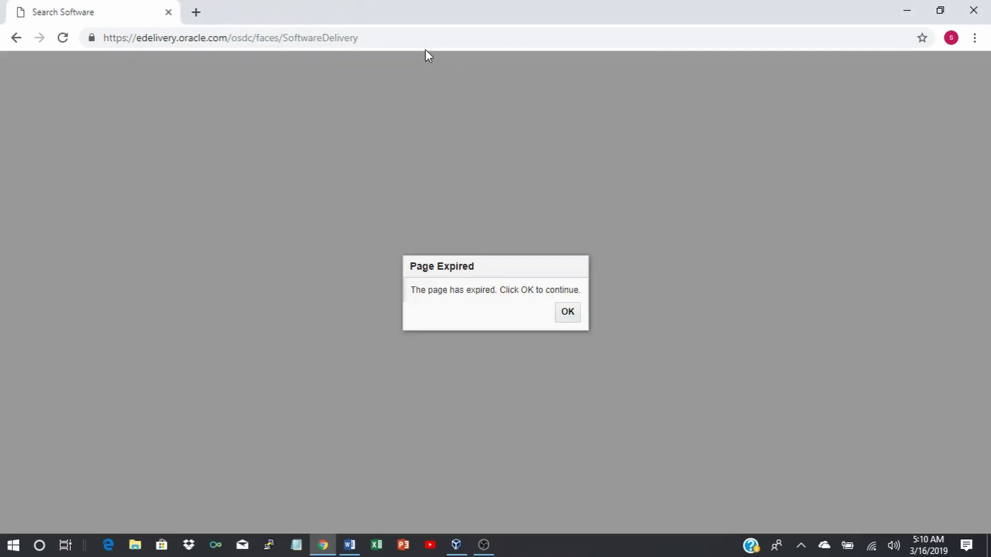
pyautogui.click(196, 12)
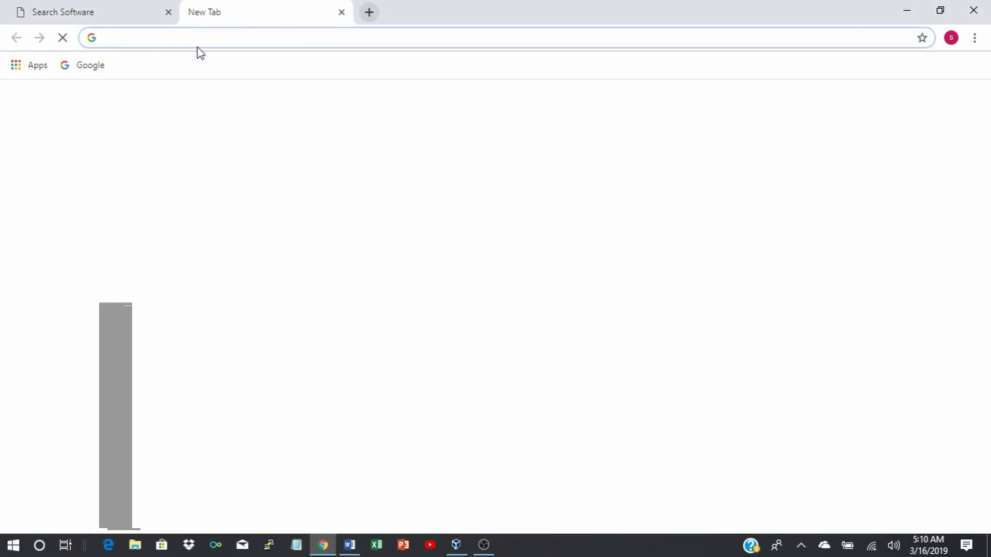
pyautogui.hotkey('ctrl', 'v')
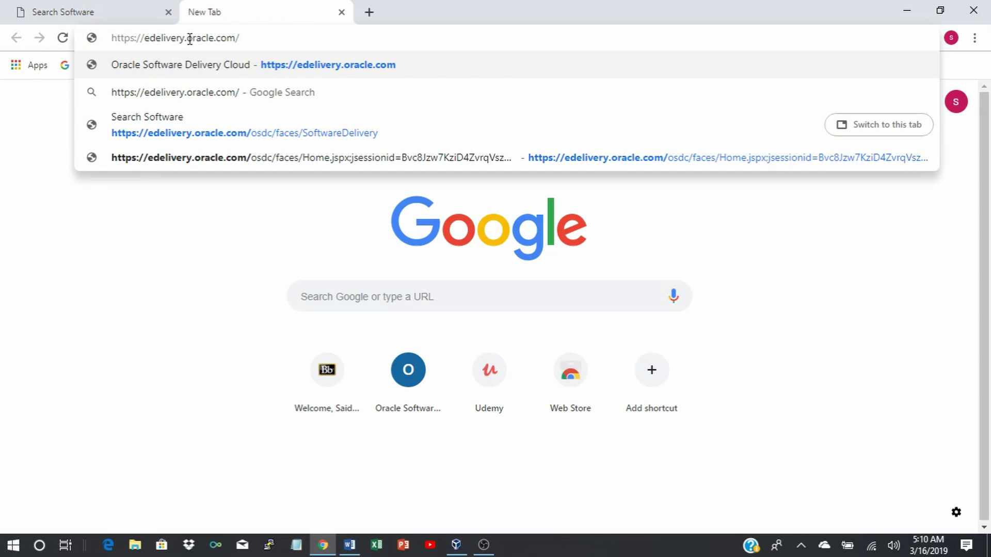
pyautogui.press('Return')
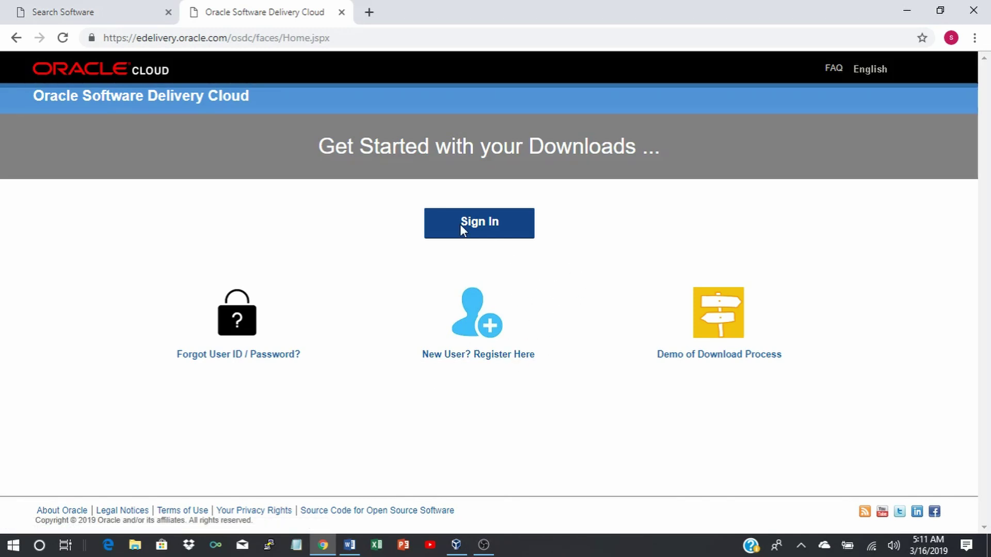
# Sign in, search 'oracle' for Oracle Linux, add Oracle Linux 7.6 to the cart and view it.
pyautogui.click(487, 224)
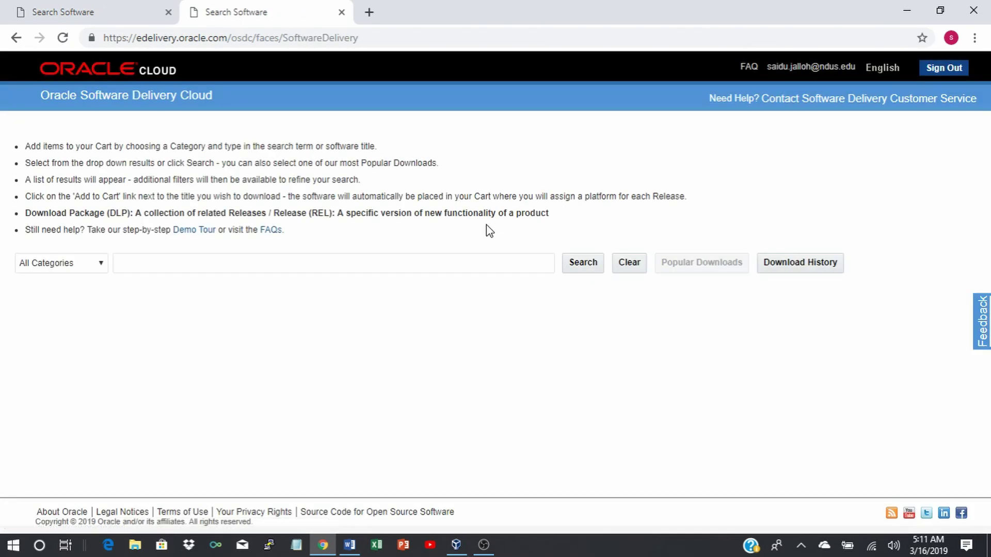
pyautogui.click(184, 265)
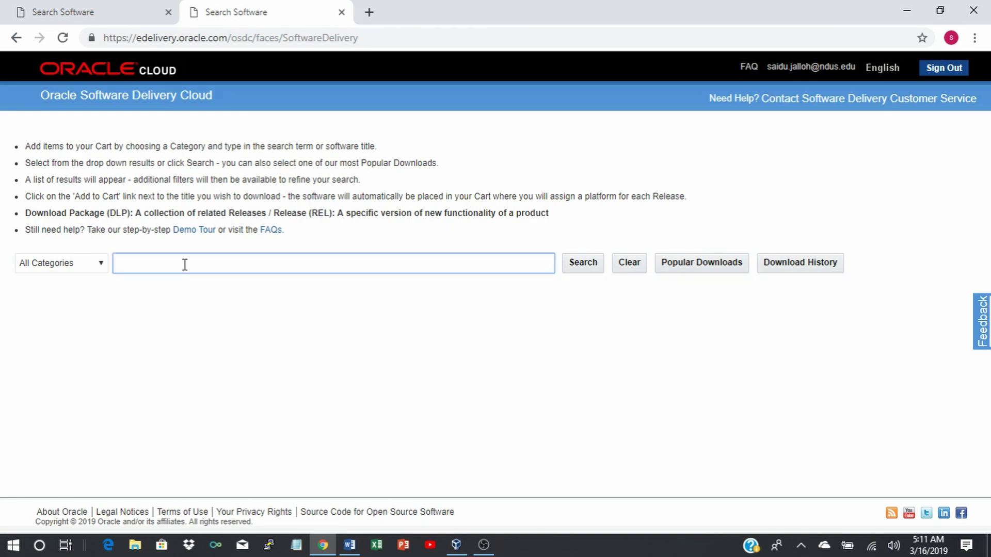
pyautogui.write('oracle linux')
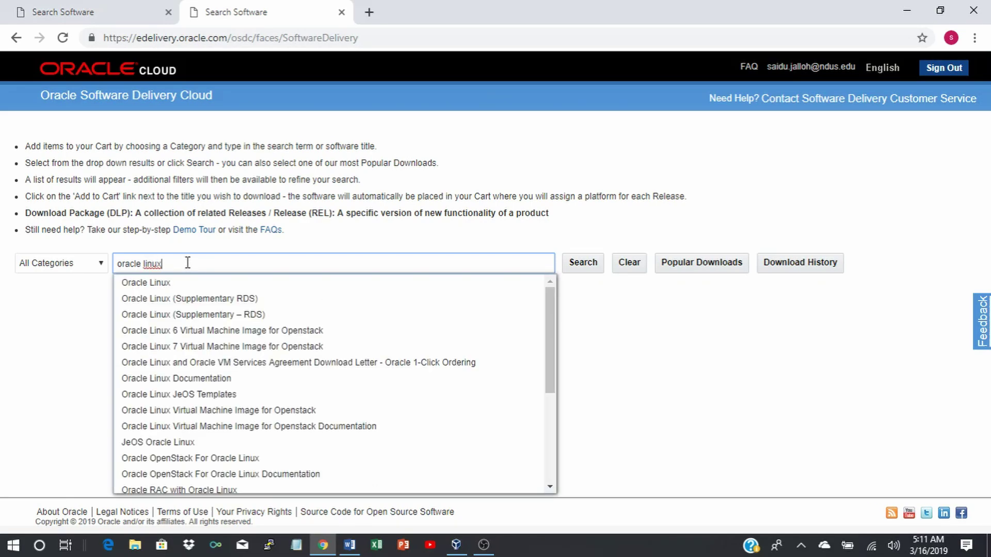
pyautogui.click(145, 283)
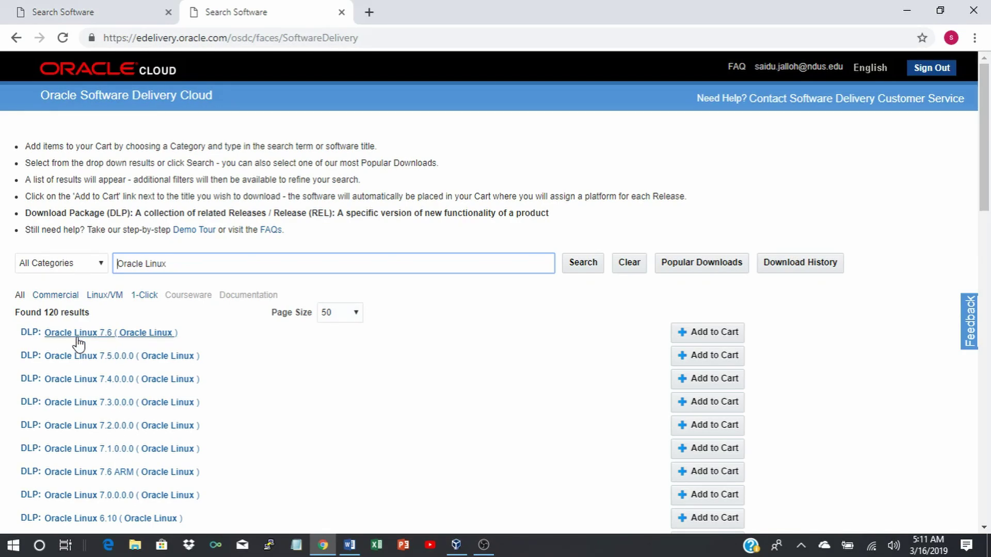
pyautogui.click(81, 334)
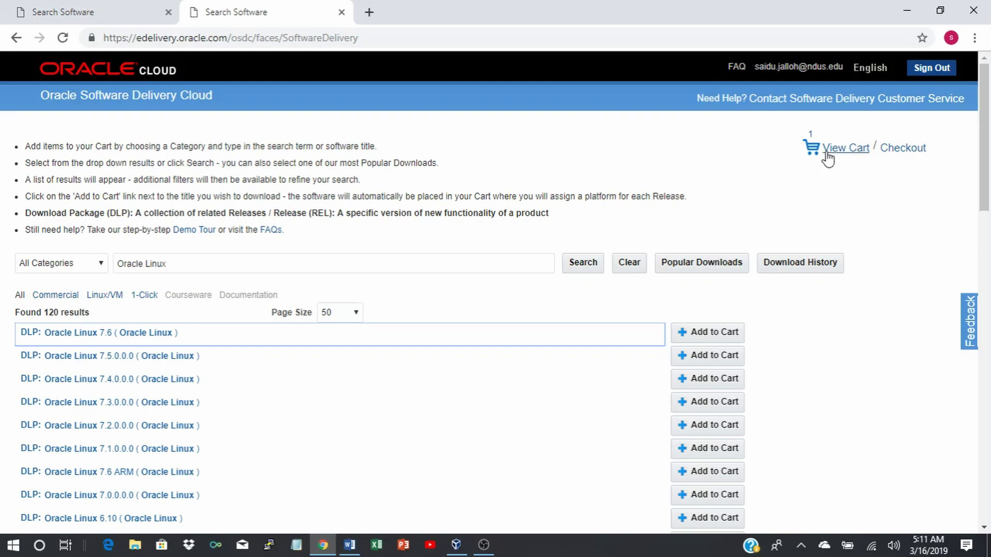
pyautogui.click(811, 141)
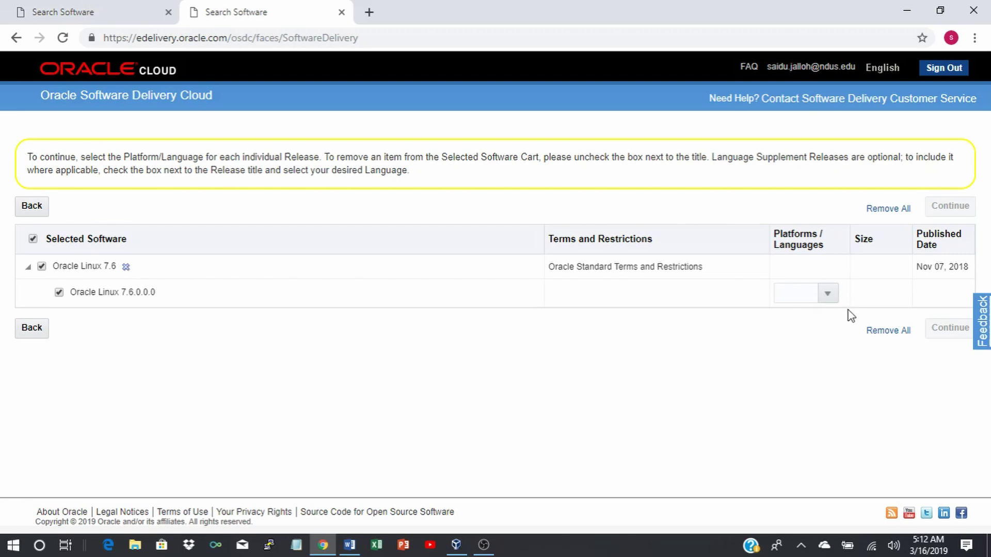
# Set the platform for Oracle Linux 7.6.0.0.0 to x86 64 bit.
pyautogui.click(828, 294)
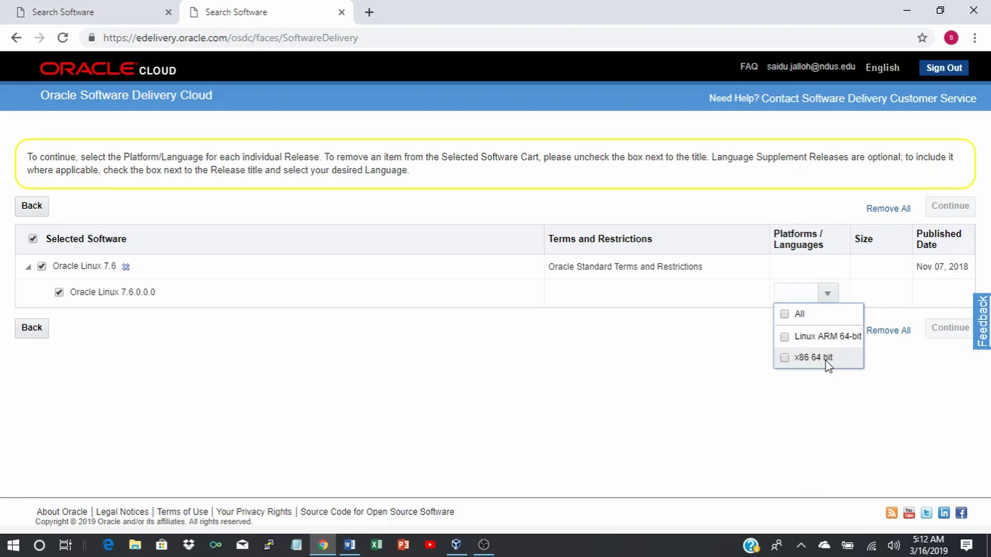
pyautogui.click(785, 359)
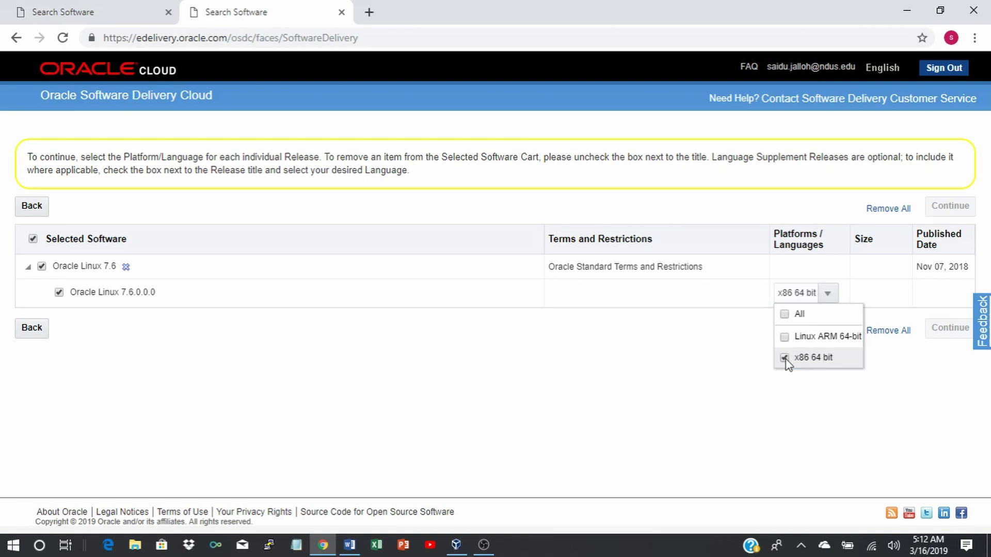
pyautogui.click(721, 362)
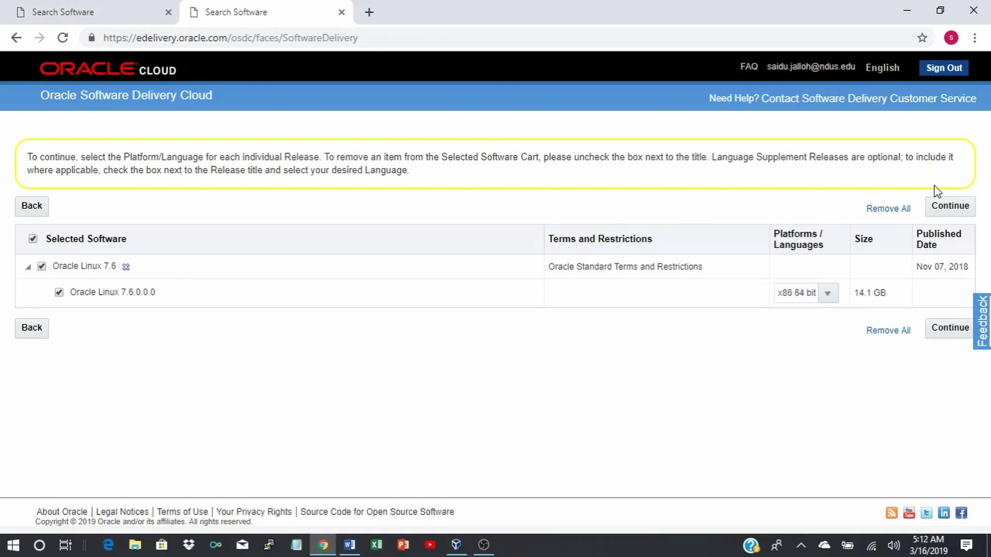
# Accept the license terms to reach the downloadable file list.
pyautogui.click(946, 209)
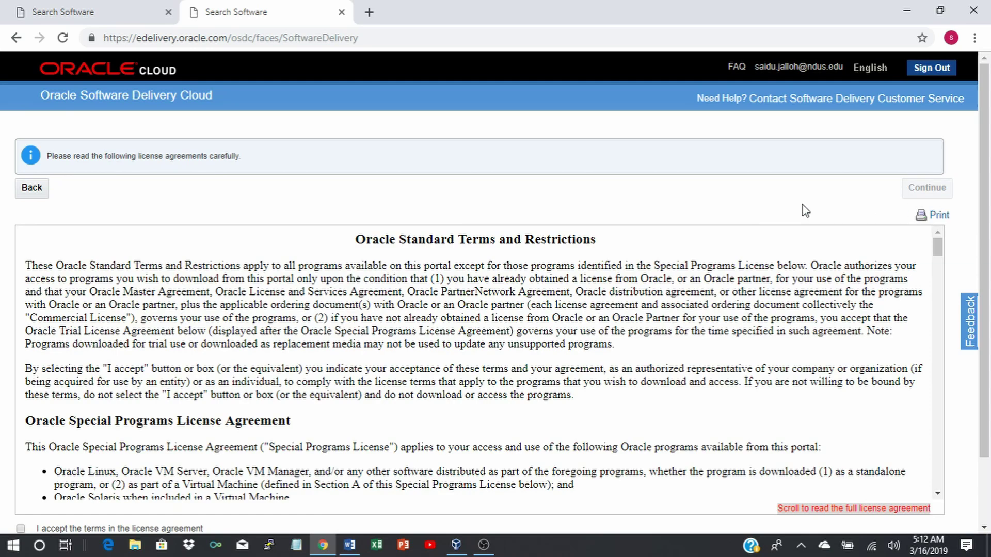
pyautogui.scroll(-2, 750, 212)
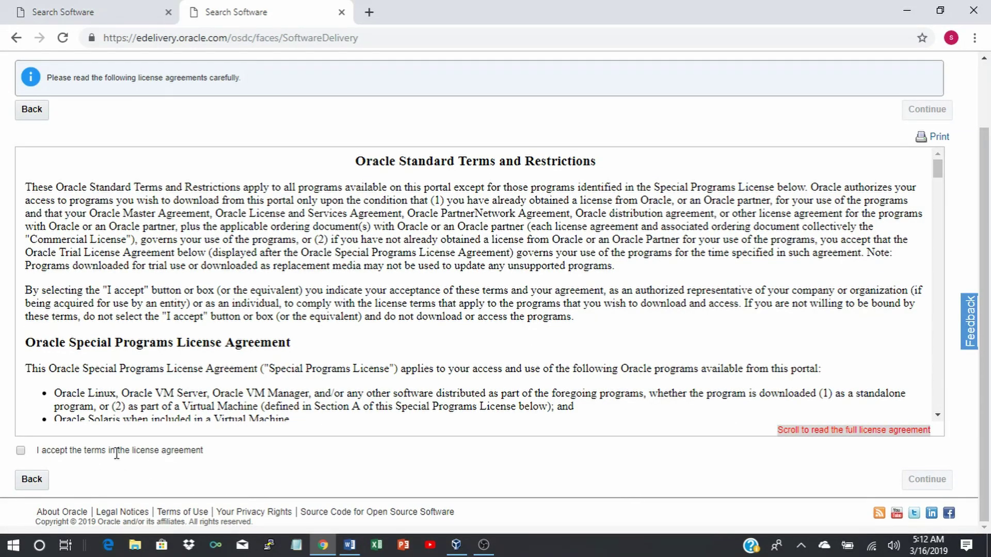
pyautogui.click(20, 451)
pyautogui.click(916, 481)
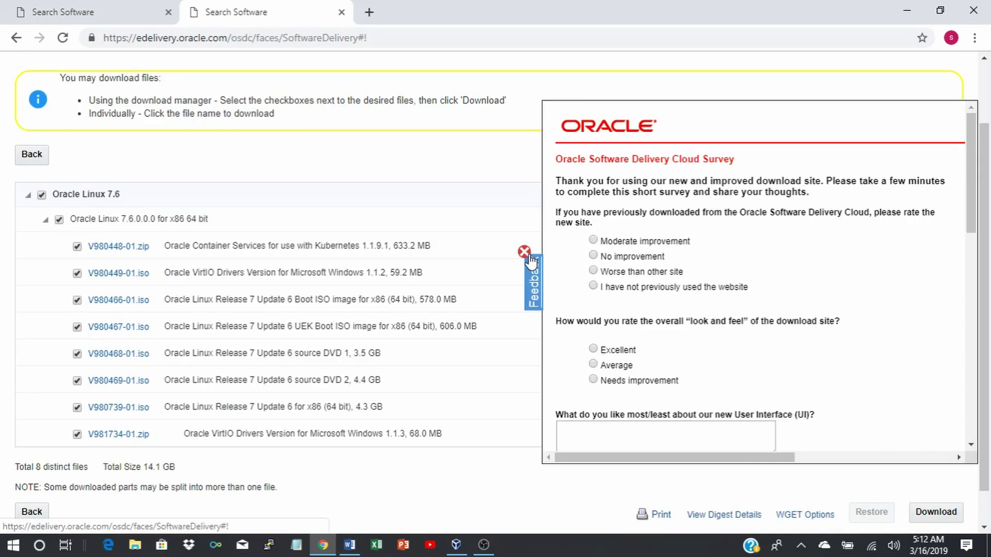
# Dismiss the survey and tick only V980739-01.iso among the Oracle Linux 7.6 files.
pyautogui.click(525, 254)
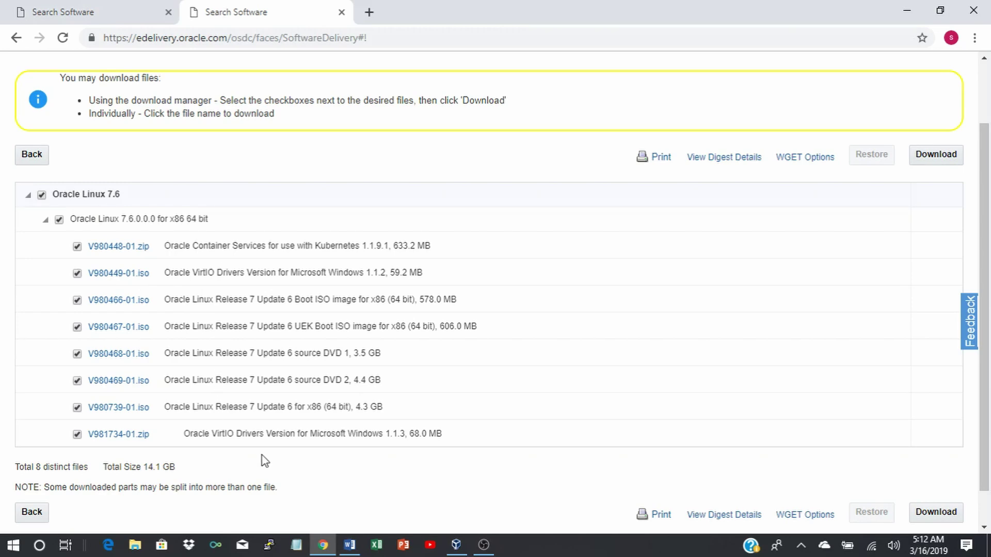
pyautogui.click(59, 222)
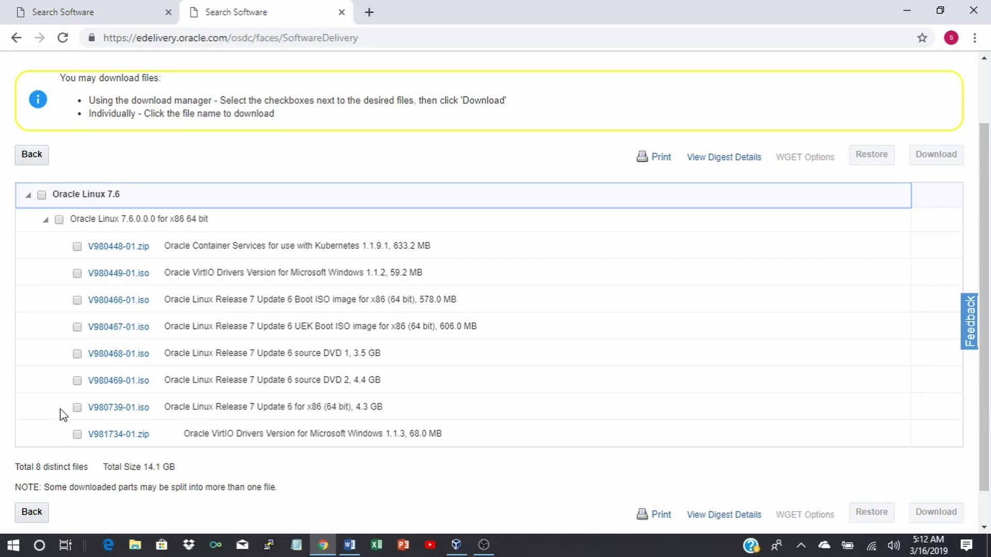
pyautogui.click(78, 408)
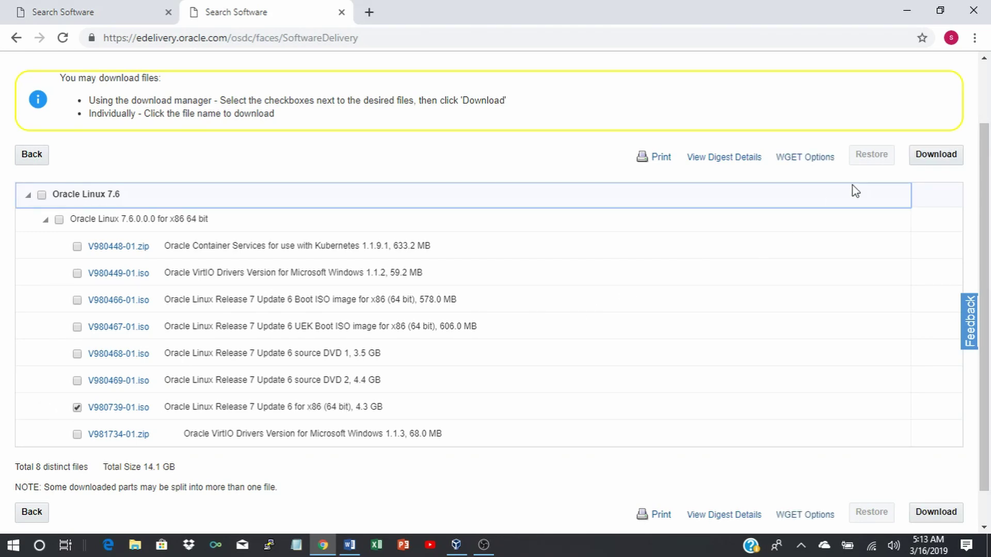
# Start the download, cancel the Save As, close Download Manager and minimize Chrome.
pyautogui.click(929, 155)
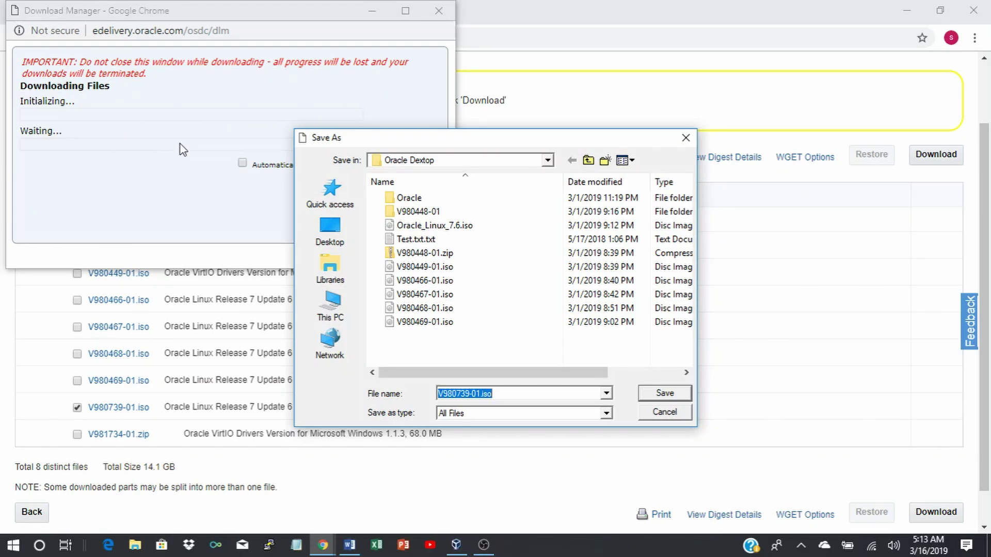
pyautogui.click(680, 416)
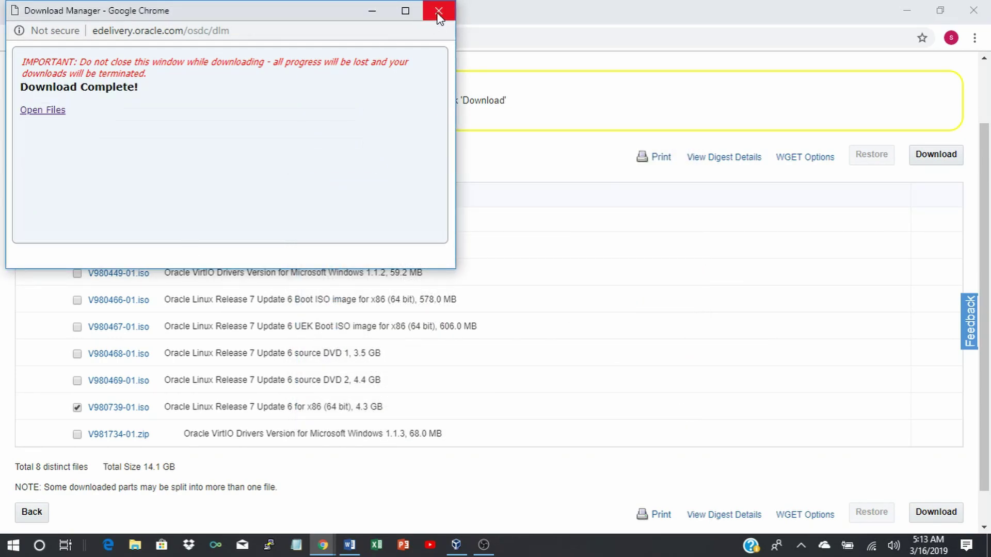
pyautogui.click(438, 13)
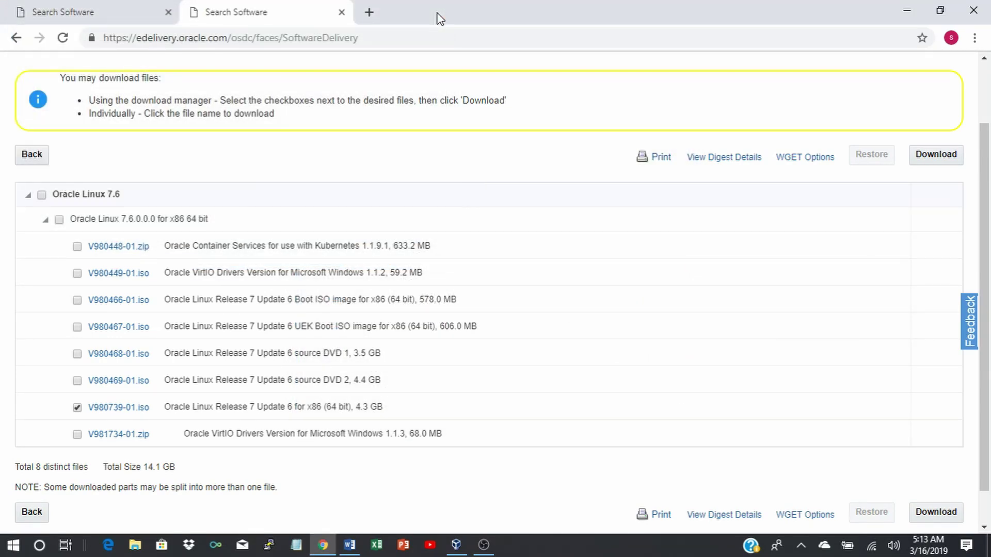
pyautogui.click(904, 11)
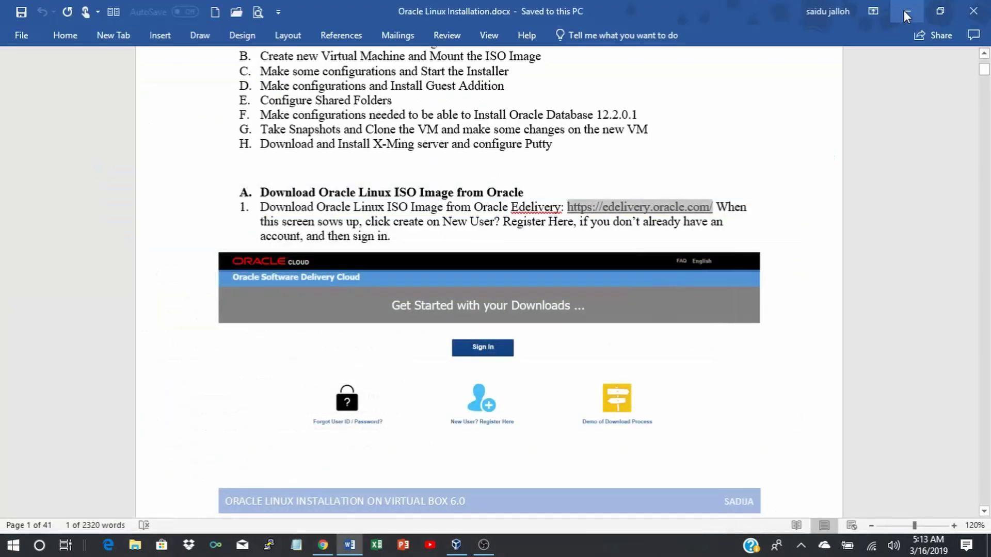
# Minimize the Word installation guide to reveal the VirtualBox Manager Welcome page.
pyautogui.click(769, 129)
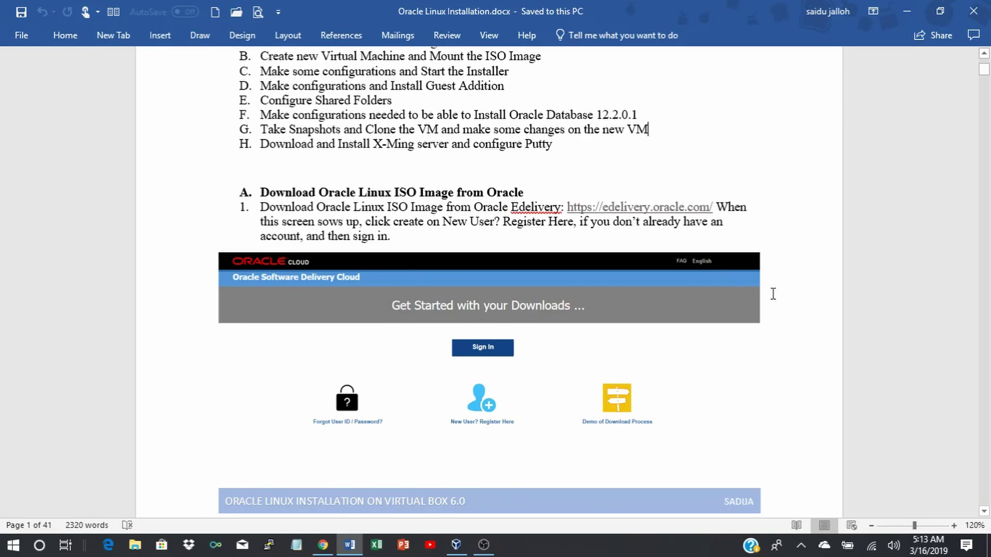
pyautogui.scroll(-5, 797, 342)
pyautogui.scroll(2, 796, 342)
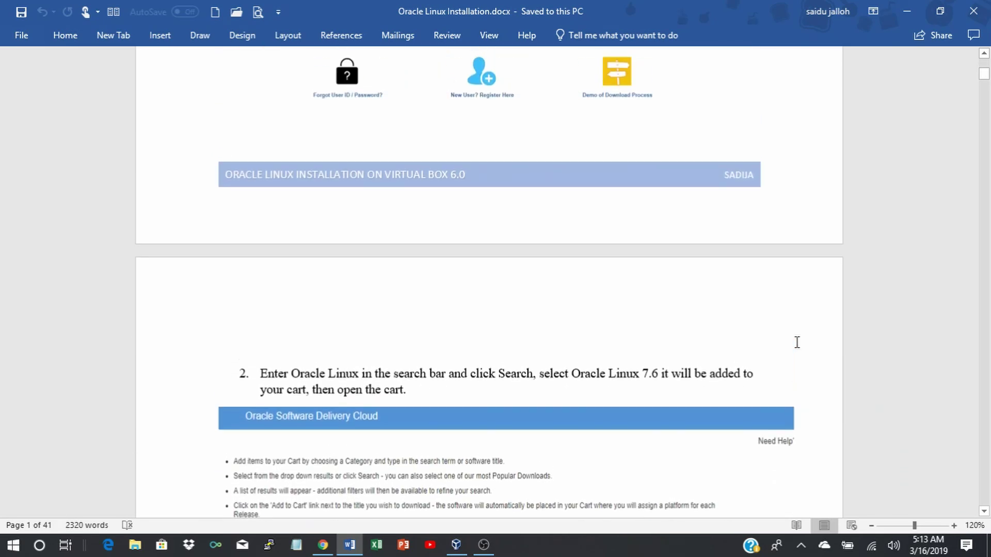
pyautogui.click(906, 11)
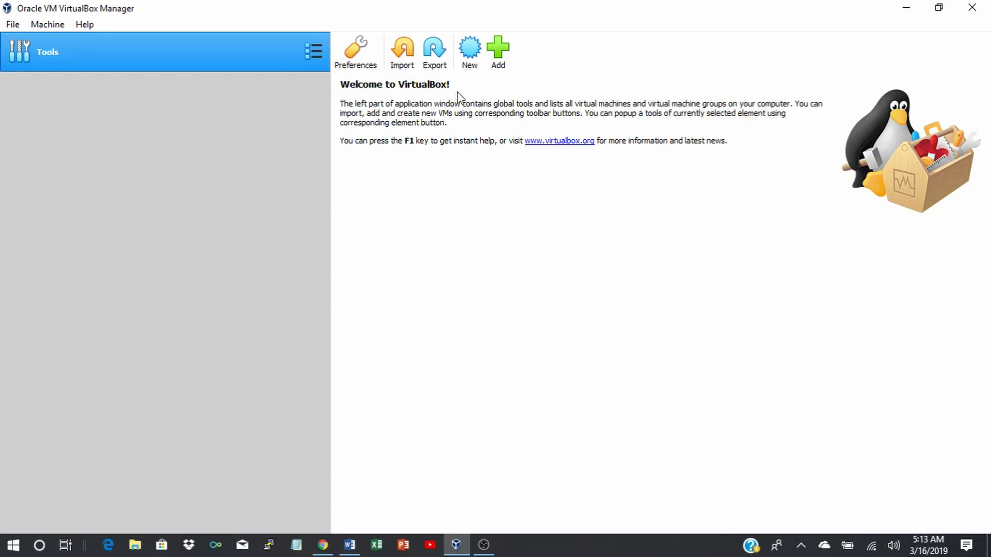
# Start a new machine named ODB 12c with type Linux, version Oracle (64-bit).
pyautogui.click(469, 50)
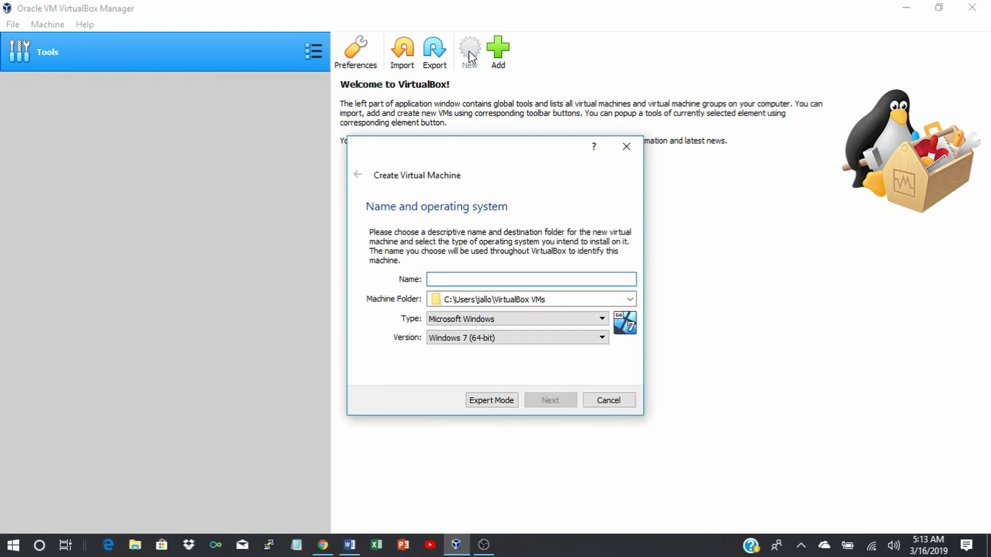
pyautogui.write('ODB 12c')
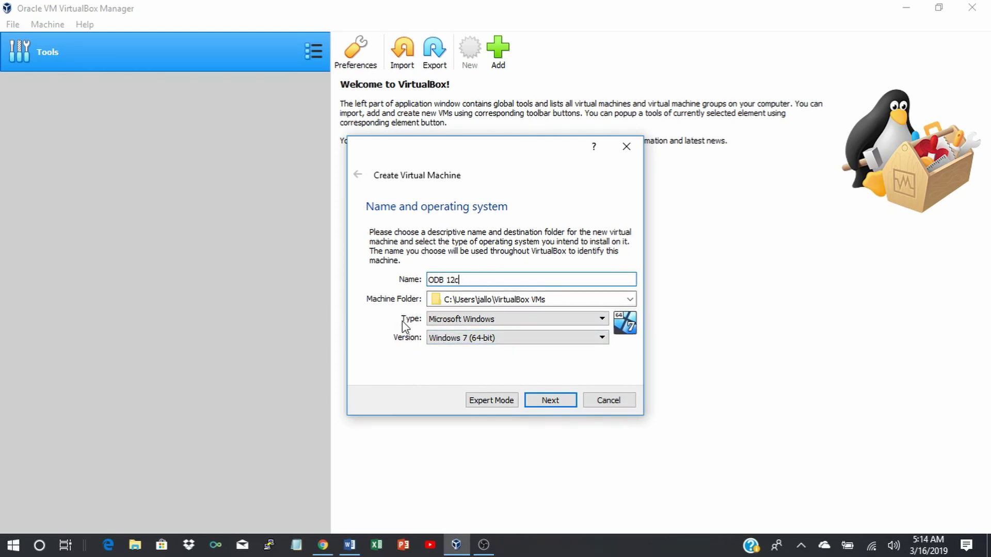
pyautogui.click(602, 317)
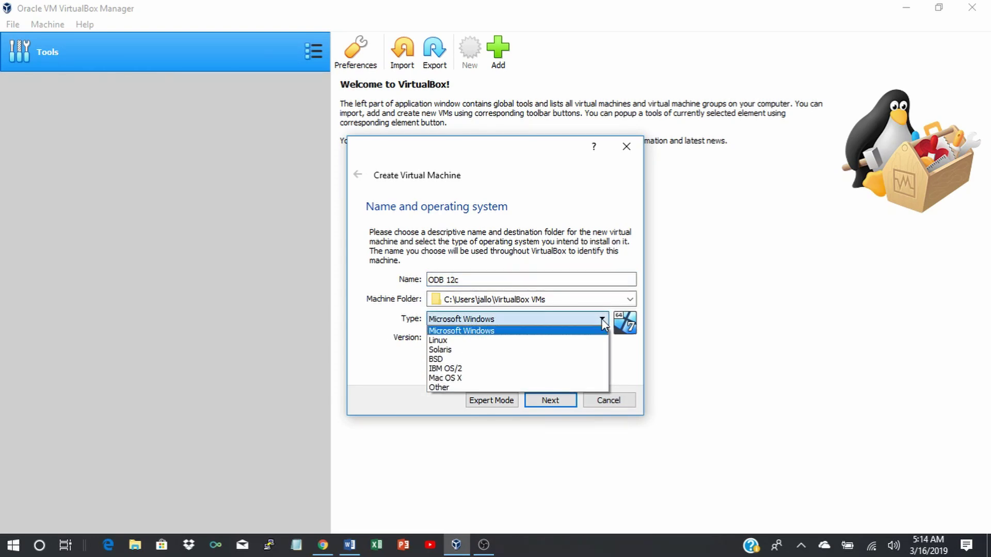
pyautogui.click(442, 340)
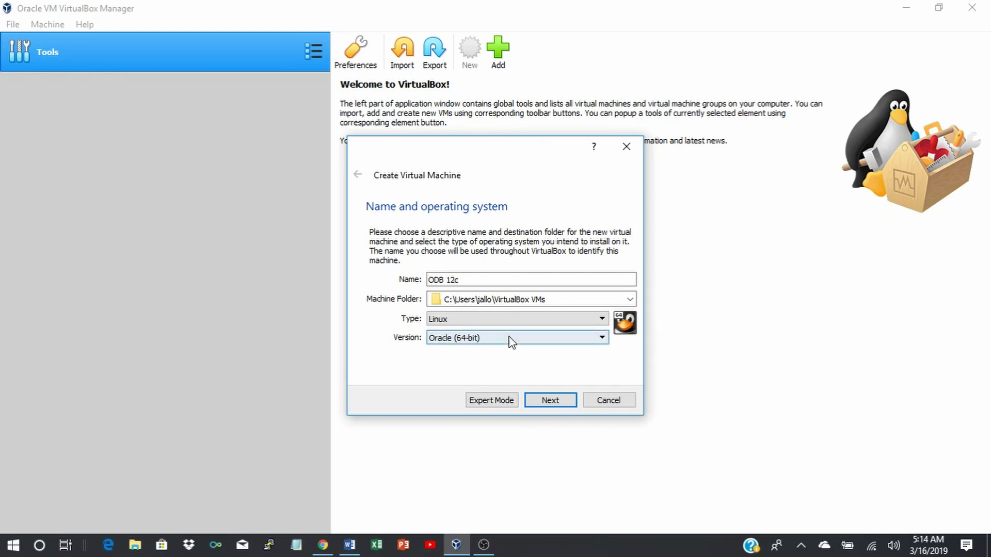
pyautogui.click(551, 400)
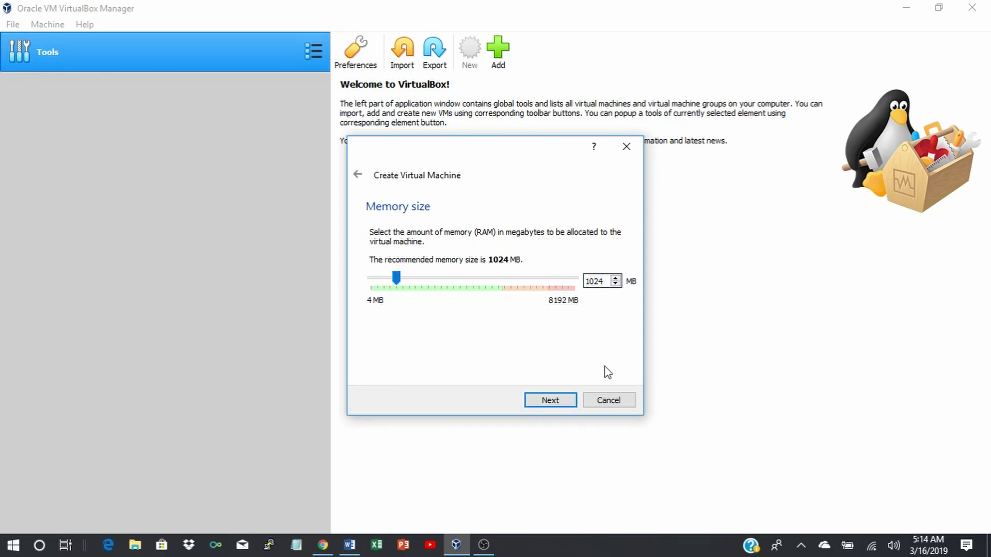
# Set the machine's memory to 2500 MB.
pyautogui.press('BackSpace')
pyautogui.press('BackSpace')
pyautogui.press('BackSpace')
pyautogui.press('BackSpace')
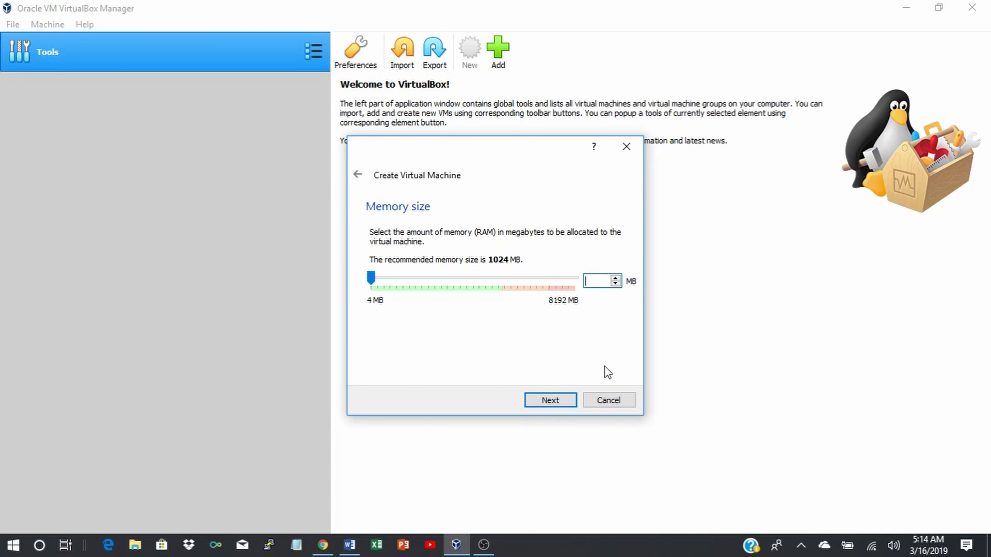
pyautogui.write('2500')
pyautogui.click(550, 401)
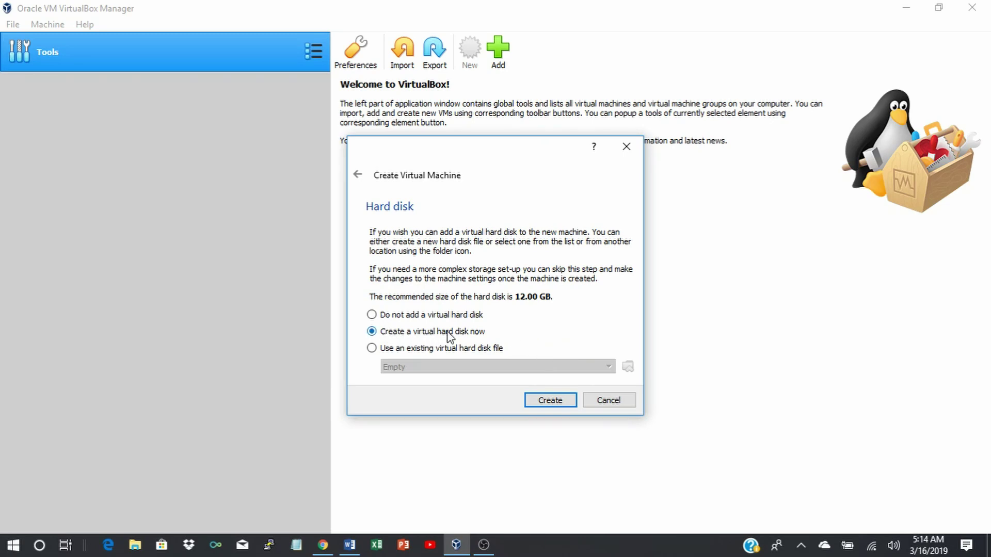
# Create a dynamically allocated 100.00 GB VDI disk for ODB 12c.
pyautogui.click(554, 407)
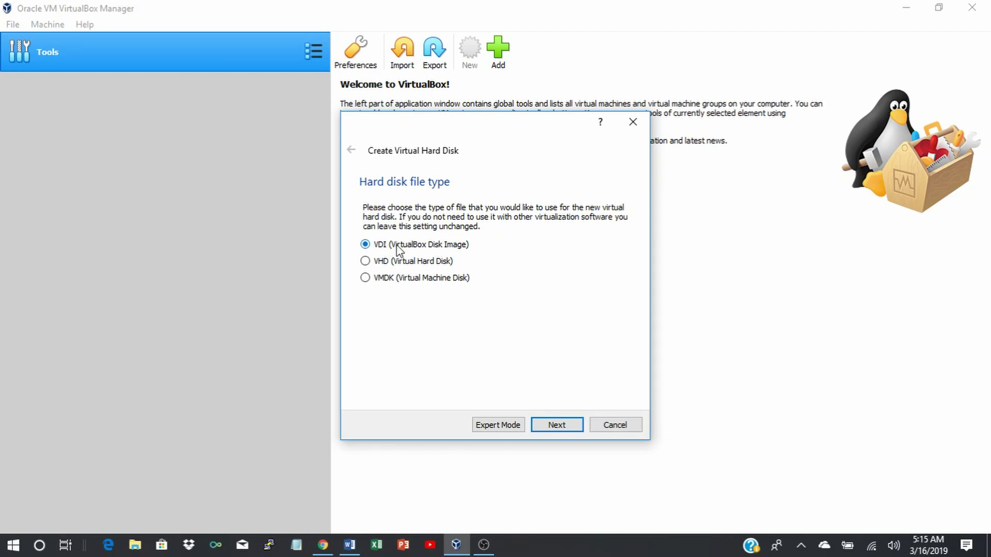
pyautogui.click(551, 428)
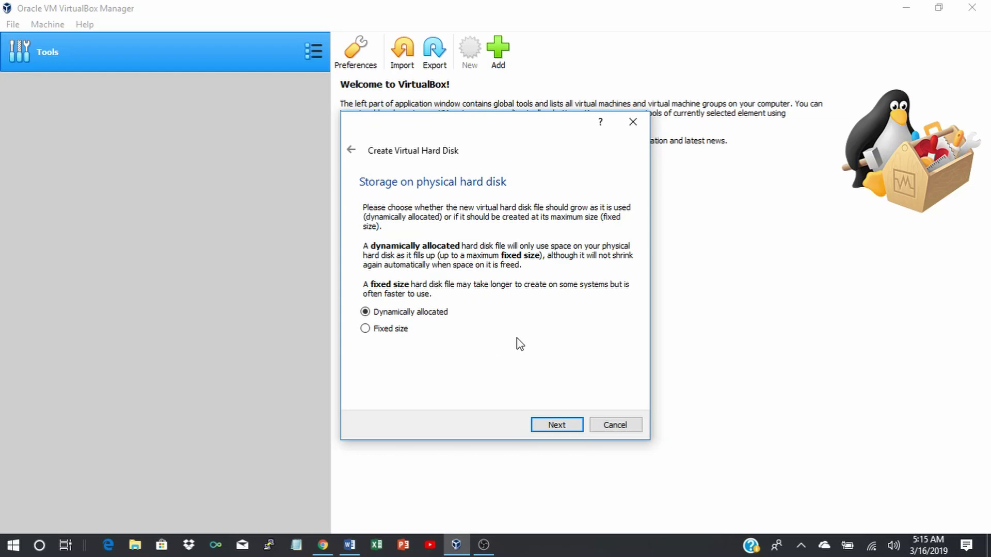
pyautogui.click(557, 426)
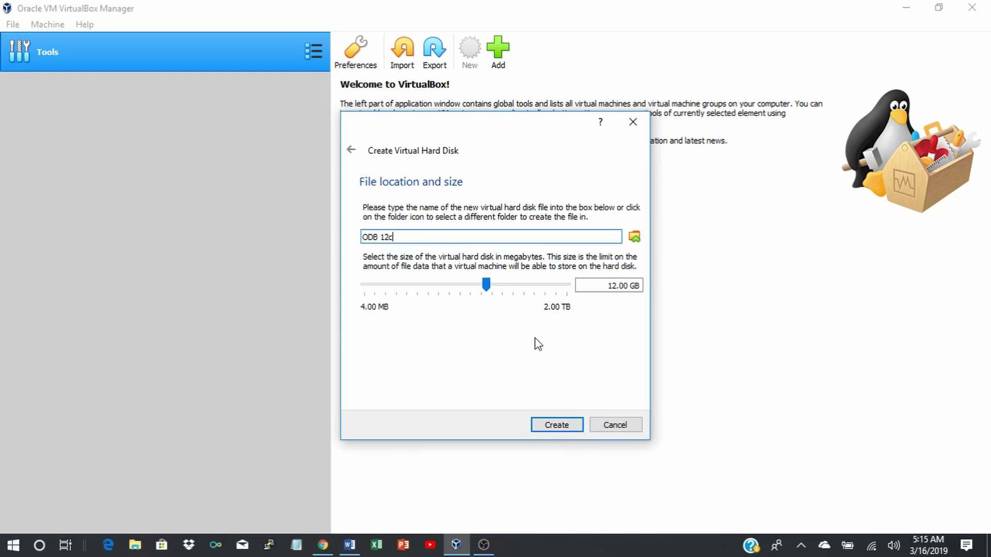
pyautogui.click(618, 285)
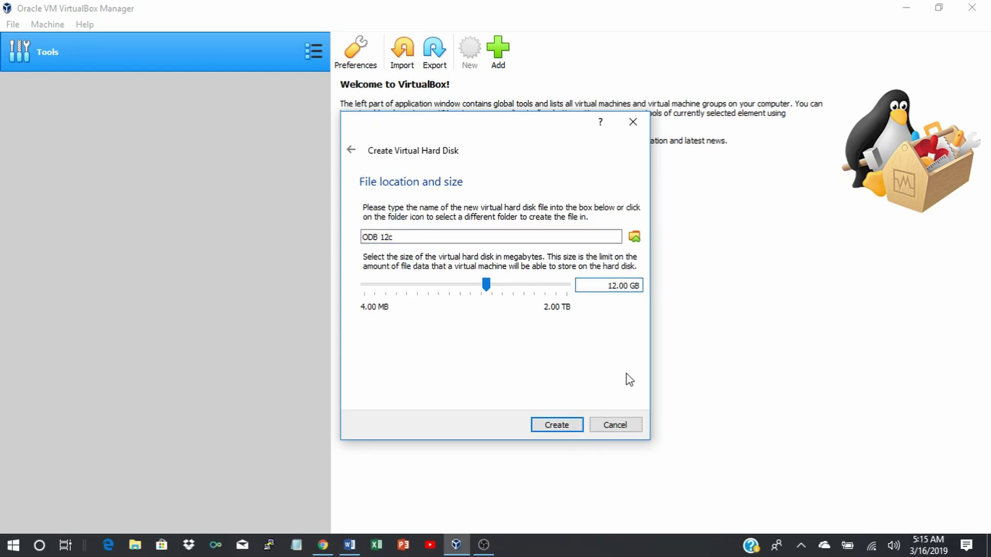
pyautogui.press('BackSpace')
pyautogui.write('00')
pyautogui.click(559, 427)
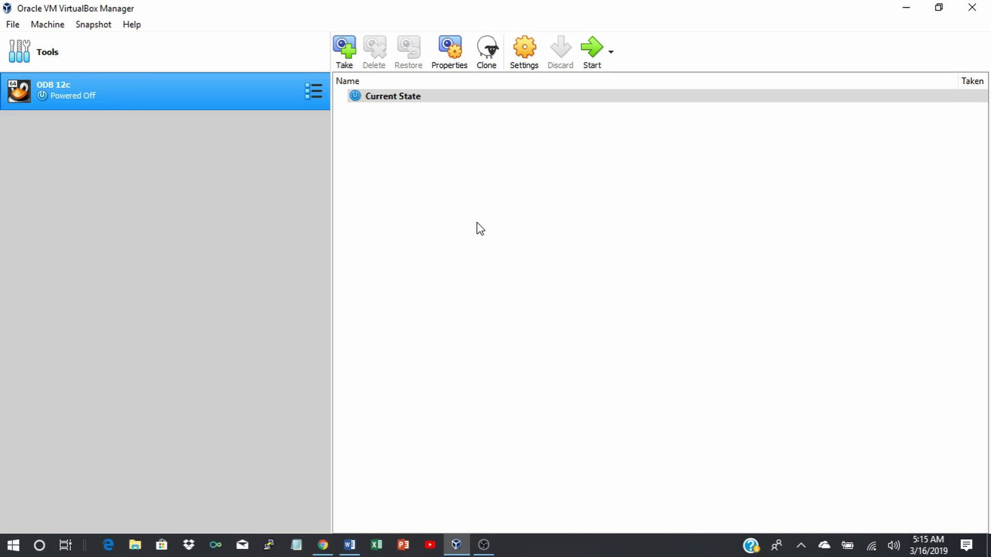
# Set ODB 12c's pointing device to USB Multi-Touch Tablet.
pyautogui.click(526, 51)
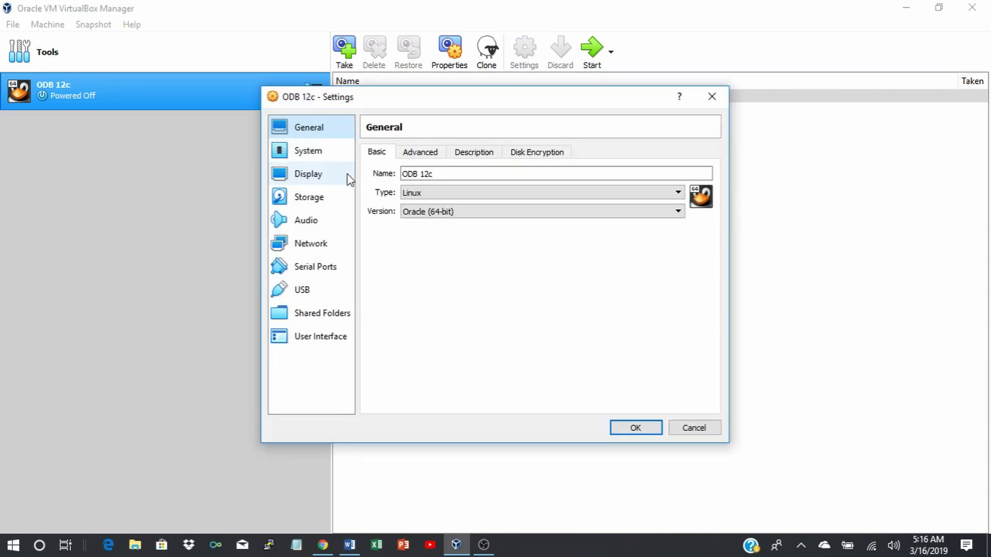
pyautogui.click(307, 151)
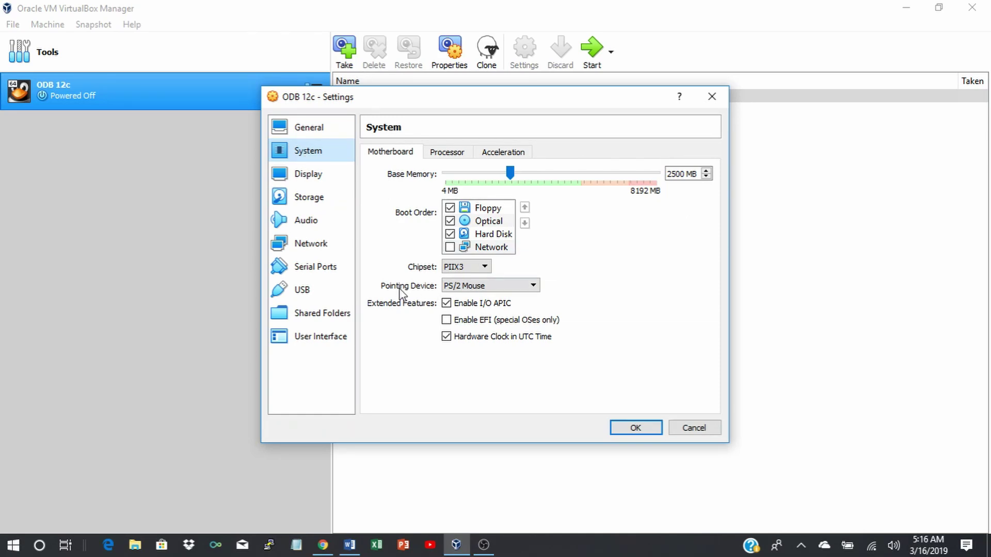
pyautogui.click(533, 286)
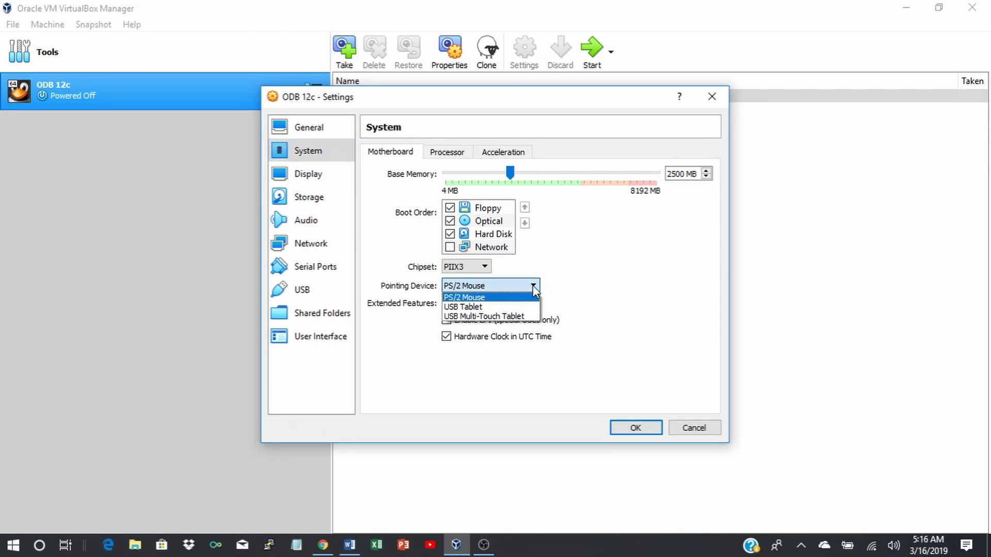
pyautogui.click(499, 316)
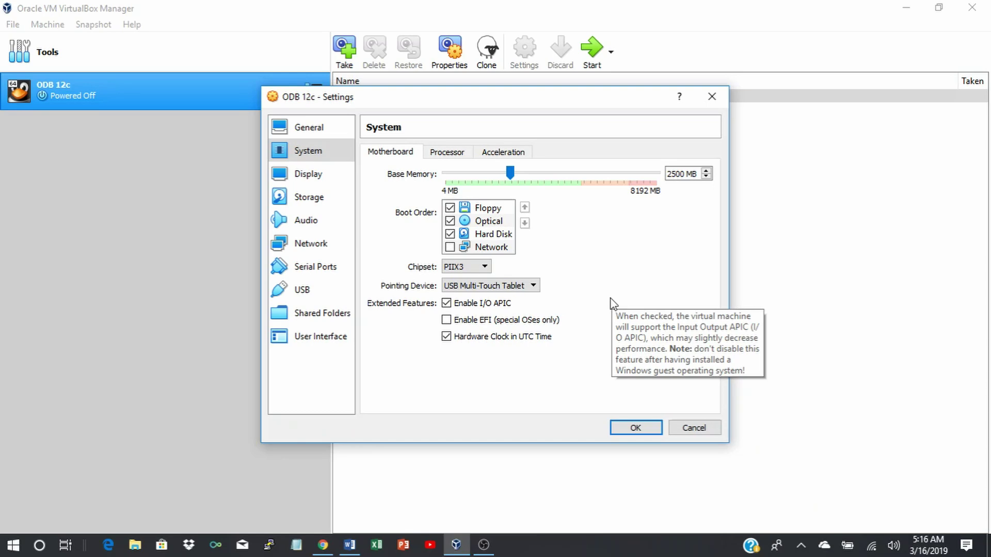
# Attach network adapter 1 as a Bridged Adapter on the Intel wireless card.
pyautogui.click(310, 246)
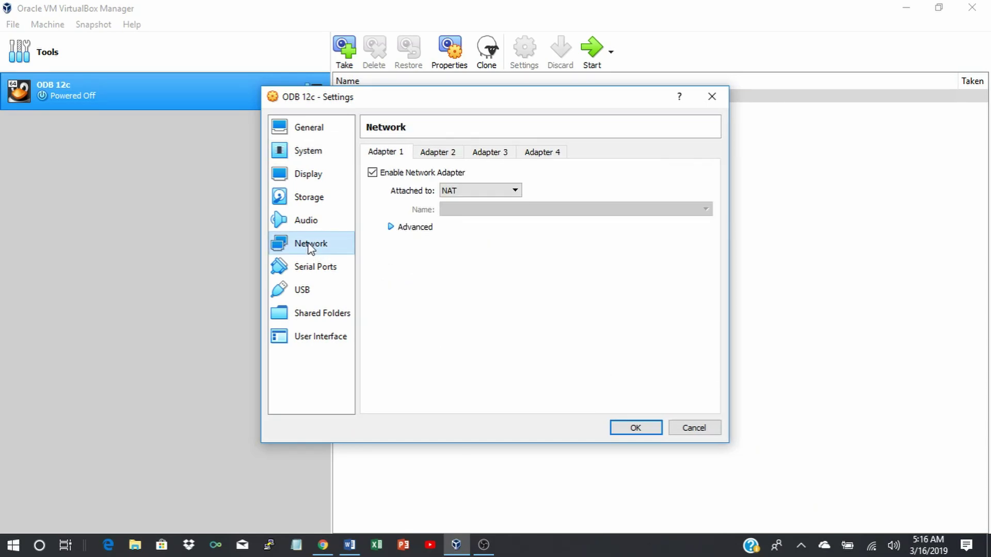
pyautogui.click(515, 192)
pyautogui.click(456, 230)
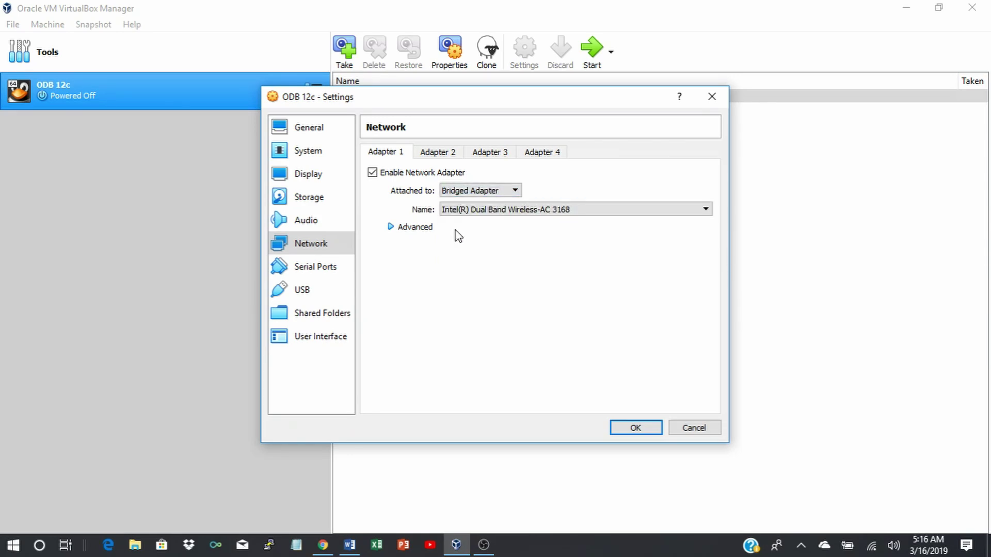
pyautogui.click(309, 203)
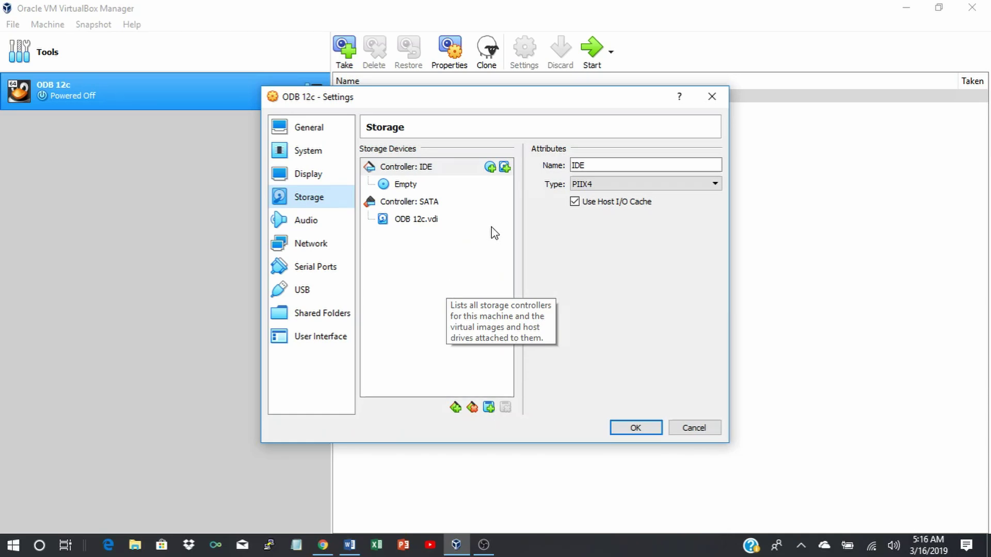
# Attach Oracle_Linux_7.6.iso as an optical drive on Controller: IDE and save the settings.
pyautogui.click(491, 169)
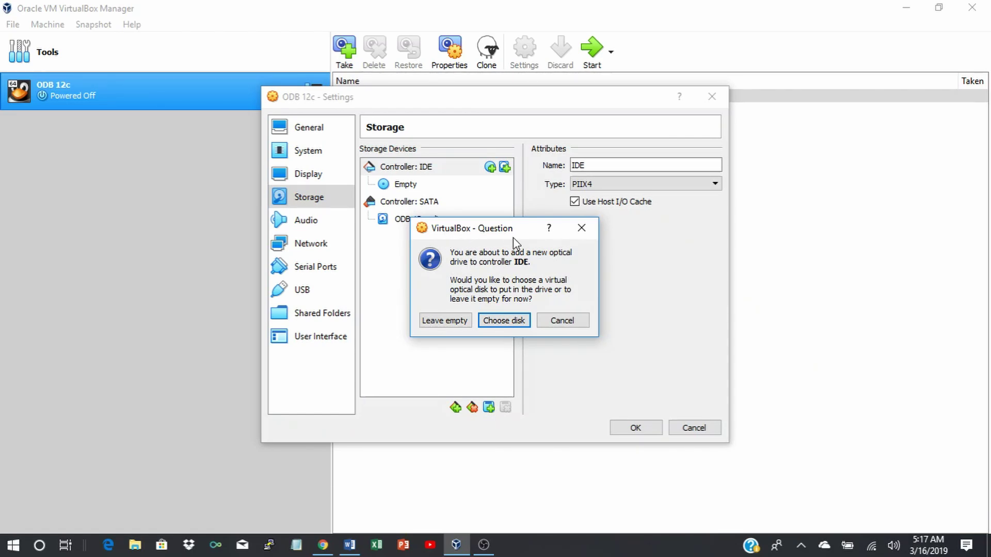
pyautogui.click(492, 321)
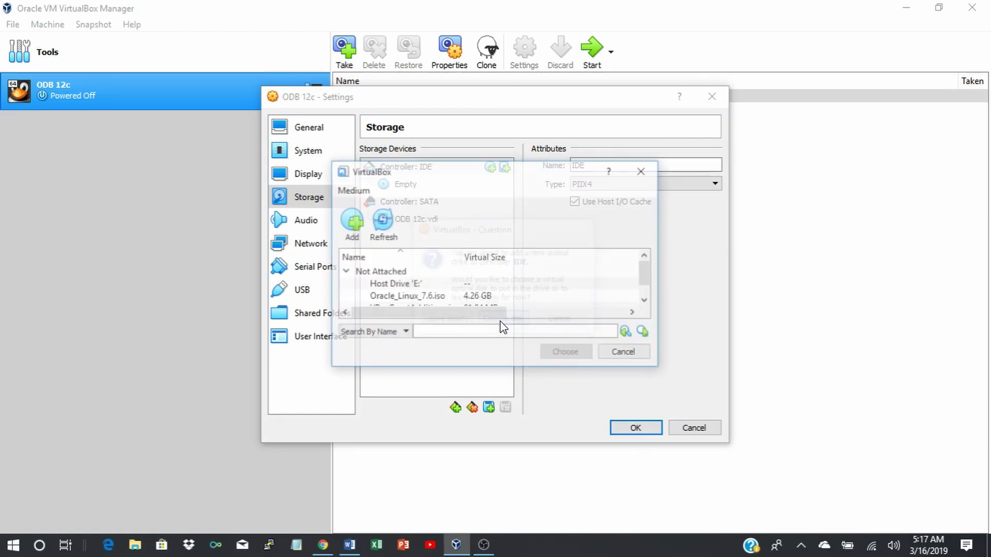
pyautogui.scroll(-1, 548, 292)
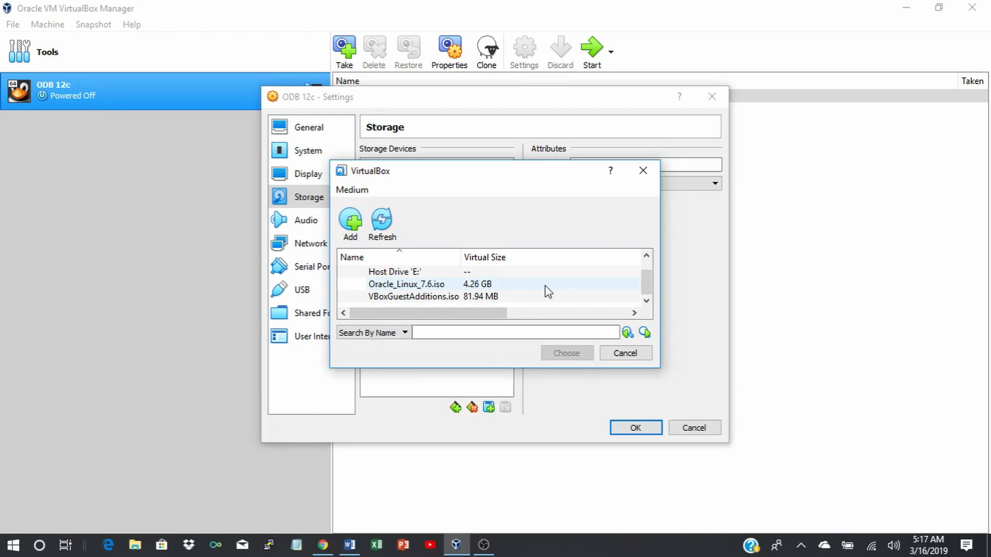
pyautogui.click(412, 289)
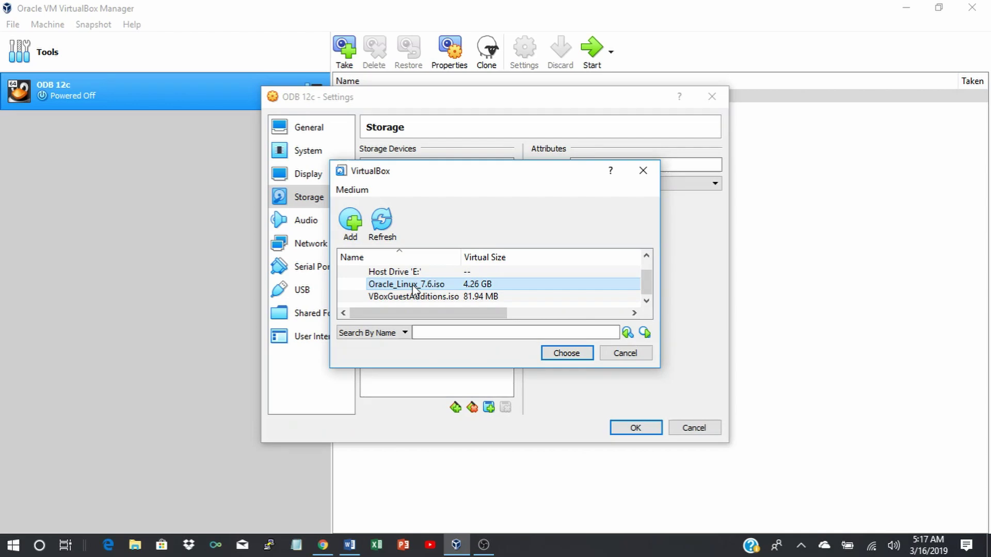
pyautogui.click(559, 354)
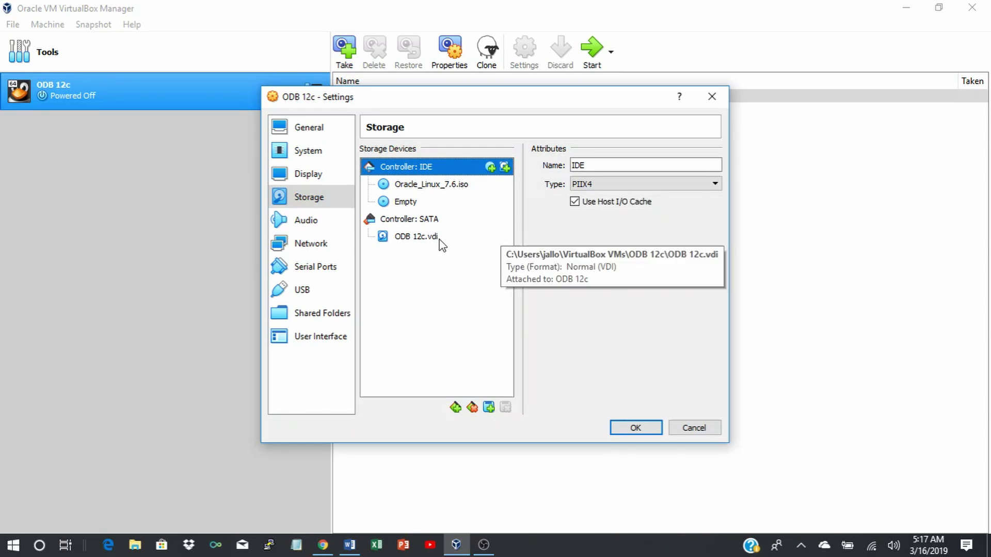
pyautogui.click(635, 430)
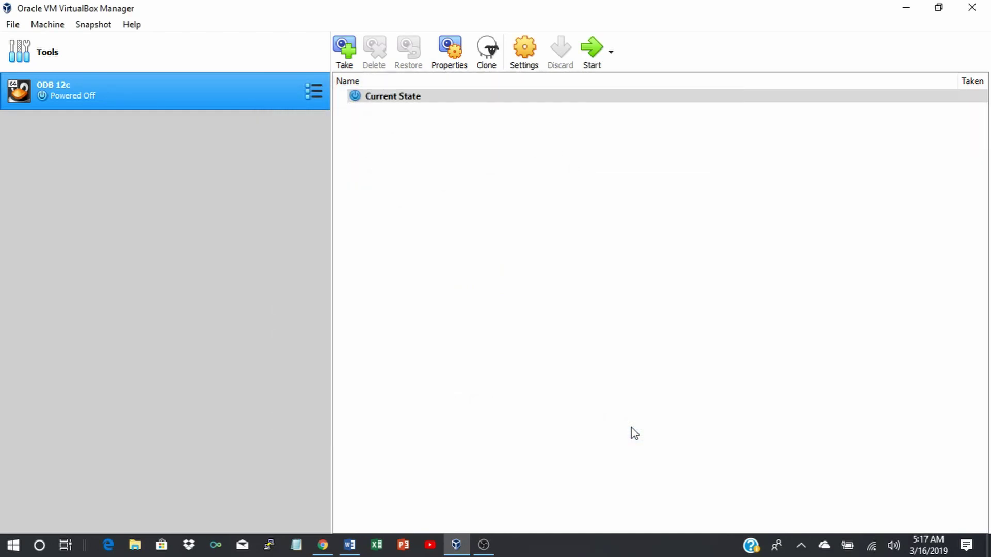
# Power on the ODB 12c VM, boot the Oracle Linux installer, and dismiss the keyboard auto-capture notice.
pyautogui.click(592, 50)
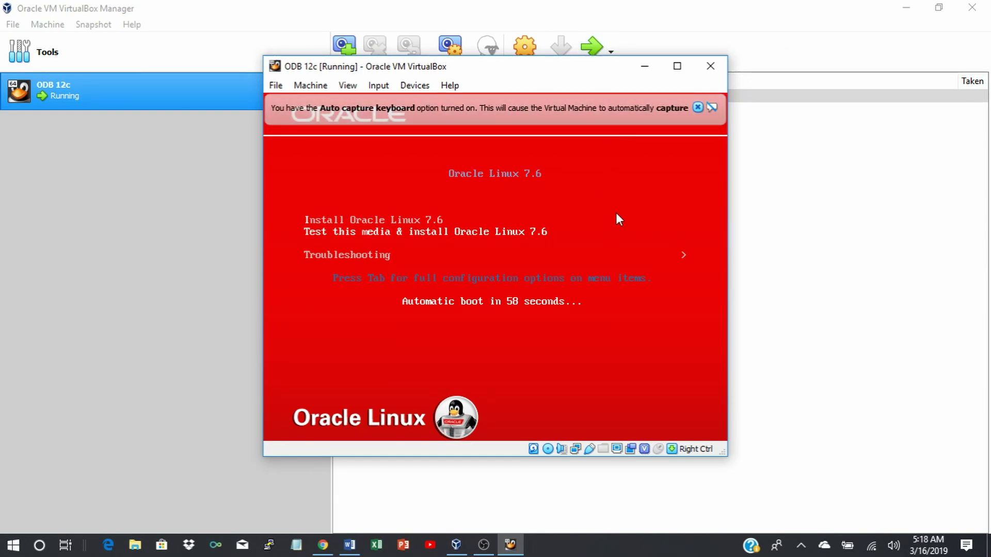
pyautogui.press('Return')
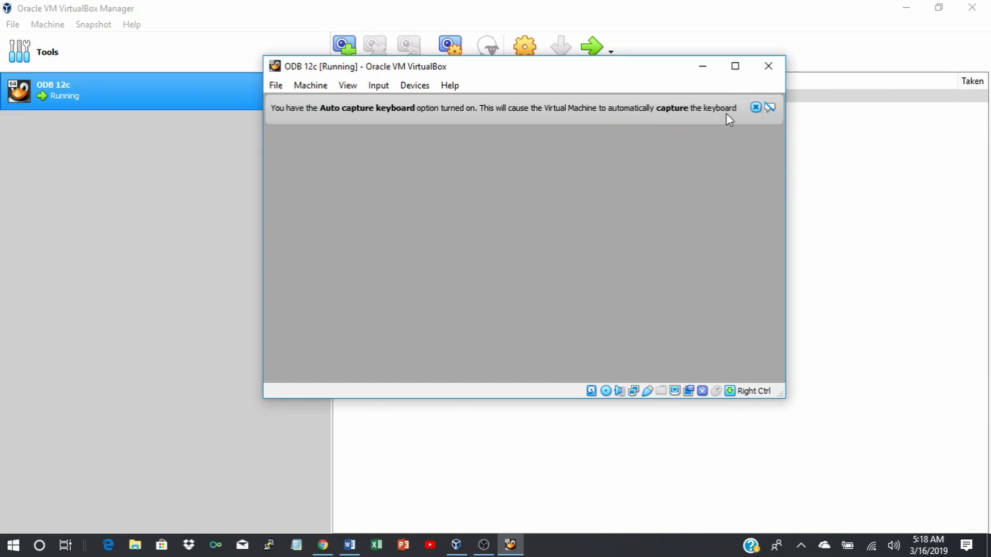
pyautogui.click(756, 108)
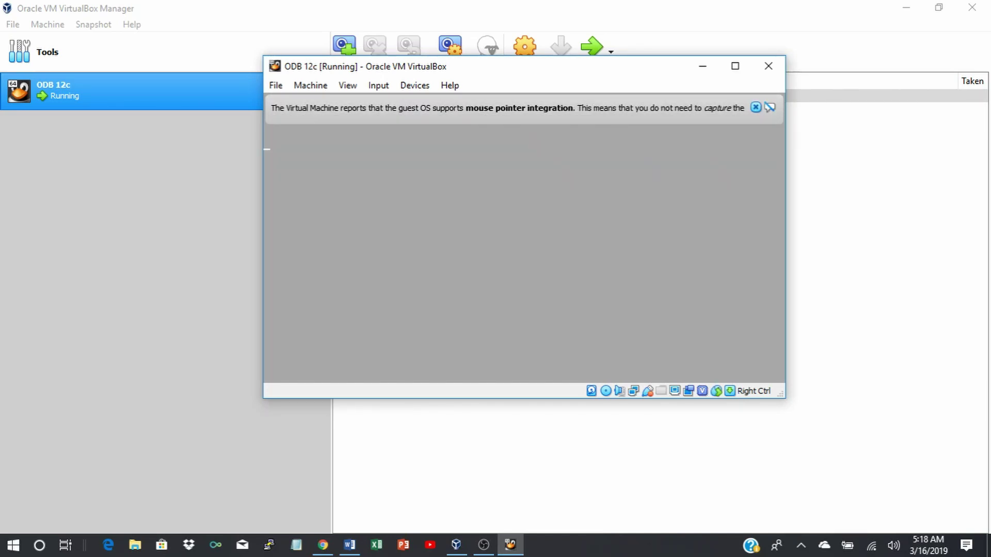
# Dismiss the mouse pointer integration notice while the Oracle Linux 7.6 installer loads.
pyautogui.click(756, 107)
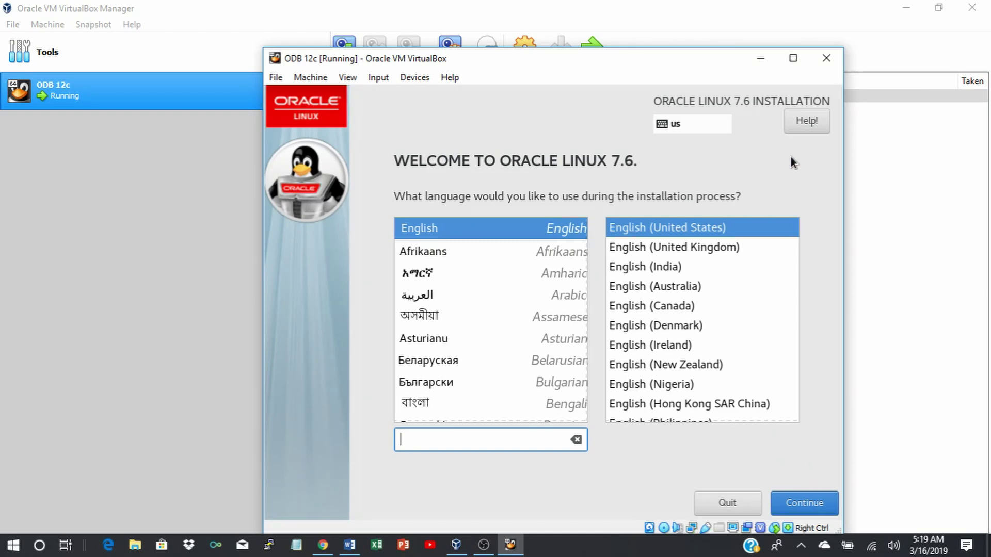
# Maximize the VM window and continue the installer with English (United States).
pyautogui.click(793, 57)
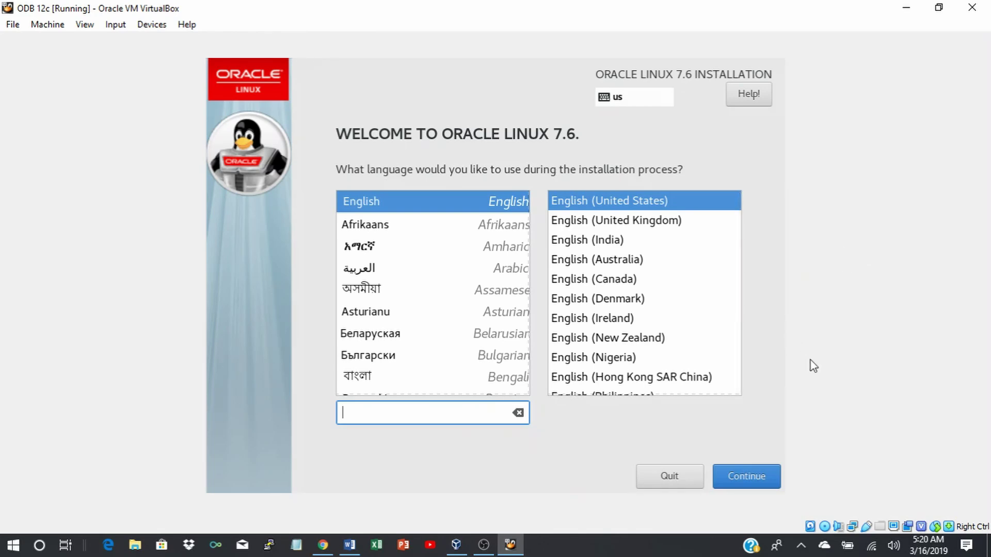
pyautogui.click(735, 479)
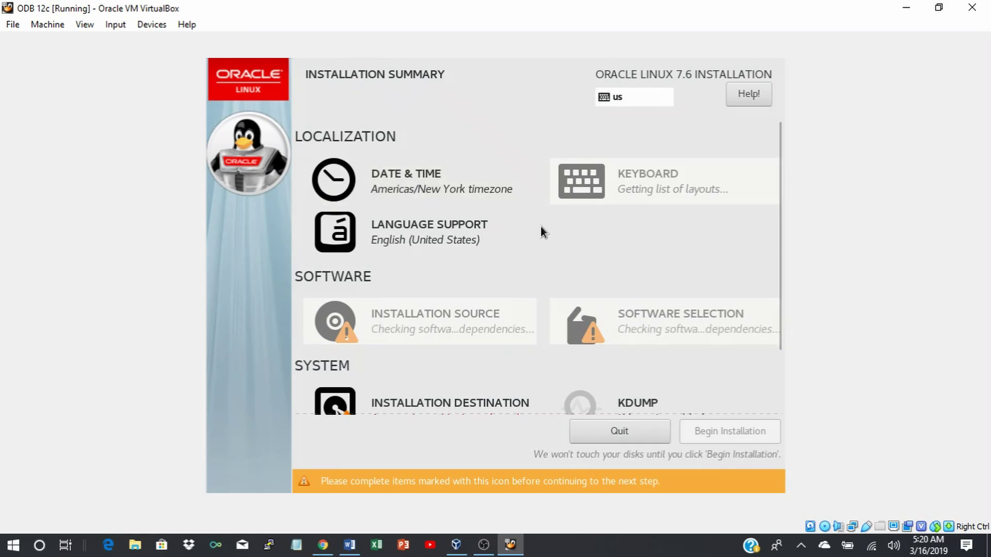
# Set the timezone to America/North Dakota/Beulah on a 12-hour clock at 05 AM.
pyautogui.click(406, 188)
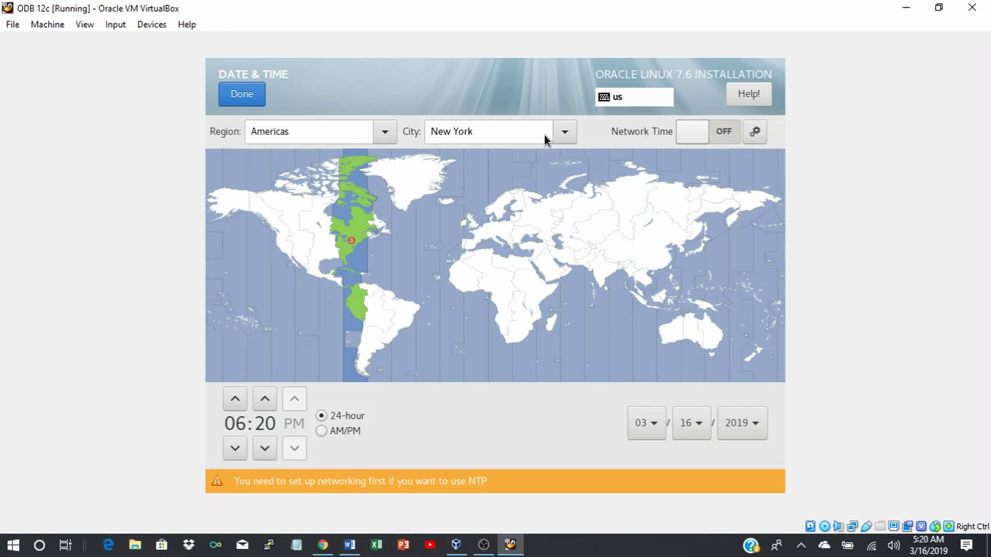
pyautogui.click(568, 134)
pyautogui.scroll(-1, 482, 302)
pyautogui.scroll(-3, 482, 302)
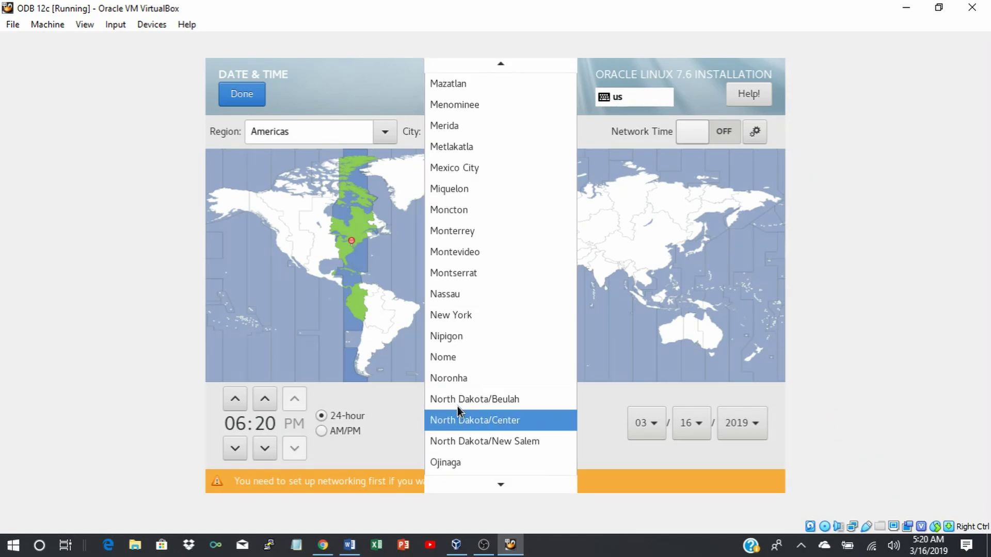
pyautogui.click(473, 400)
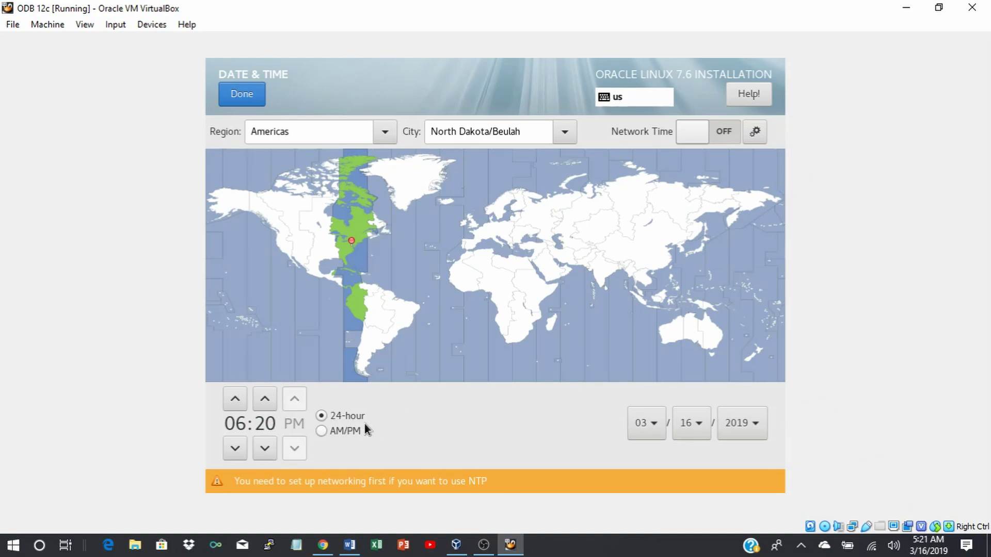
pyautogui.click(321, 431)
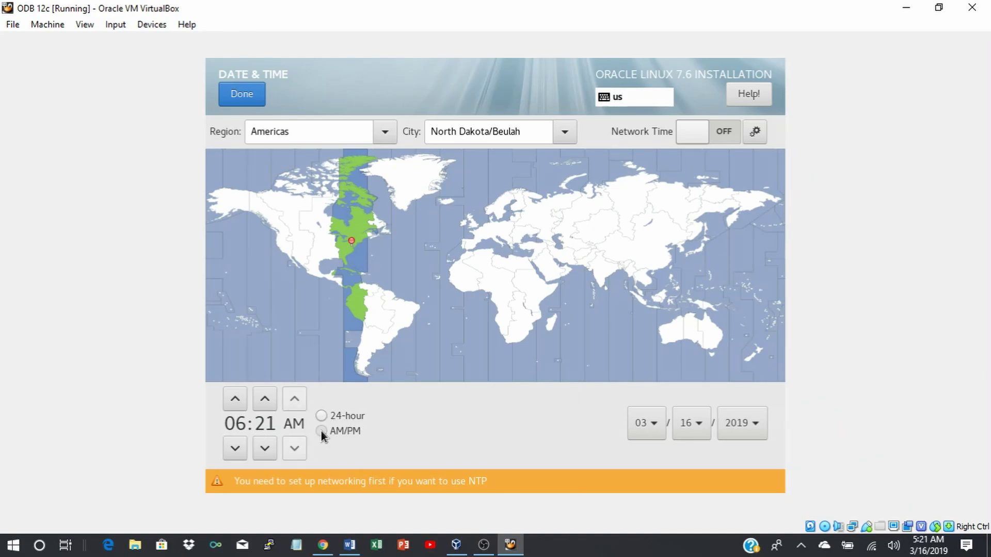
pyautogui.click(233, 448)
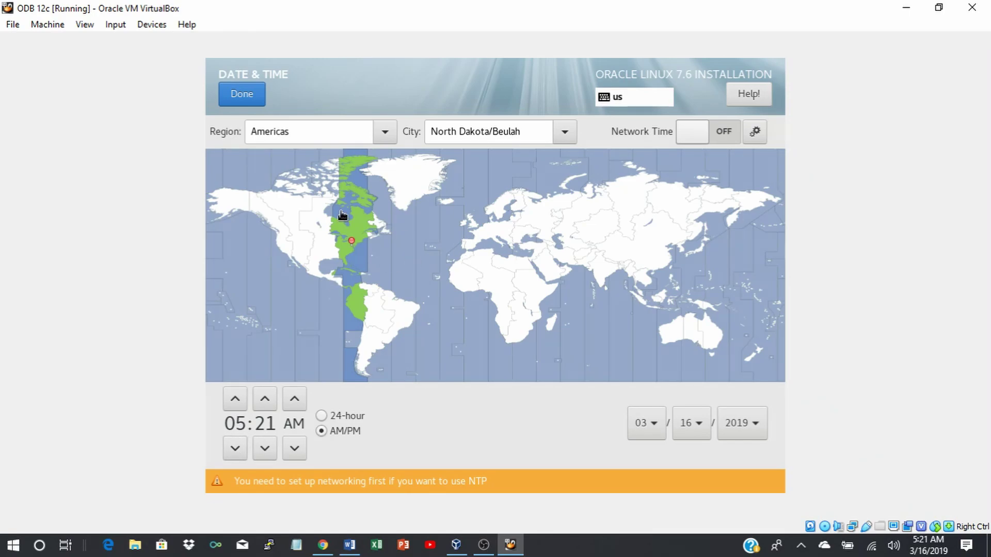
pyautogui.click(241, 94)
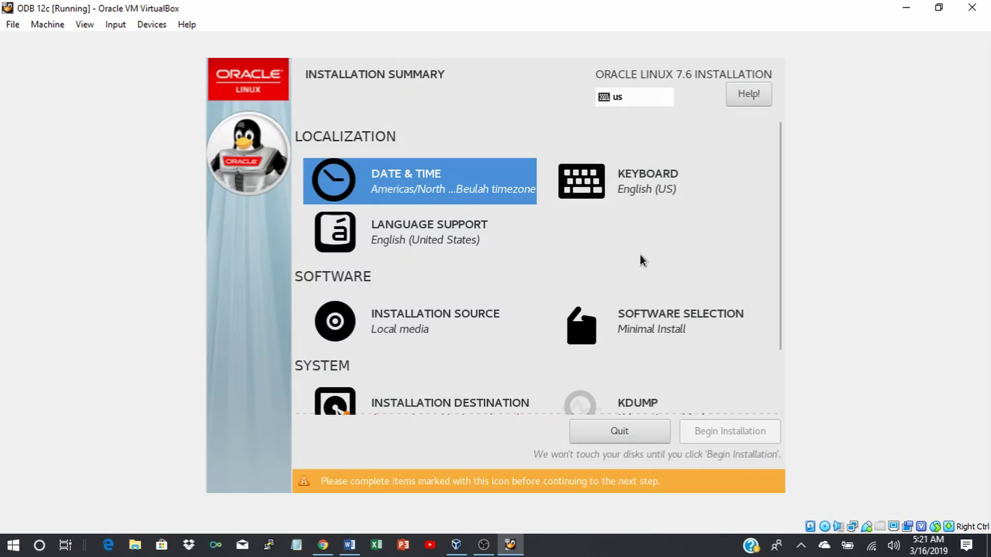
# Switch Apply security policy off.
pyautogui.scroll(-3, 640, 255)
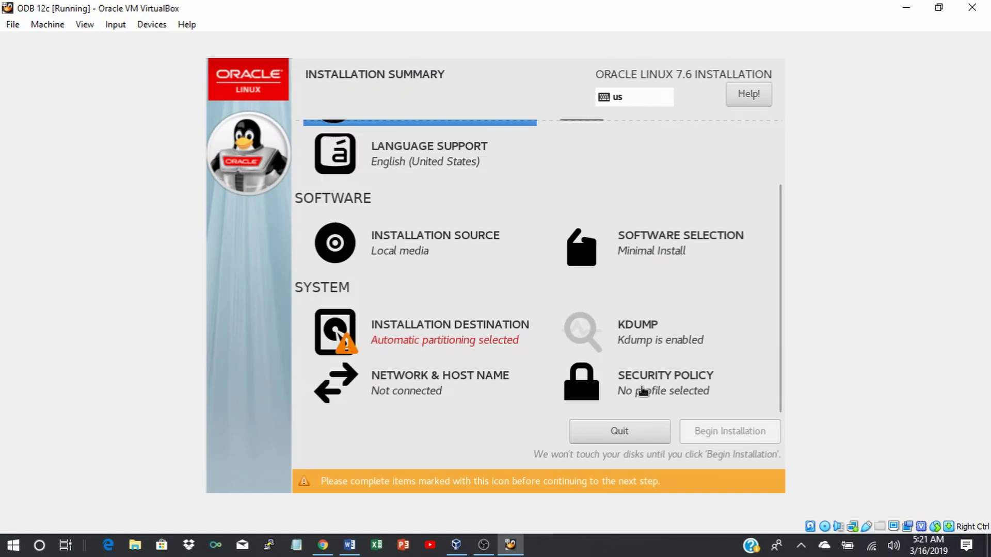
pyautogui.click(640, 388)
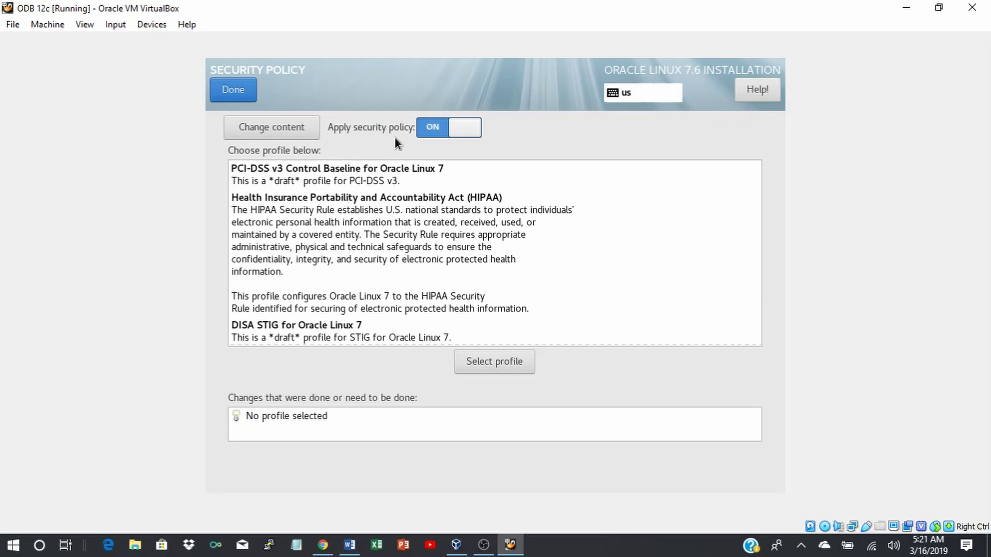
pyautogui.click(428, 130)
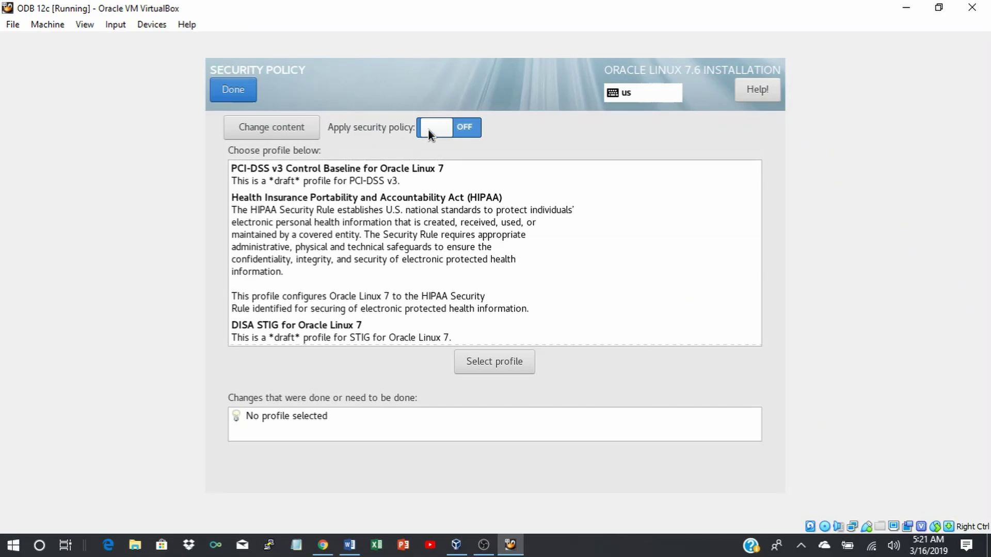
# Select Server with GUI plus Compatibility Libraries and Development Tools add-ons as the software.
pyautogui.click(233, 91)
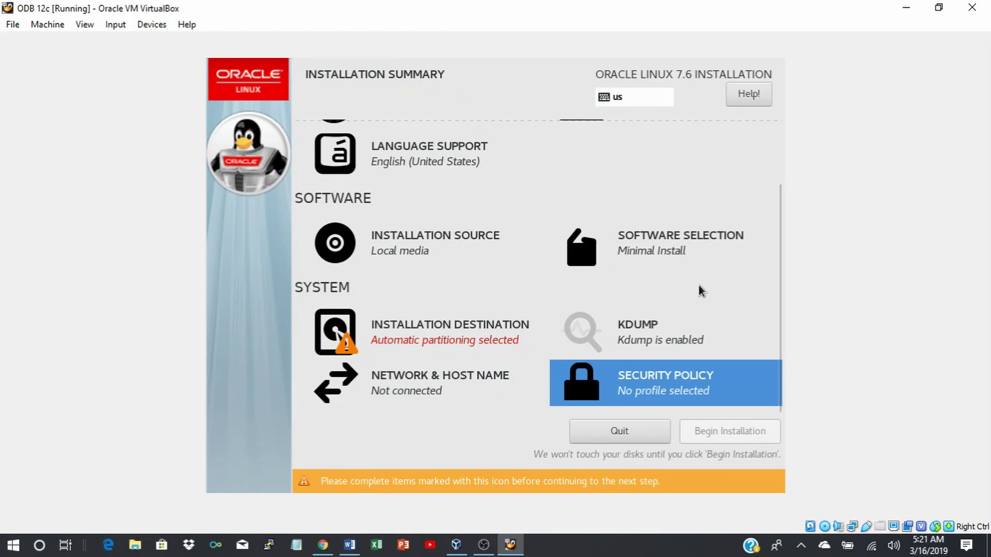
pyautogui.click(656, 252)
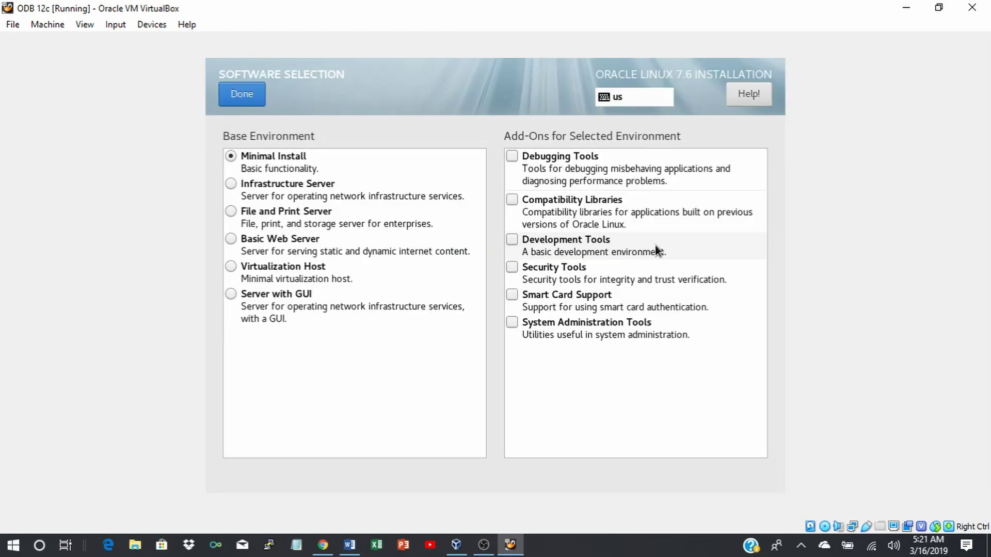
pyautogui.click(230, 295)
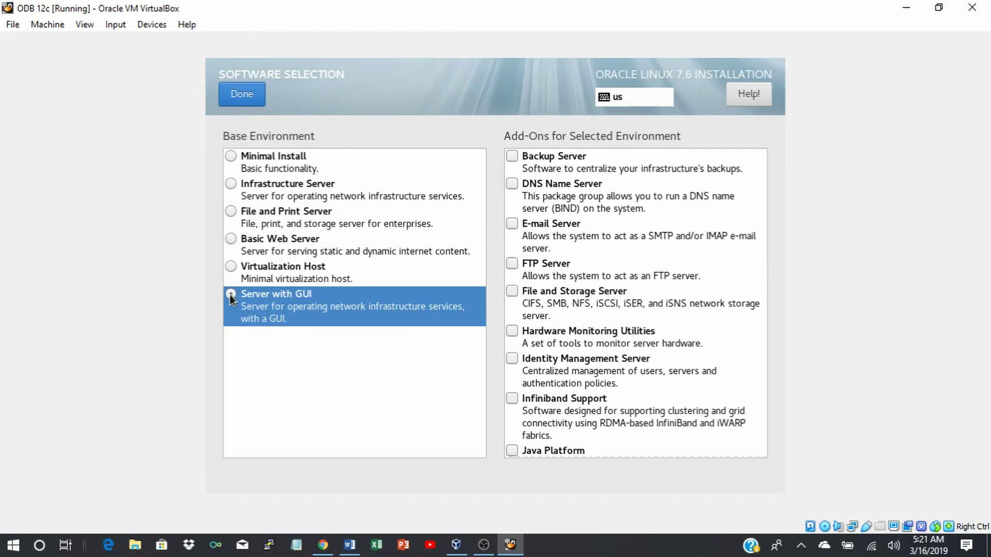
pyautogui.scroll(-10, 711, 369)
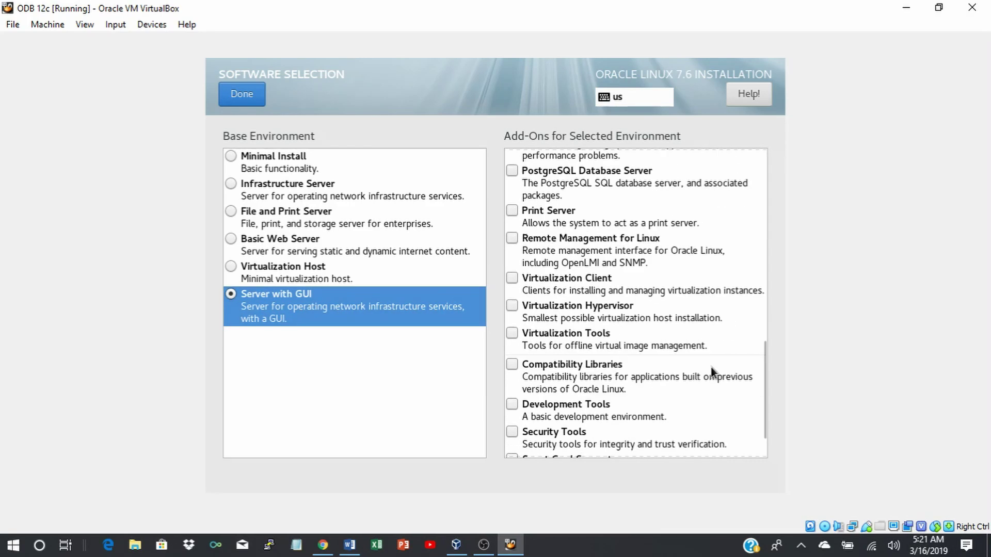
pyautogui.scroll(-3, 711, 370)
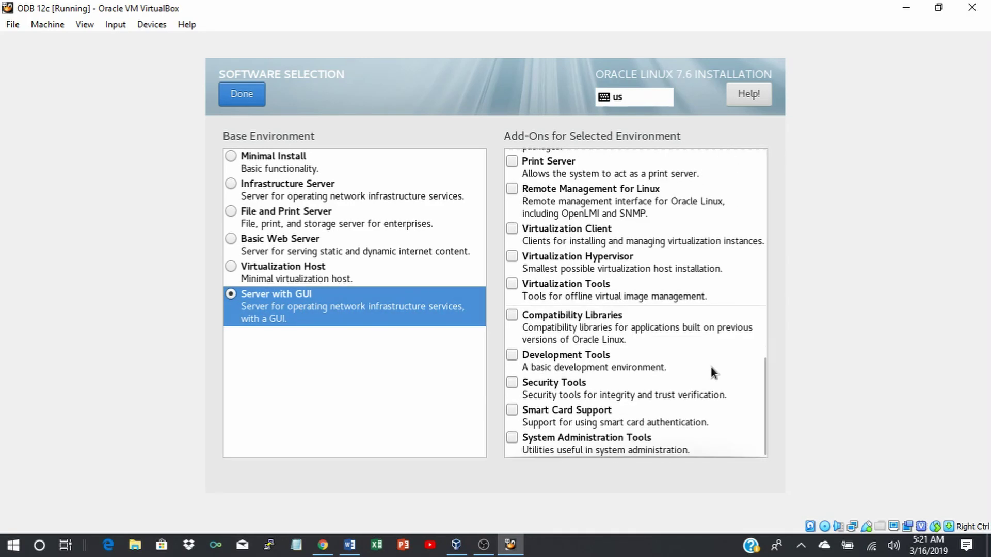
pyautogui.click(512, 316)
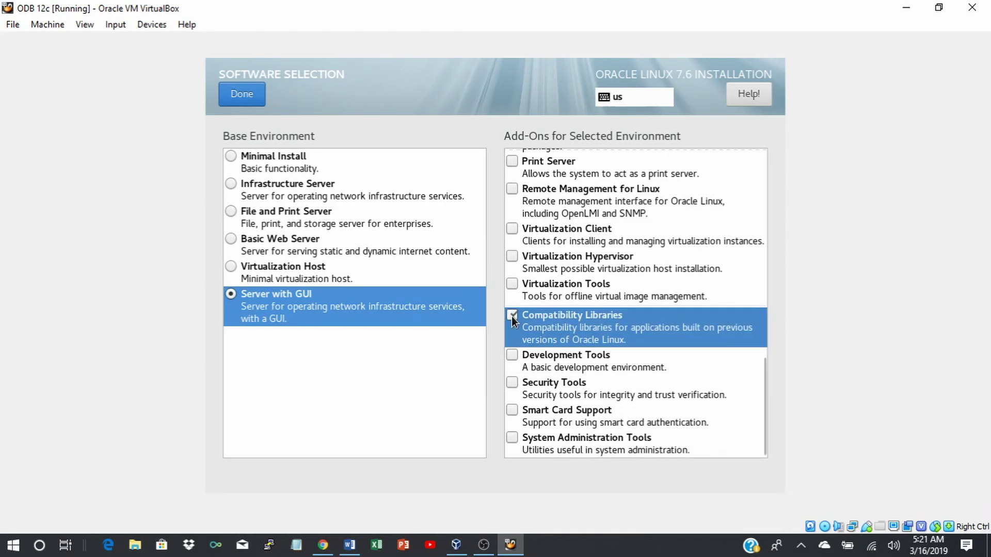
pyautogui.click(512, 355)
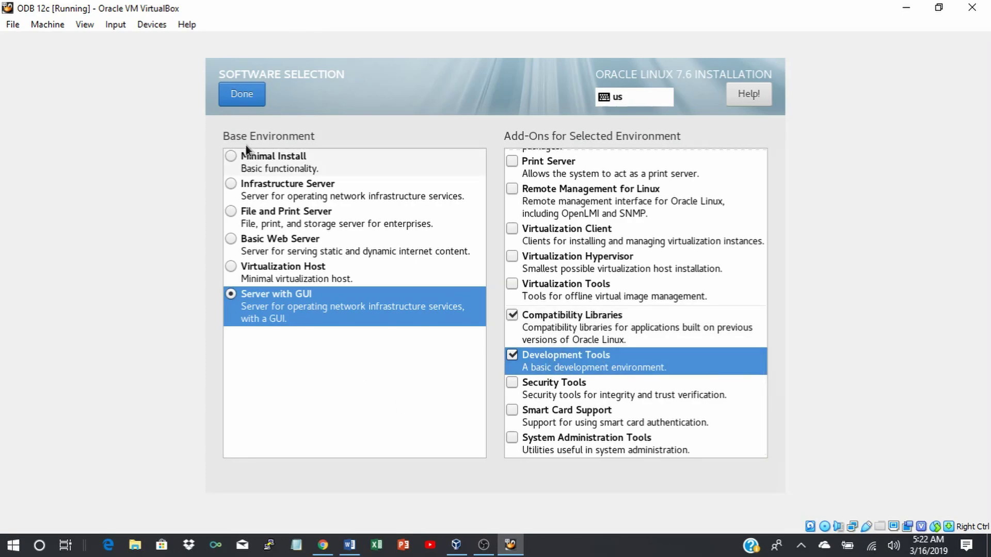
pyautogui.click(240, 96)
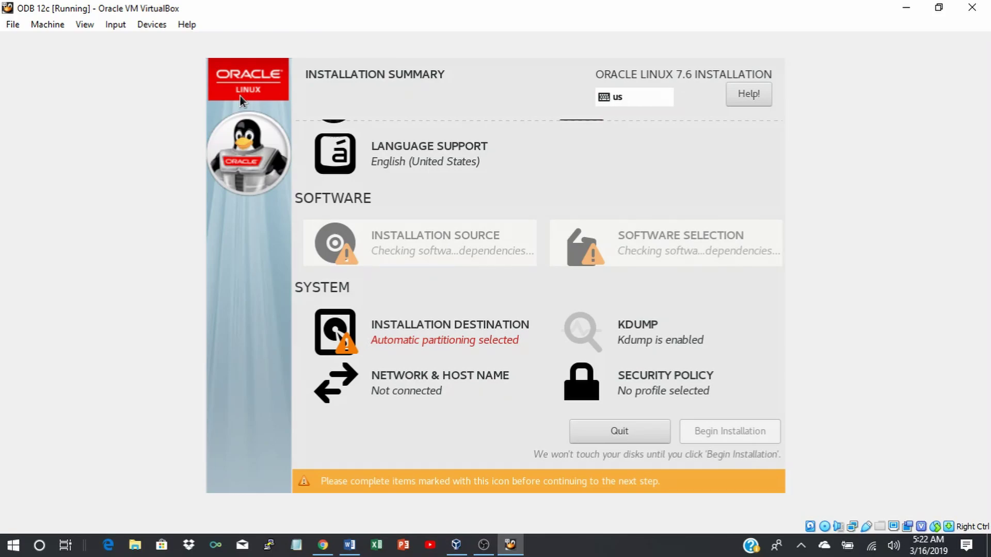
# Confirm the 100 GiB ATA VBOX HARDDISK as destination with automatic partitioning.
pyautogui.click(449, 336)
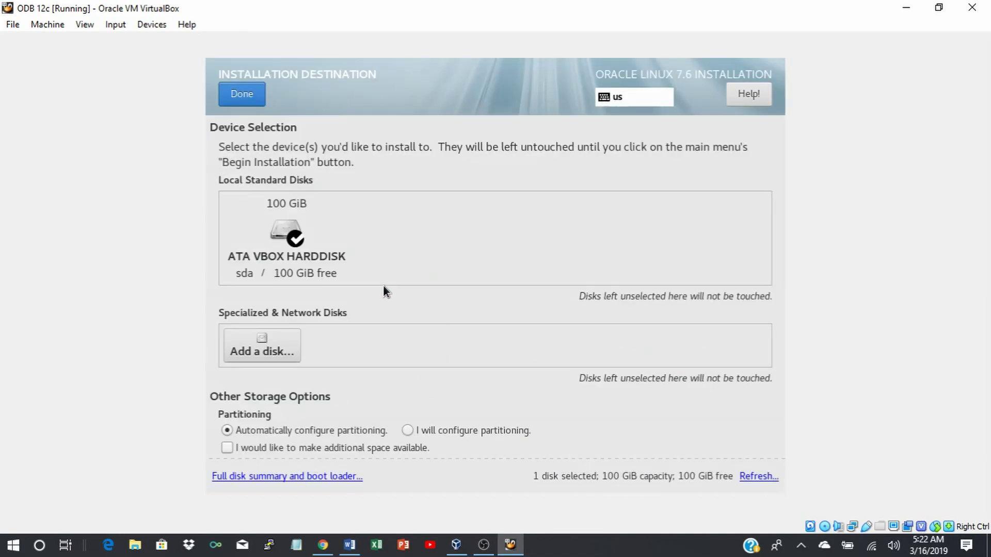
pyautogui.click(286, 231)
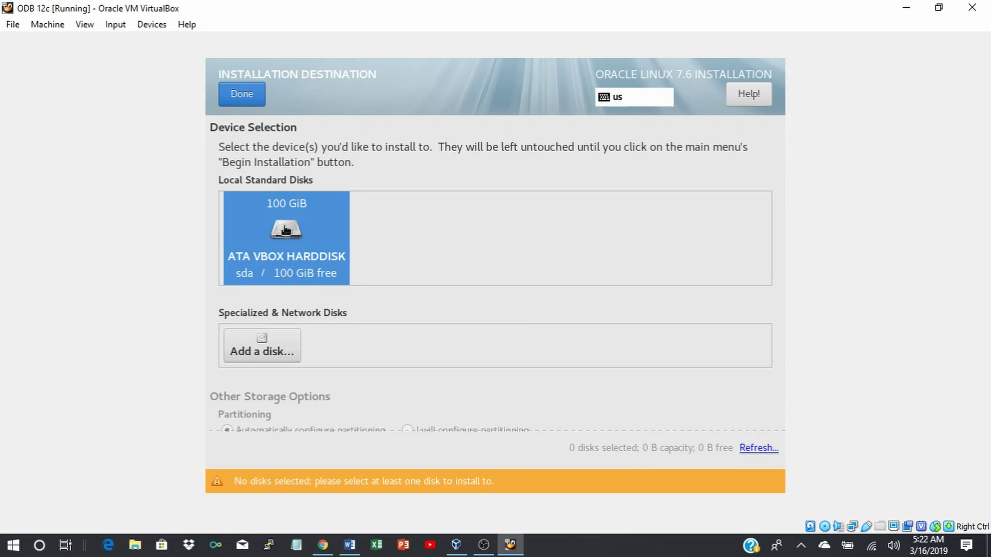
pyautogui.click(240, 95)
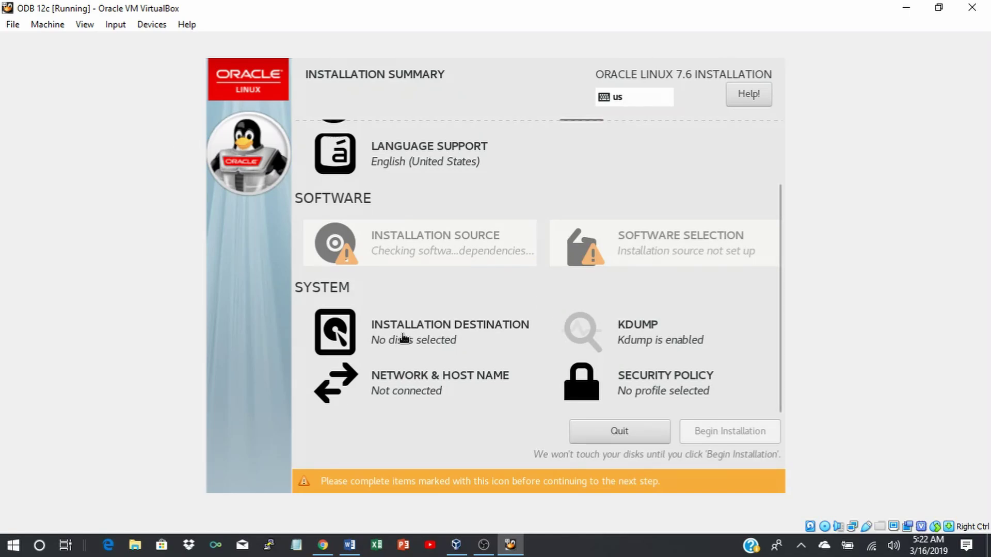
pyautogui.click(405, 338)
pyautogui.click(286, 238)
pyautogui.click(237, 95)
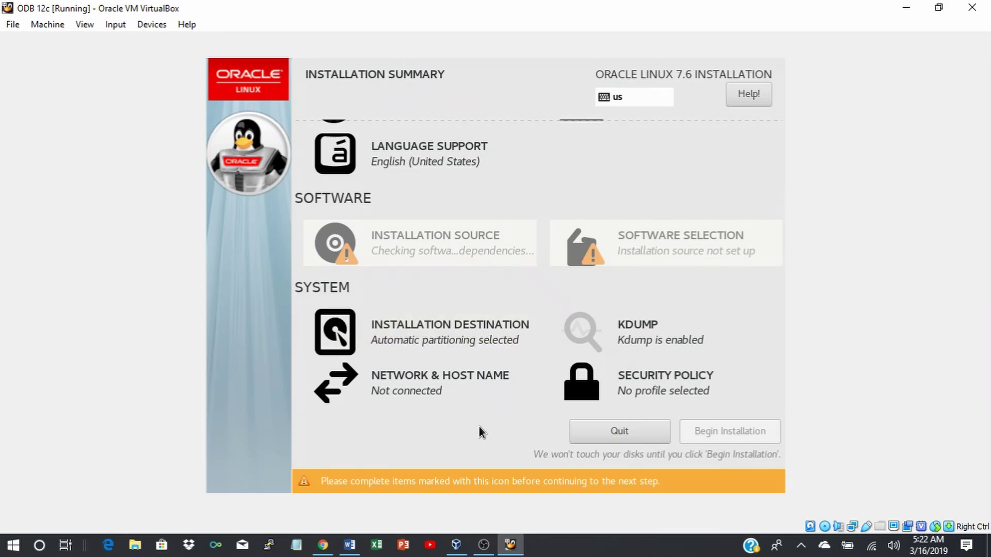
# Connect Ethernet enp0s3 and replace the localhost host name with a custom domain name.
pyautogui.click(404, 381)
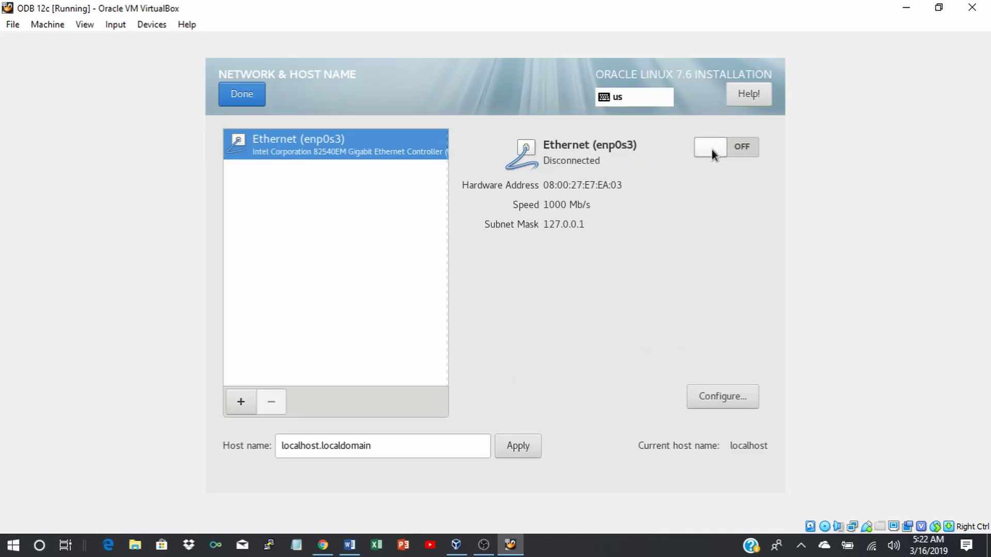
pyautogui.click(752, 145)
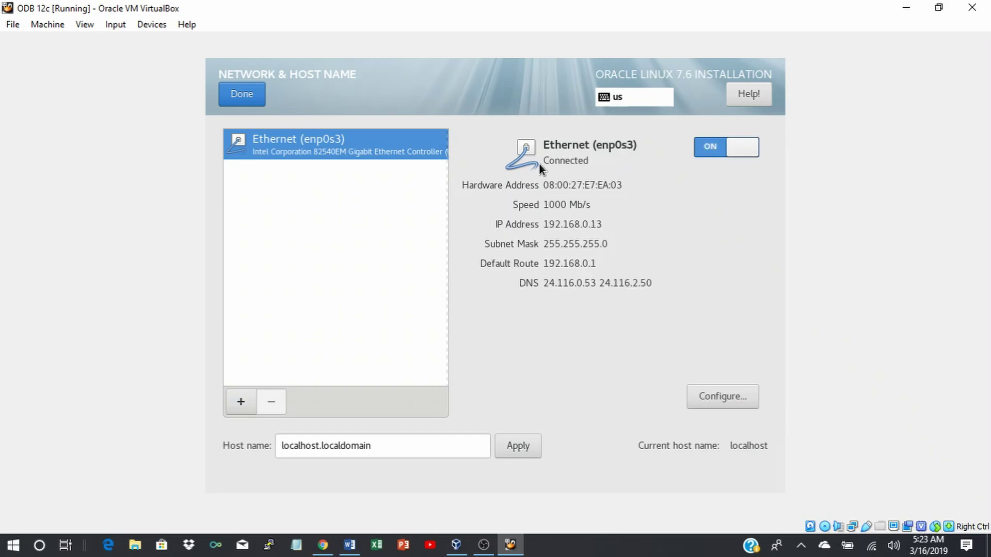
pyautogui.click(402, 447)
pyautogui.press('BackSpace')
pyautogui.press('BackSpace')
pyautogui.press('BackSpace')
pyautogui.press('BackSpace')
pyautogui.press('BackSpace')
pyautogui.press('BackSpace')
pyautogui.press('BackSpace')
pyautogui.press('BackSpace')
pyautogui.press('BackSpace')
pyautogui.press('BackSpace')
pyautogui.press('BackSpace')
pyautogui.press('BackSpace')
pyautogui.press('BackSpace')
pyautogui.press('BackSpace')
pyautogui.press('BackSpace')
pyautogui.press('BackSpace')
pyautogui.press('BackSpace')
pyautogui.press('BackSpace')
pyautogui.press('BackSpace')
pyautogui.press('BackSpace')
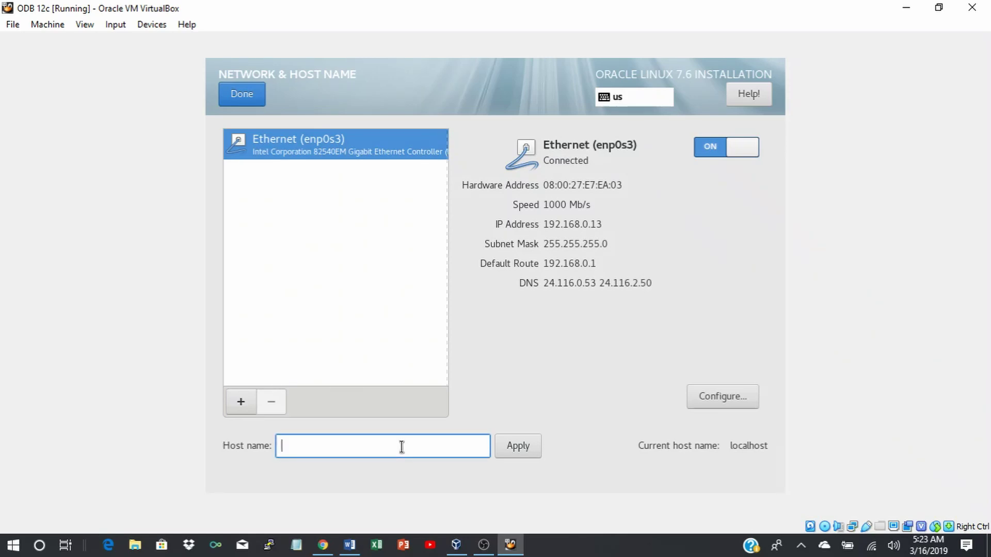
pyautogui.write('sadija.com')
pyautogui.click(518, 448)
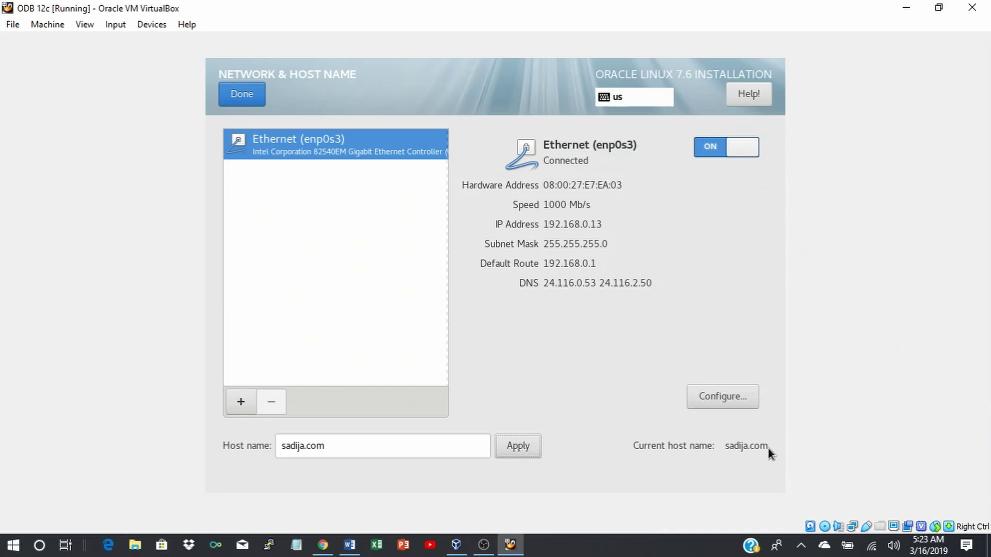
pyautogui.click(253, 97)
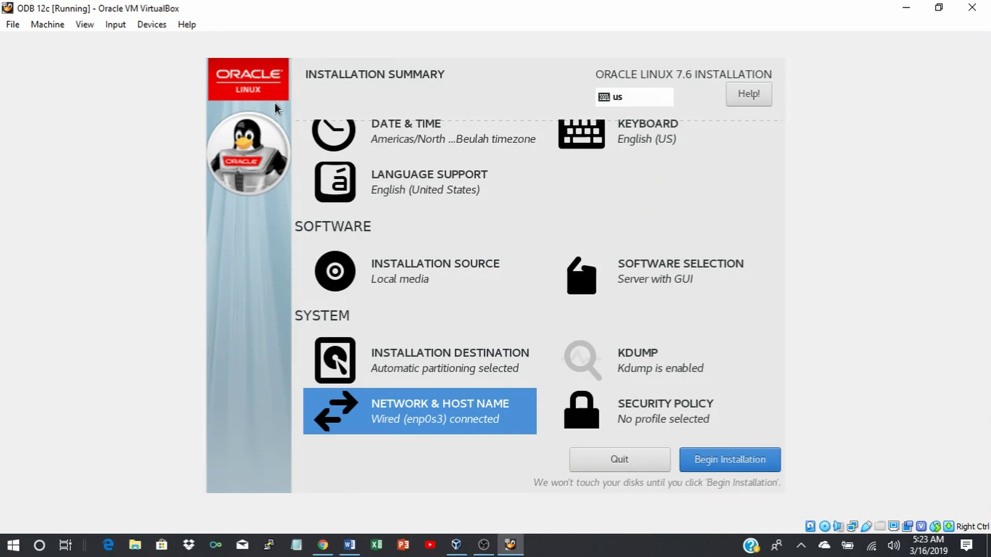
pyautogui.scroll(2, 533, 244)
pyautogui.scroll(-2, 534, 243)
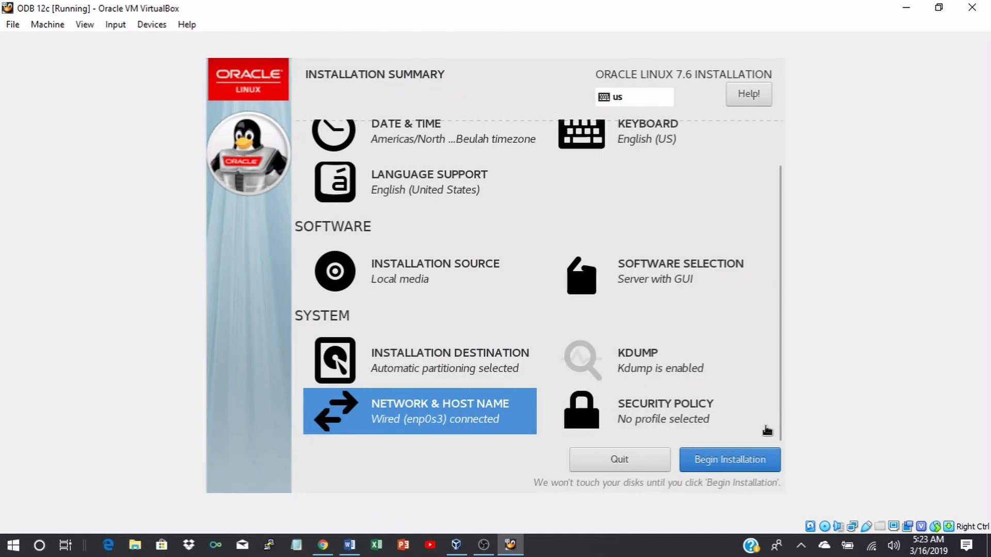
# Begin the installation and set the root password, accepting it despite the weak-password warning.
pyautogui.click(729, 458)
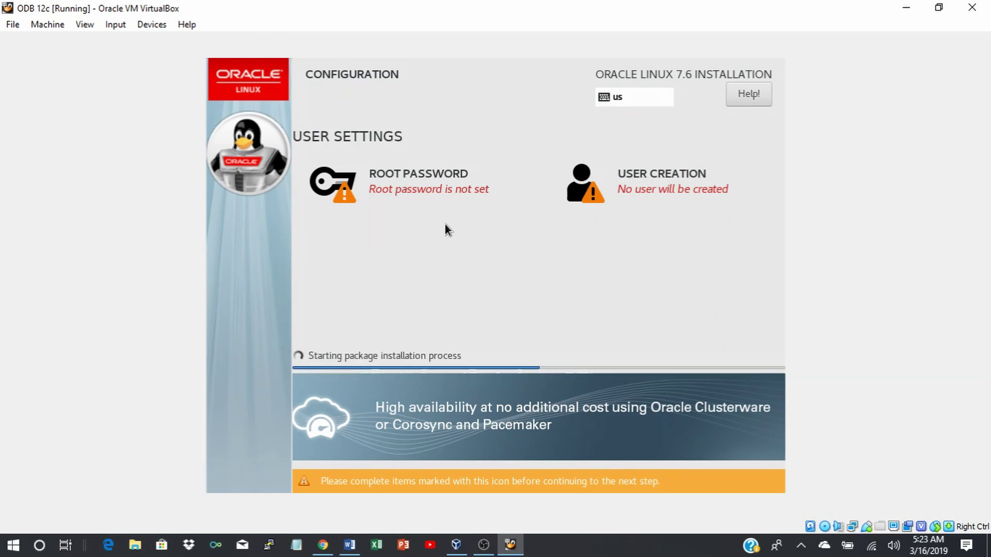
pyautogui.click(405, 178)
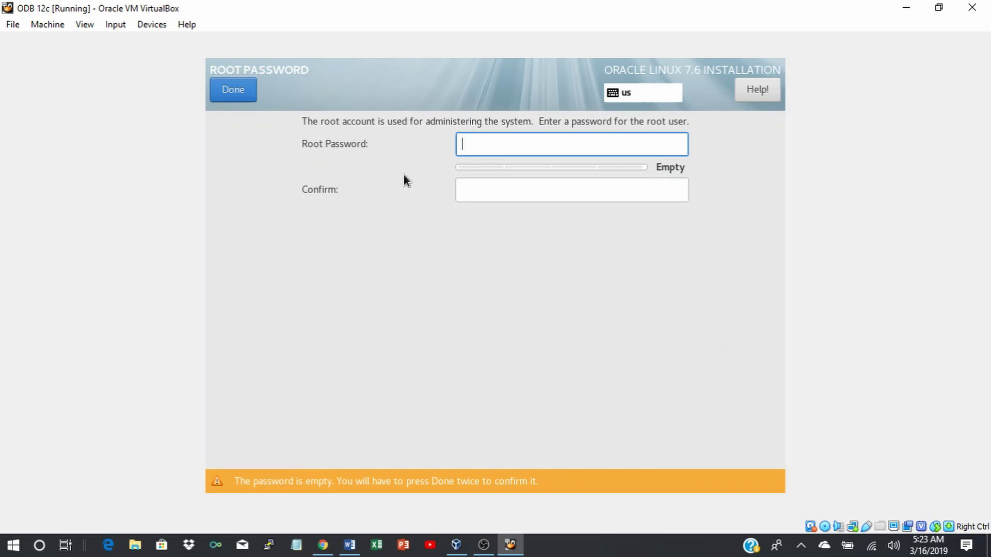
pyautogui.write('oracle')
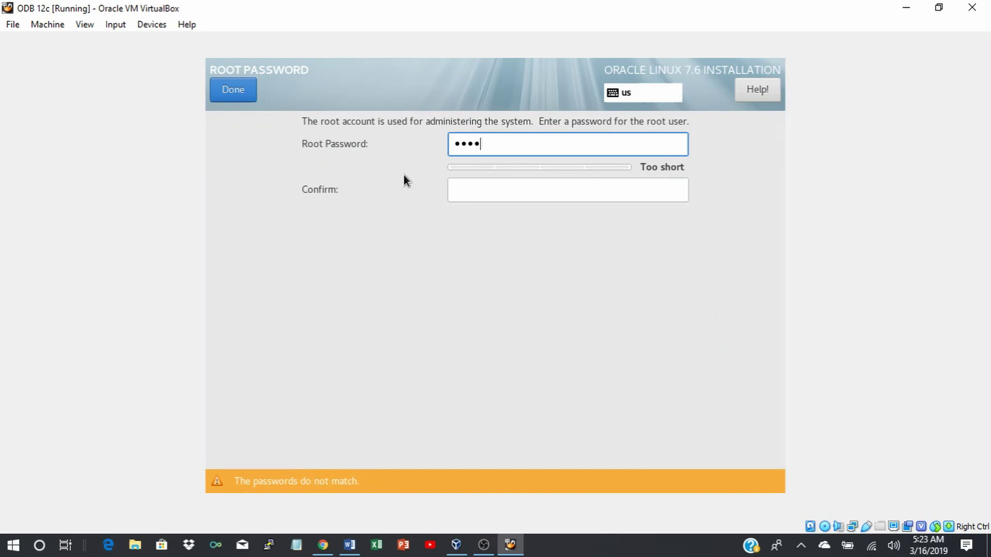
pyautogui.write('1')
pyautogui.click(463, 191)
pyautogui.write('oracle1')
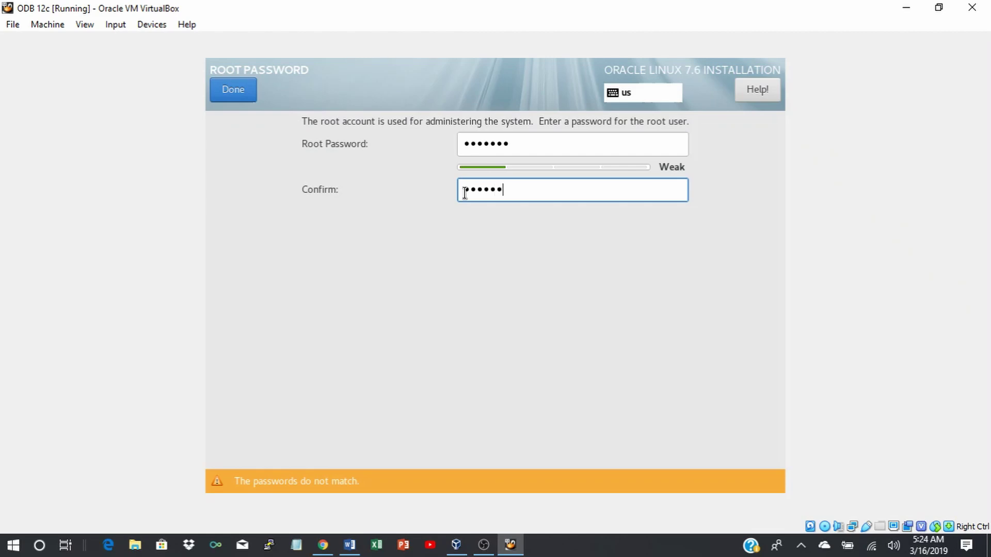
pyautogui.click(234, 92)
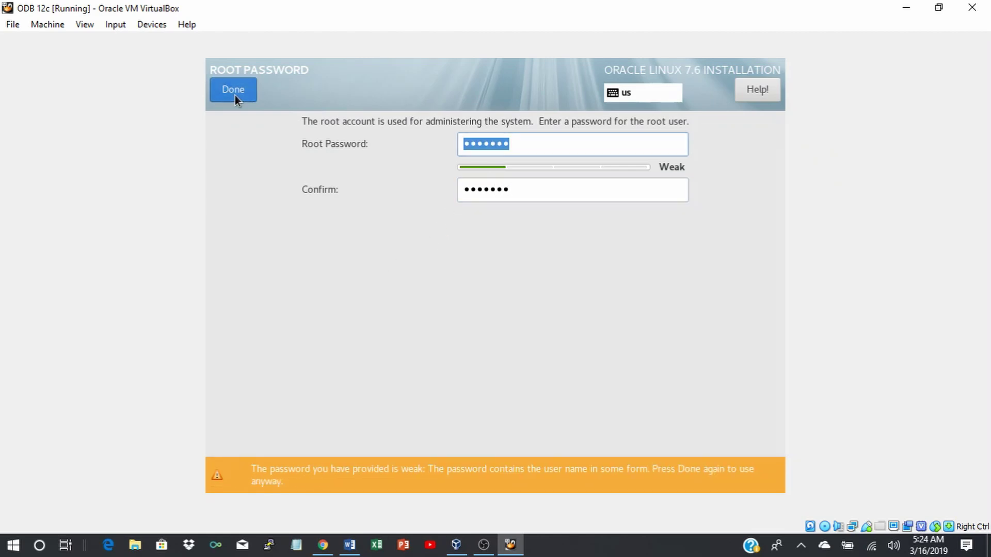
pyautogui.click(239, 93)
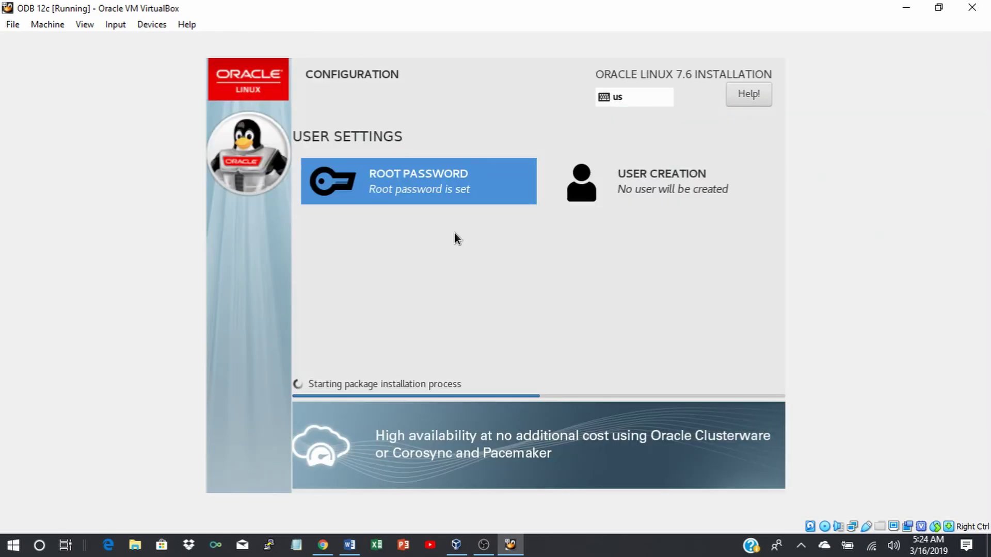
# Create an administrator user account with a user name and confirmed password, accepting the weak password.
pyautogui.click(661, 180)
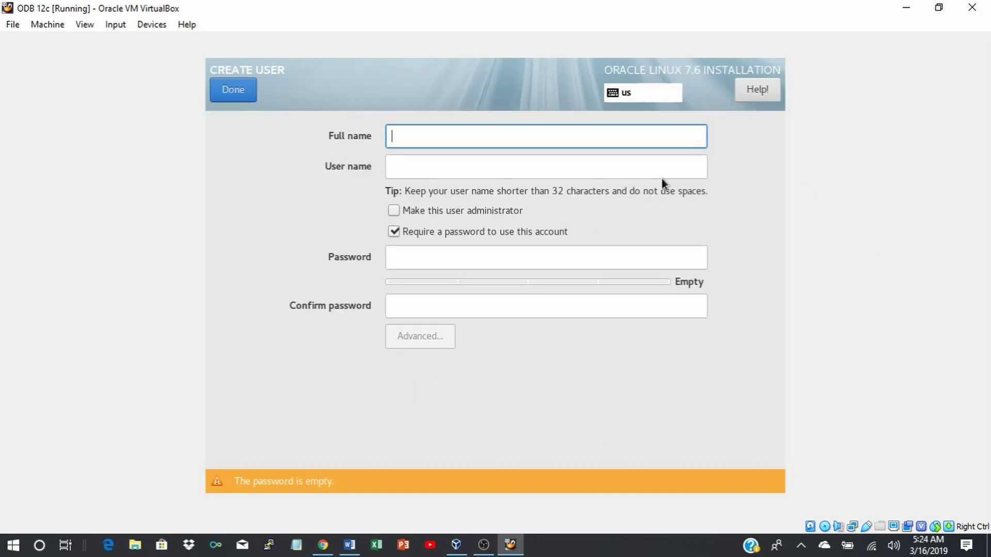
pyautogui.write('sadija')
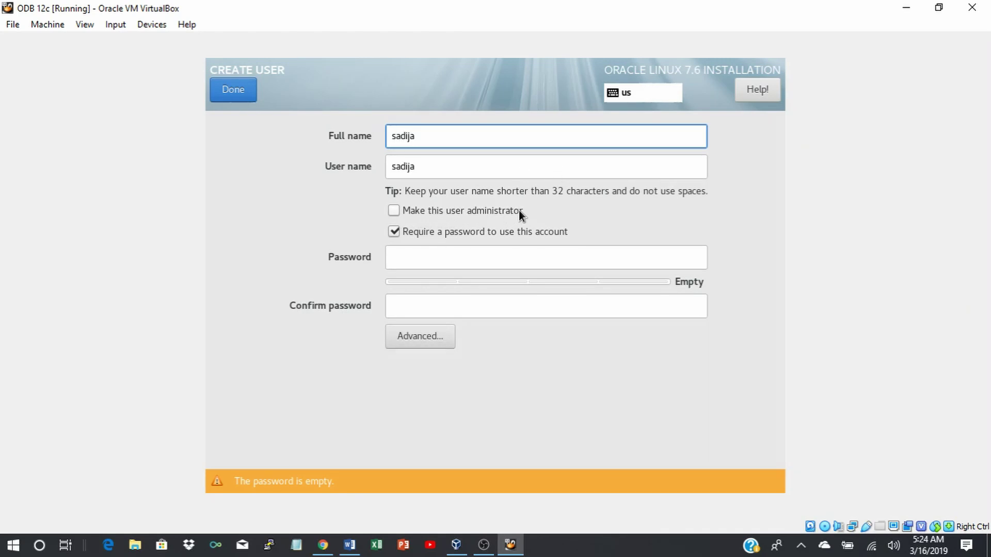
pyautogui.click(392, 211)
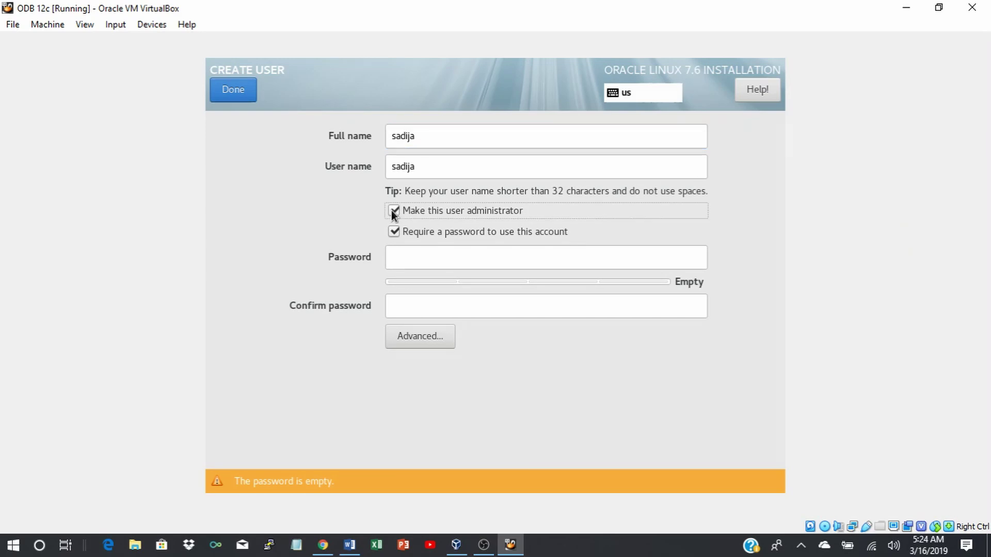
pyautogui.click(400, 257)
pyautogui.write('oracle123')
pyautogui.click(425, 305)
pyautogui.write('oracle123')
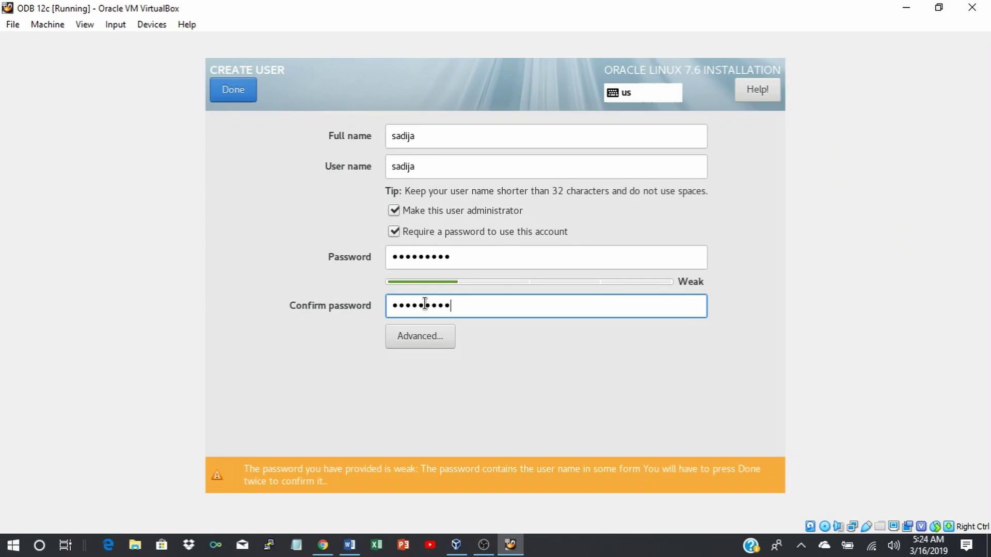
pyautogui.click(231, 96)
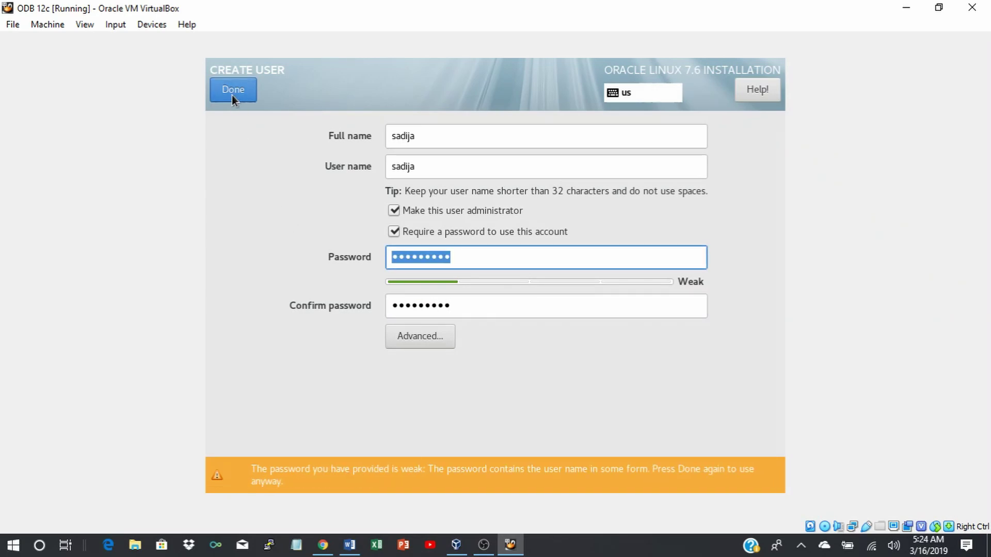
pyautogui.click(232, 95)
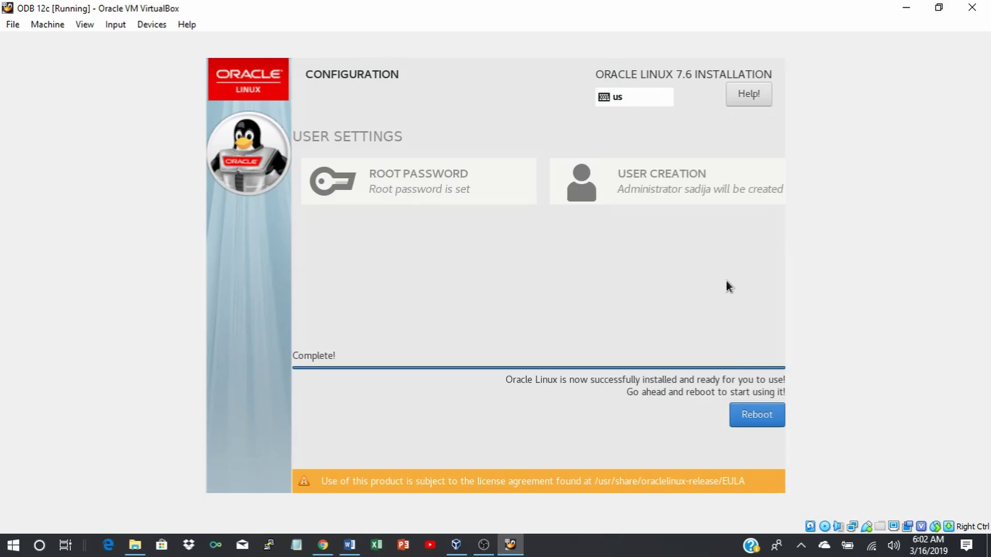
# Reboot the VM into the installed system and dismiss the pointer integration notice.
pyautogui.click(755, 416)
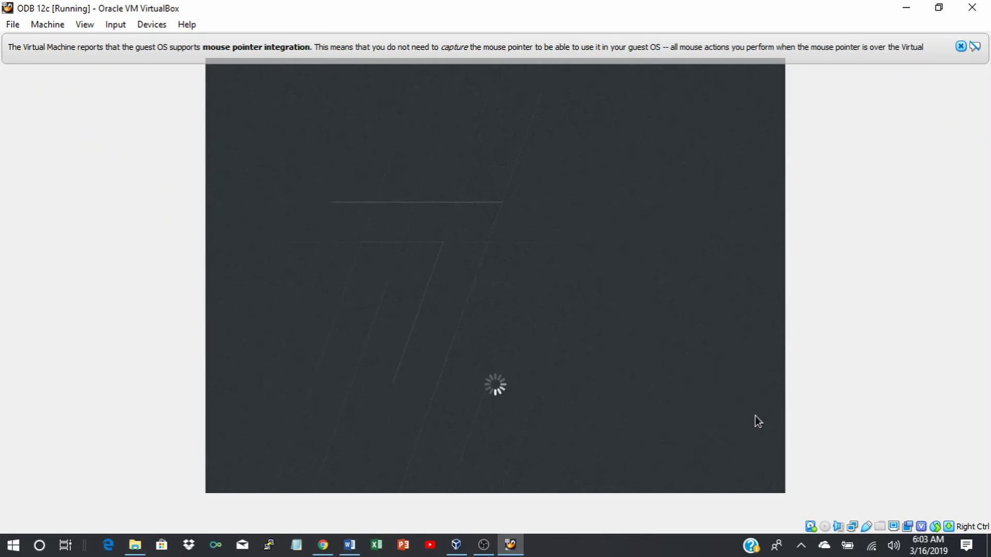
pyautogui.click(960, 46)
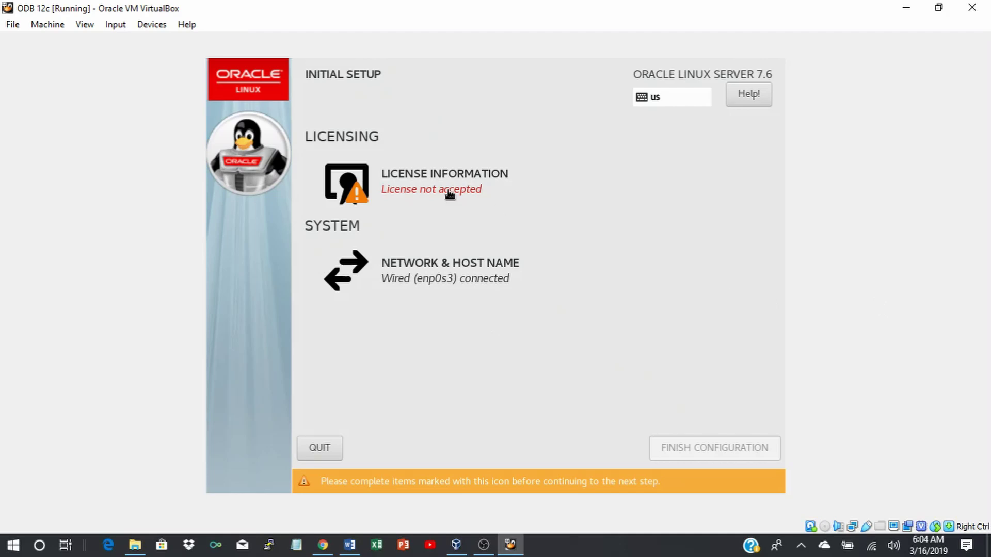
# Accept the Oracle Linux license agreement on the License Information page.
pyautogui.click(418, 181)
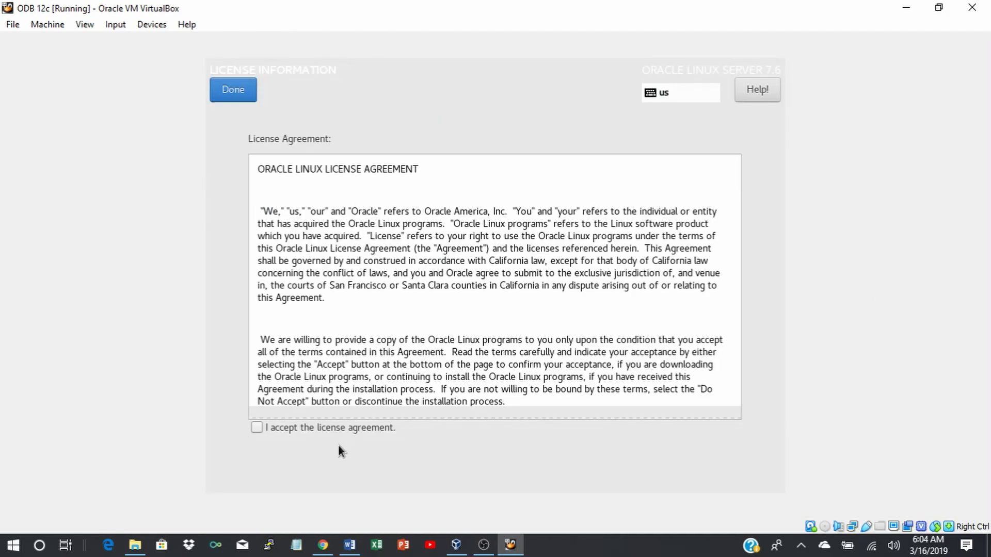
pyautogui.click(255, 428)
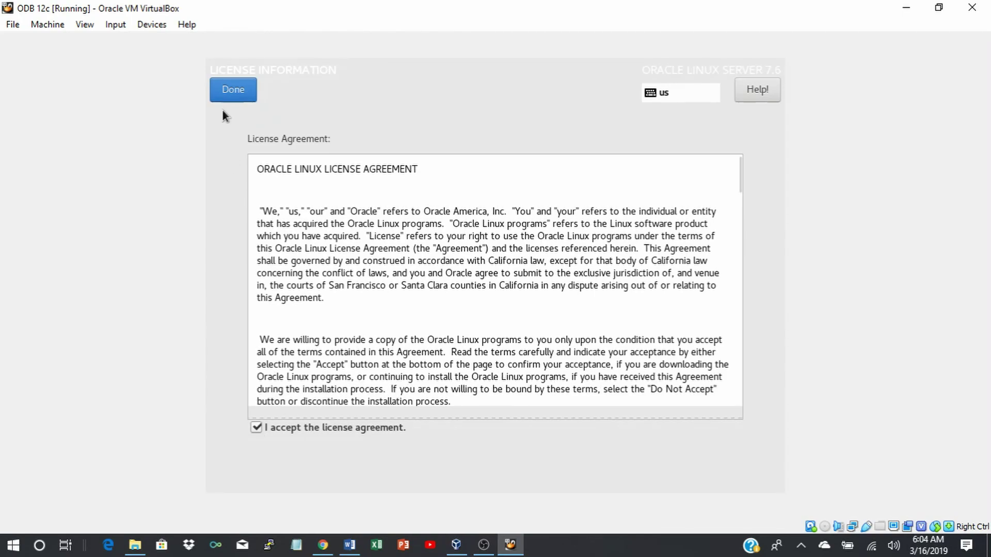
pyautogui.click(227, 91)
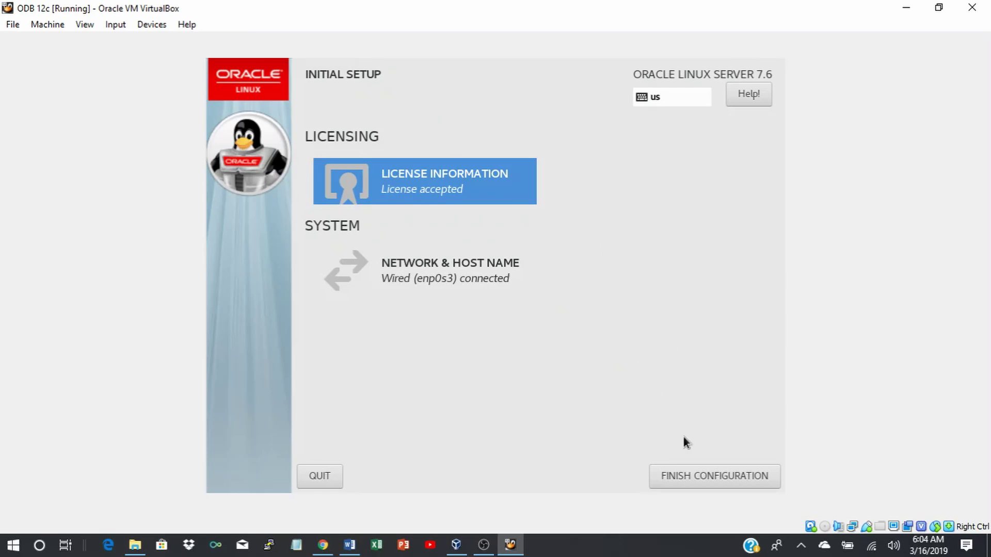
# Finish the Initial Setup configuration and wait for the login screen.
pyautogui.click(728, 480)
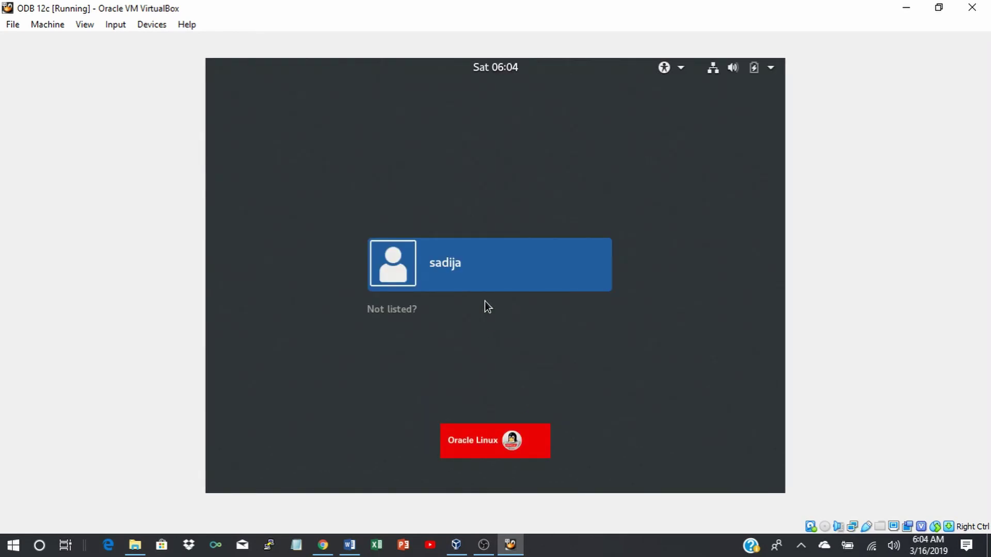
# Sign in as the new user with the account password, correcting a mistyped entry.
pyautogui.click(485, 272)
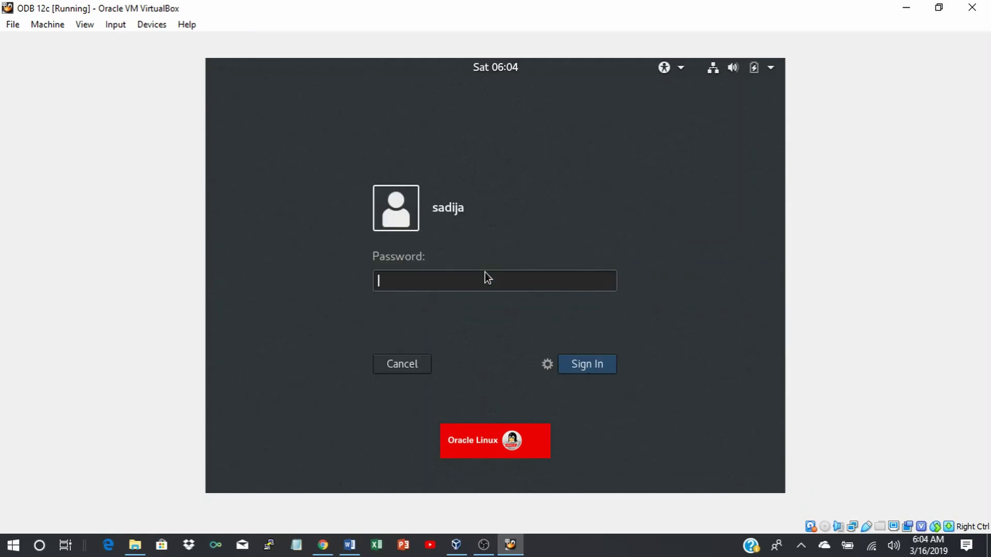
pyautogui.write('••••••')
pyautogui.press('BackSpace')
pyautogui.press('BackSpace')
pyautogui.press('BackSpace')
pyautogui.press('BackSpace')
pyautogui.press('BackSpace')
pyautogui.press('BackSpace')
pyautogui.write('•••••••••')
pyautogui.press('Return')
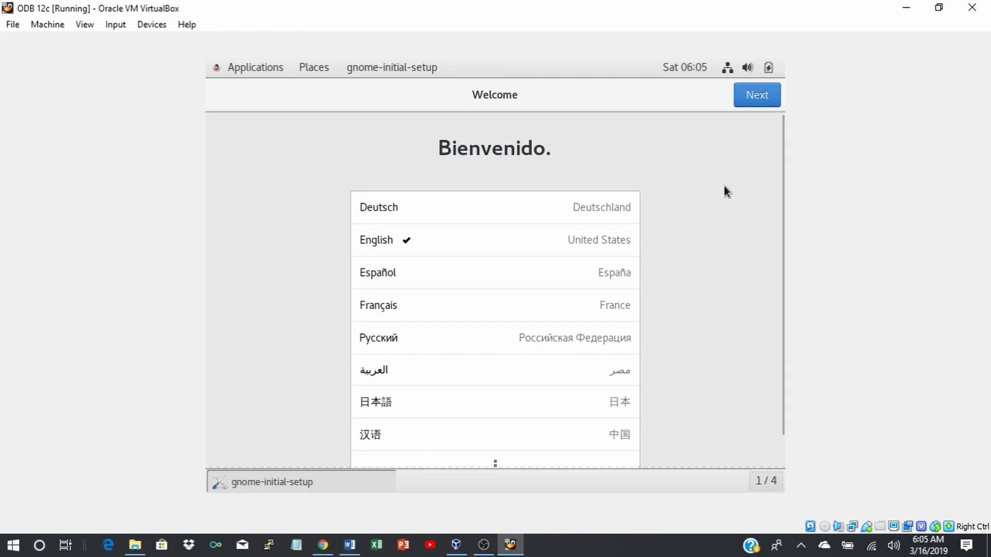
# Keep English and the English (US) layout, turn Location Services off, skip online accounts, and finish.
pyautogui.click(745, 91)
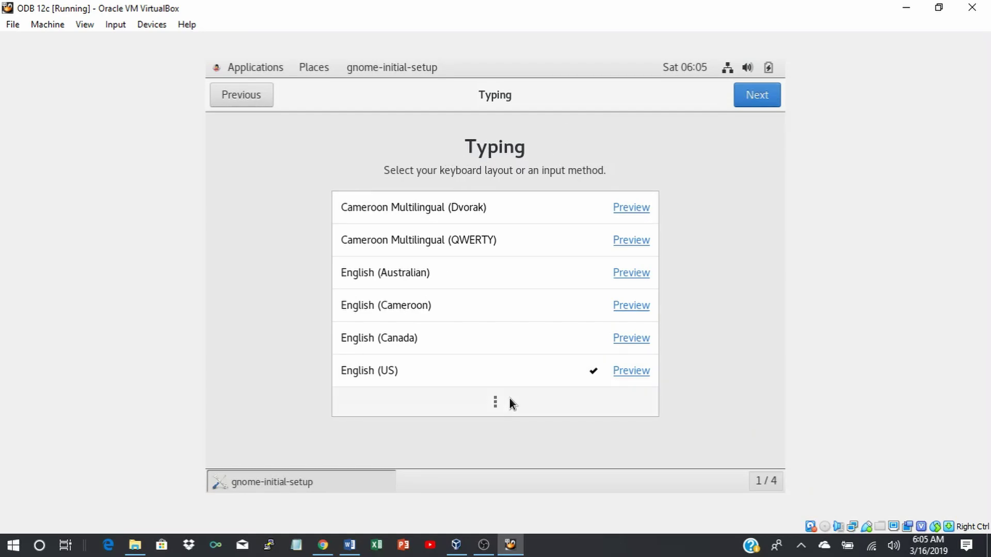
pyautogui.click(755, 95)
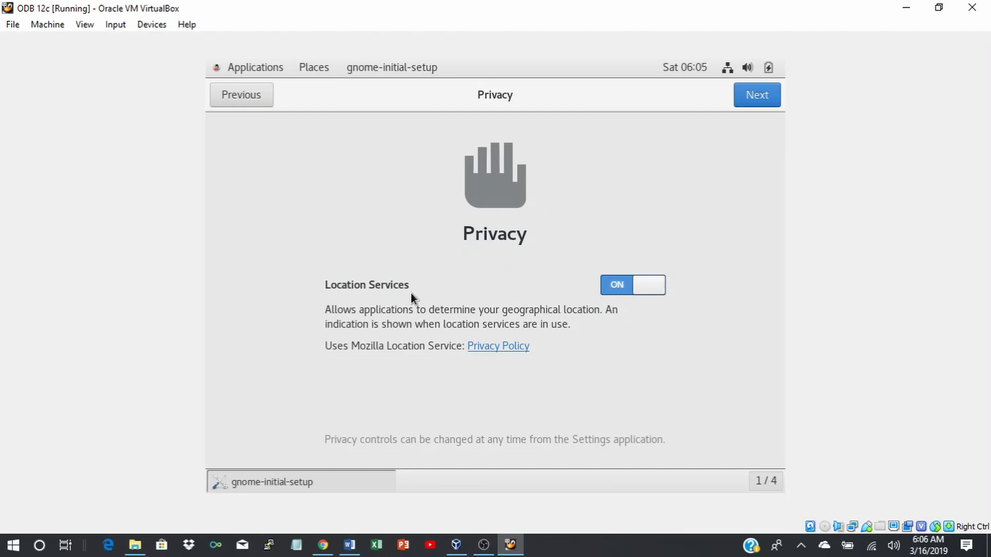
pyautogui.click(613, 285)
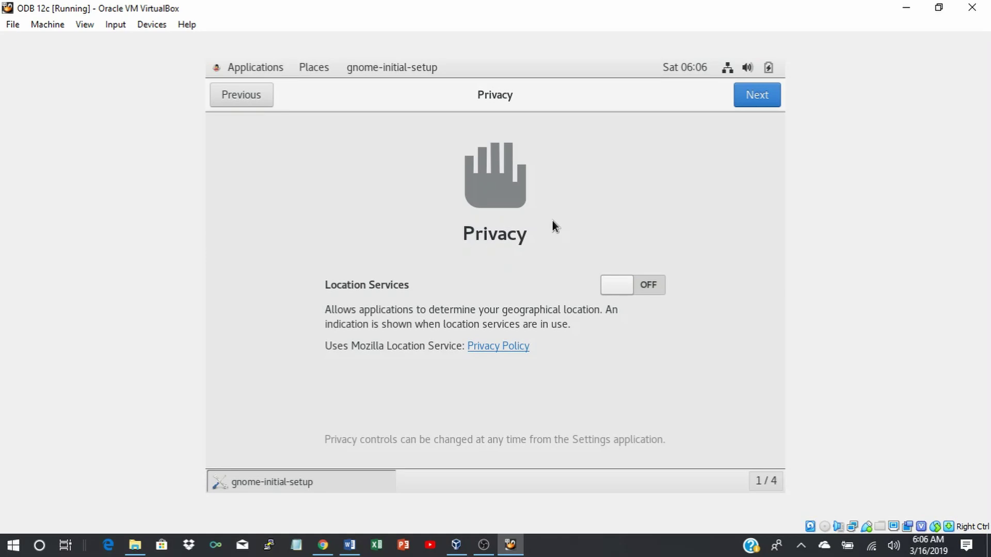
pyautogui.click(748, 101)
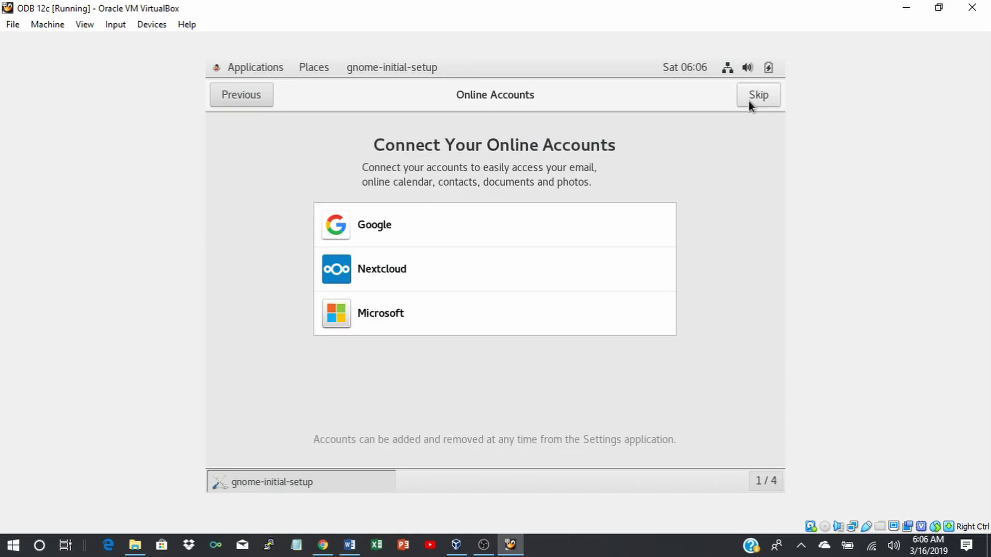
pyautogui.click(754, 98)
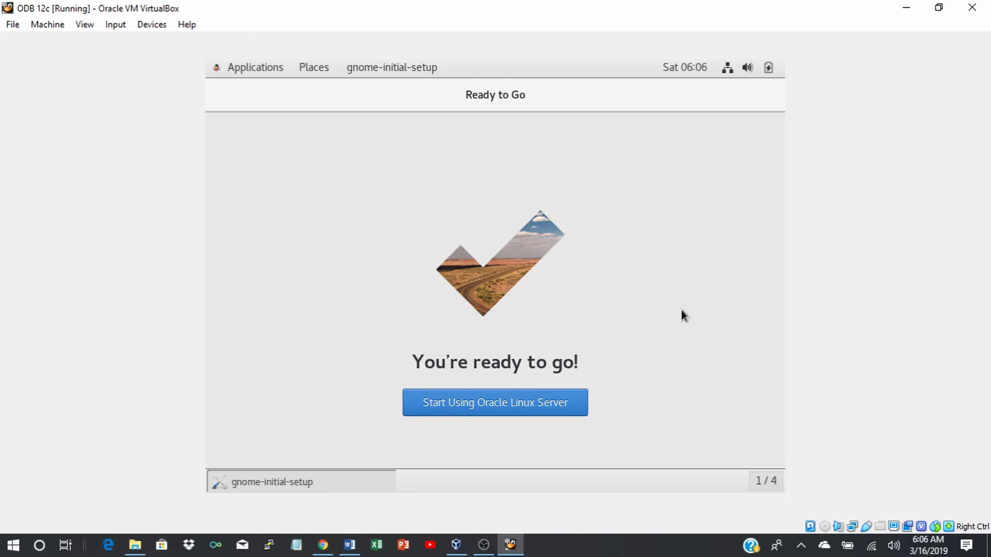
pyautogui.click(492, 404)
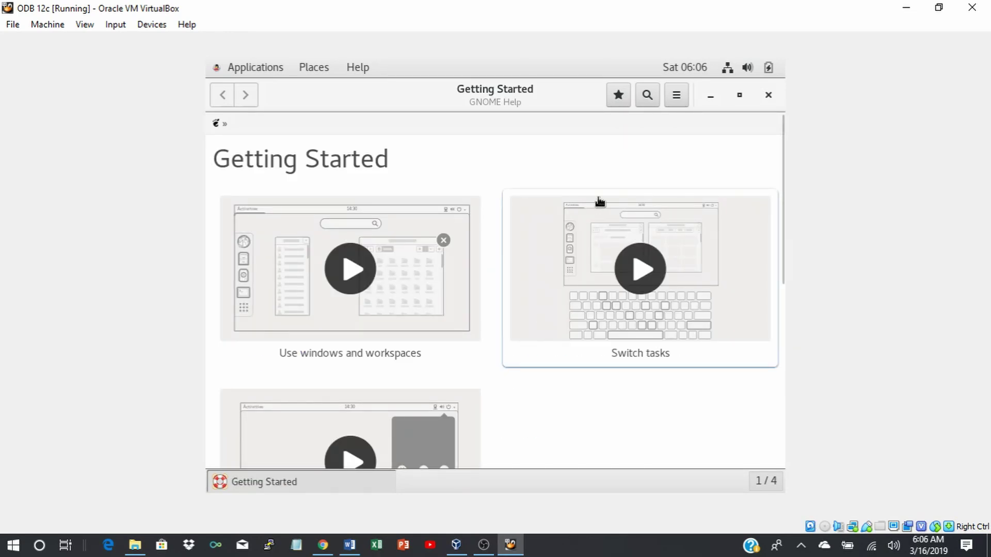
# Close the Getting Started help and open the Network page in Settings.
pyautogui.click(768, 96)
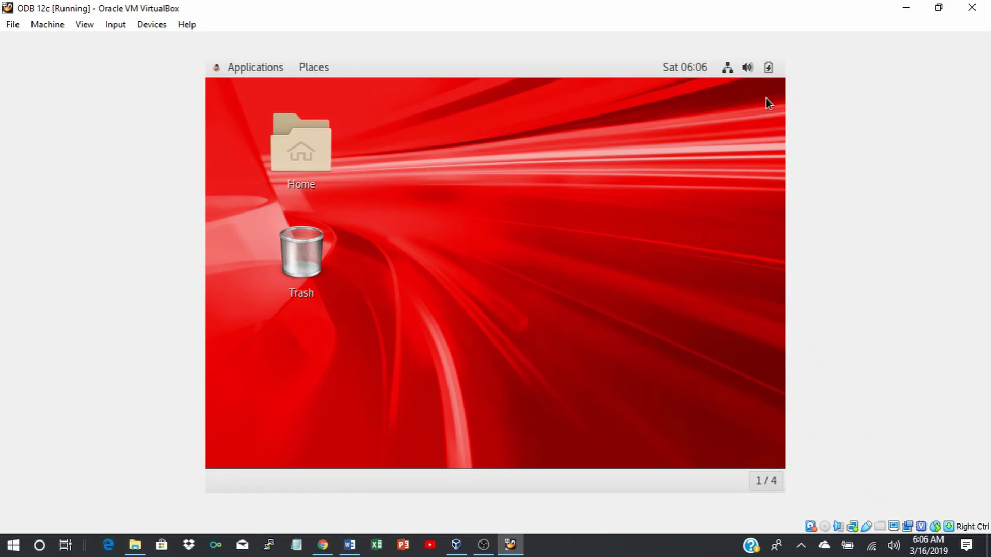
pyautogui.click(250, 70)
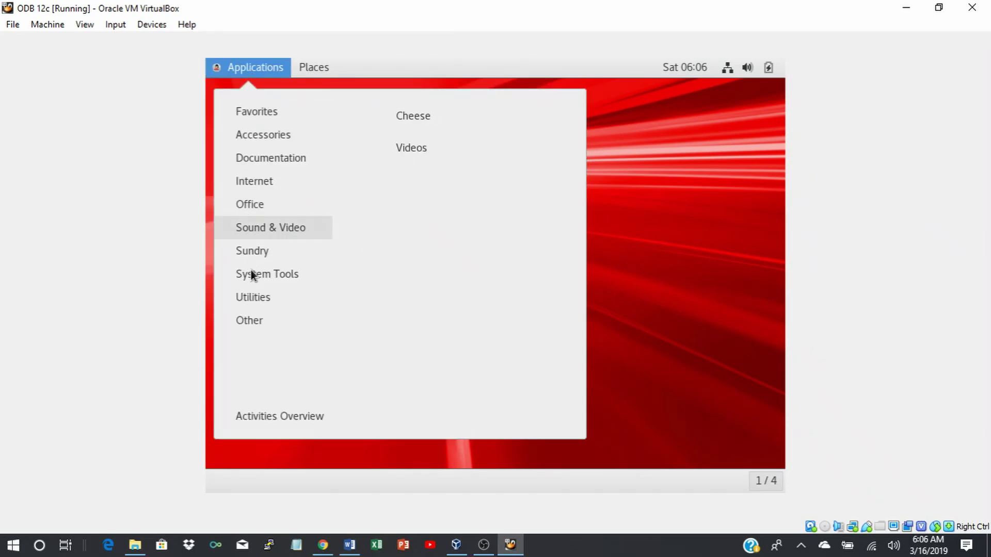
pyautogui.moveTo(253, 275)
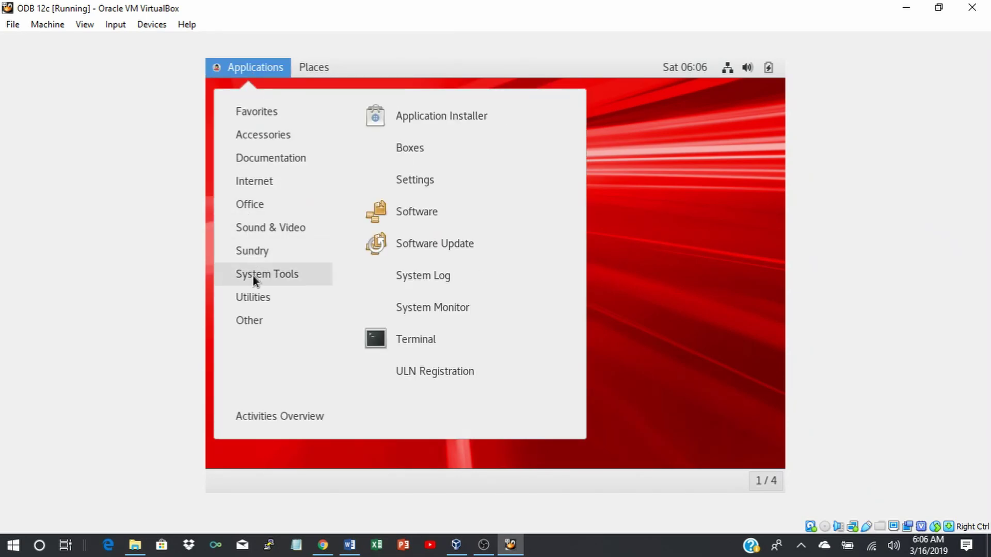
pyautogui.click(409, 178)
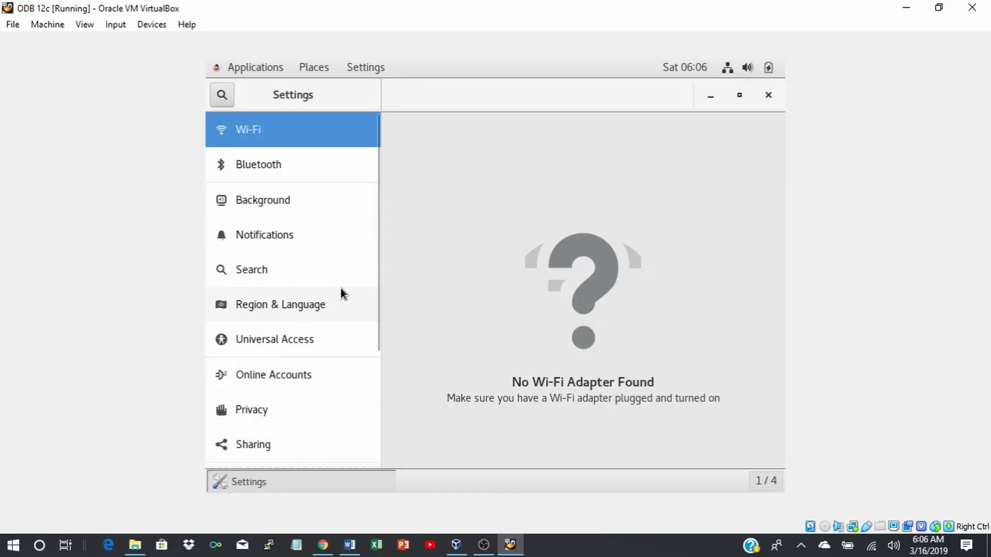
pyautogui.scroll(-5, 339, 288)
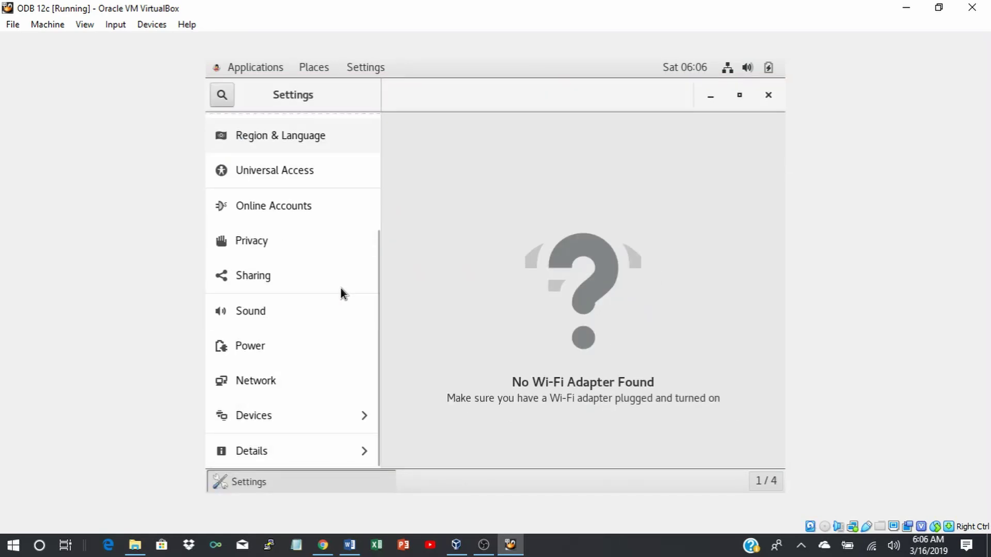
pyautogui.click(263, 383)
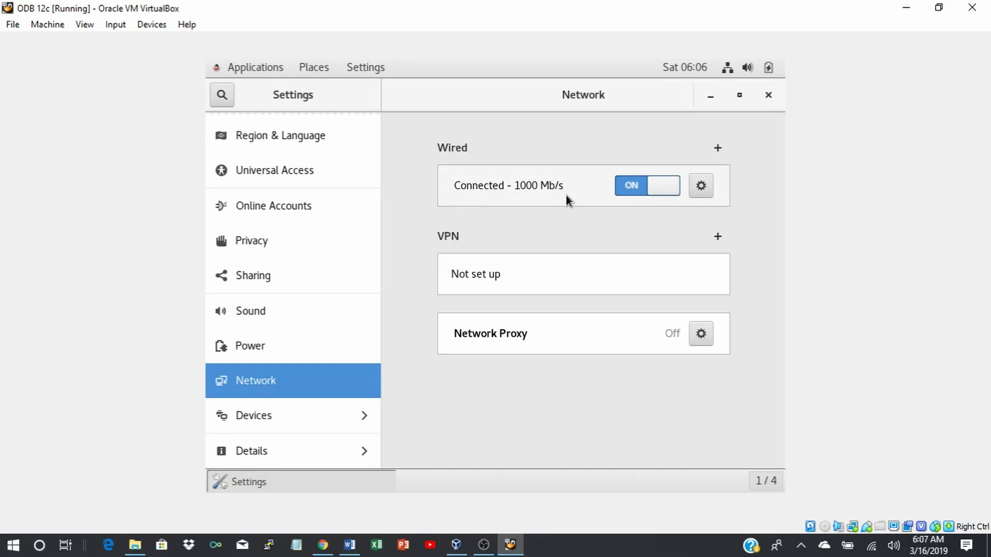
# Review the wired enp0s3 connection's Details and Identity, apply them, and close Settings.
pyautogui.click(701, 189)
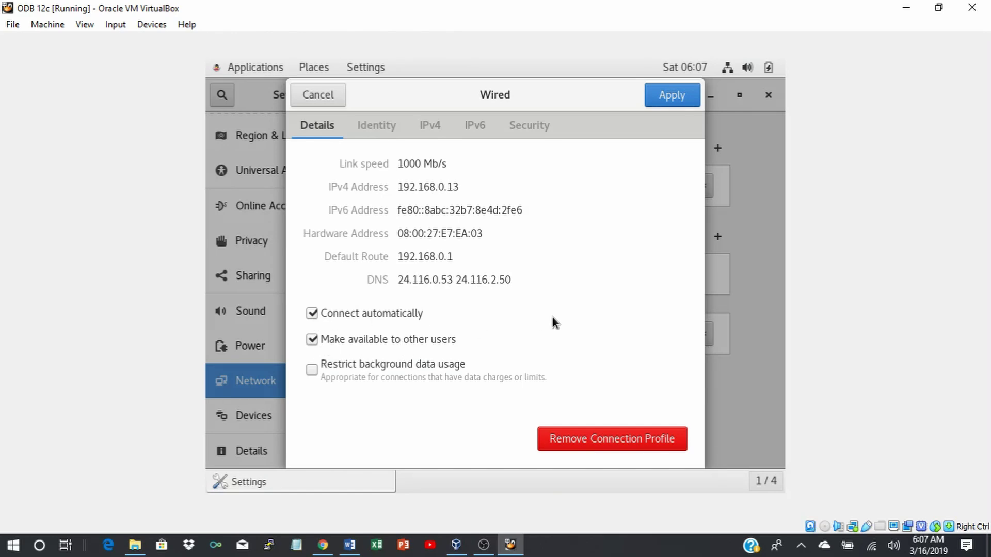
pyautogui.click(373, 124)
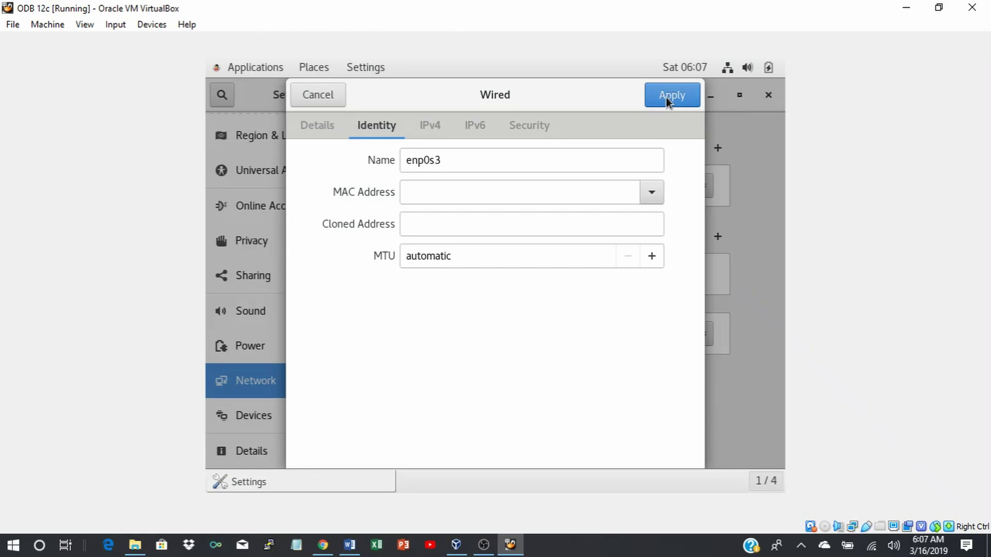
pyautogui.click(666, 99)
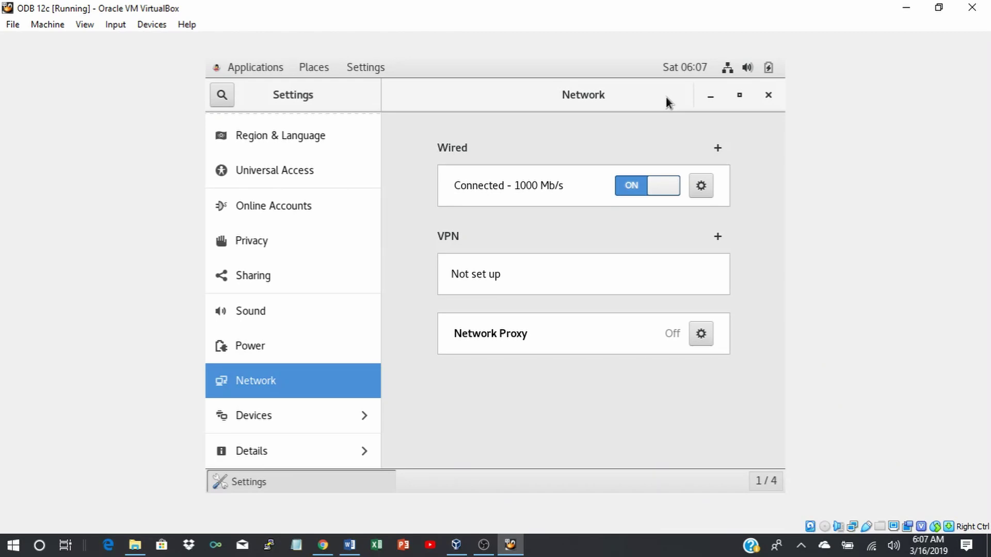
pyautogui.click(768, 96)
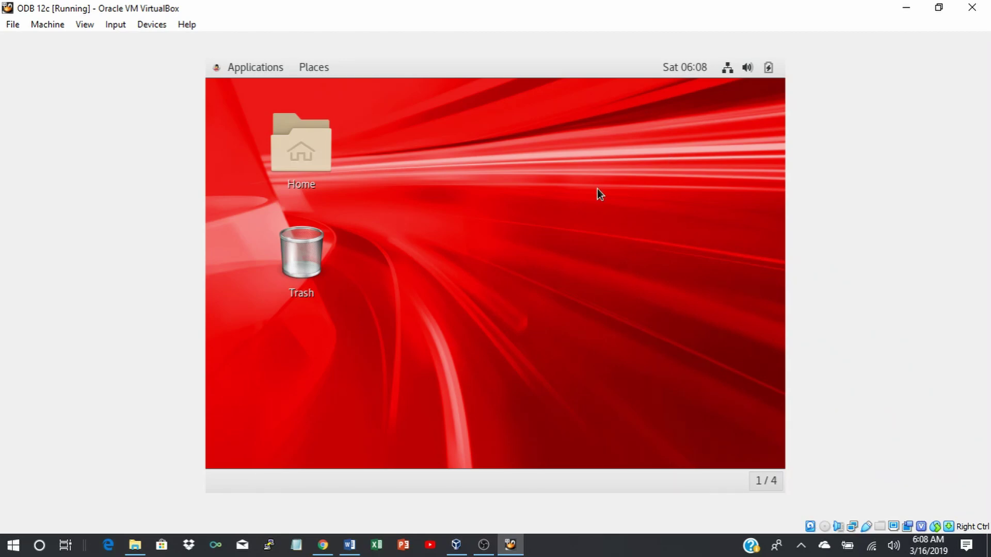
# Place a Terminal launcher from Favorites beside Home on the desktop and launch it.
pyautogui.click(245, 68)
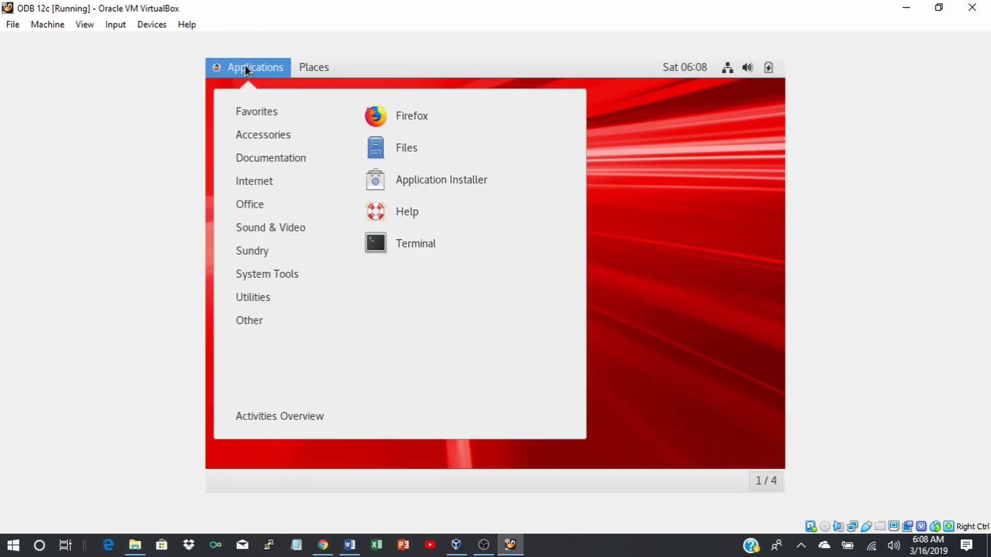
pyautogui.moveTo(268, 227)
pyautogui.click(399, 244)
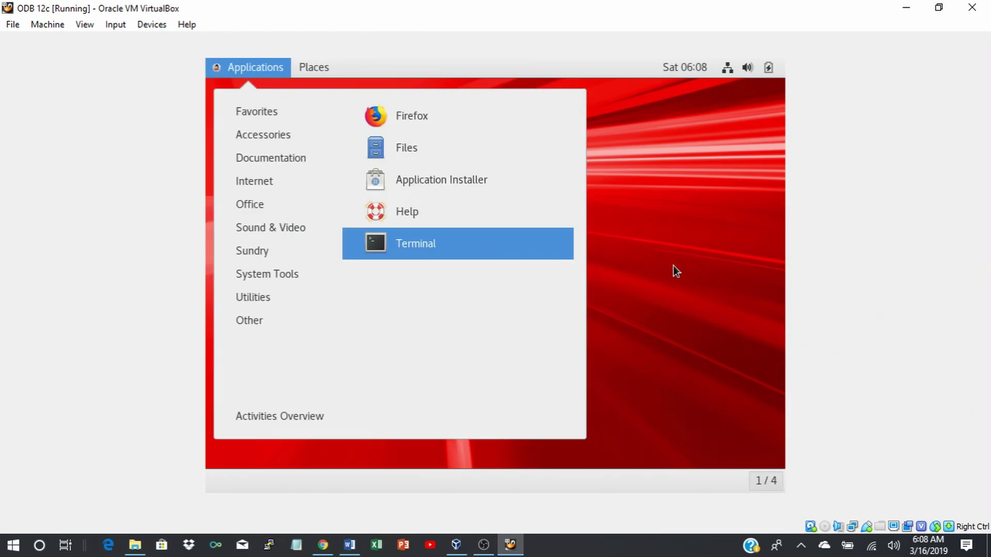
pyautogui.moveTo(419, 274); pyautogui.dragTo(411, 255)
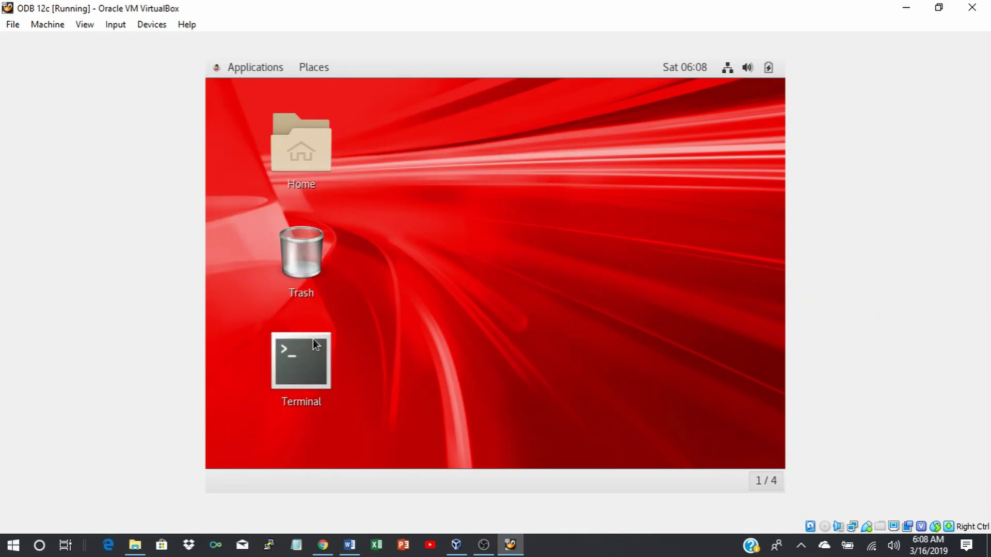
pyautogui.click(298, 356)
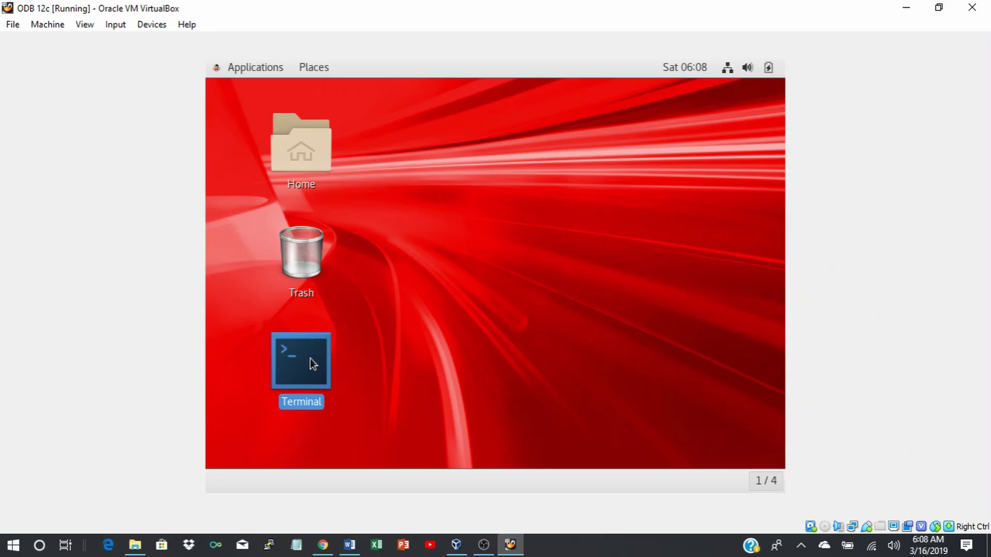
pyautogui.moveTo(301, 348); pyautogui.dragTo(413, 147)
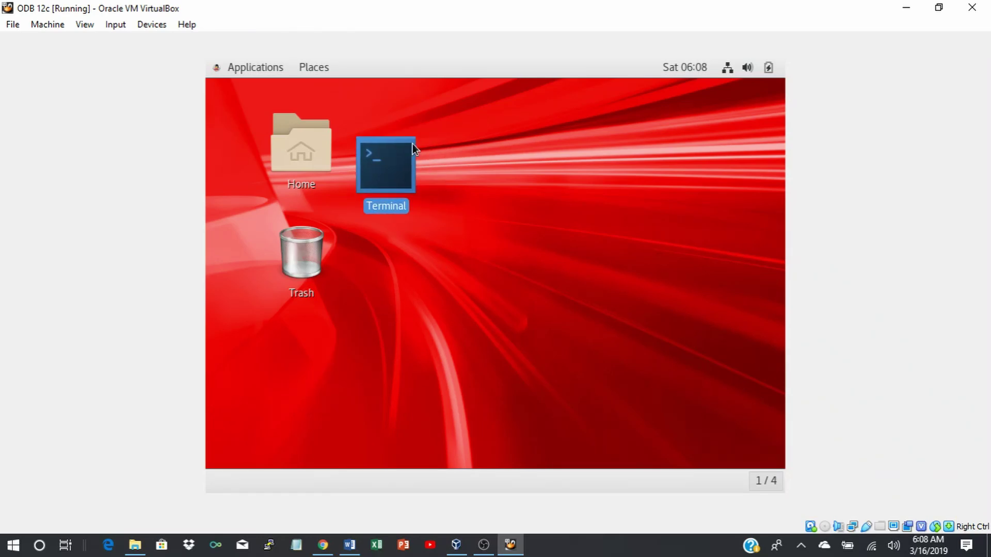
pyautogui.doubleClick(382, 161)
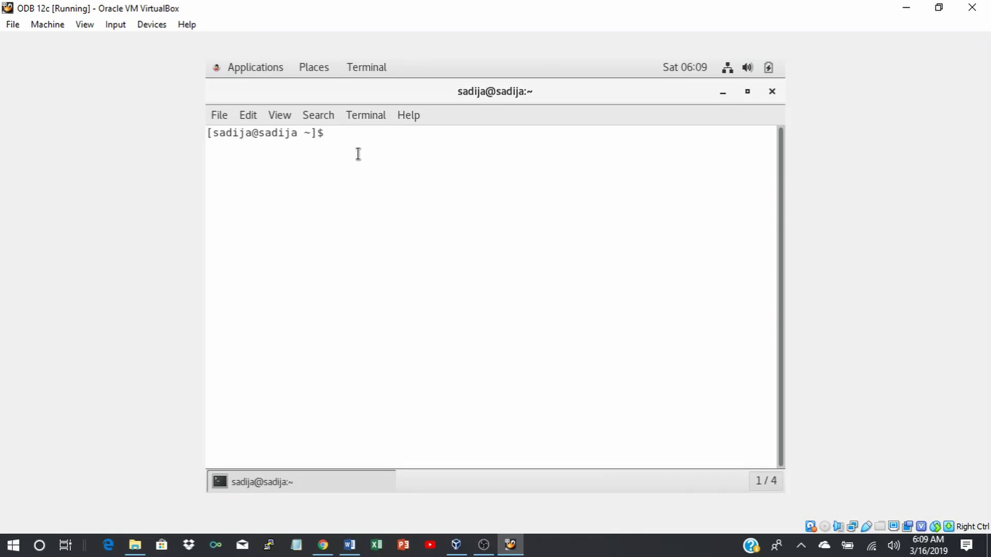
# Run ping -c 3 google.com to confirm connectivity, then start su root.
pyautogui.write('ping -c 3 google.com')
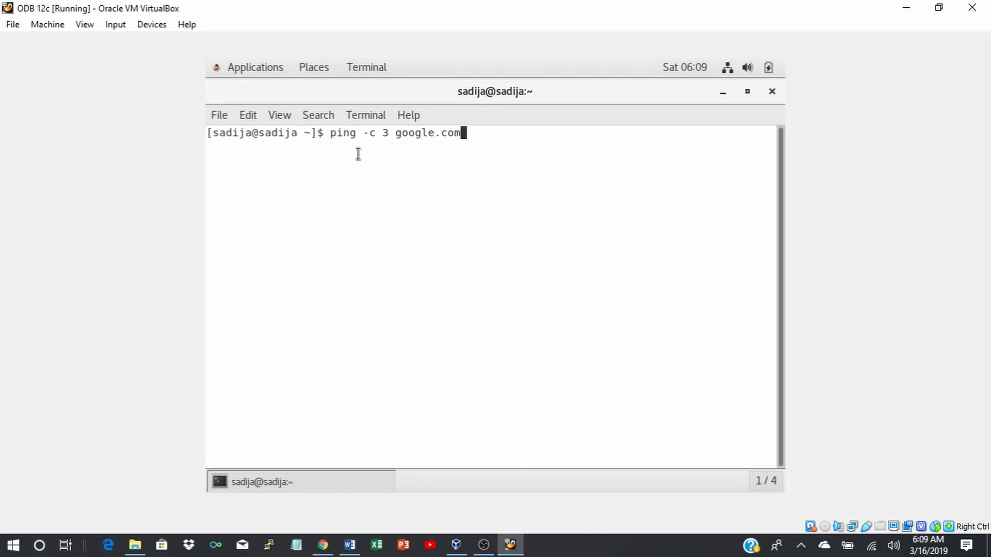
pyautogui.press('Return')
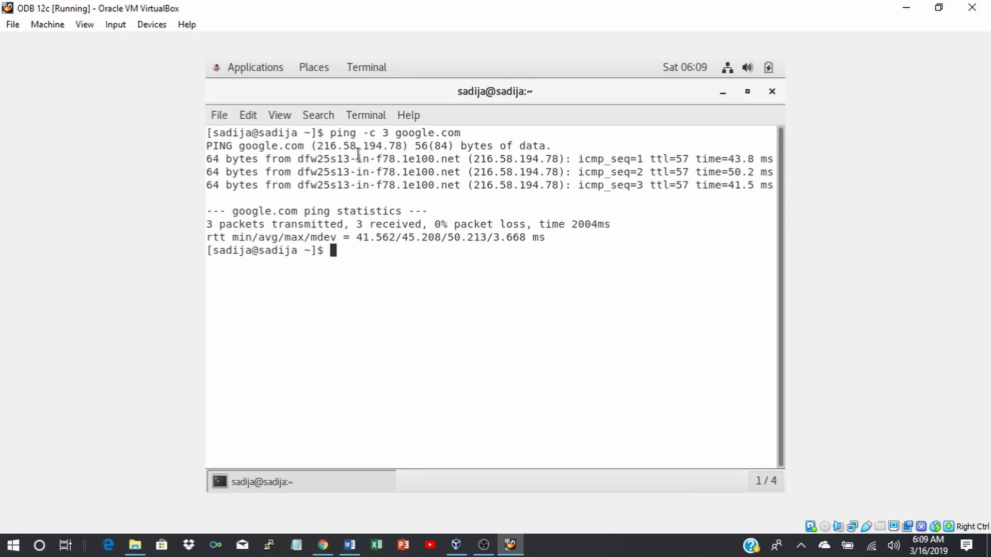
pyautogui.write('su root')
pyautogui.press('Return')
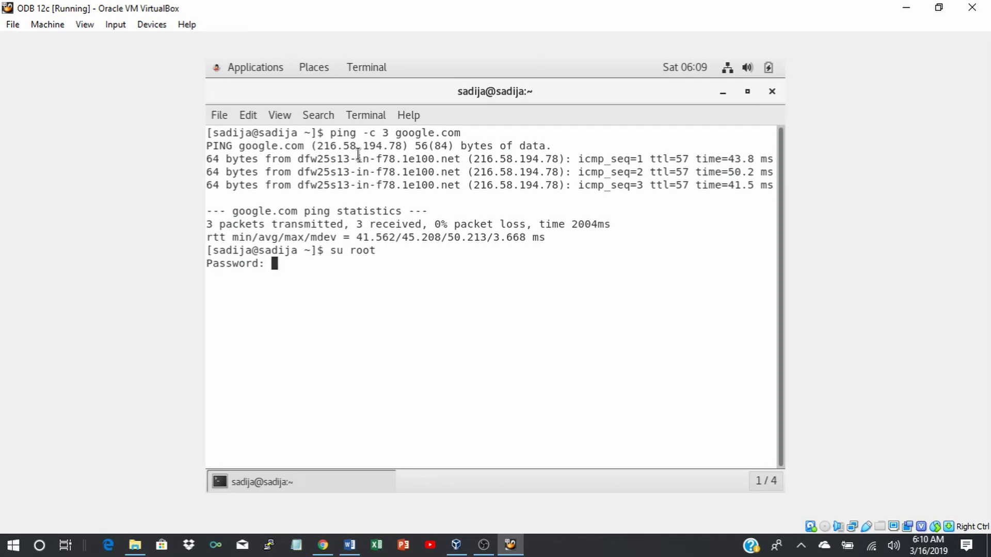
# Enter the root password, cd to /etc/yum.repos.d, and wget public-yum-ol7.repo from public.oracle.com.
pyautogui.press('Return')
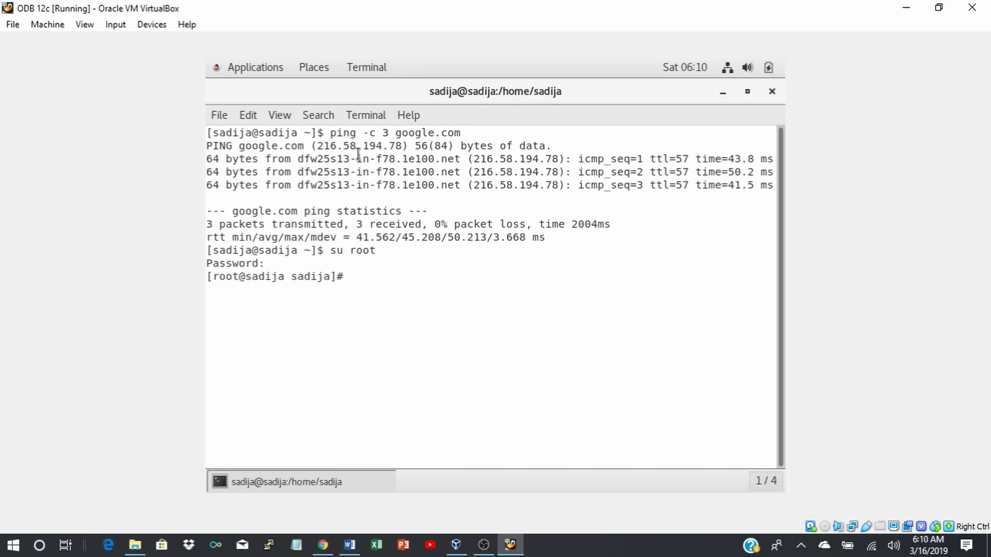
pyautogui.write('cd /etc/yum.repos.d')
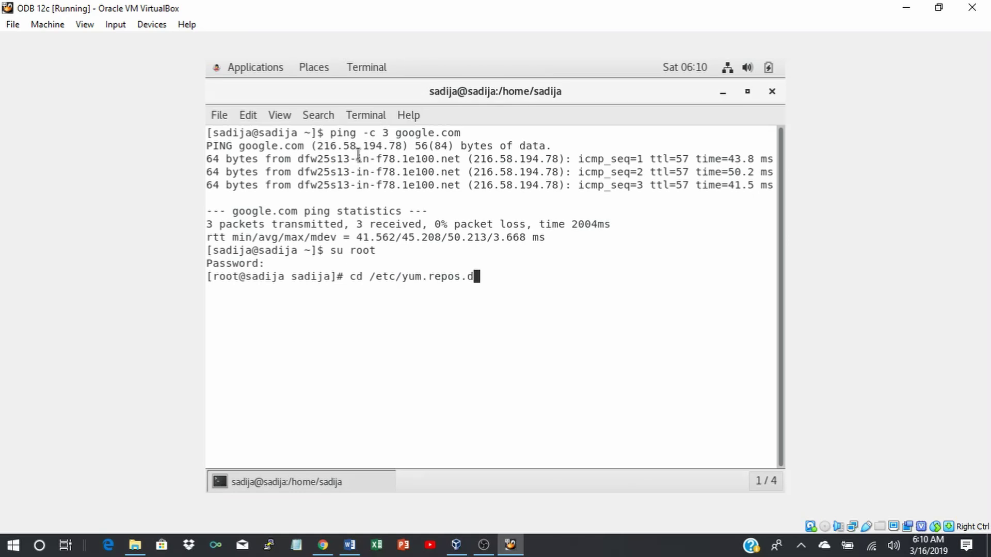
pyautogui.press('Return')
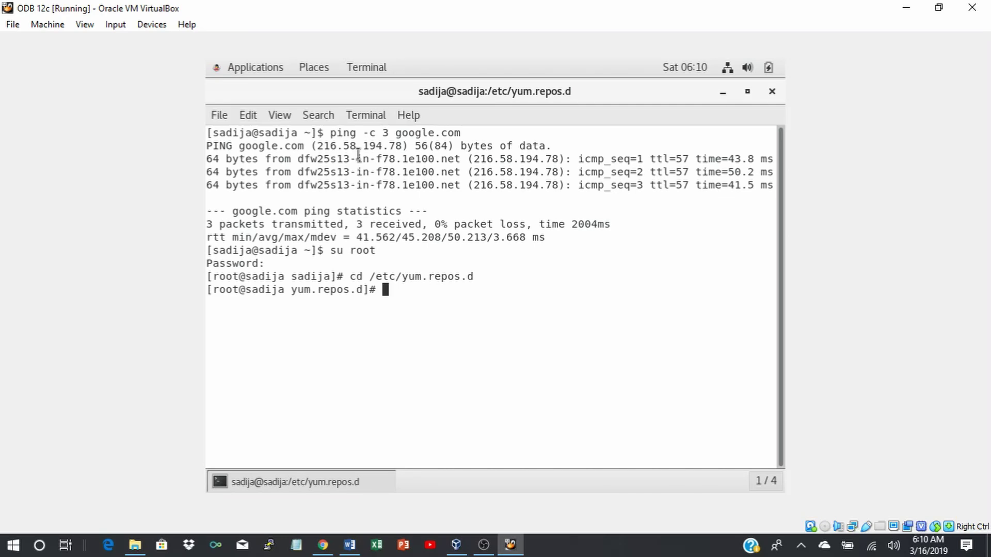
pyautogui.write('wget http://public')
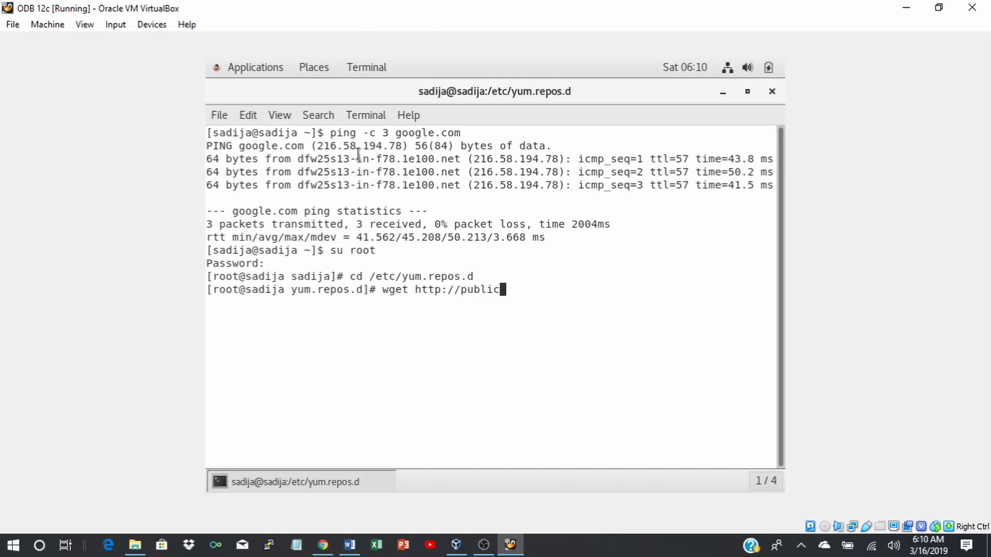
pyautogui.write('.oracle.com/public')
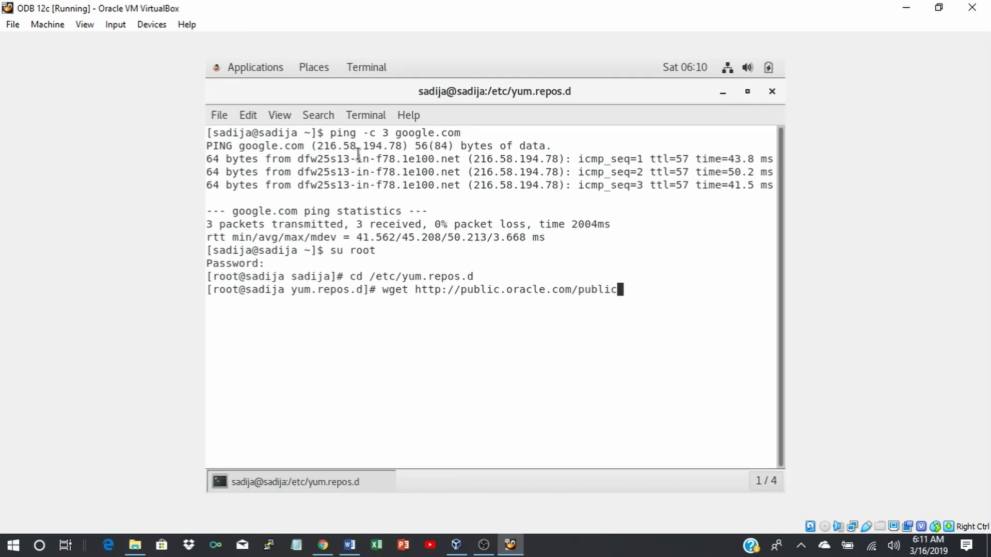
pyautogui.write('-yum-ol7.repo')
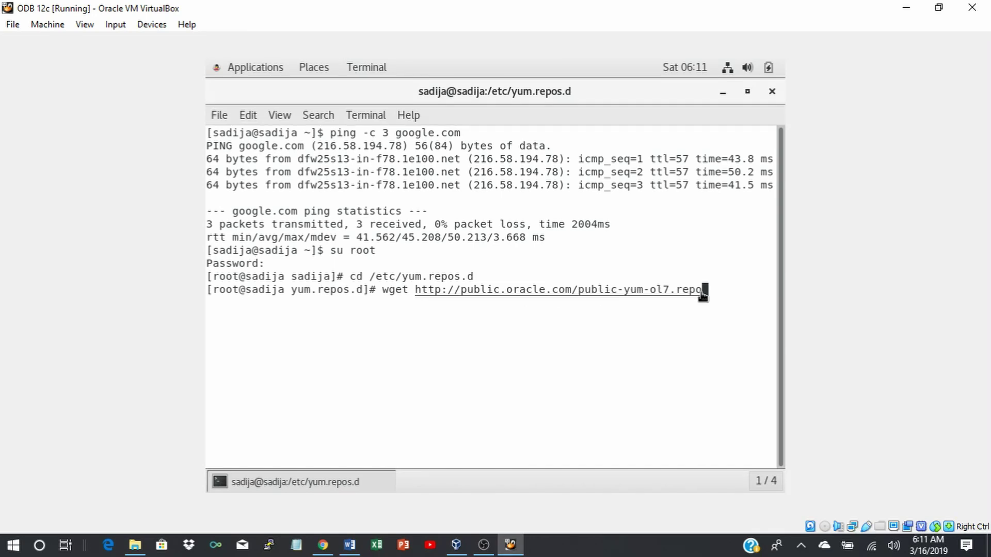
pyautogui.press('Return')
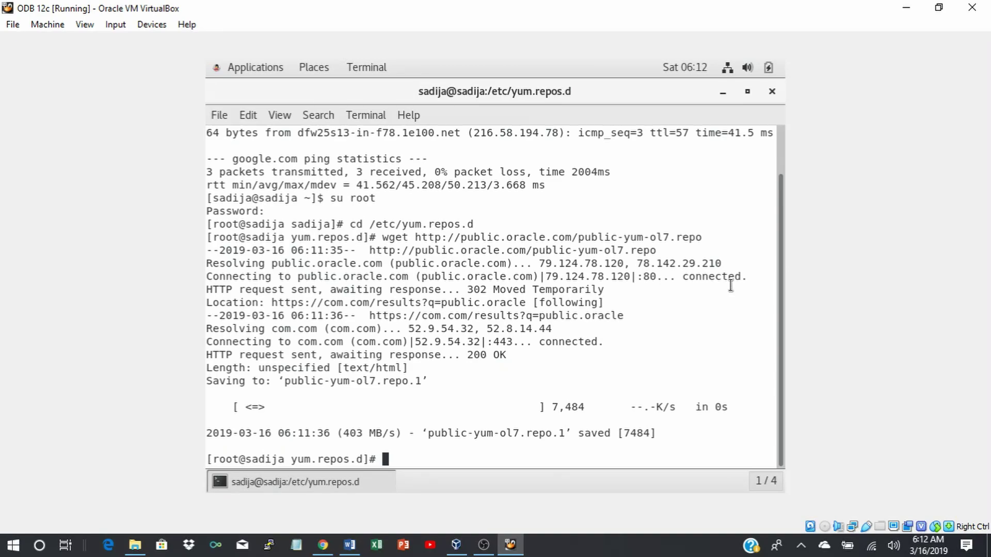
pyautogui.press('Return')
pyautogui.press('Return')
# Open public-yum-ol7.repo in vi, fixing the misspelled 'yun' in the file name.
pyautogui.write('vi ')
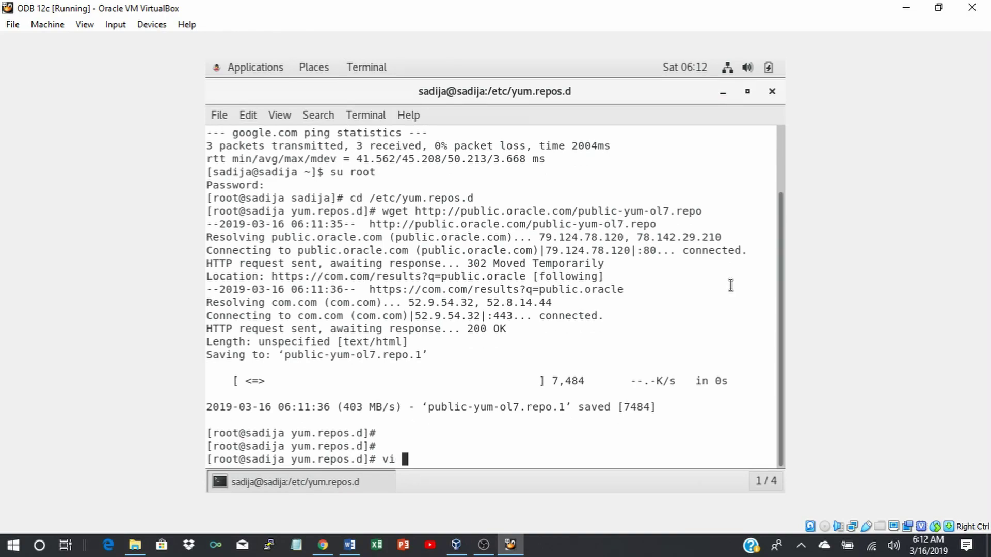
pyautogui.write('public-yun-ol7.')
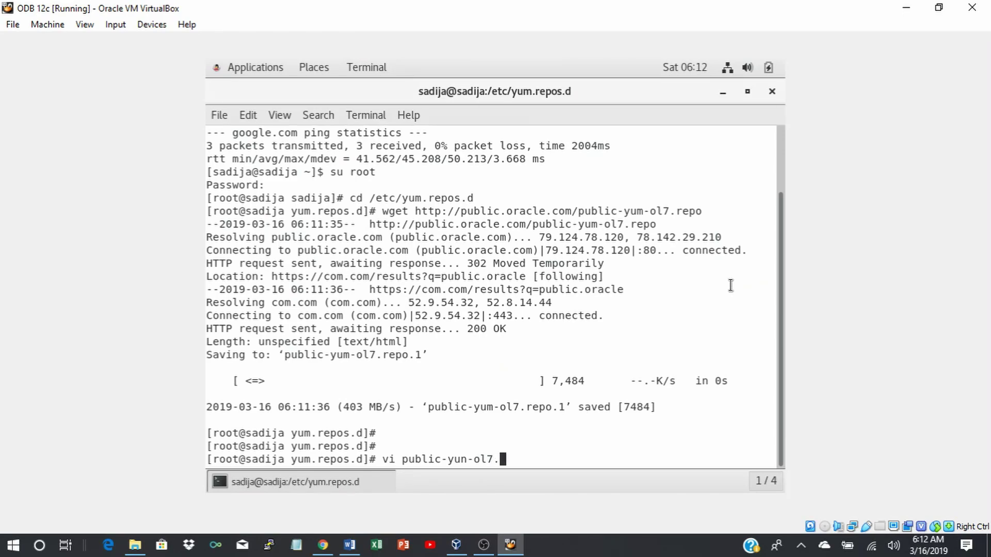
pyautogui.write('repo')
pyautogui.press('Left')
pyautogui.press('Left')
pyautogui.press('Left')
pyautogui.press('Left')
pyautogui.press('Left')
pyautogui.press('Left')
pyautogui.press('Left')
pyautogui.press('Left')
pyautogui.press('Left')
pyautogui.press('BackSpace')
pyautogui.write('m')
pyautogui.press('Right')
pyautogui.press('Right')
pyautogui.press('Right')
pyautogui.press('Right')
pyautogui.press('Right')
pyautogui.press('Right')
pyautogui.press('Right')
pyautogui.press('Right')
pyautogui.press('Right')
pyautogui.press('Return')
# Change repository enabled flags from 0 to 1, including enabled=1 under [ol7_addons].
pyautogui.press('Down')
pyautogui.press('Down')
pyautogui.press('Down')
pyautogui.press('Down')
pyautogui.press('Down')
pyautogui.press('Down')
pyautogui.press('Down')
pyautogui.press('Down')
pyautogui.press('Down')
pyautogui.press('Down')
pyautogui.press('Down')
pyautogui.press('Down')
pyautogui.press('Down')
pyautogui.press('Down')
pyautogui.press('Down')
pyautogui.press('Down')
pyautogui.press('Down')
pyautogui.press('Down')
pyautogui.press('Down')
pyautogui.press('Down')
pyautogui.press('Down')
pyautogui.press('Down')
pyautogui.press('Down')
pyautogui.press('Down')
pyautogui.press('Down')
pyautogui.press('Down')
pyautogui.press('Down')
pyautogui.press('Down')
pyautogui.press('Down')
pyautogui.press('Down')
pyautogui.press('Down')
pyautogui.press('Down')
pyautogui.press('Down')
pyautogui.press('Down')
pyautogui.press('Down')
pyautogui.press('Down')
pyautogui.press('Down')
pyautogui.press('Down')
pyautogui.press('Down')
pyautogui.press('Down')
pyautogui.press('Down')
pyautogui.press('Down')
pyautogui.press('Down')
pyautogui.press('Down')
pyautogui.press('Down')
pyautogui.press('Down')
pyautogui.press('Down')
pyautogui.press('Down')
pyautogui.press('Down')
pyautogui.press('Down')
pyautogui.press('Down')
pyautogui.press('Down')
pyautogui.press('Down')
pyautogui.press('Down')
pyautogui.press('Down')
pyautogui.press('Down')
pyautogui.press('Down')
pyautogui.press('Down')
pyautogui.press('Up')
pyautogui.press('Up')
pyautogui.press('Up')
pyautogui.press('Up')
pyautogui.press('i')
pyautogui.press('Right')
pyautogui.press('Right')
pyautogui.press('Right')
pyautogui.press('Right')
pyautogui.press('Right')
pyautogui.press('Right')
pyautogui.press('Right')
pyautogui.press('Right')
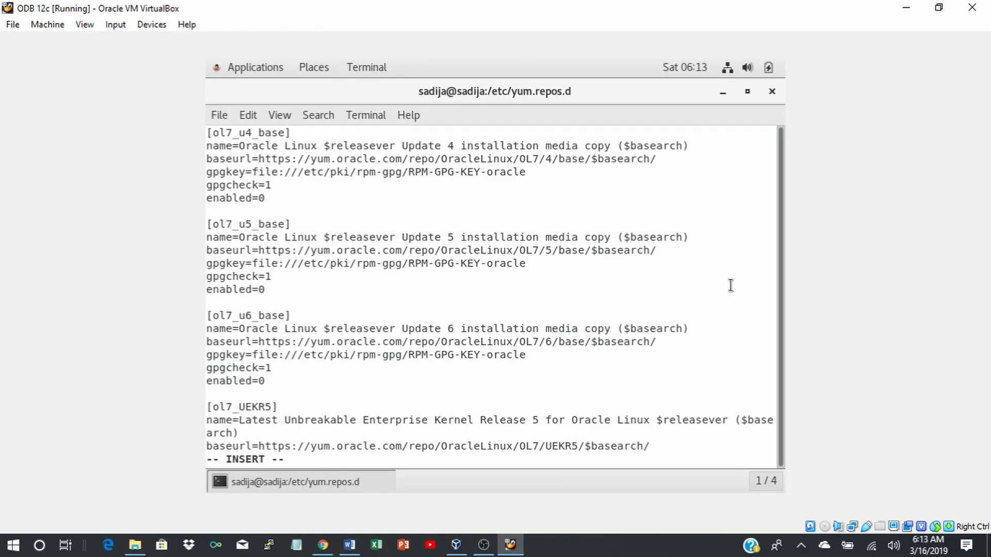
pyautogui.press('BackSpace')
pyautogui.write('1')
pyautogui.press('Down')
pyautogui.press('Down')
pyautogui.press('Down')
pyautogui.press('Down')
pyautogui.press('Down')
pyautogui.press('Down')
pyautogui.press('Down')
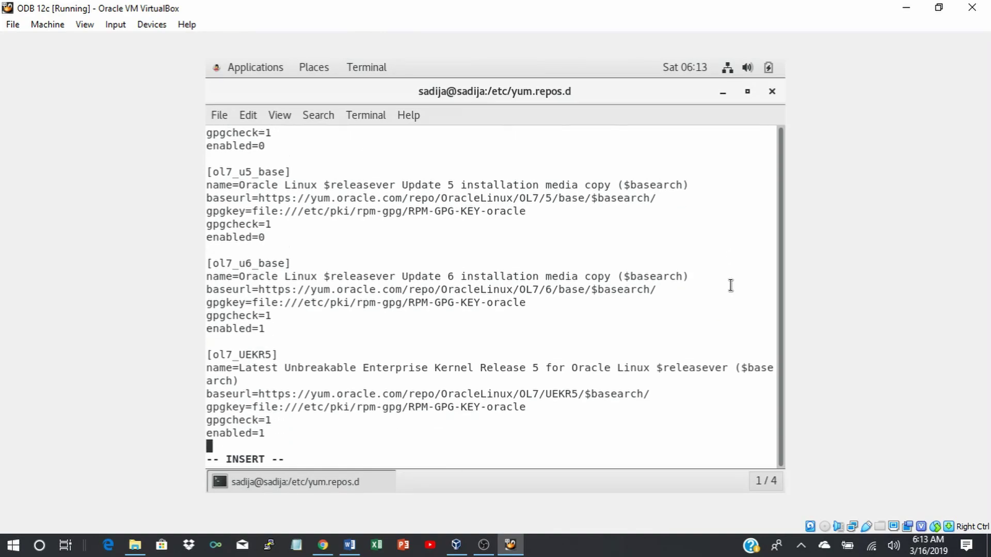
pyautogui.press('Down')
pyautogui.press('Down')
pyautogui.press('Down')
pyautogui.press('Down')
pyautogui.press('Down')
pyautogui.press('Down')
pyautogui.press('Down')
pyautogui.press('Down')
pyautogui.press('Down')
pyautogui.press('Down')
pyautogui.press('Down')
pyautogui.press('Down')
pyautogui.press('Down')
pyautogui.press('Down')
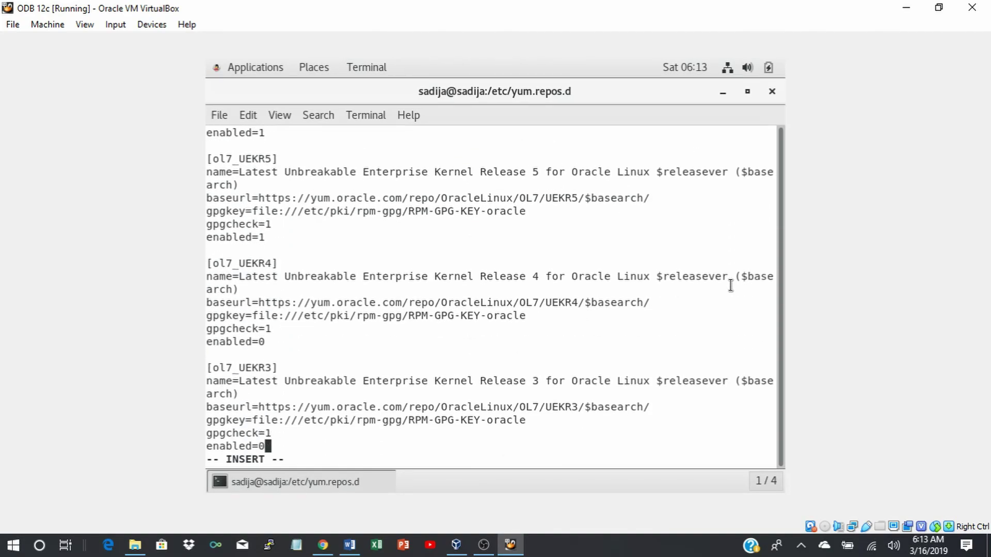
pyautogui.press('Down')
pyautogui.press('Down')
pyautogui.press('Down')
pyautogui.press('Down')
pyautogui.press('Down')
pyautogui.press('Down')
pyautogui.press('Down')
pyautogui.press('Down')
pyautogui.press('Down')
pyautogui.press('Down')
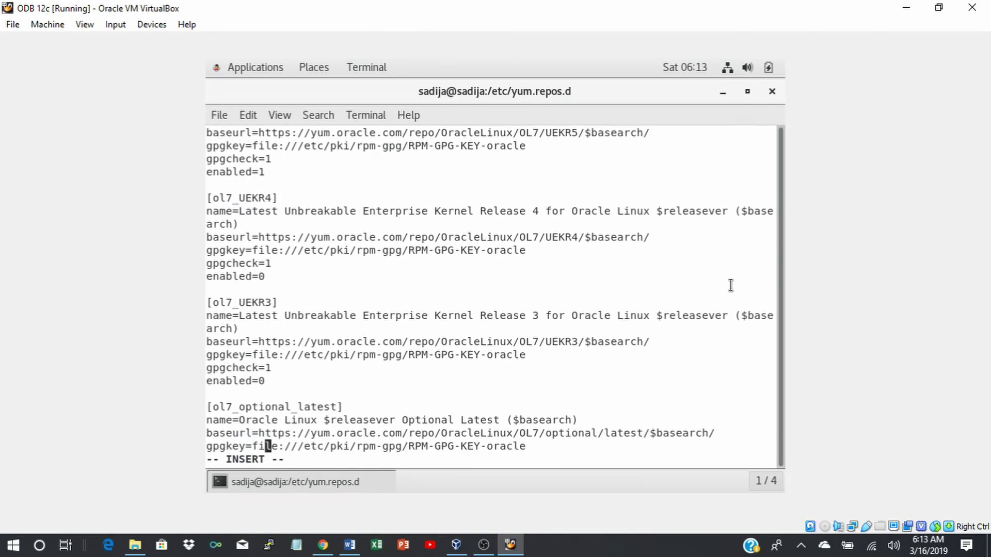
pyautogui.press('Down')
pyautogui.press('Down')
pyautogui.press('Down')
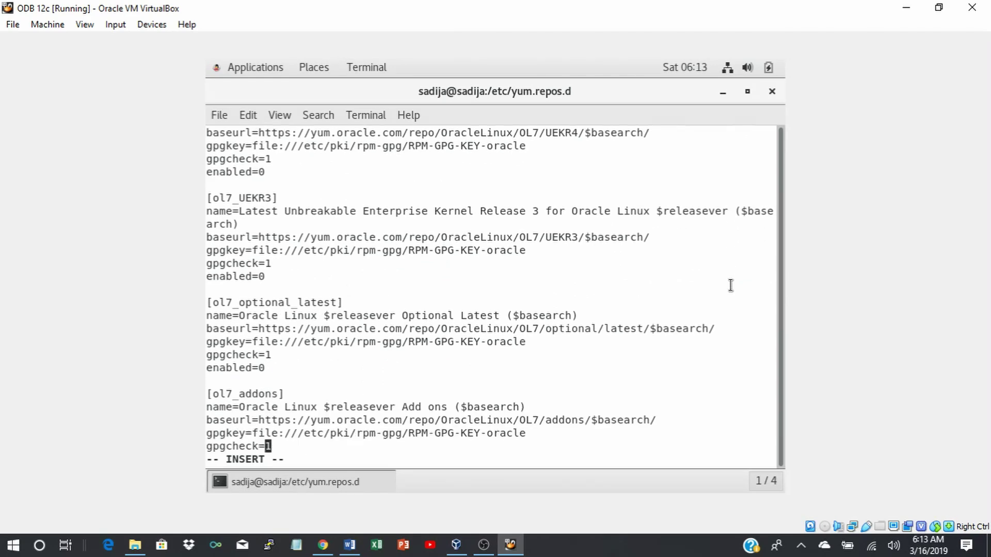
pyautogui.press('Up')
pyautogui.press('BackSpace')
pyautogui.write('1')
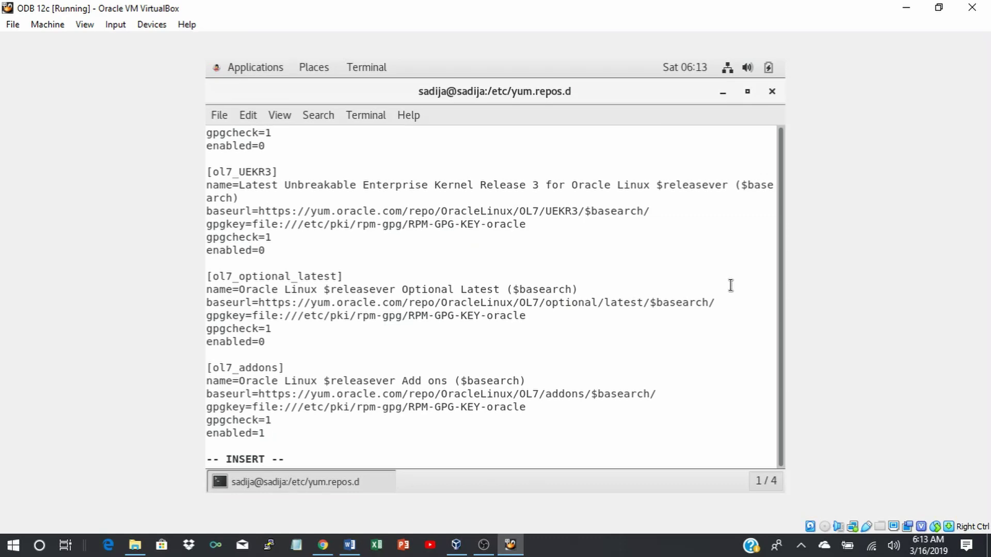
pyautogui.write(':wq')
# Remove the stray characters and save the file with :wq, returning to the root prompt.
pyautogui.press('Return')
pyautogui.press('BackSpace')
pyautogui.press('BackSpace')
pyautogui.press('BackSpace')
pyautogui.press('Escape')
pyautogui.press('a')
pyautogui.press('BackSpace')
pyautogui.press('Escape')
pyautogui.write(':wq')
pyautogui.press('Return')
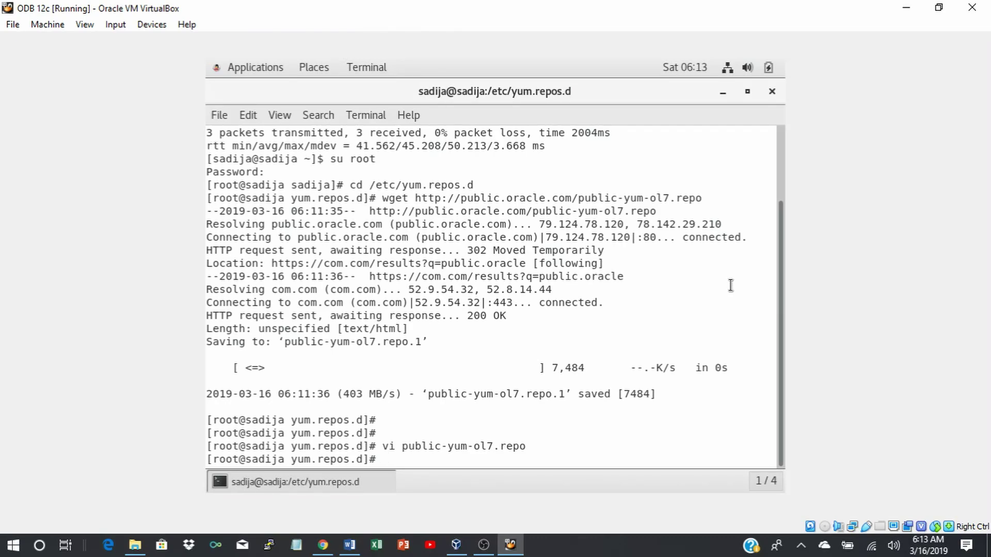
# Run yum install oracle-rdbms-server-12cR1-preinstall -y, which also installs ksh and libaio-devel.
pyautogui.press('Return')
pyautogui.press('Return')
pyautogui.press('Return')
pyautogui.press('Return')
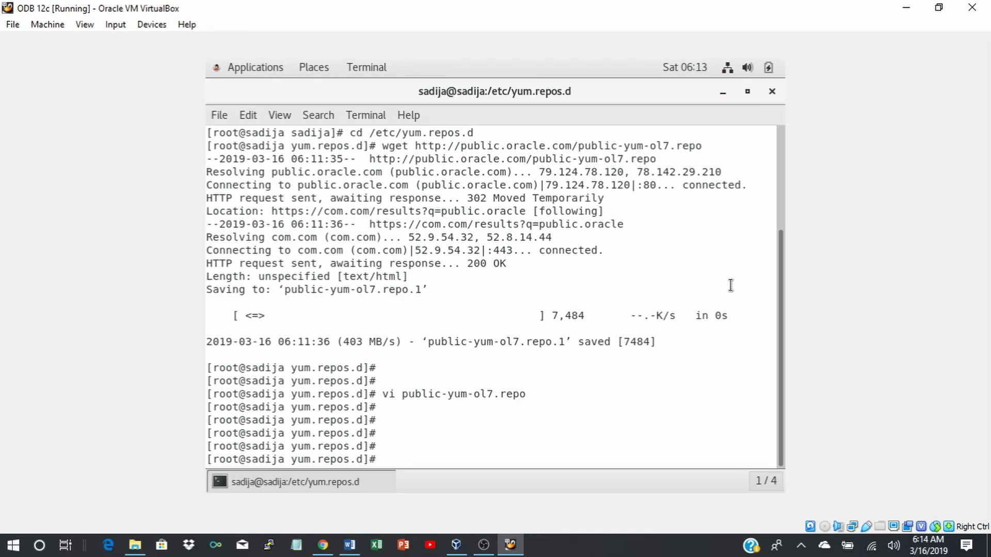
pyautogui.write('yum install oracle')
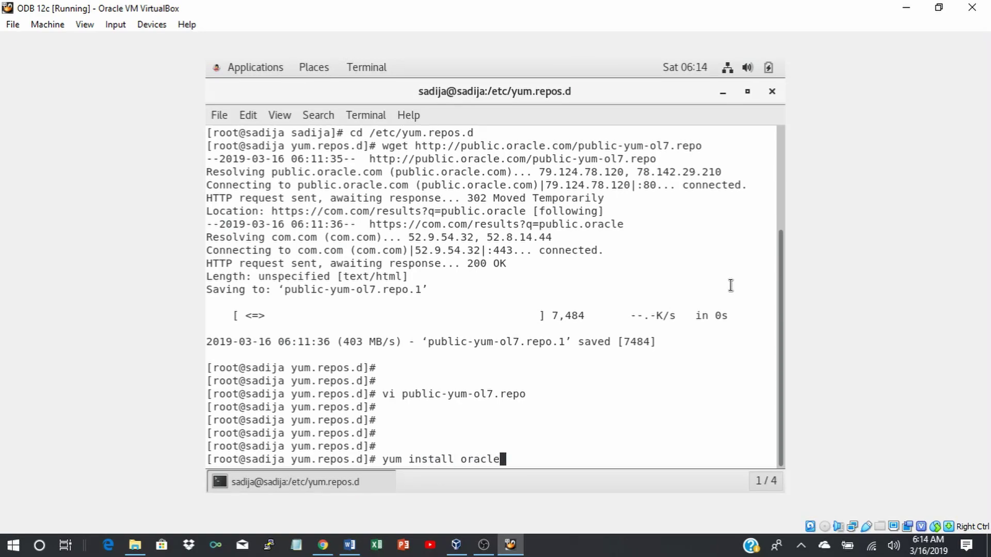
pyautogui.write('-rdbms-server')
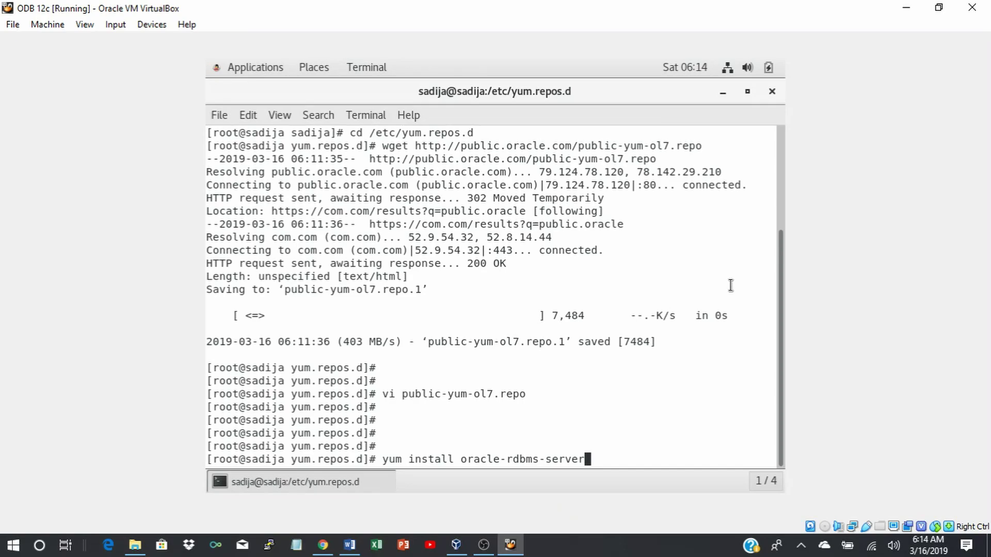
pyautogui.write('-12cR1-preinstall')
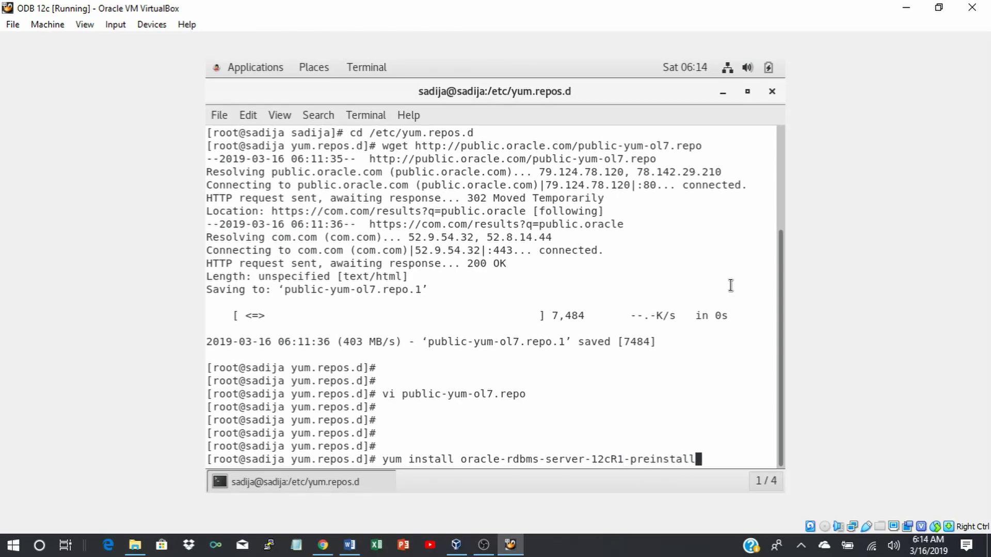
pyautogui.write(' -y')
pyautogui.press('Return')
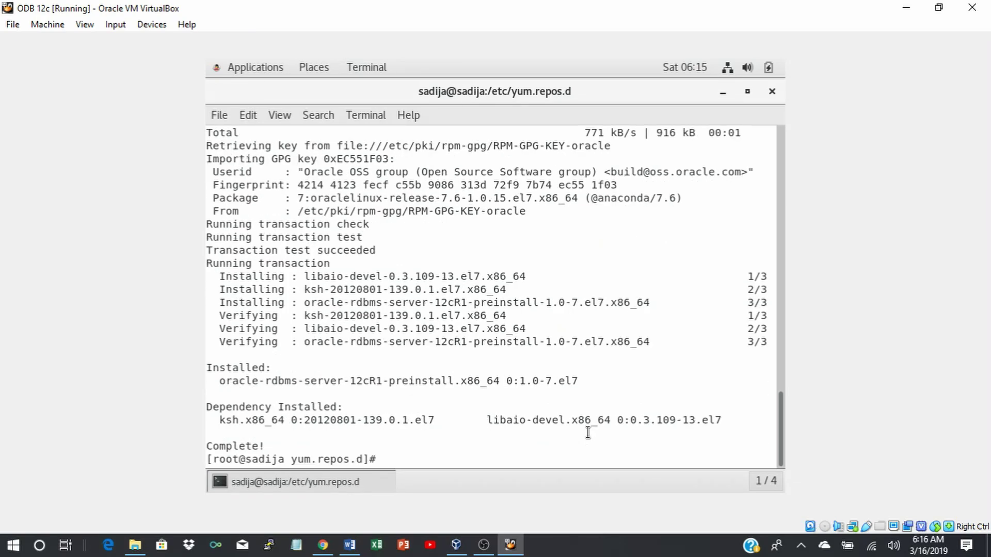
# Run 'yum update -y' as root to update all guest packages until it completes.
pyautogui.write('yum update -y')
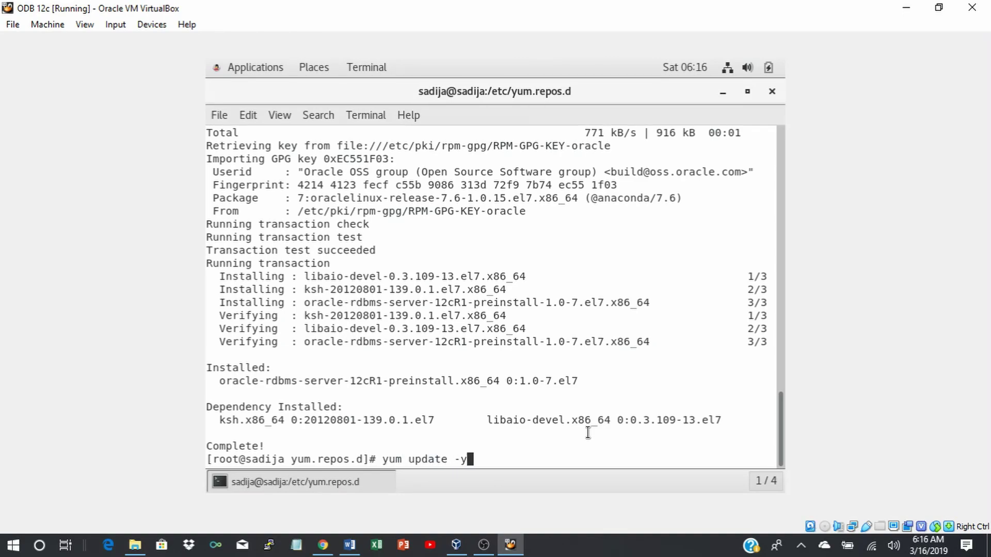
pyautogui.press('Return')
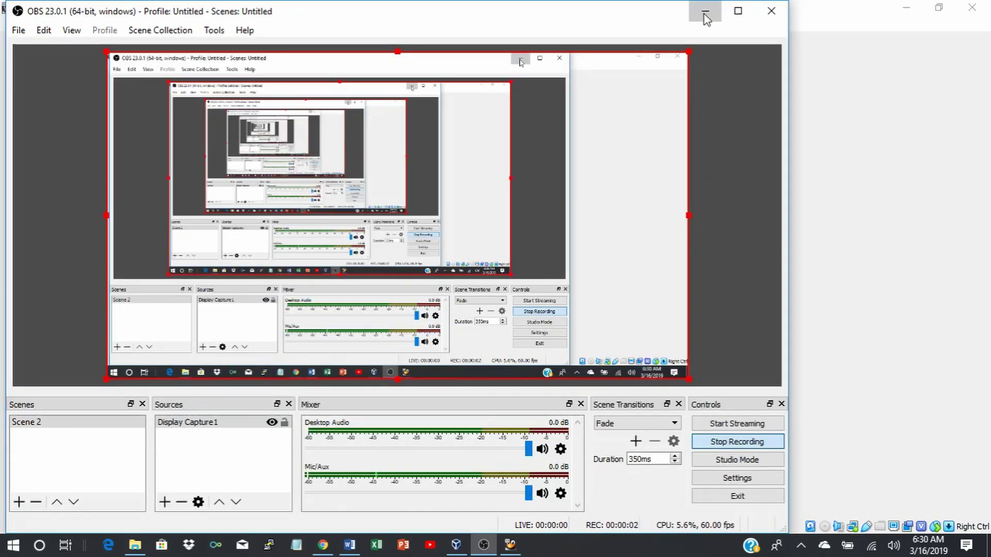
pyautogui.click(706, 13)
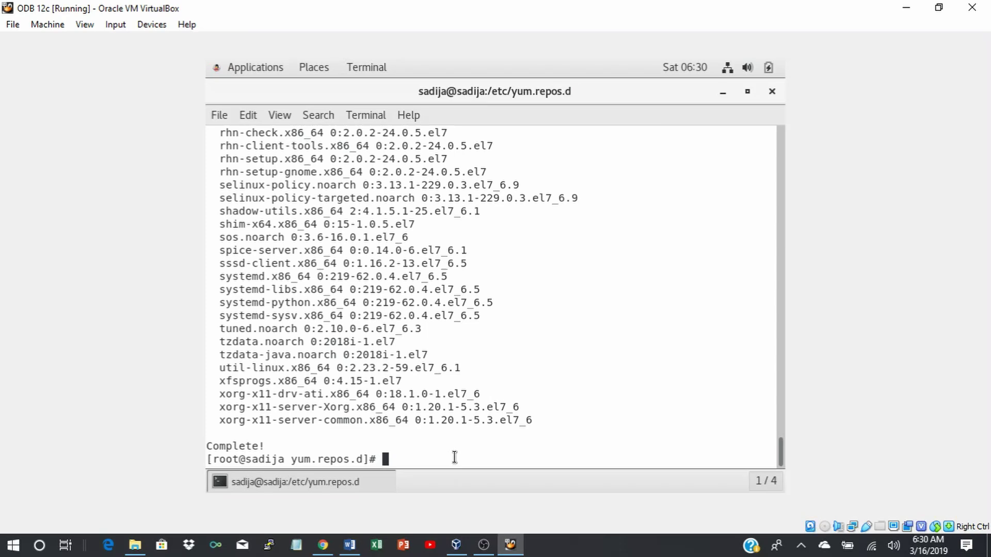
# Install the kernel-uek-devel package with 'yum install kernel-uek-devel -y'.
pyautogui.press('Return')
pyautogui.press('Return')
pyautogui.press('Return')
pyautogui.press('Return')
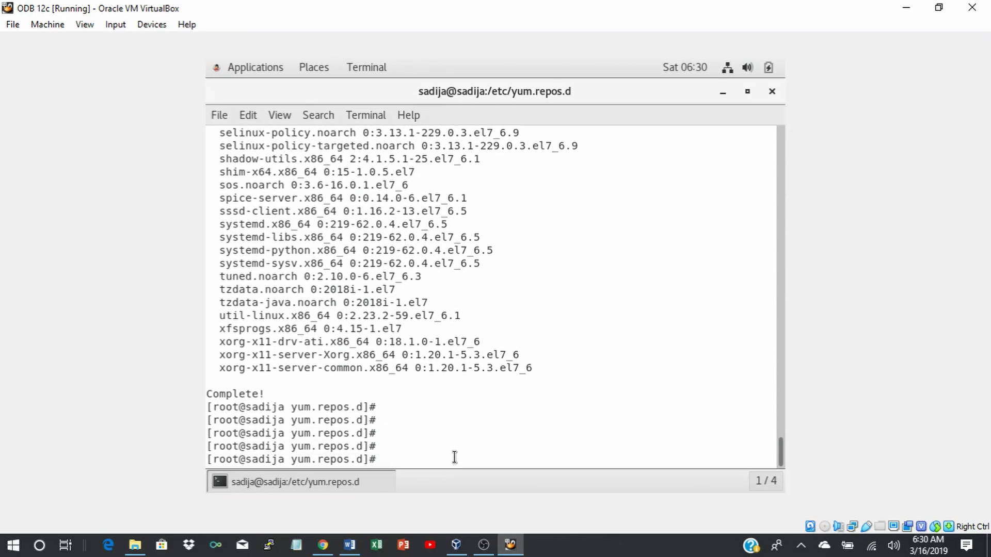
pyautogui.write('yum install kerner')
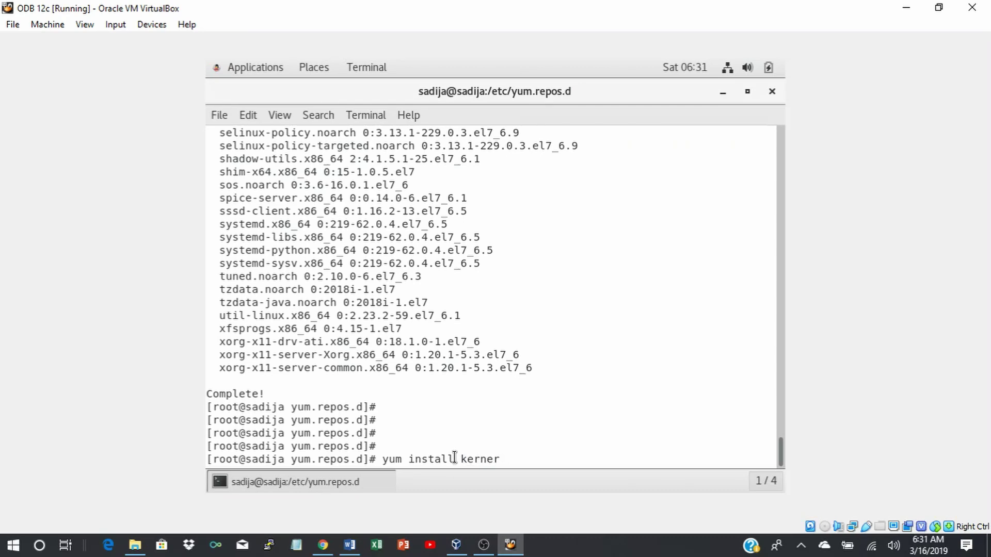
pyautogui.press('BackSpace')
pyautogui.write('l-uek-devel -y')
pyautogui.moveTo(454, 458); pyautogui.dragTo(207, 459)
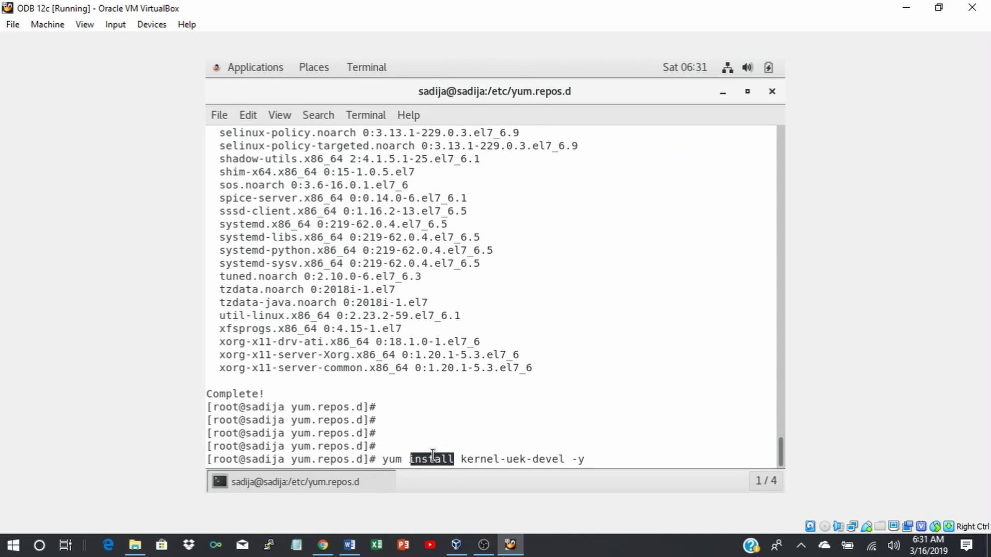
pyautogui.click(602, 456)
pyautogui.press('Return')
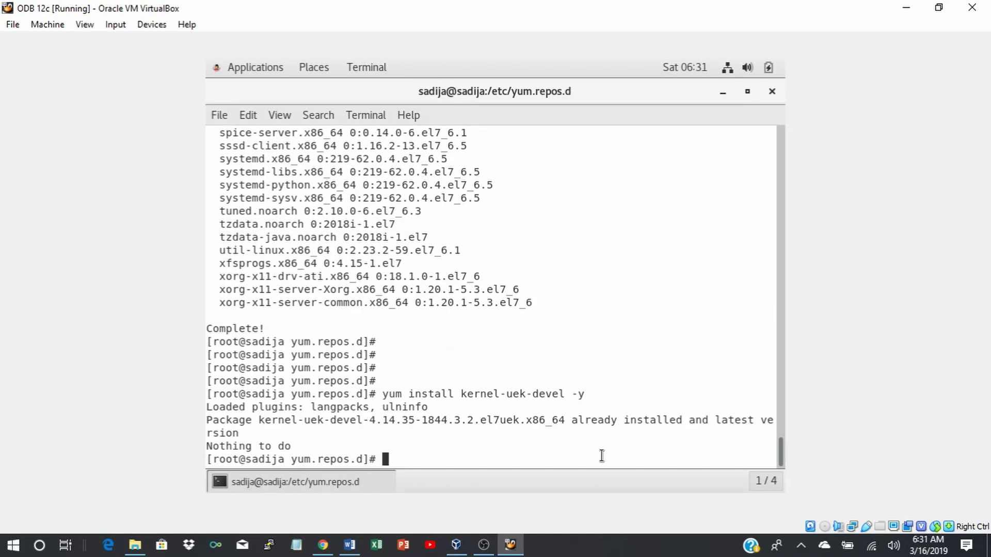
# Install kernel-devel with 'yum install kernel-devel -y', then reboot the guest.
pyautogui.write('yum')
pyautogui.write('install ker')
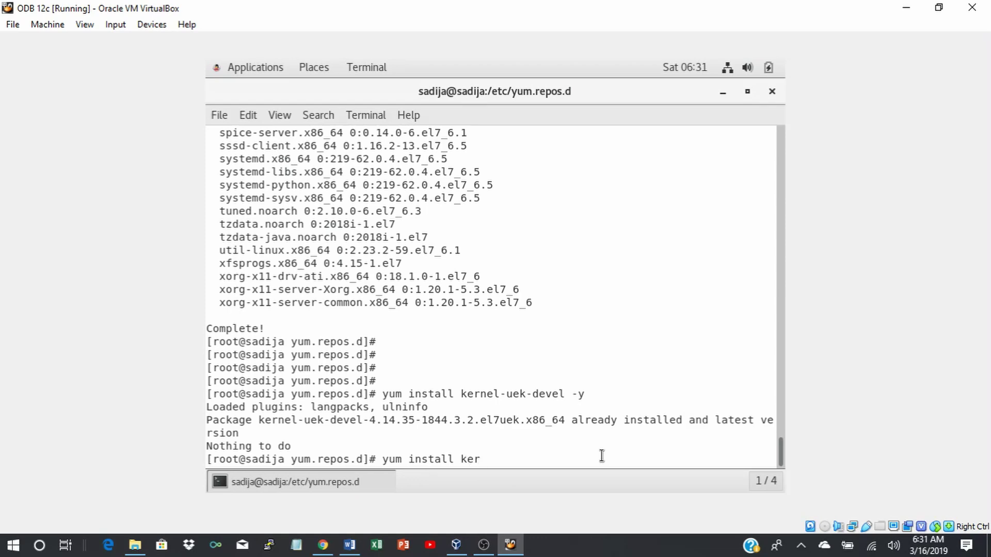
pyautogui.write('nel-devel -y')
pyautogui.press('Return')
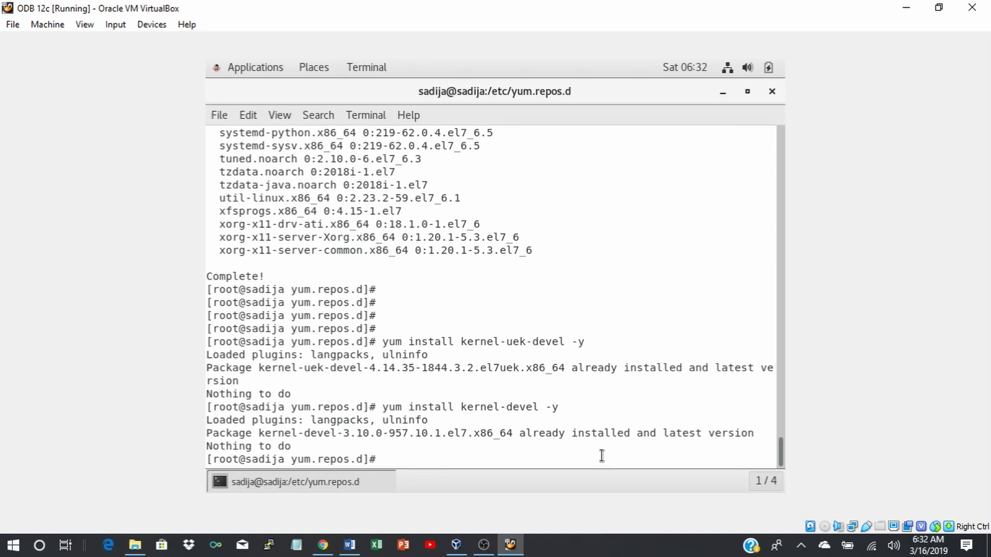
pyautogui.write('reboot')
pyautogui.press('Return')
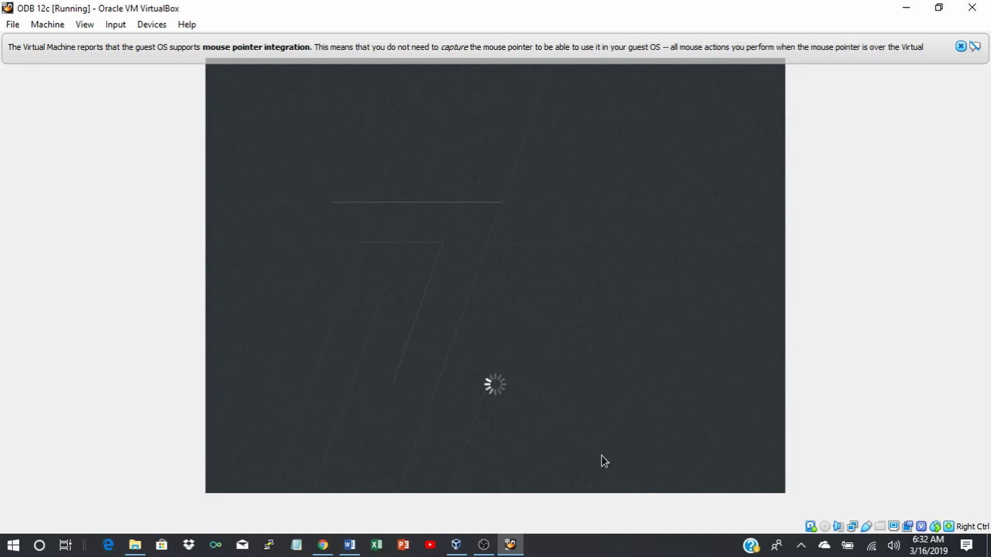
# Dismiss the mouse-integration notice and sign in to the user account with its password.
pyautogui.click(961, 46)
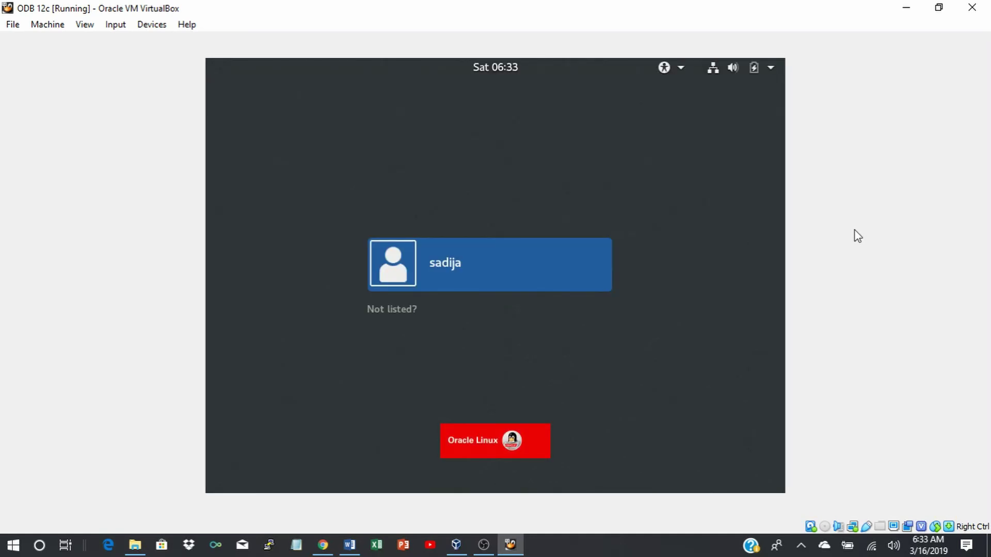
pyautogui.click(525, 272)
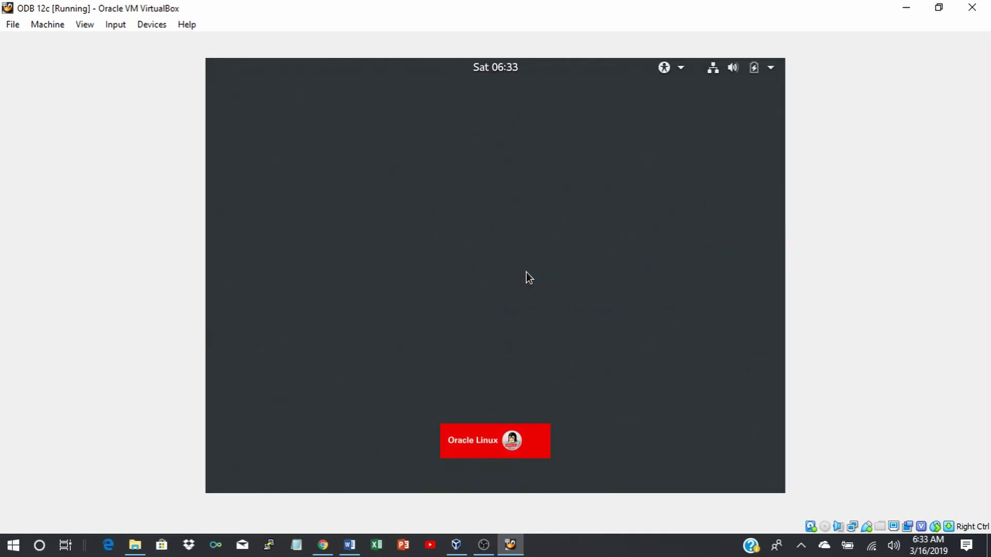
pyautogui.write('••••••')
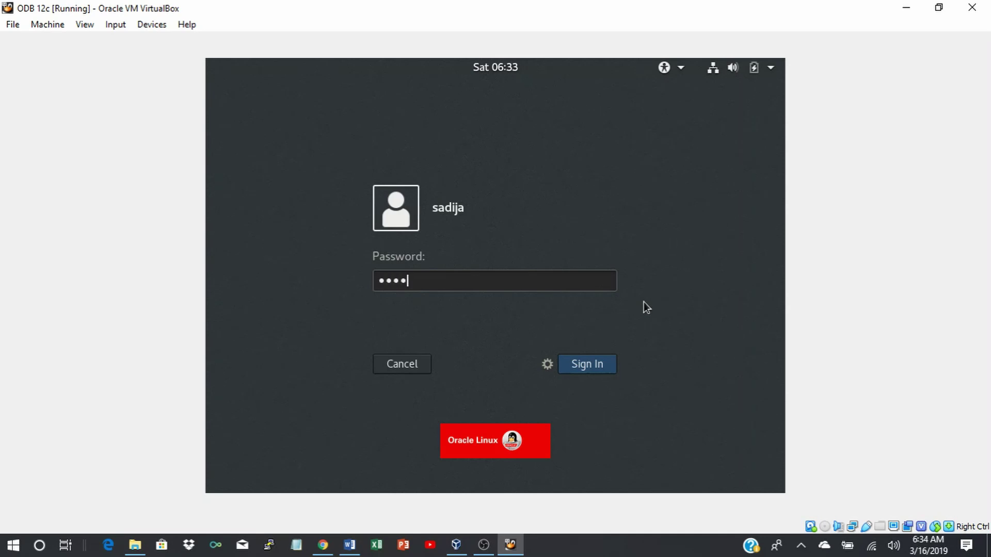
pyautogui.write('•••')
pyautogui.press('Return')
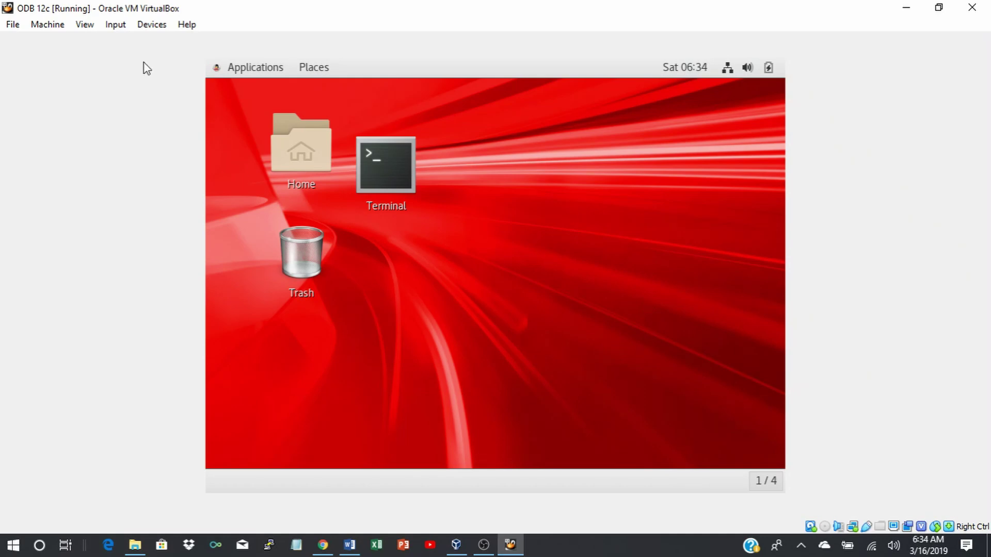
# Insert the Guest Additions CD image via the Devices menu.
pyautogui.click(149, 29)
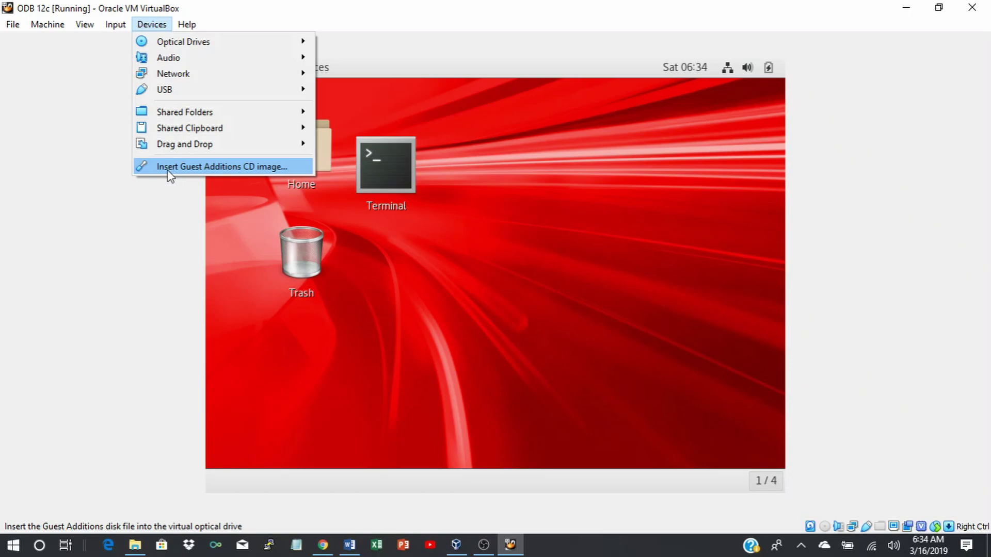
pyautogui.click(207, 166)
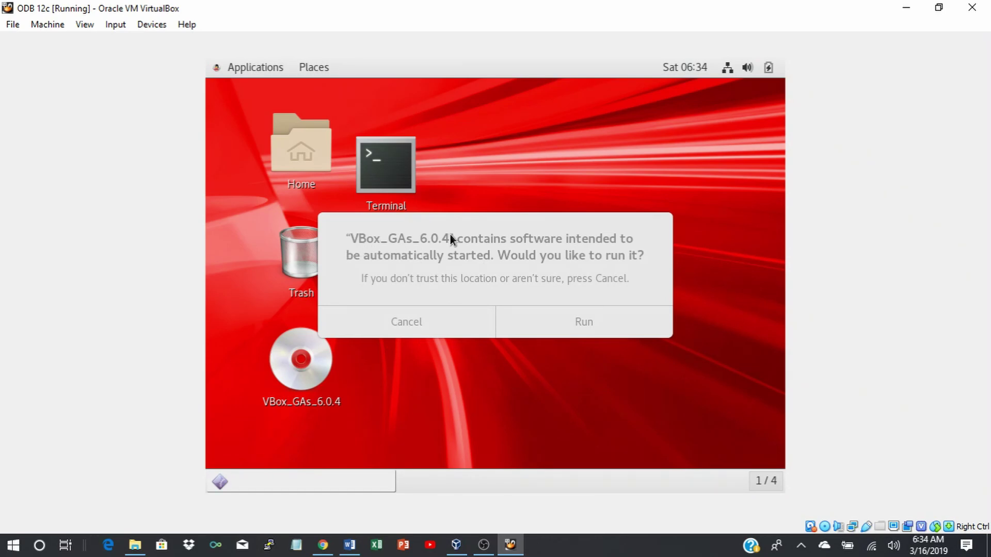
# Run the Guest Additions autostart software and authorize it with the account password.
pyautogui.click(608, 324)
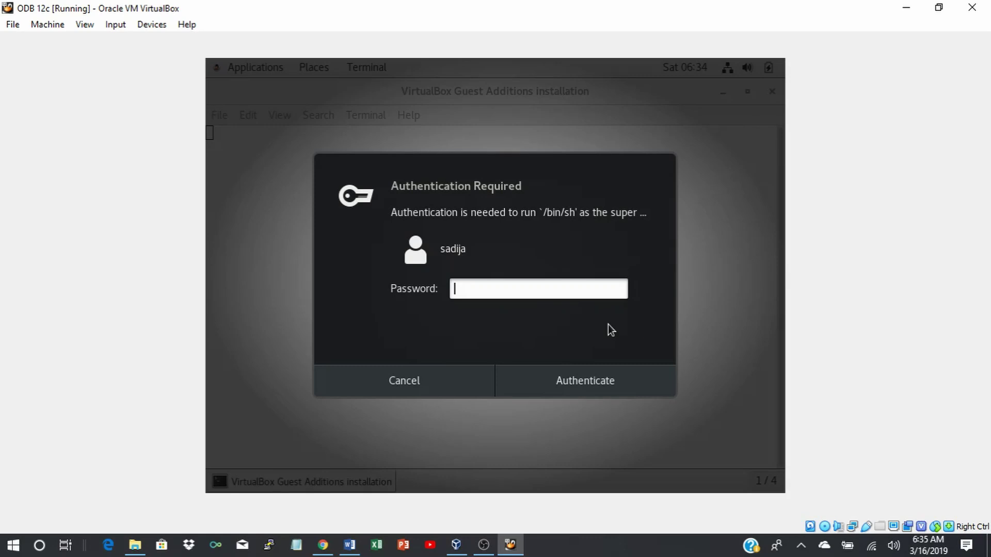
pyautogui.write('•••••••••')
pyautogui.press('Return')
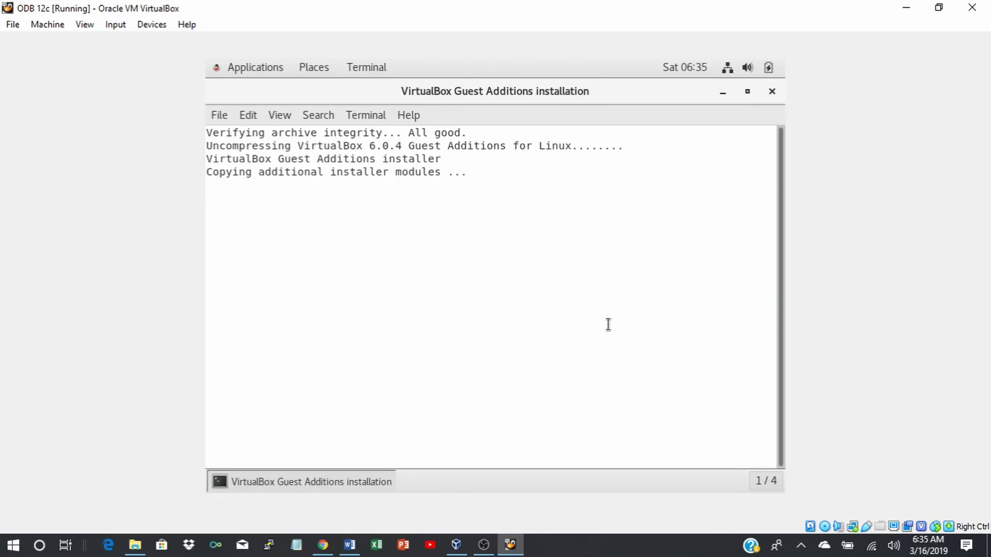
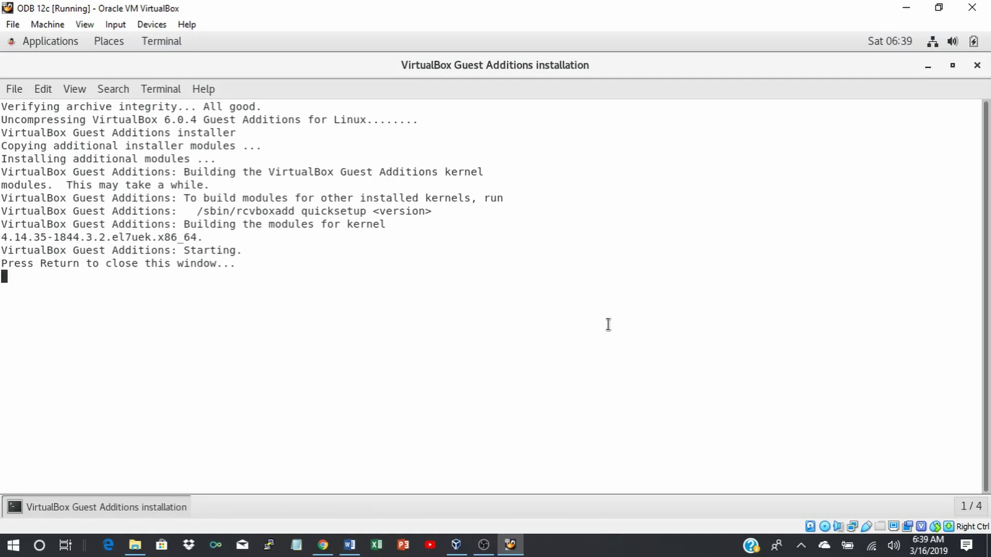
# Close the finished Guest Additions 6.0.4 installer terminal.
pyautogui.press('Return')
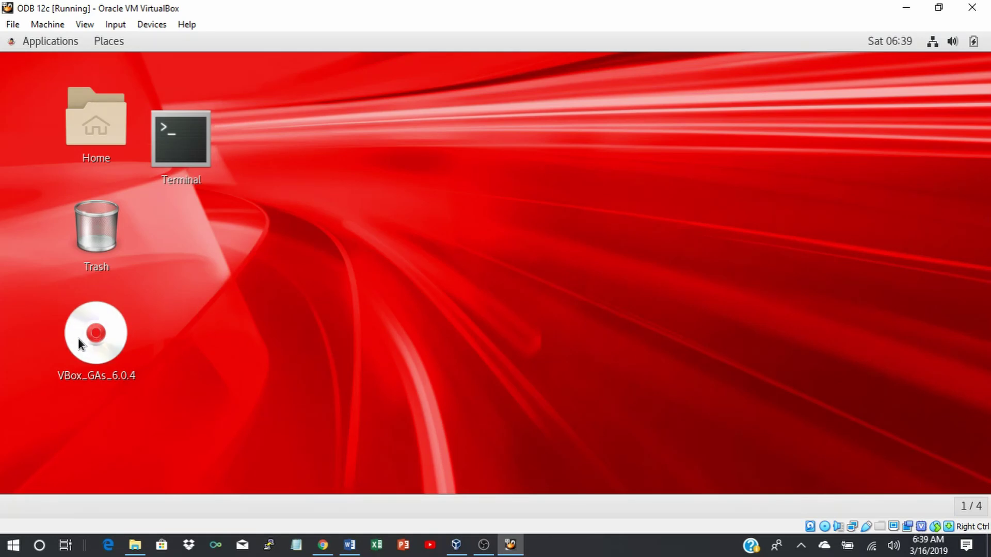
# Eject the VBox_GAs disc and send the ODB 12c guest an ACPI shutdown.
pyautogui.rightClick(104, 330)
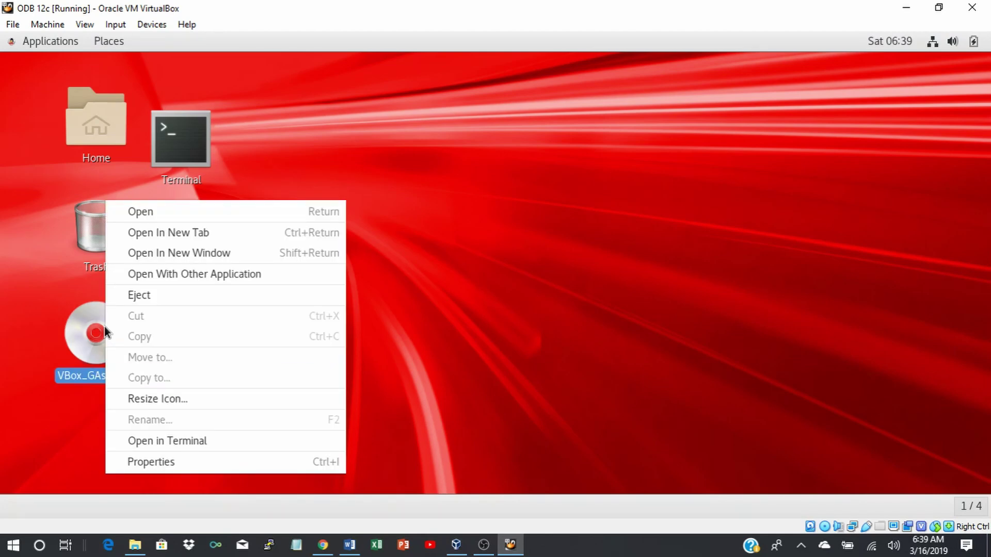
pyautogui.click(153, 297)
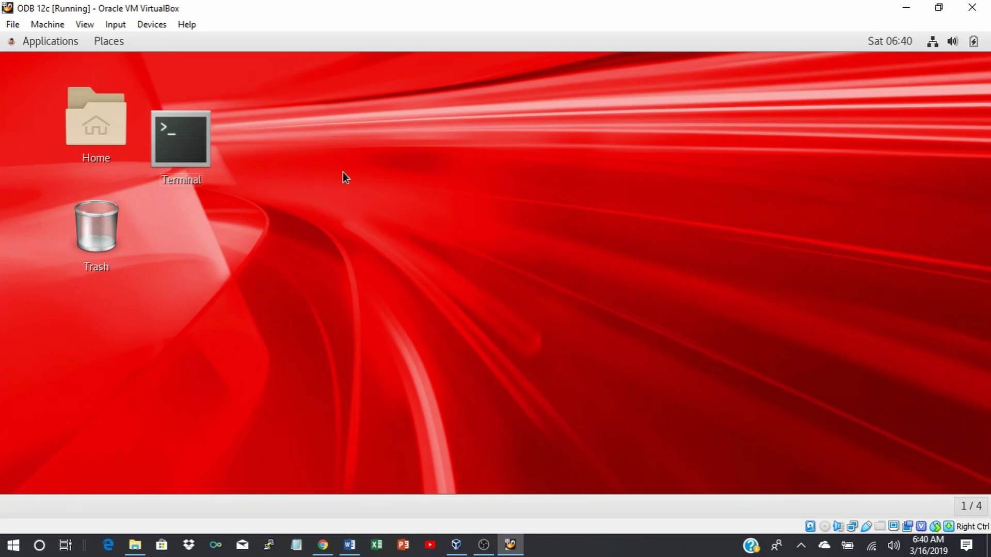
pyautogui.click(45, 25)
pyautogui.click(68, 153)
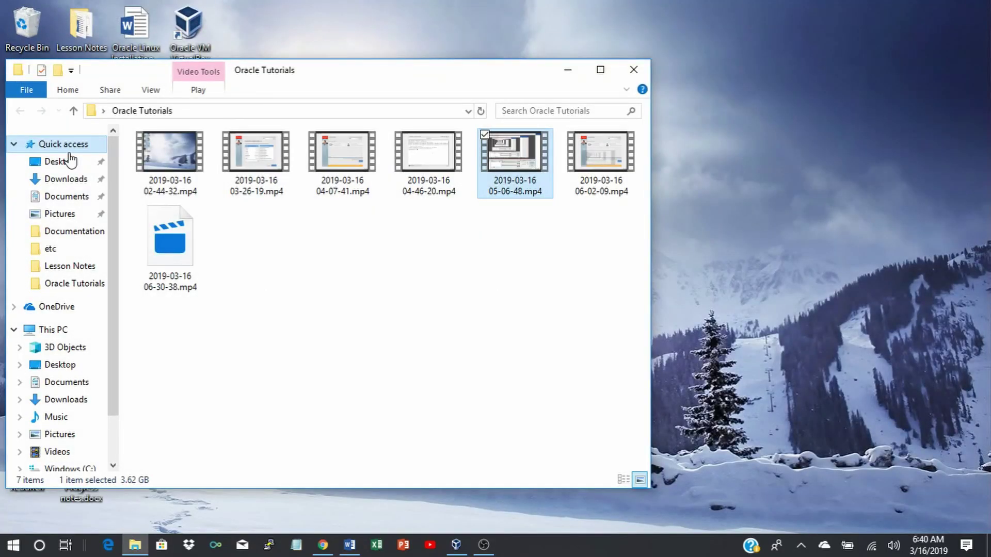
# Close the host file browser and bring the VirtualBox Manager forward.
pyautogui.click(635, 69)
pyautogui.moveTo(456, 545)
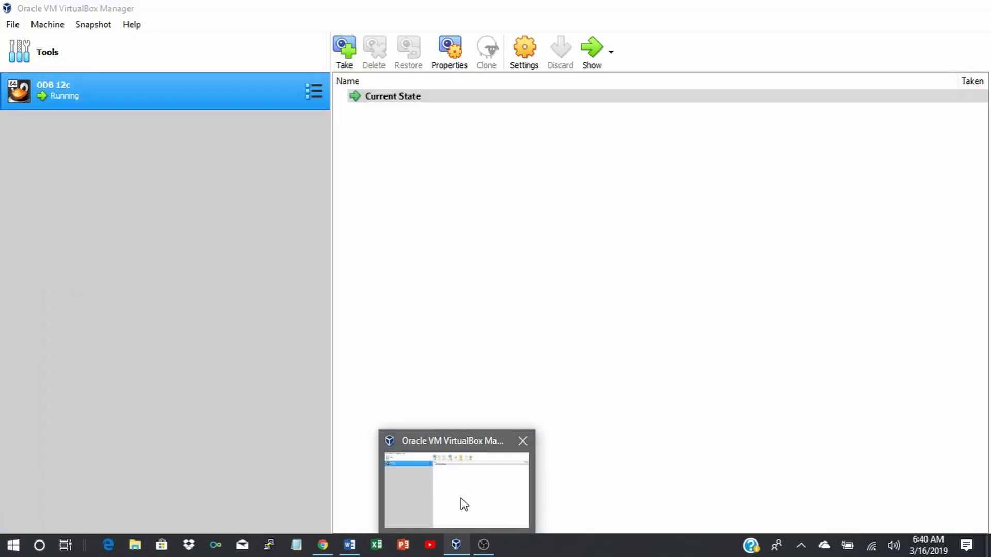
pyautogui.click(464, 506)
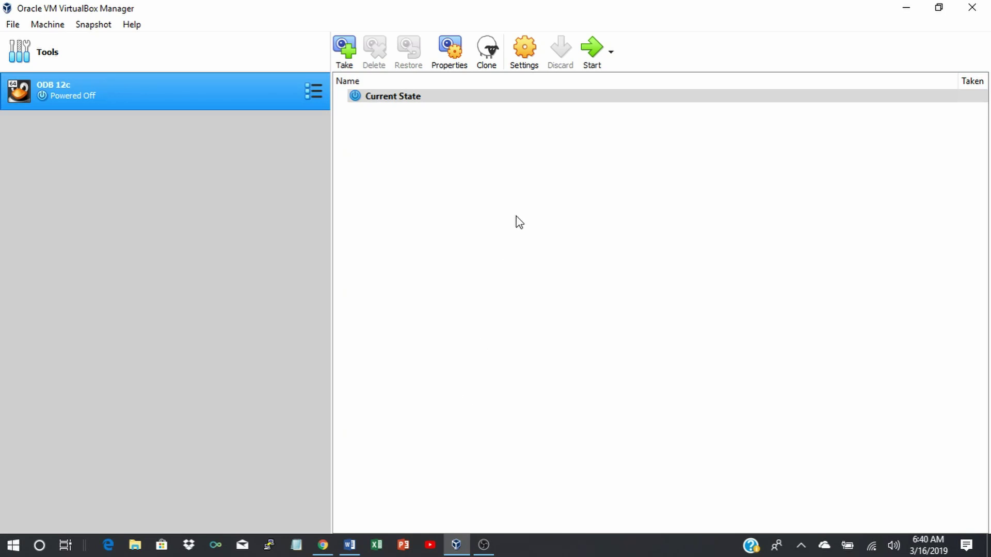
# In ODB 12c settings, set General > Advanced Shared Clipboard to Bidirectional, then view Shared Folders.
pyautogui.click(525, 57)
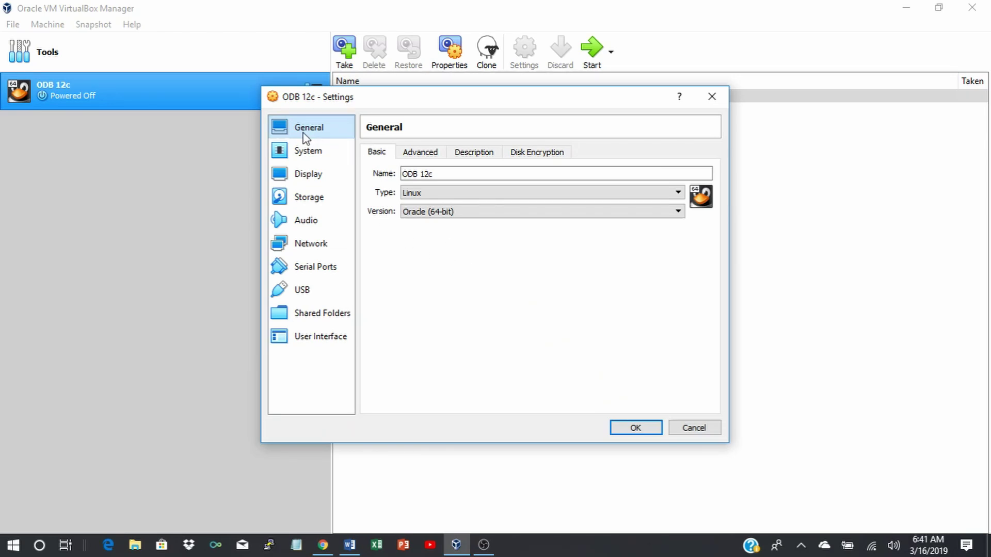
pyautogui.click(419, 153)
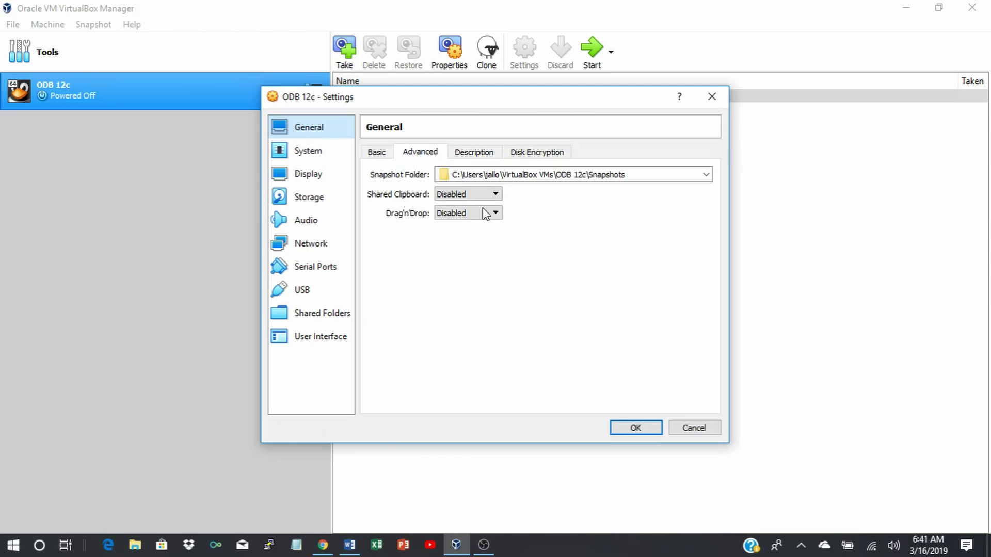
pyautogui.click(496, 194)
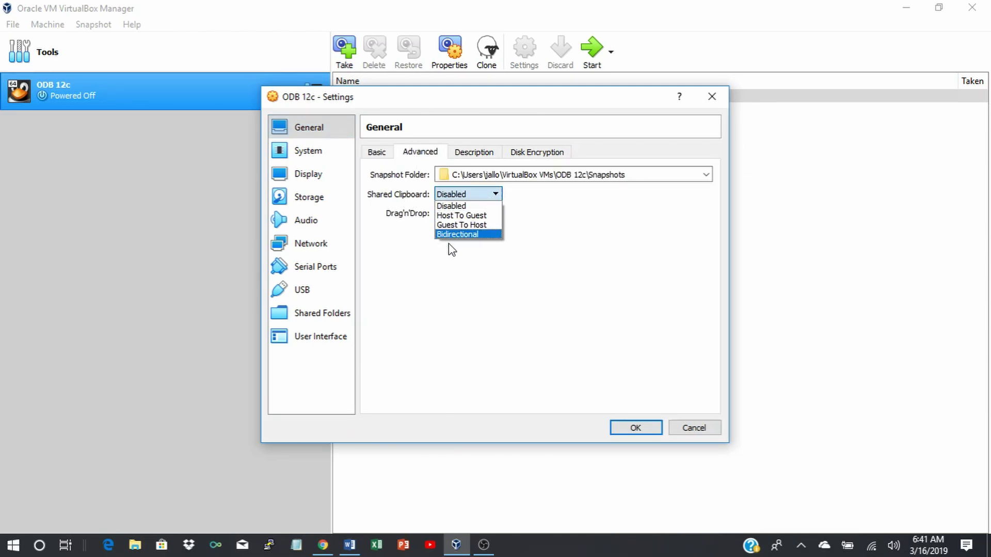
pyautogui.click(459, 234)
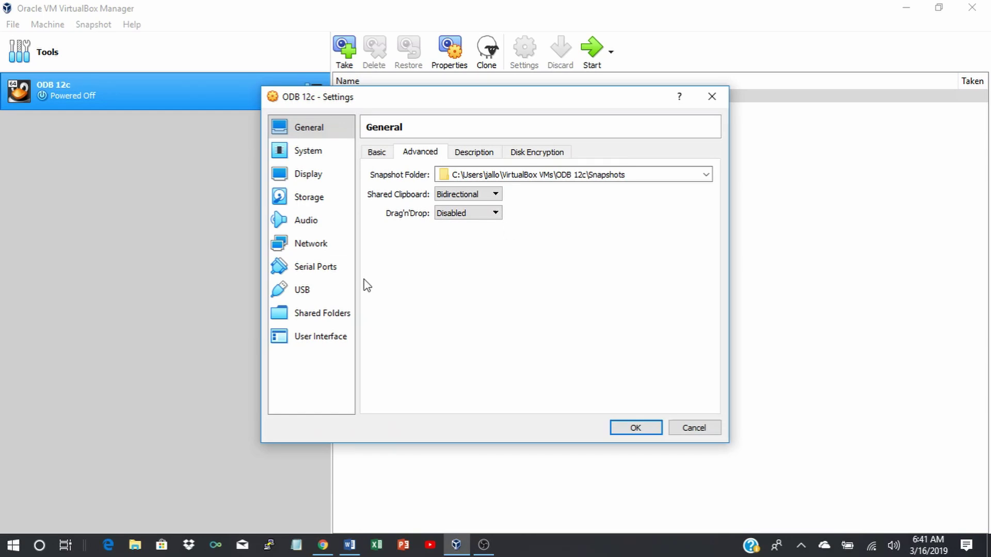
pyautogui.click(312, 318)
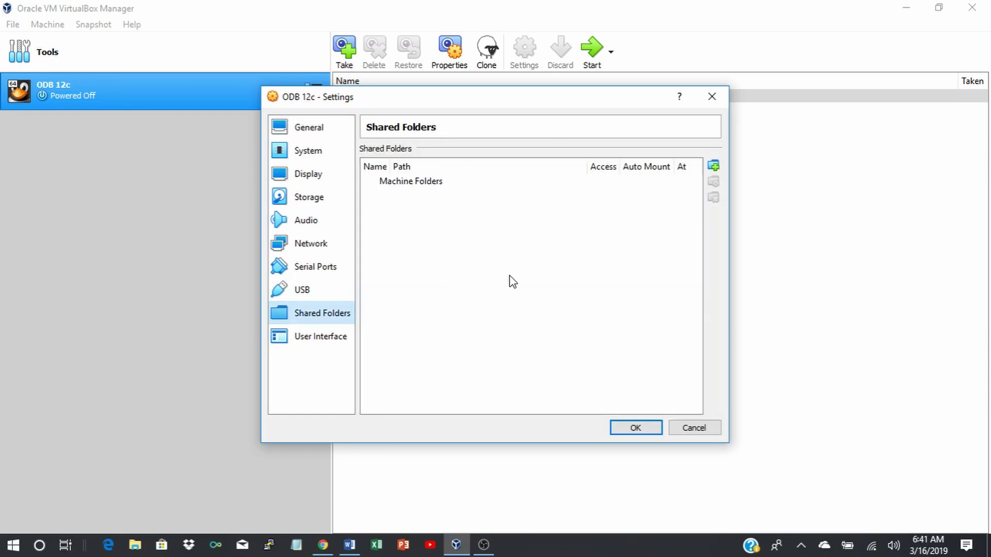
# Add a new shared folder pointing to the host's Desktop\Oracle Dextop\Oracle\stage folder.
pyautogui.click(715, 166)
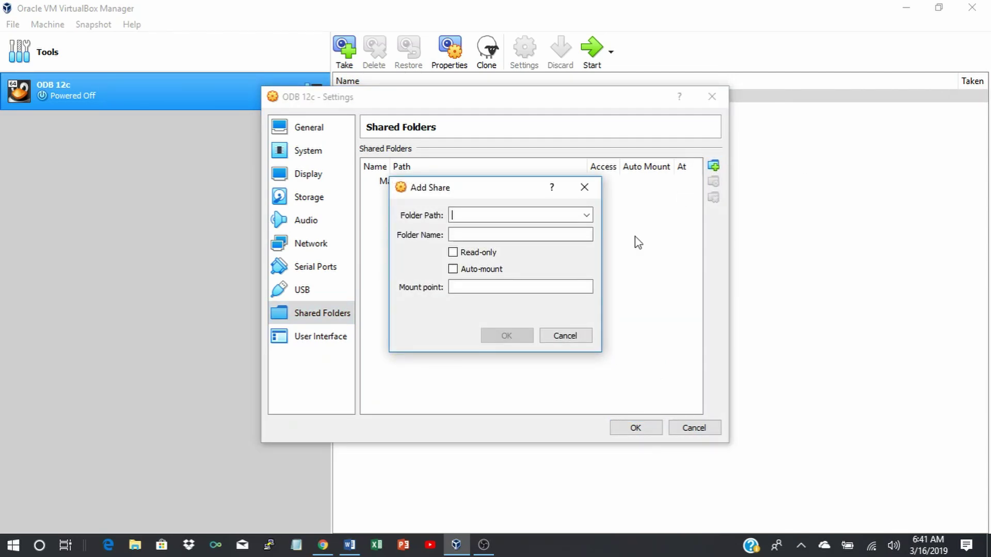
pyautogui.click(587, 216)
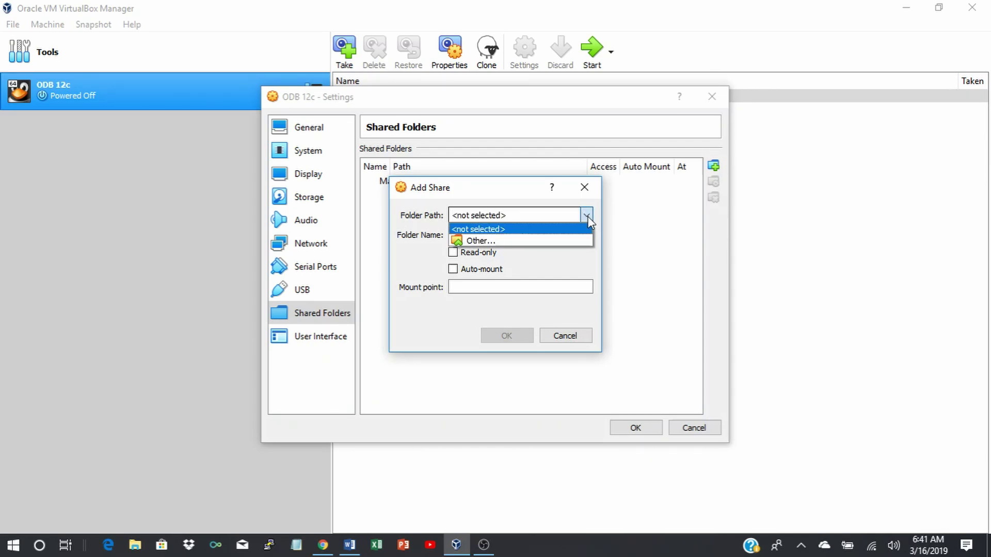
pyautogui.click(478, 240)
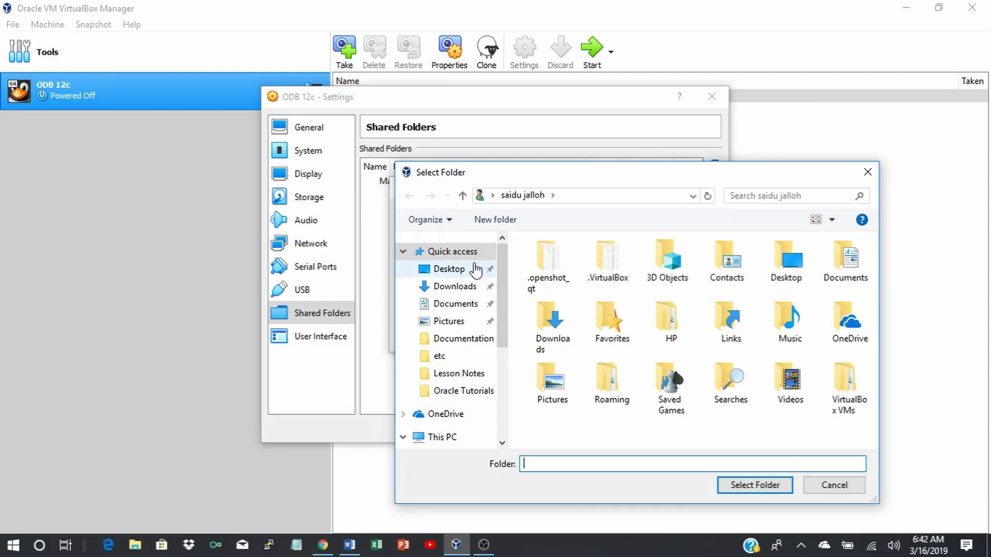
pyautogui.click(449, 270)
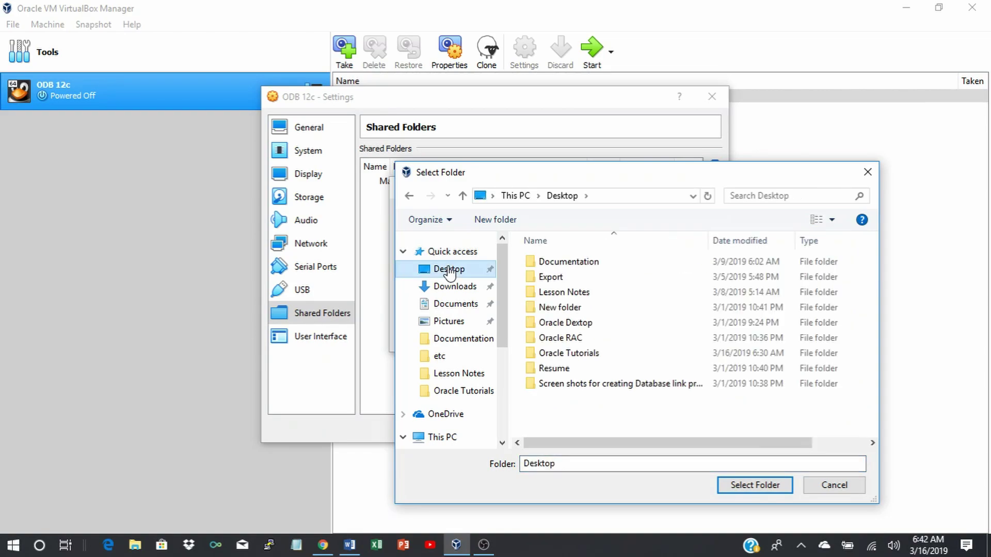
pyautogui.doubleClick(565, 323)
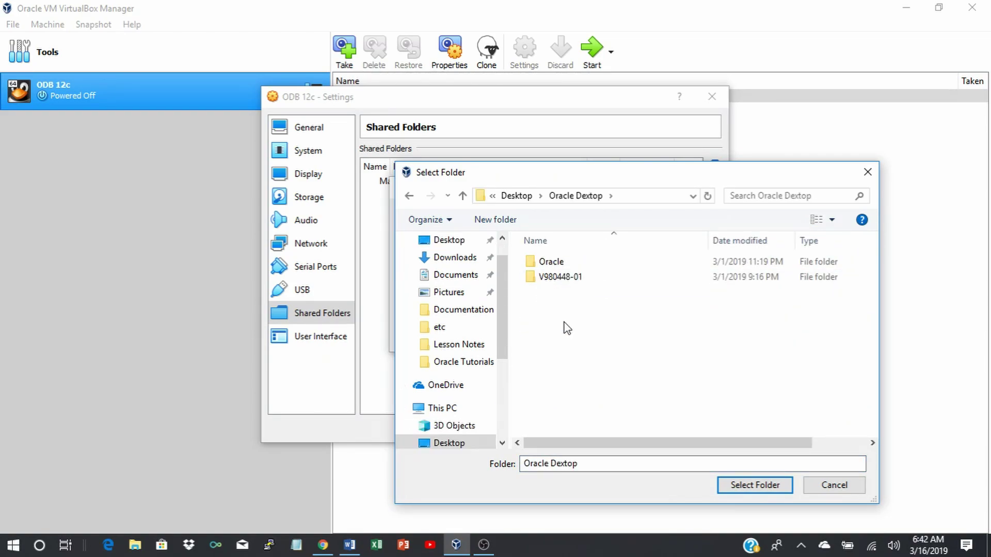
pyautogui.doubleClick(543, 261)
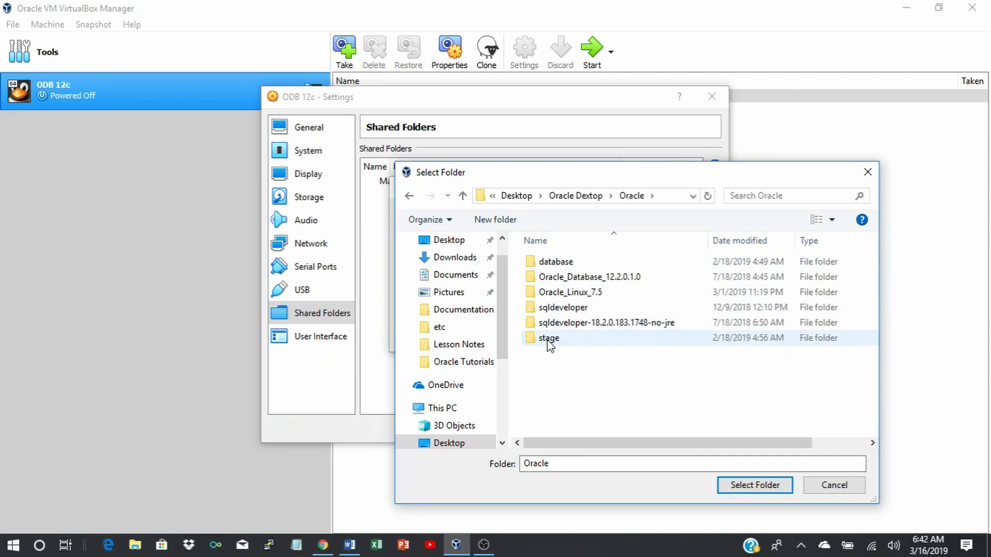
pyautogui.doubleClick(549, 343)
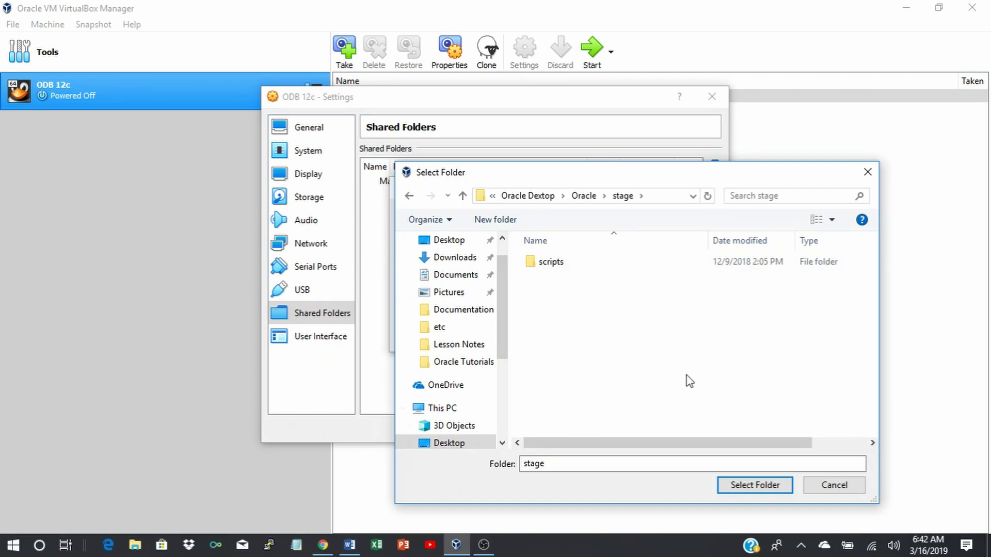
pyautogui.click(749, 486)
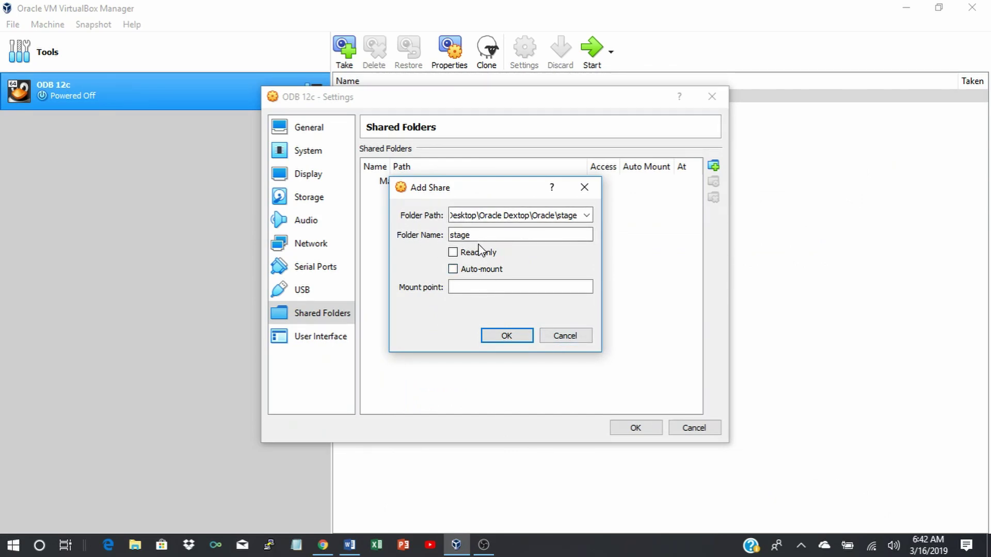
# Make the stage share auto-mount, confirm it, and save the ODB 12c settings.
pyautogui.click(452, 270)
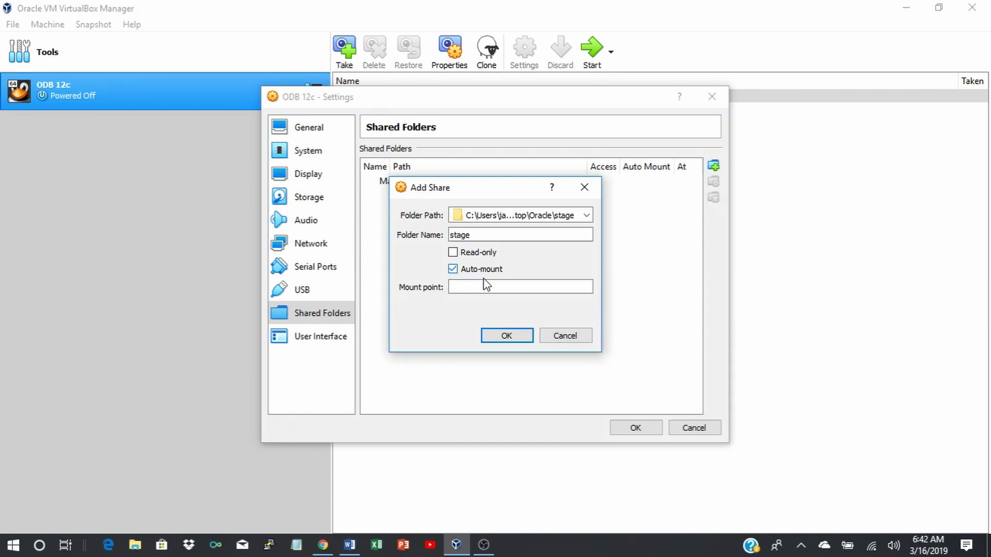
pyautogui.click(506, 336)
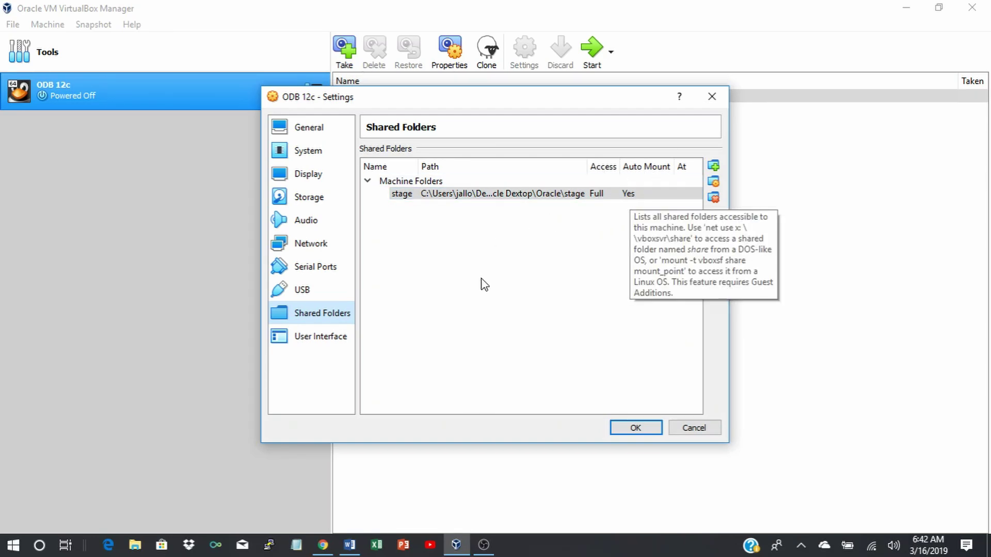
pyautogui.click(630, 428)
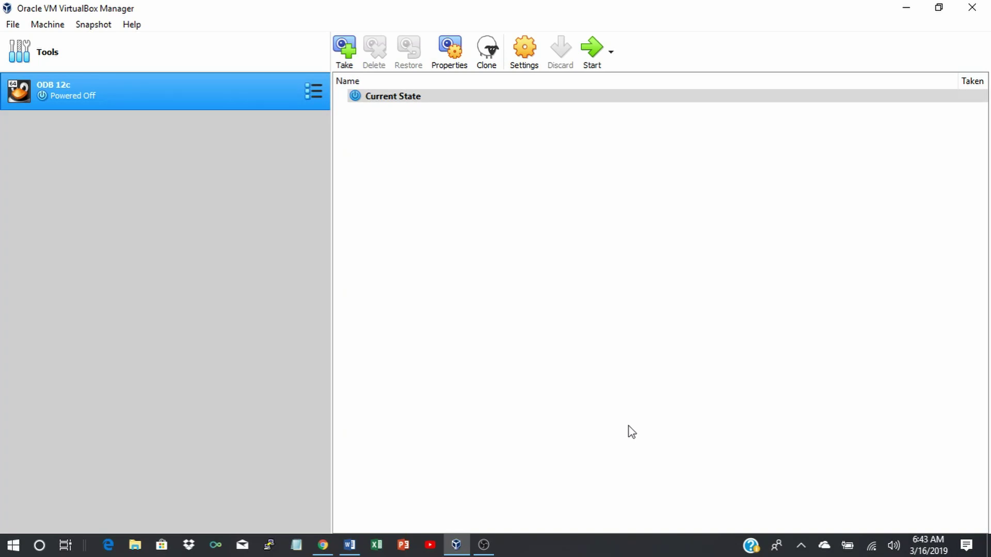
# Start the ODB 12c VM and dismiss the mouse integration and keyboard capture notices.
pyautogui.click(592, 56)
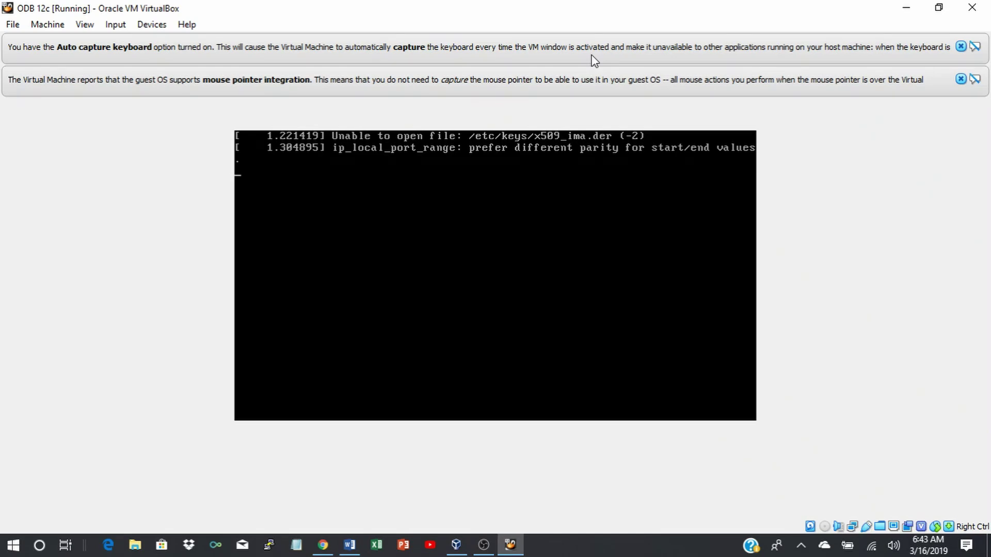
pyautogui.click(960, 79)
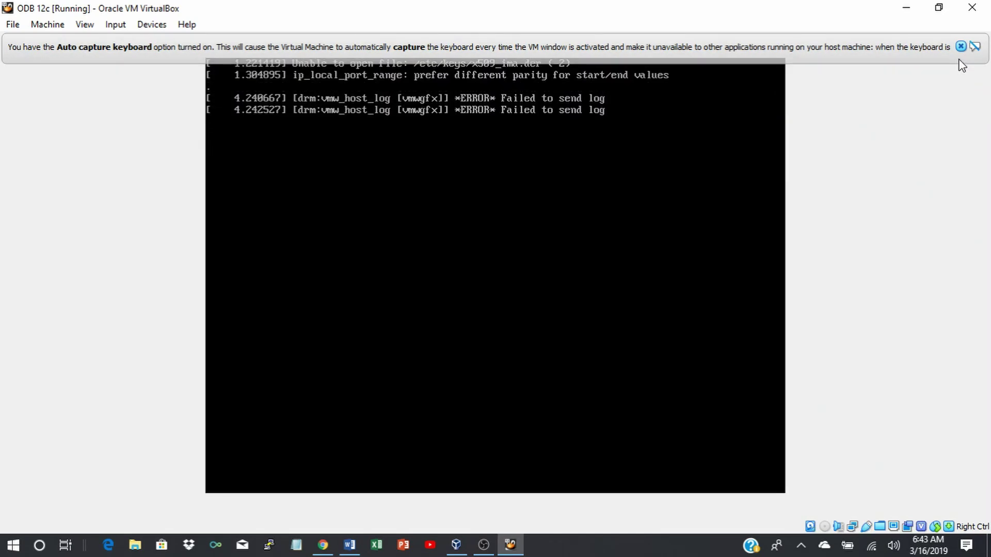
pyautogui.click(960, 47)
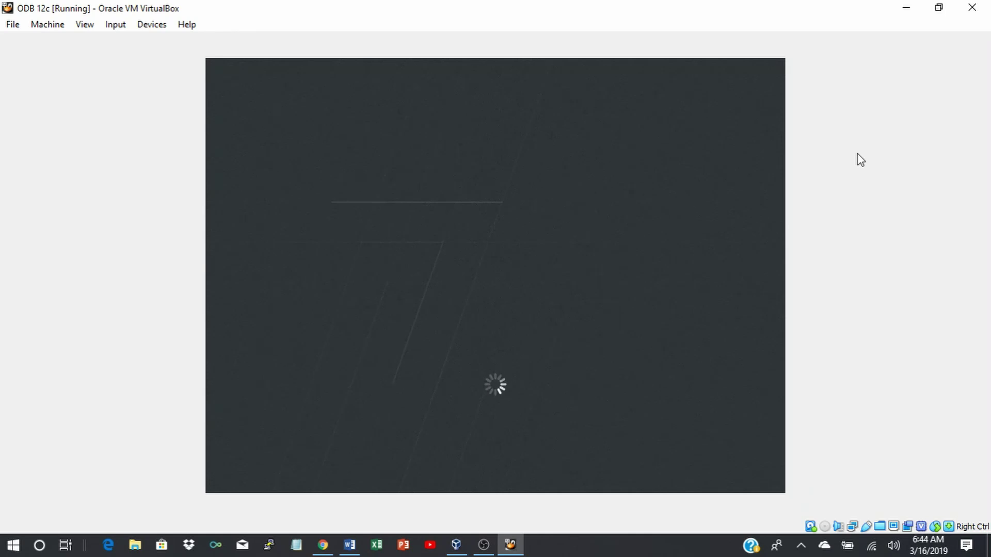
# Restore the VM from full screen, minimize the Manager, and reposition and resize the VM window on the right.
pyautogui.click(939, 9)
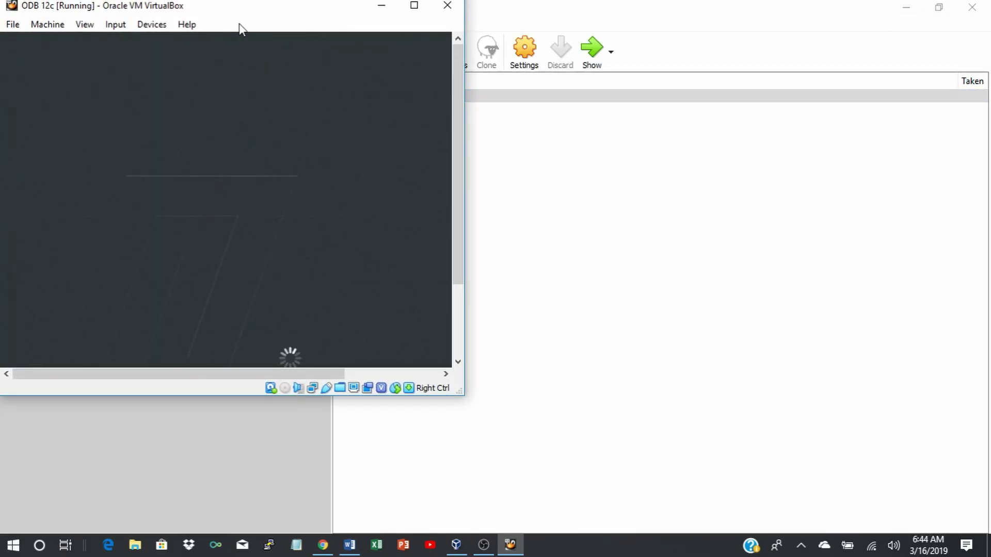
pyautogui.moveTo(261, 15); pyautogui.dragTo(678, 139)
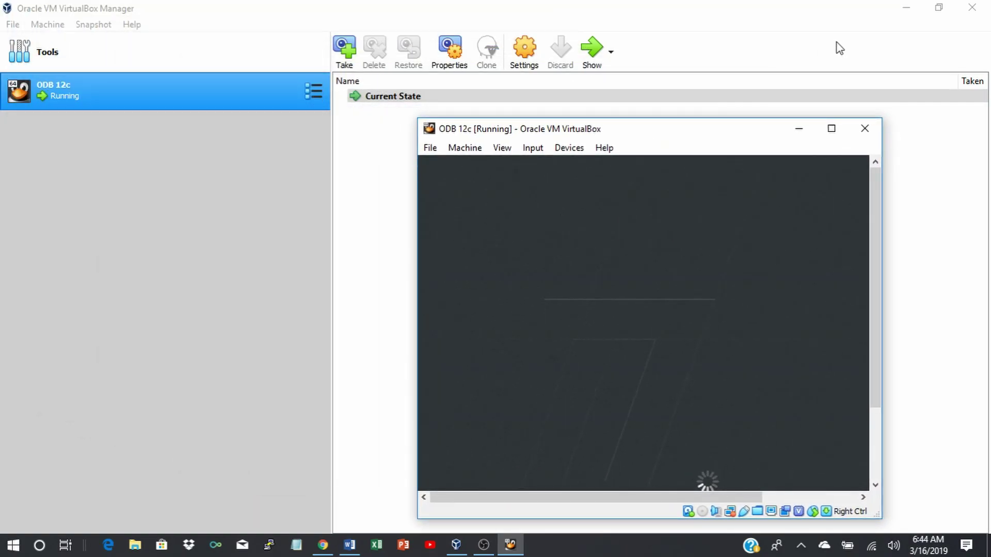
pyautogui.click(904, 8)
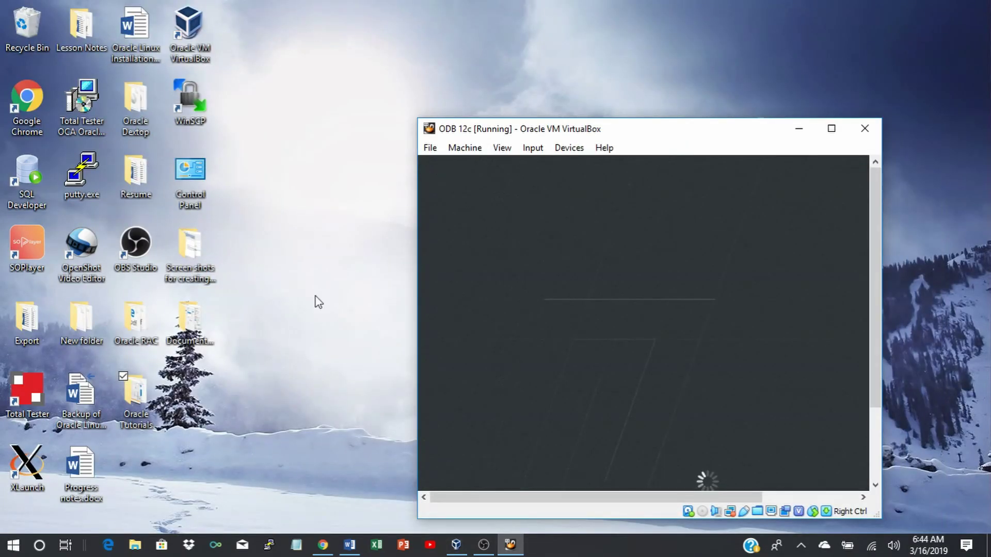
pyautogui.moveTo(701, 140); pyautogui.dragTo(721, 53)
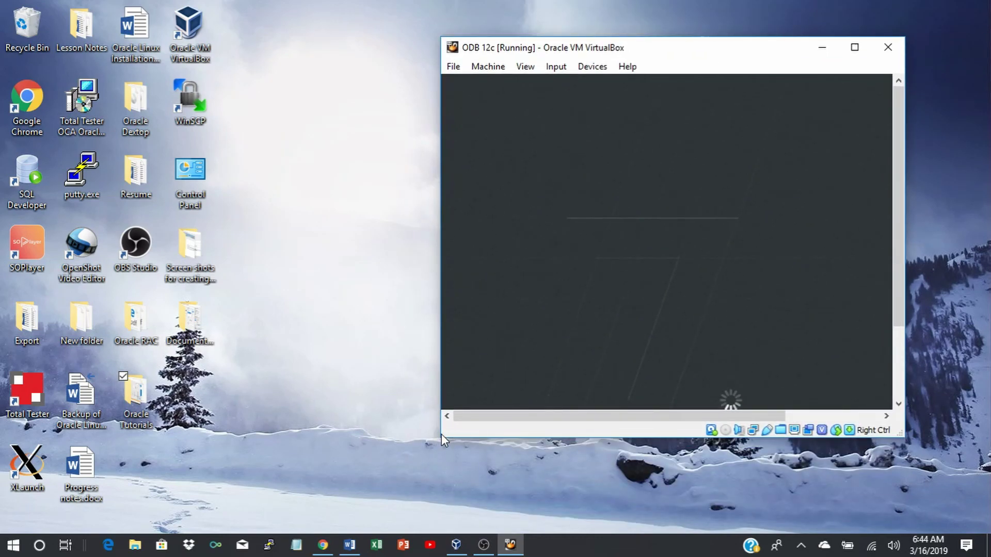
pyautogui.moveTo(441, 442); pyautogui.dragTo(384, 527)
pyautogui.moveTo(904, 361); pyautogui.dragTo(975, 355)
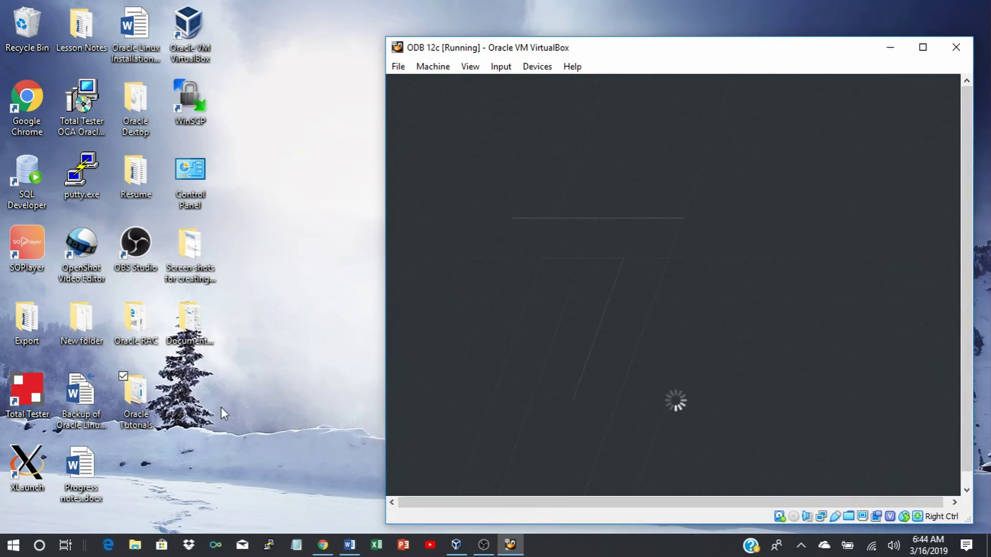
# Bring up the Oracle Linux Installation guide in a smaller Word window at section E step 5's usermod commands.
pyautogui.click(349, 545)
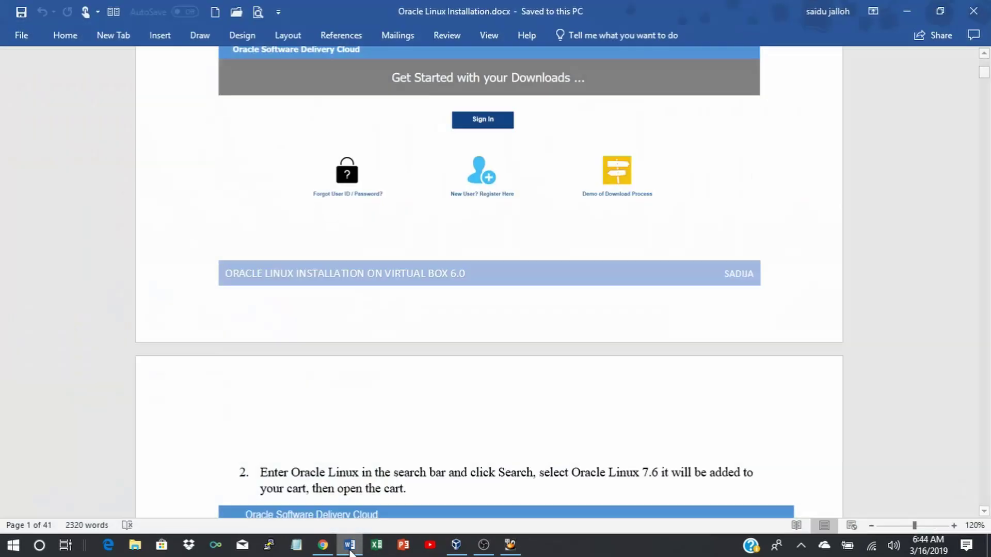
pyautogui.click(940, 11)
pyautogui.scroll(-15, 358, 258)
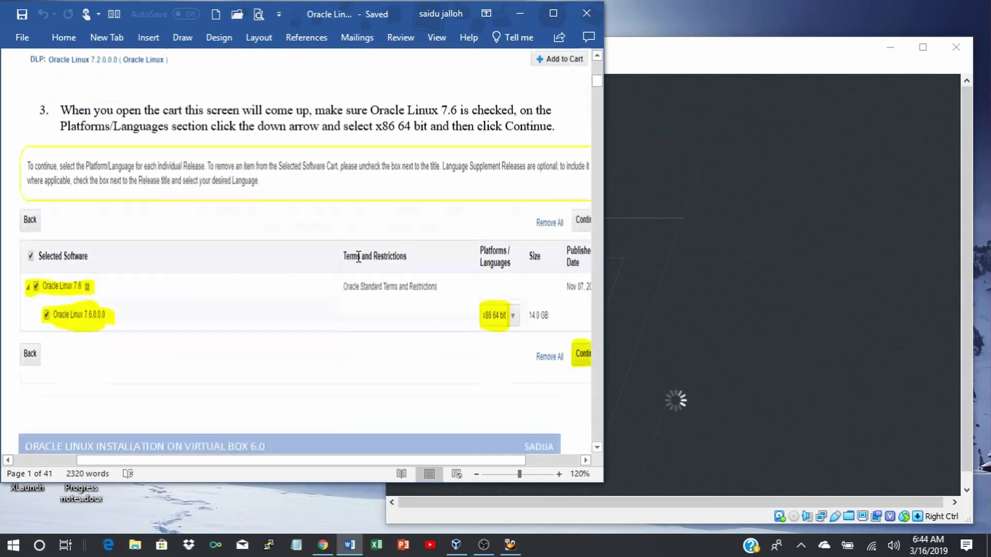
pyautogui.scroll(-20, 358, 257)
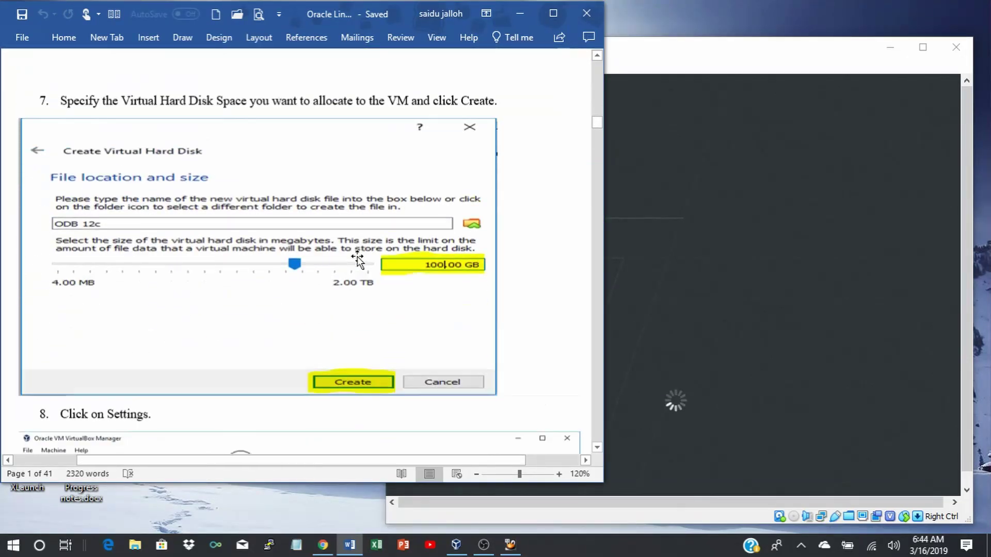
pyautogui.scroll(-20, 358, 257)
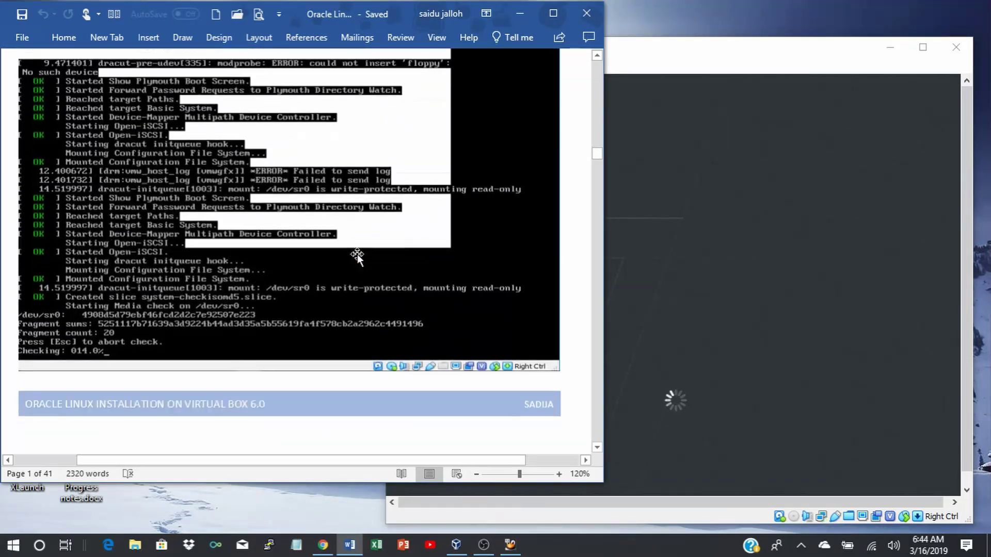
pyautogui.scroll(-20, 358, 256)
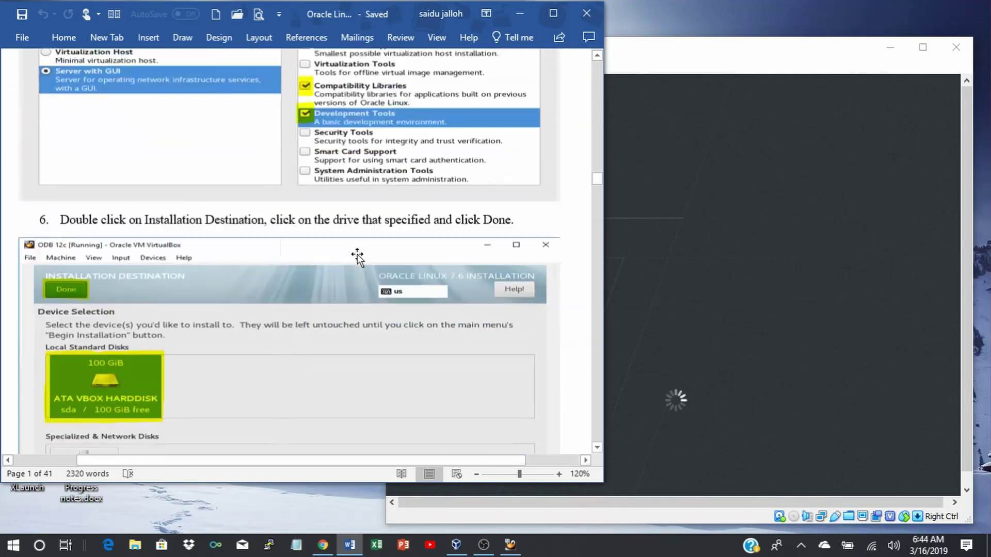
pyautogui.scroll(-20, 358, 255)
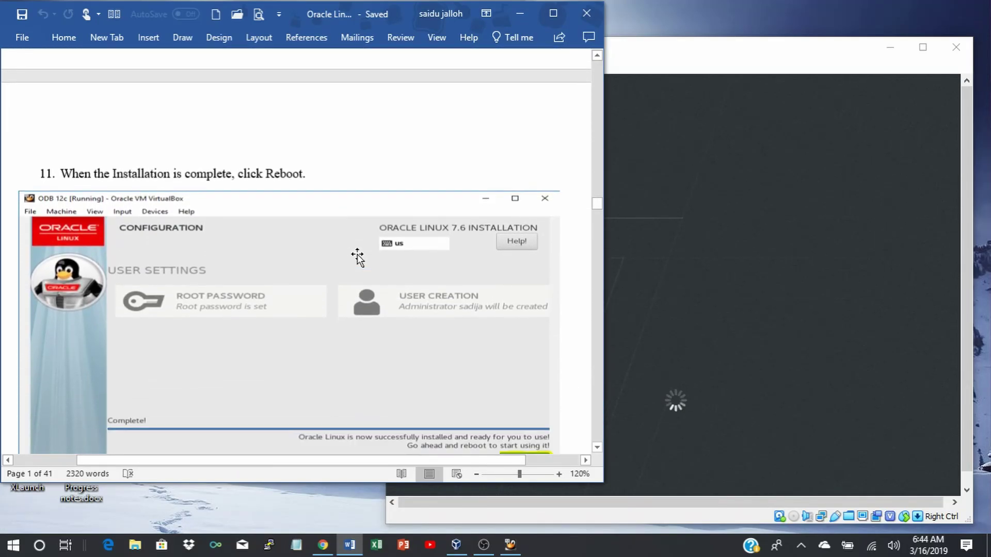
pyautogui.scroll(-20, 357, 257)
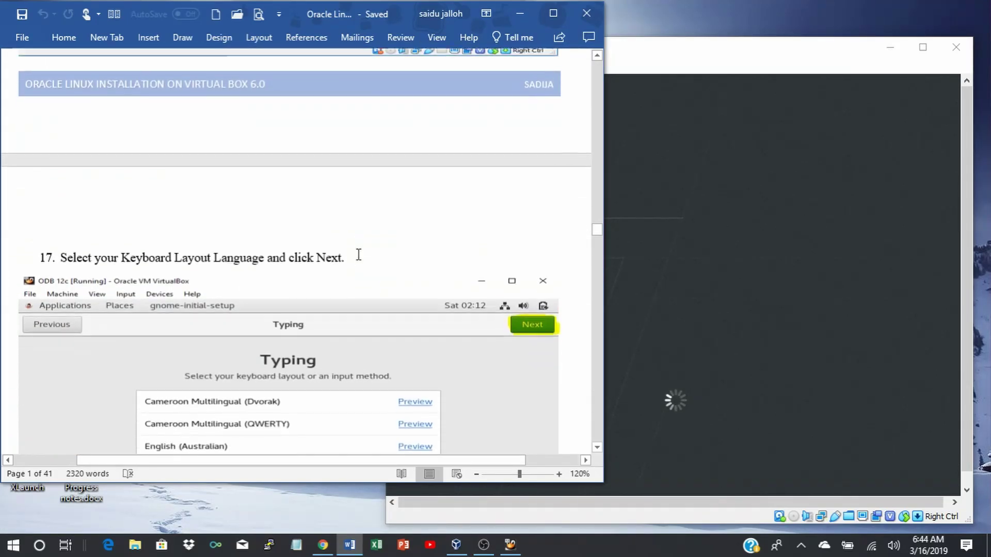
pyautogui.scroll(-20, 357, 257)
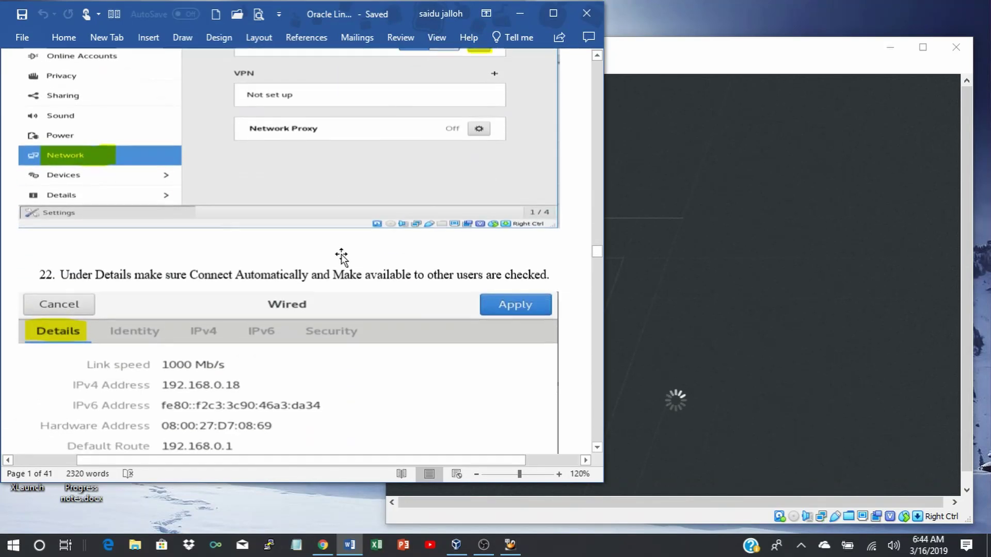
pyautogui.scroll(-20, 342, 254)
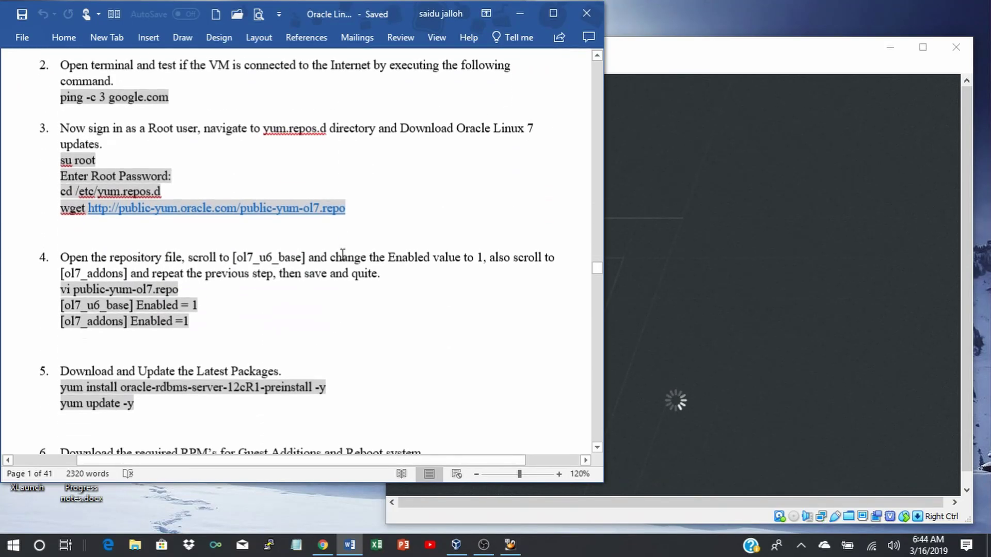
pyautogui.scroll(-20, 342, 255)
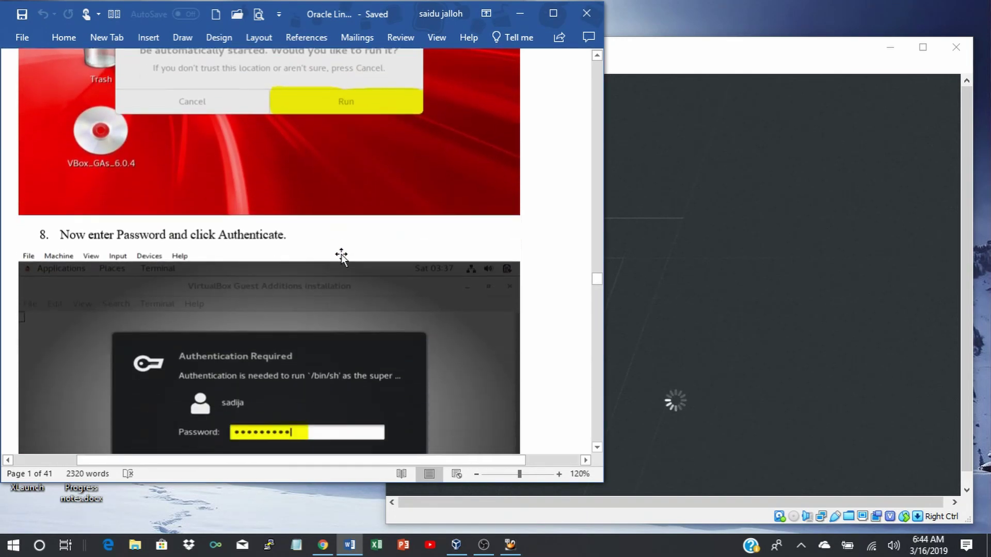
pyautogui.scroll(-20, 344, 261)
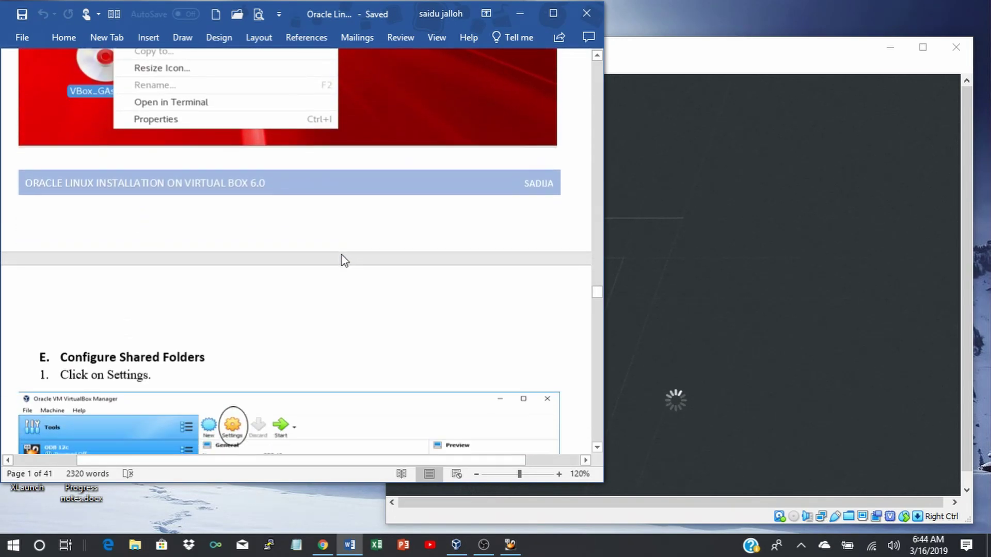
pyautogui.scroll(-20, 341, 256)
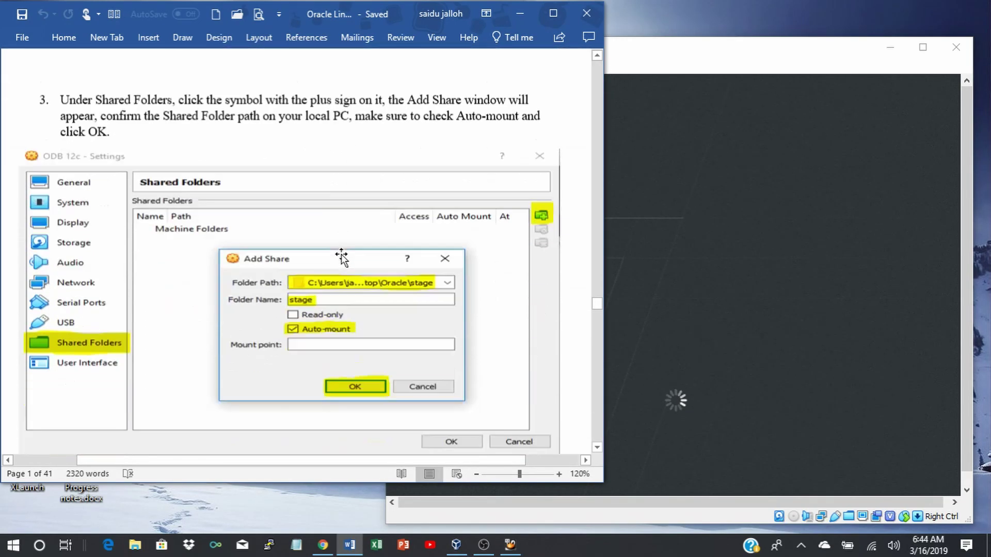
pyautogui.scroll(-15, 341, 256)
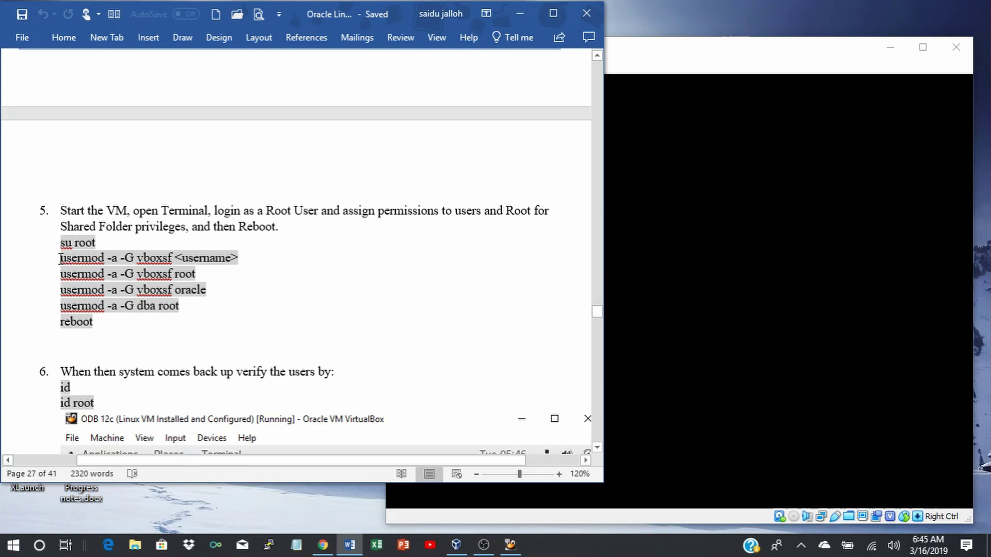
# Select the 'usermod -a -G vboxsf' command in the guide, then return to the VM window.
pyautogui.moveTo(60, 258); pyautogui.dragTo(152, 259)
pyautogui.hotkey('ctrl', 'c')
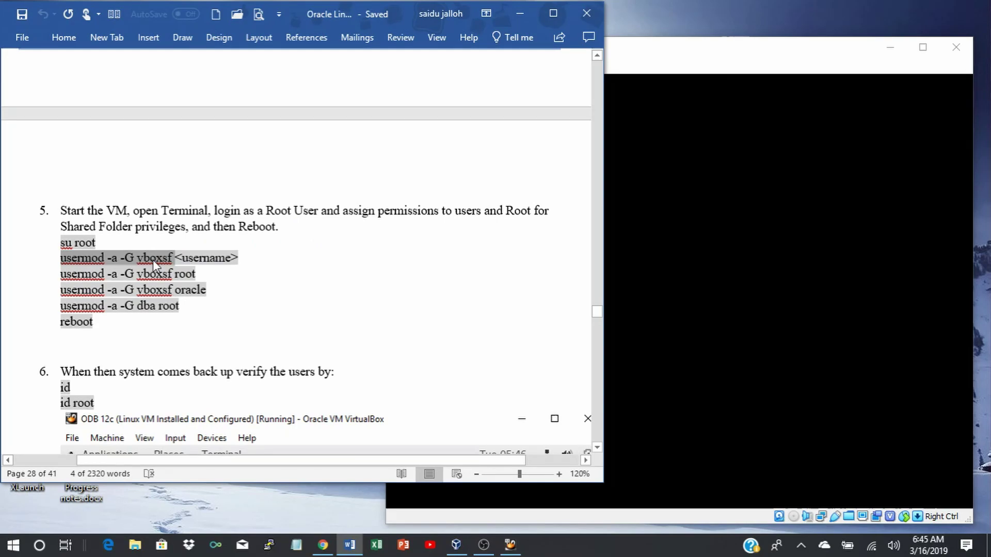
pyautogui.click(311, 282)
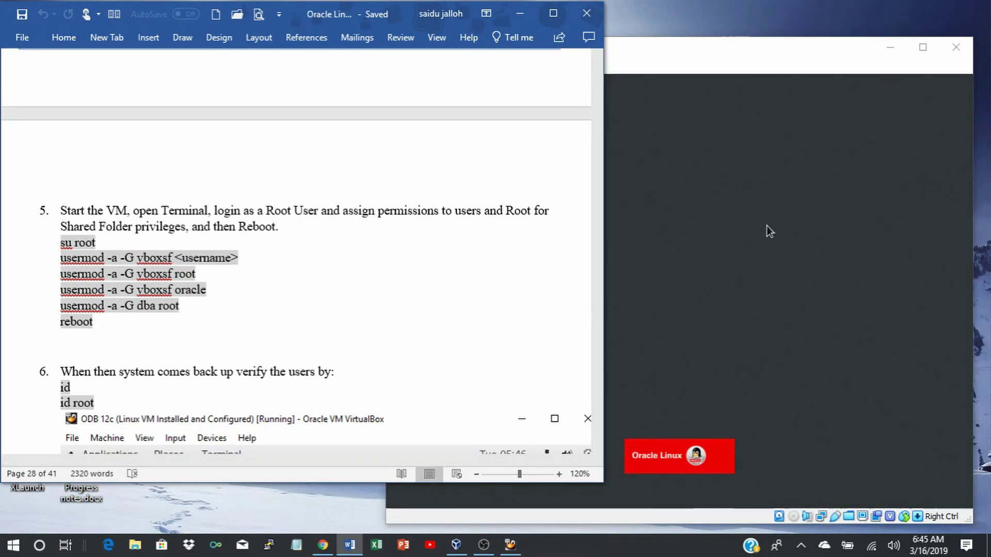
pyautogui.click(871, 332)
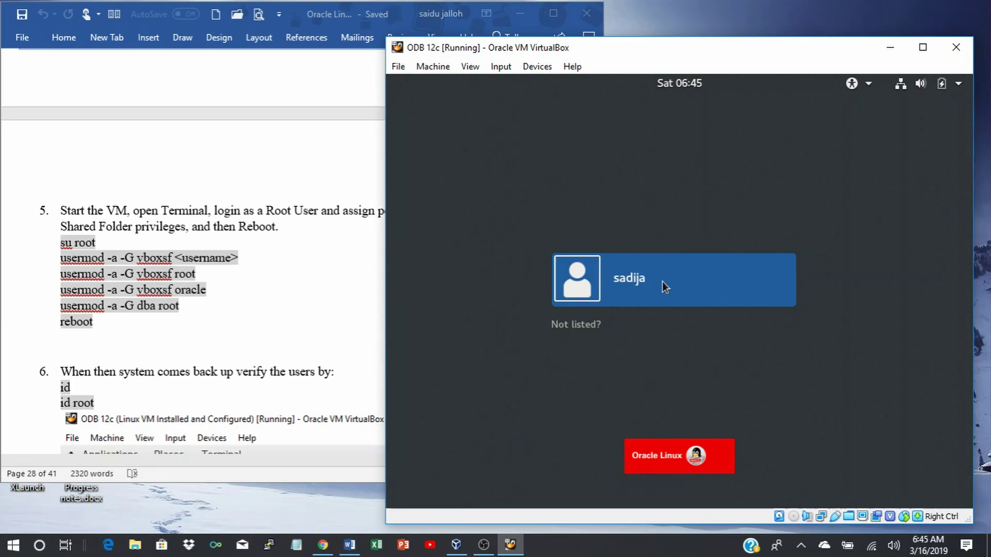
# Sign in to the guest's user account with its password.
pyautogui.click(651, 283)
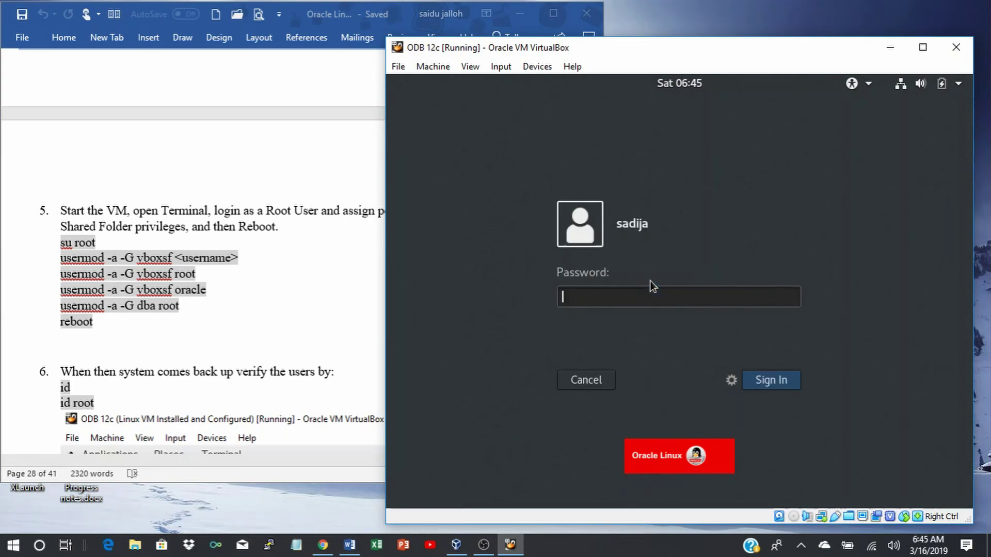
pyautogui.write('oracle123')
pyautogui.press('Return')
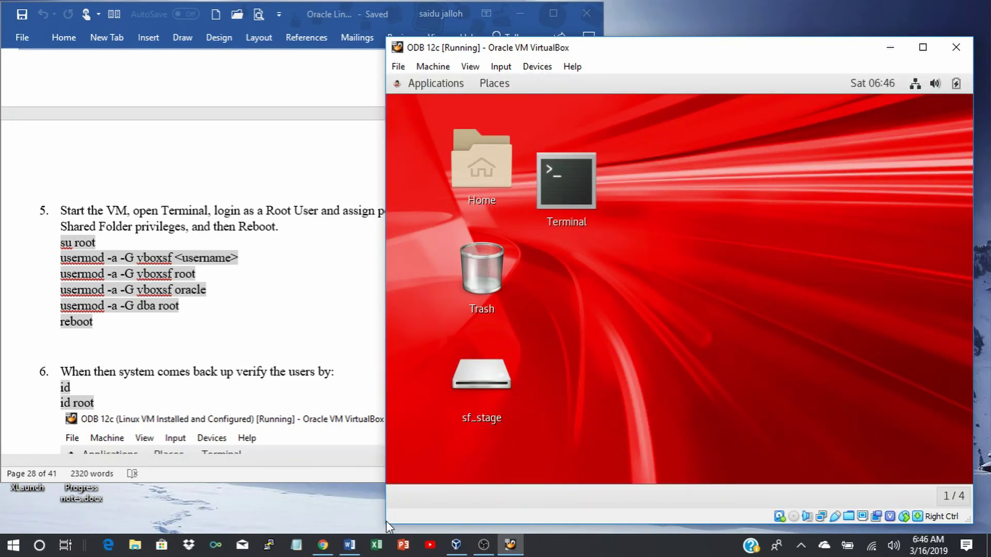
# Open a guest terminal, widen the VM window, and switch to root with su root.
pyautogui.doubleClick(577, 163)
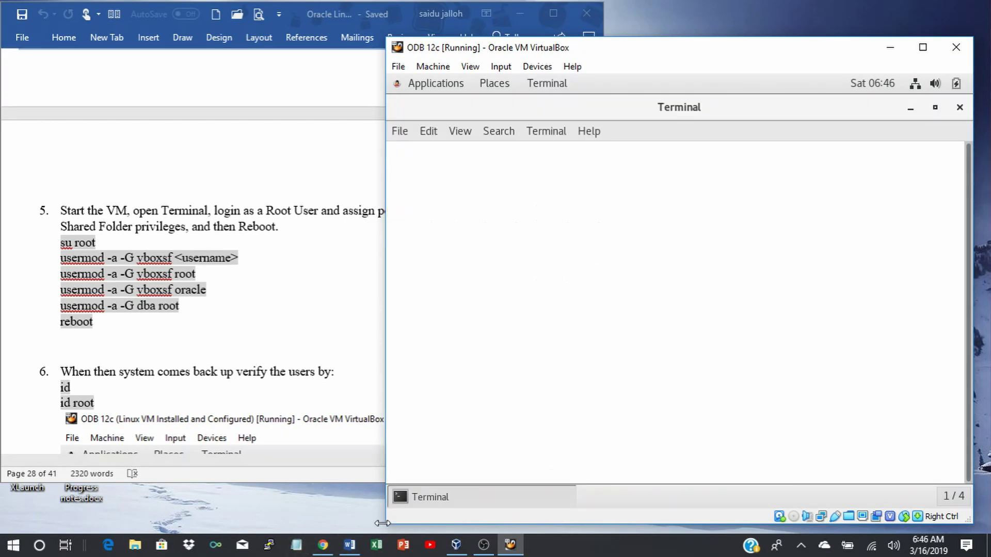
pyautogui.moveTo(382, 523); pyautogui.dragTo(359, 540)
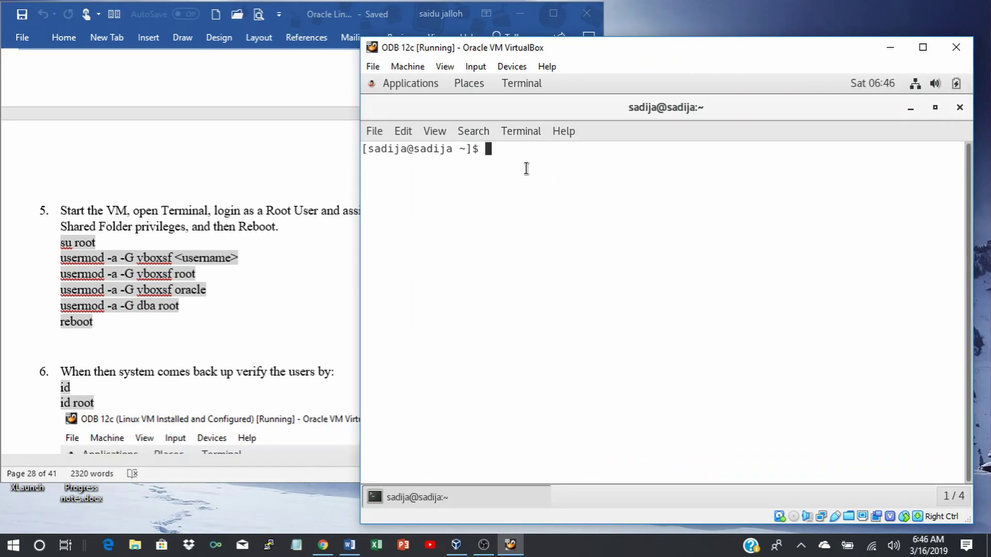
pyautogui.write('su root')
pyautogui.press('Return')
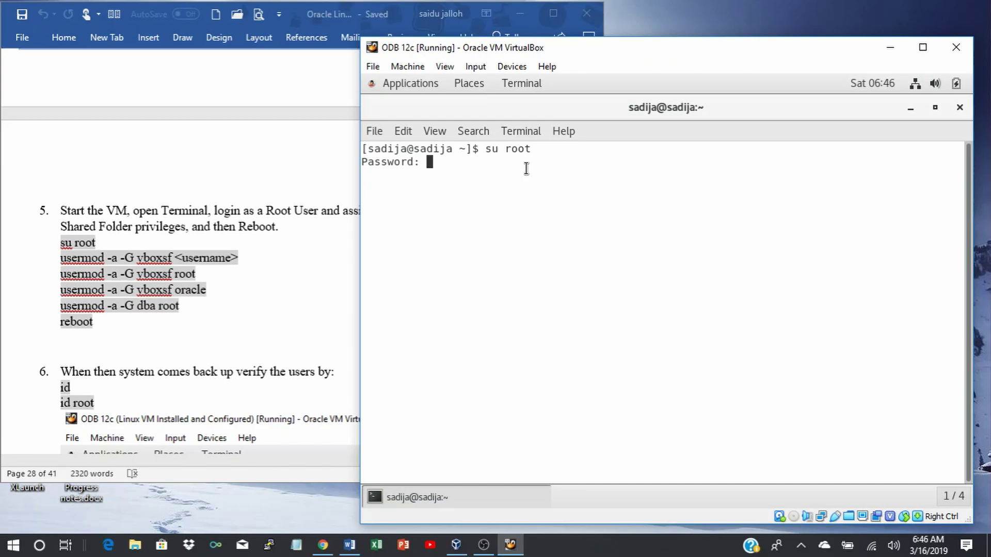
pyautogui.press('Return')
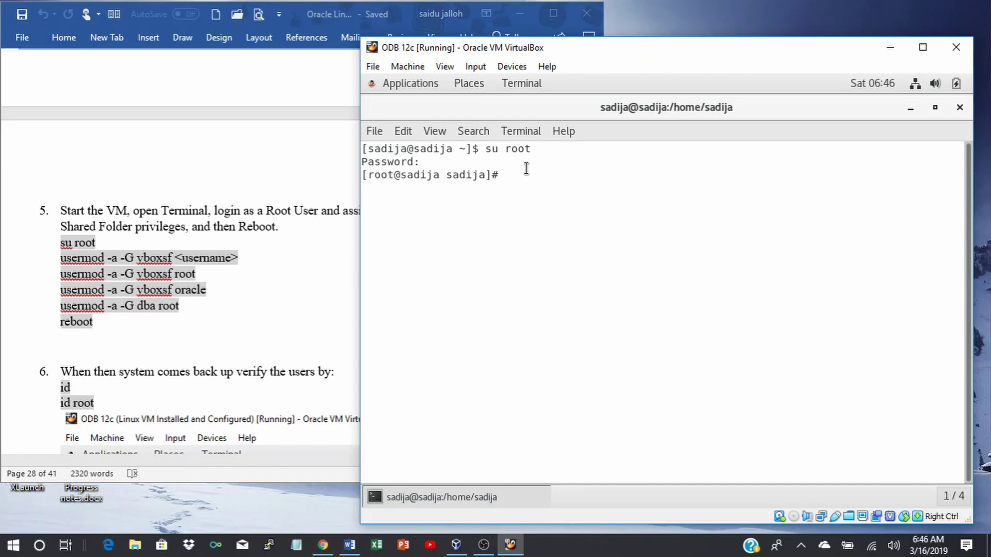
# Add the logged-in user, root and oracle to the vboxsf group with usermod -a -G vboxsf.
pyautogui.rightClick(510, 175)
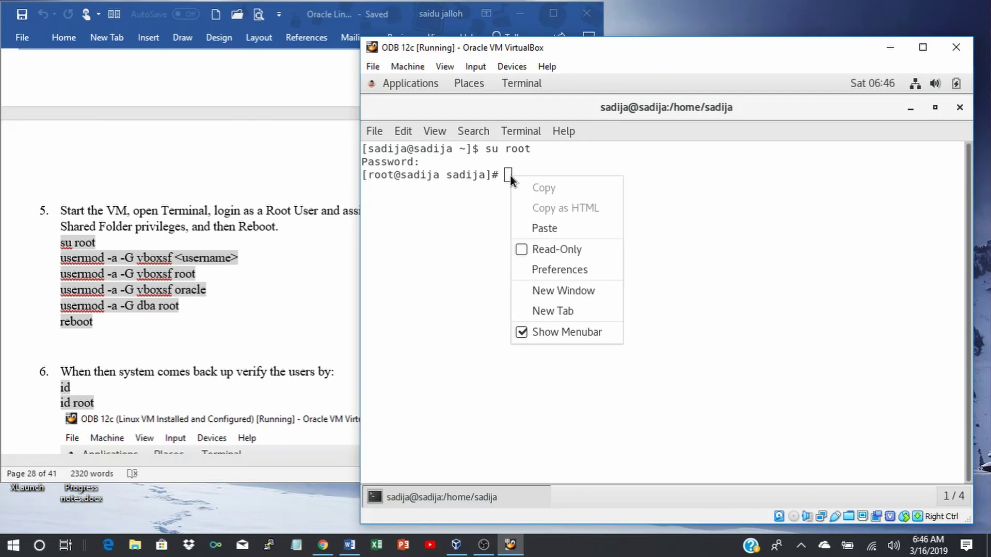
pyautogui.click(540, 230)
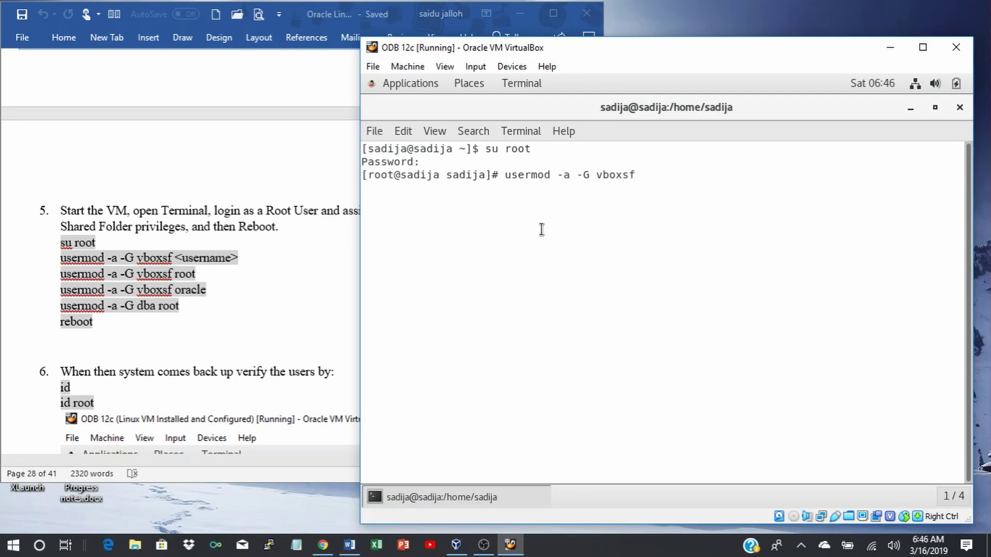
pyautogui.write('sadija')
pyautogui.press('Return')
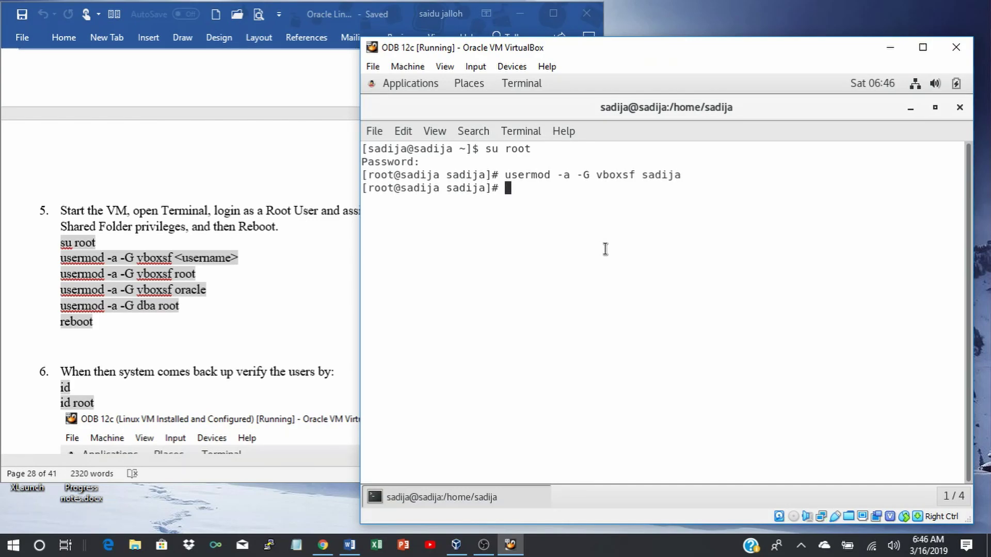
pyautogui.press('Up')
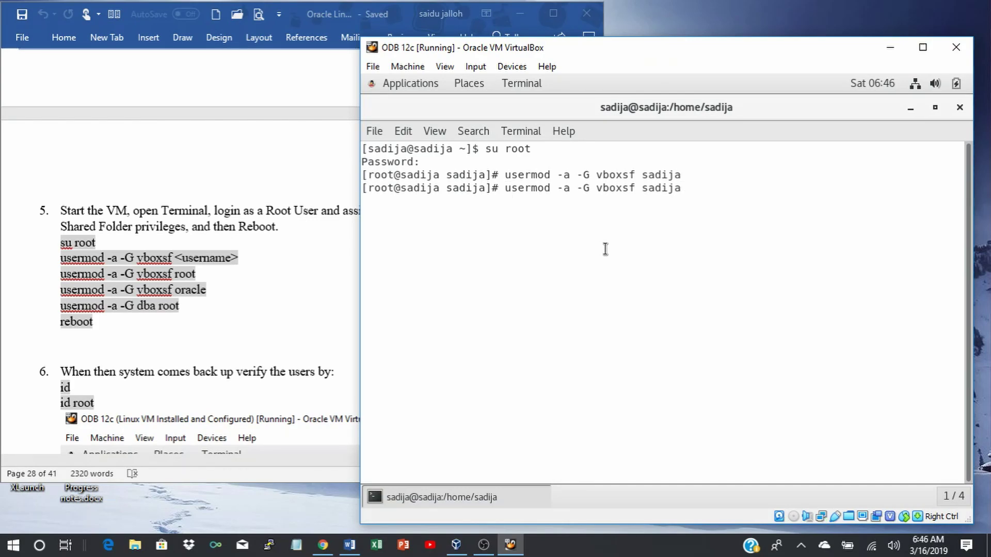
pyautogui.press('BackSpace')
pyautogui.press('BackSpace')
pyautogui.press('BackSpace')
pyautogui.press('BackSpace')
pyautogui.press('BackSpace')
pyautogui.press('BackSpace')
pyautogui.write('root')
pyautogui.press('Return')
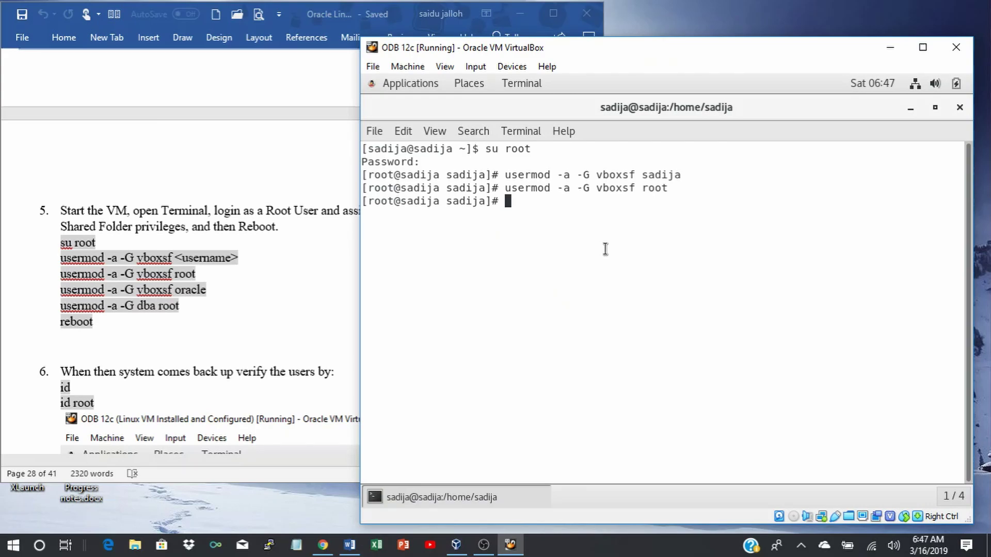
pyautogui.press('Up')
pyautogui.press('BackSpace')
pyautogui.press('BackSpace')
pyautogui.press('BackSpace')
pyautogui.press('BackSpace')
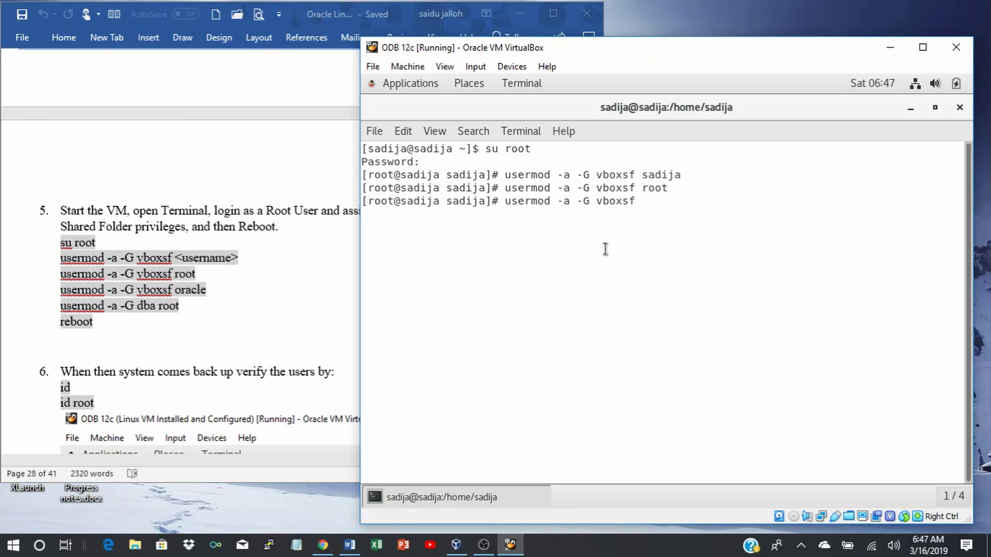
pyautogui.write('oracle')
pyautogui.press('Return')
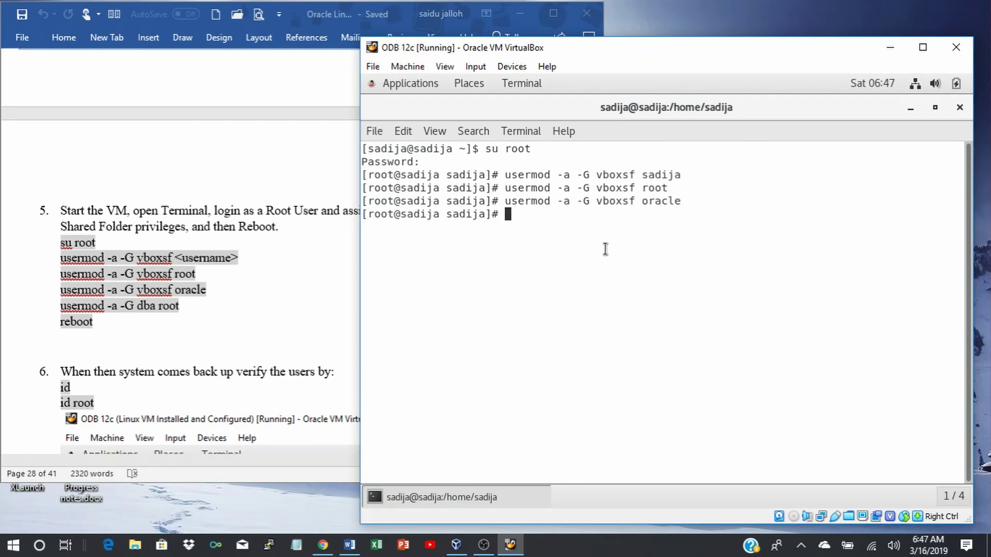
# Add root to the dba group with usermod -a -G dba root, then reboot the guest.
pyautogui.press('Up')
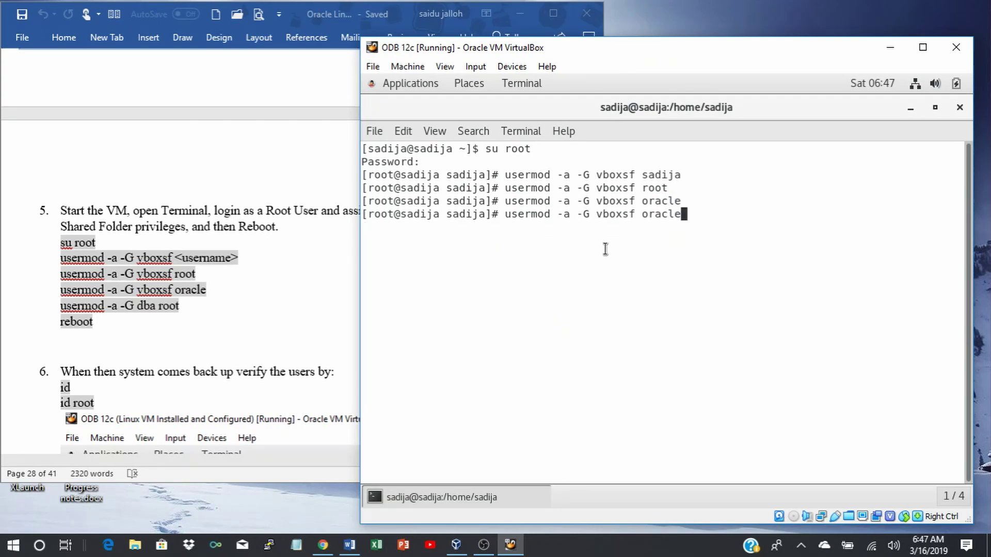
pyautogui.press('BackSpace')
pyautogui.press('BackSpace')
pyautogui.press('BackSpace')
pyautogui.press('BackSpace')
pyautogui.press('BackSpace')
pyautogui.press('BackSpace')
pyautogui.press('BackSpace')
pyautogui.press('BackSpace')
pyautogui.press('BackSpace')
pyautogui.press('BackSpace')
pyautogui.press('BackSpace')
pyautogui.press('BackSpace')
pyautogui.press('BackSpace')
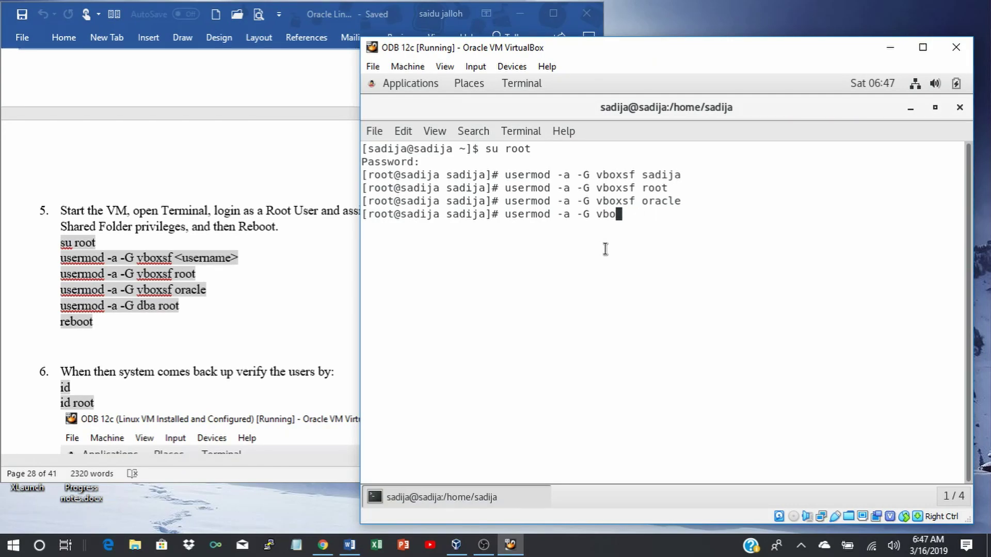
pyautogui.write('dba root')
pyautogui.press('Return')
pyautogui.write('rebo')
pyautogui.write('ot')
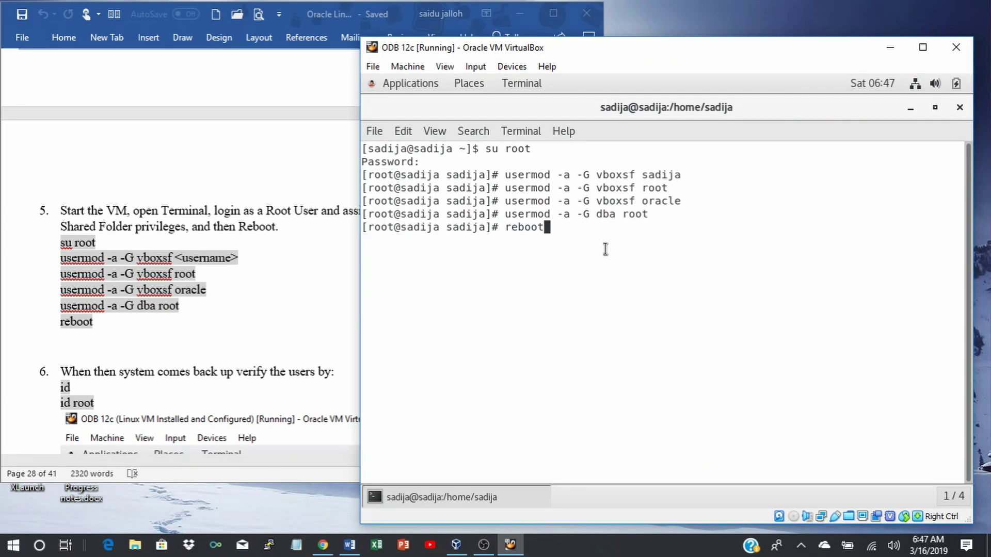
pyautogui.press('Return')
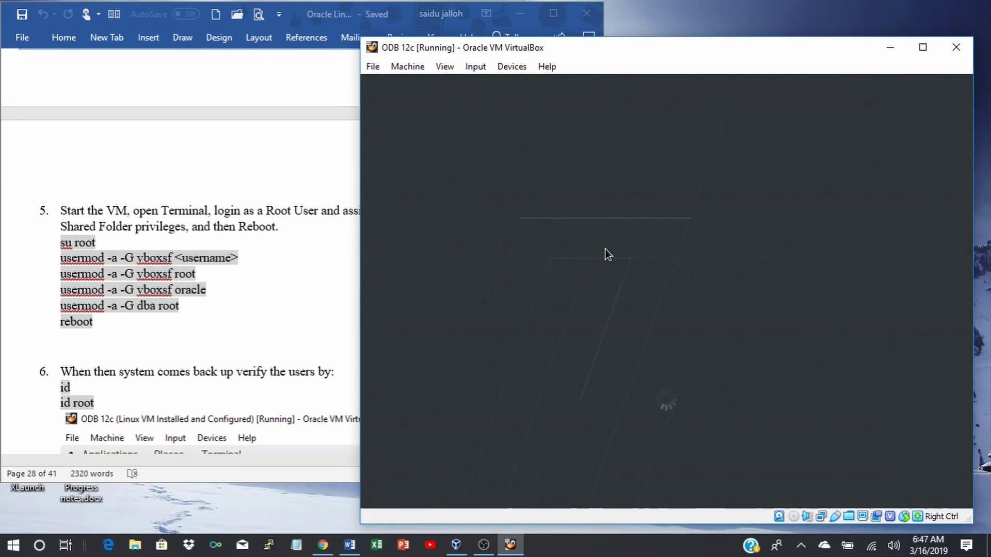
# Check the Word guide, then make the VM window taller and wider.
pyautogui.click(261, 336)
pyautogui.scroll(-5, 260, 335)
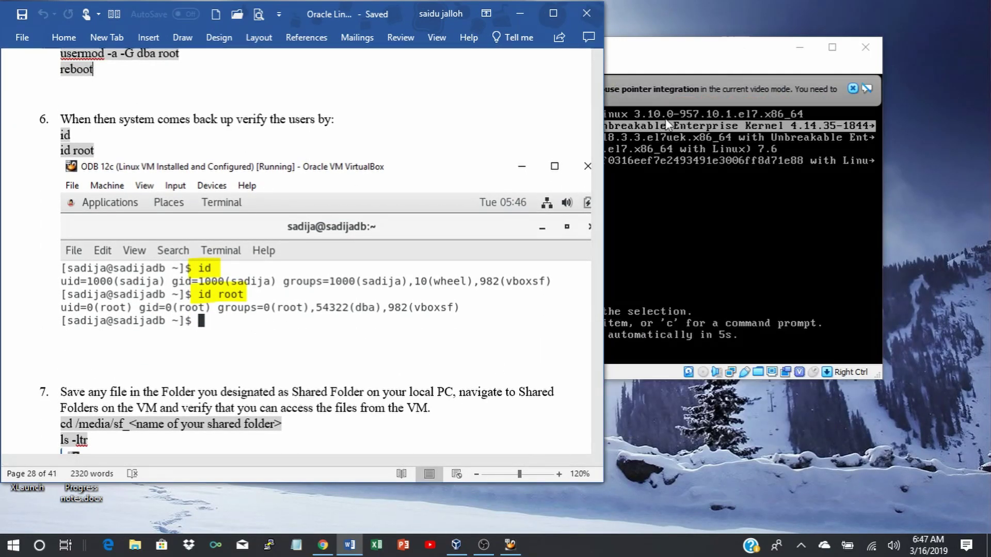
pyautogui.click(662, 122)
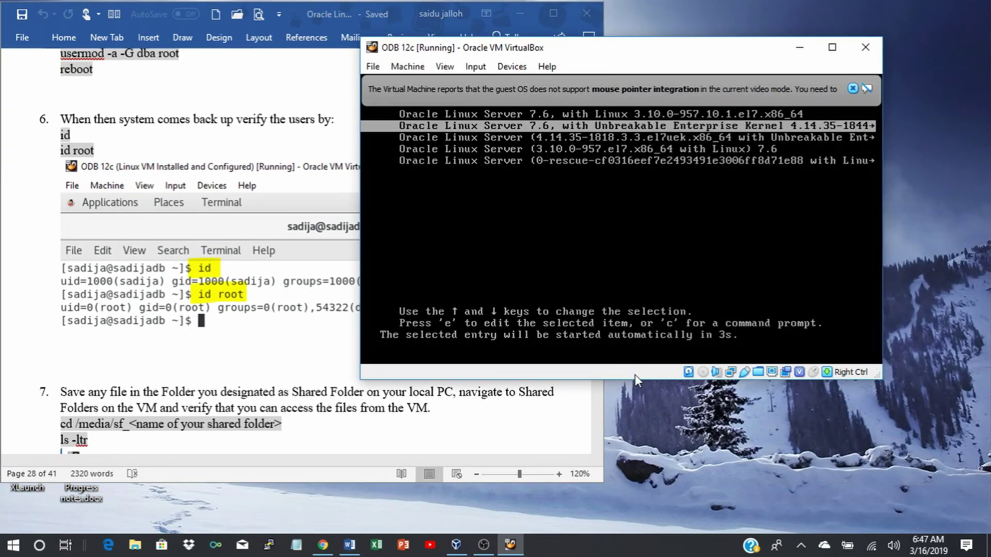
pyautogui.moveTo(635, 374); pyautogui.dragTo(633, 534)
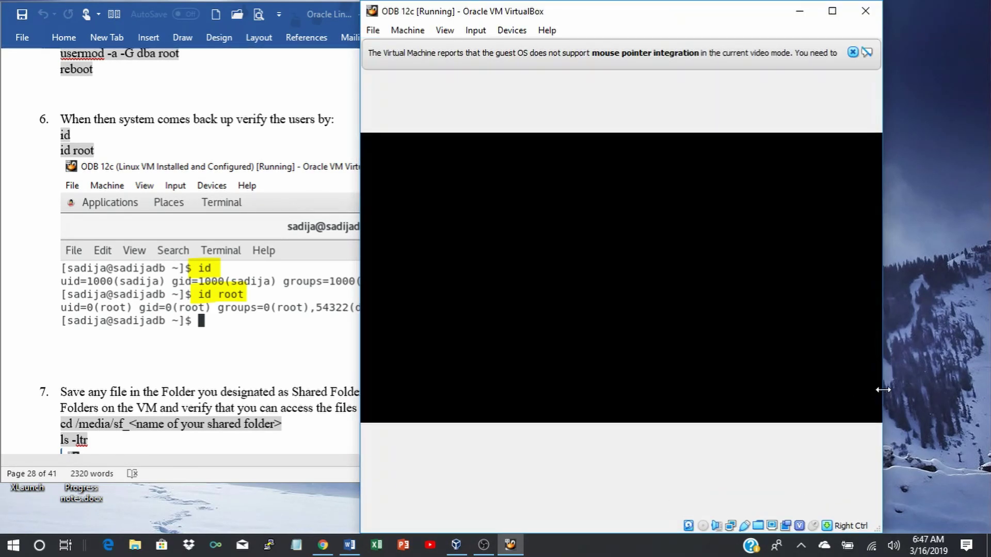
pyautogui.moveTo(881, 393); pyautogui.dragTo(985, 386)
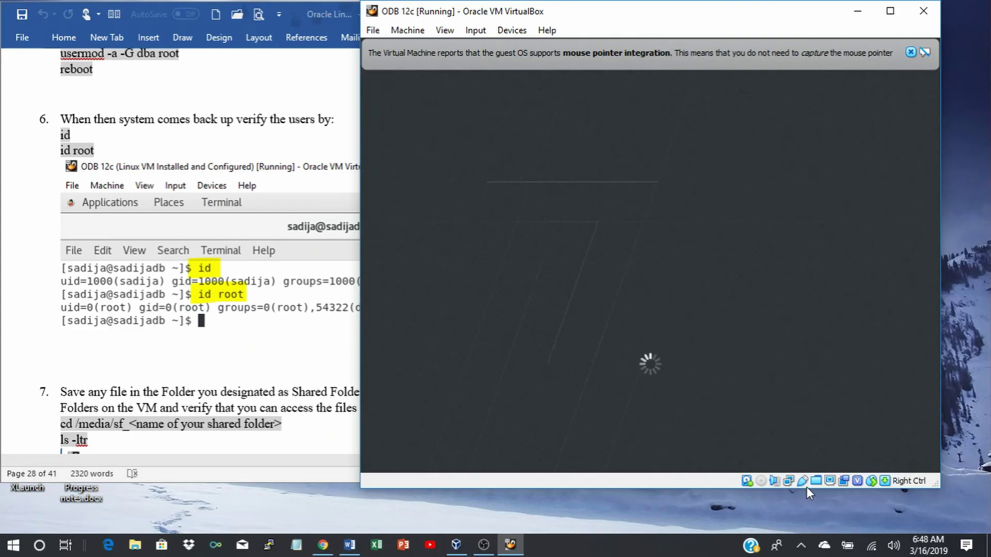
# Widen the VM window leftward, maximize it to full screen, and dismiss the mouse pointer integration notice.
pyautogui.click(281, 382)
pyautogui.scroll(-2, 279, 380)
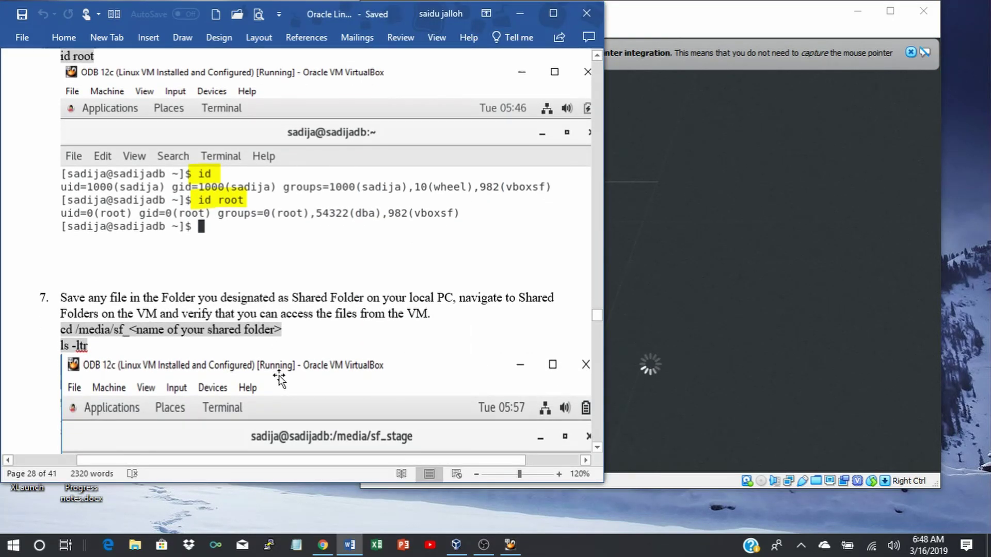
pyautogui.scroll(1, 280, 380)
pyautogui.click(736, 393)
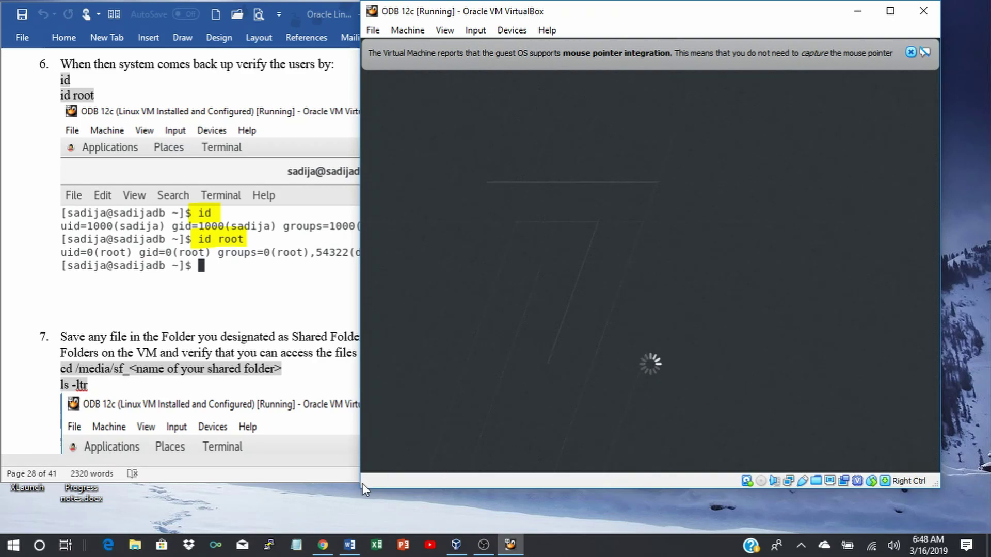
pyautogui.moveTo(361, 489); pyautogui.dragTo(241, 519)
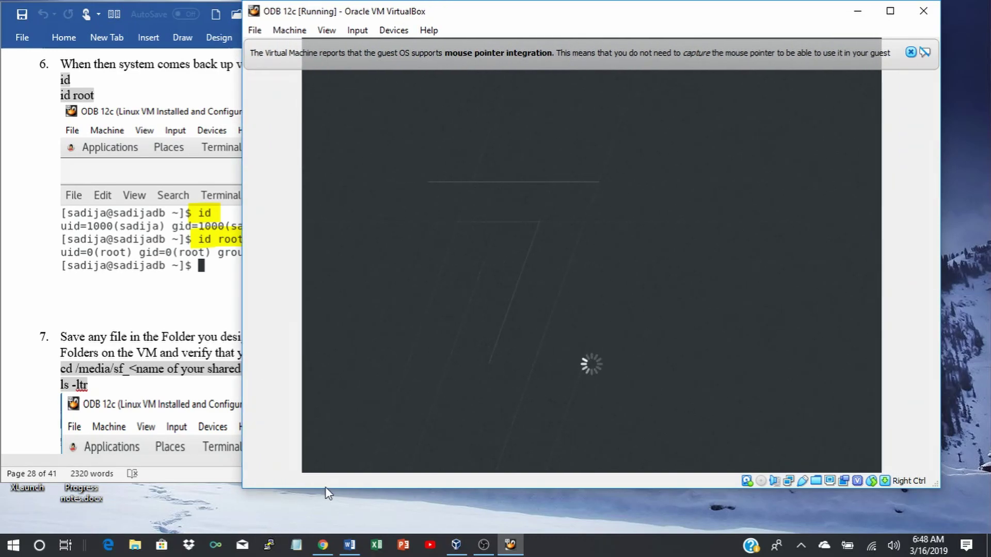
pyautogui.moveTo(323, 495)
pyautogui.mouseDown()
pyautogui.moveTo(319, 532)
pyautogui.moveTo(333, 486)
pyautogui.mouseUp()
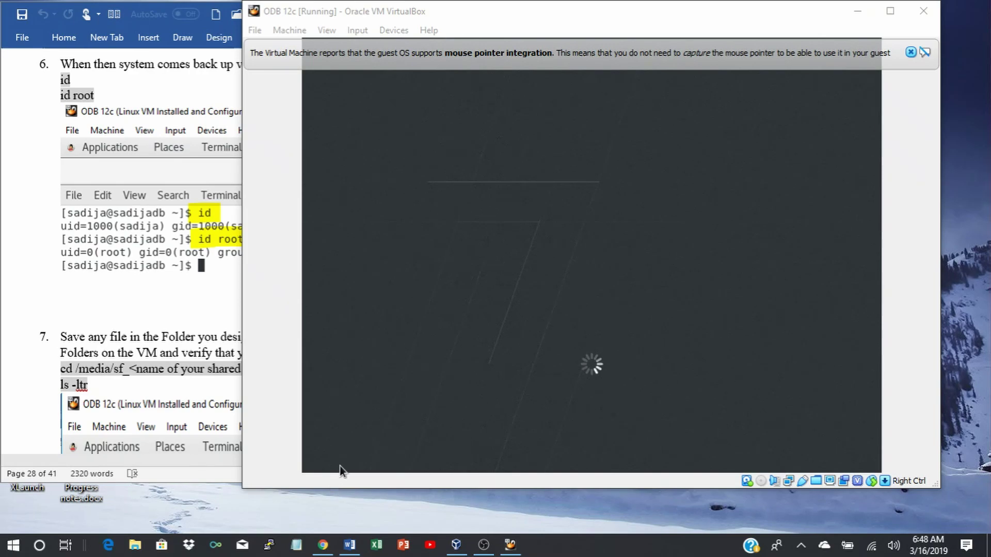
pyautogui.click(890, 12)
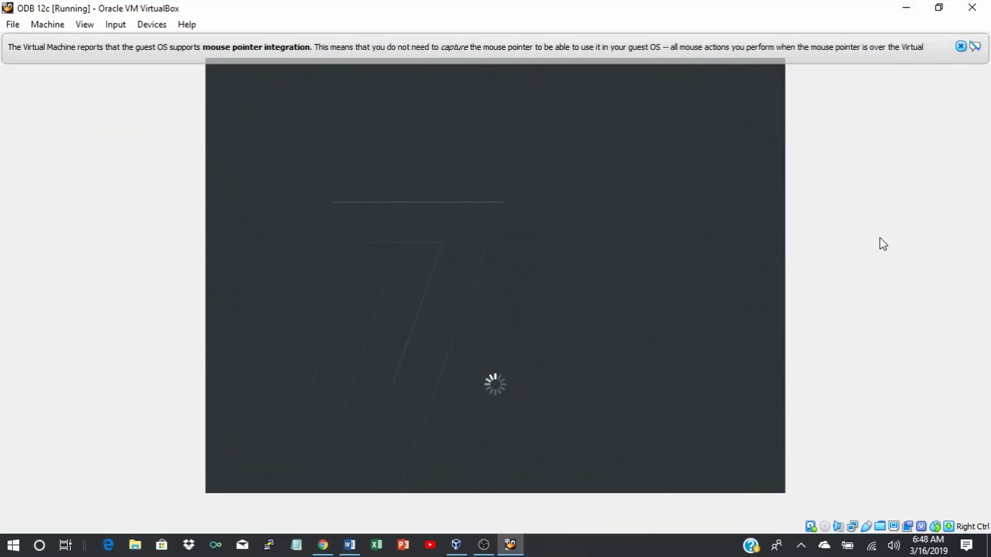
pyautogui.click(960, 47)
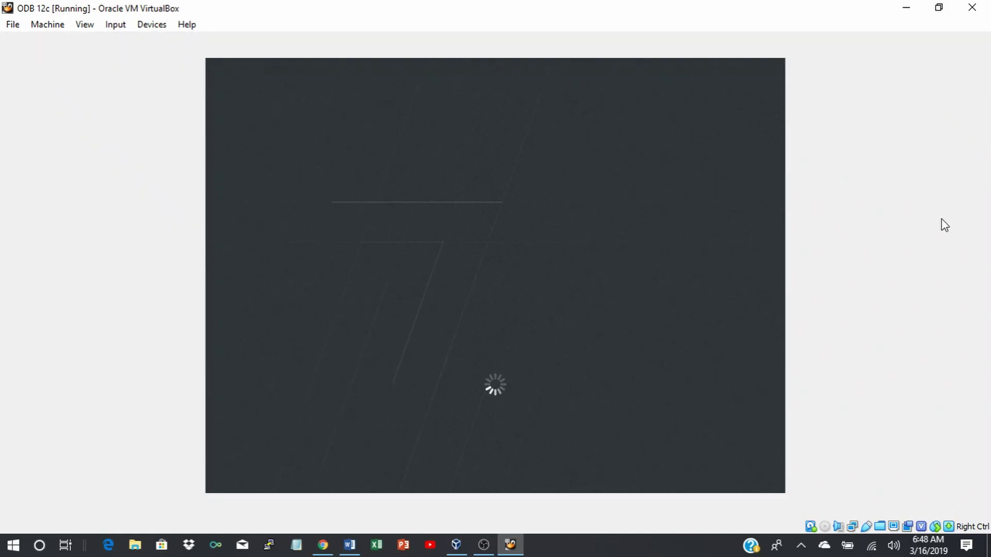
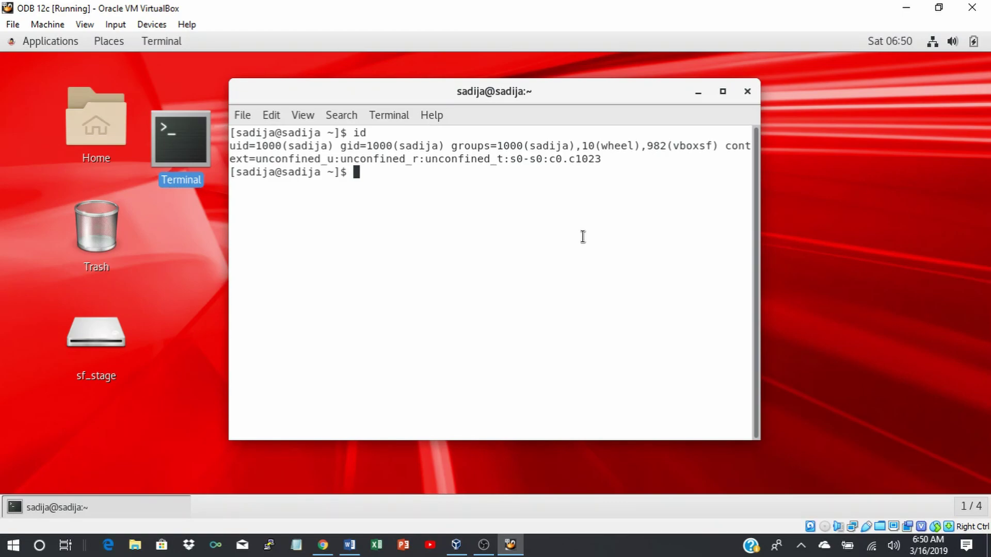
# Check root's groups with id root, then cd into /media/sf_stage and list it with ls -ltr.
pyautogui.write('id root')
pyautogui.press('Return')
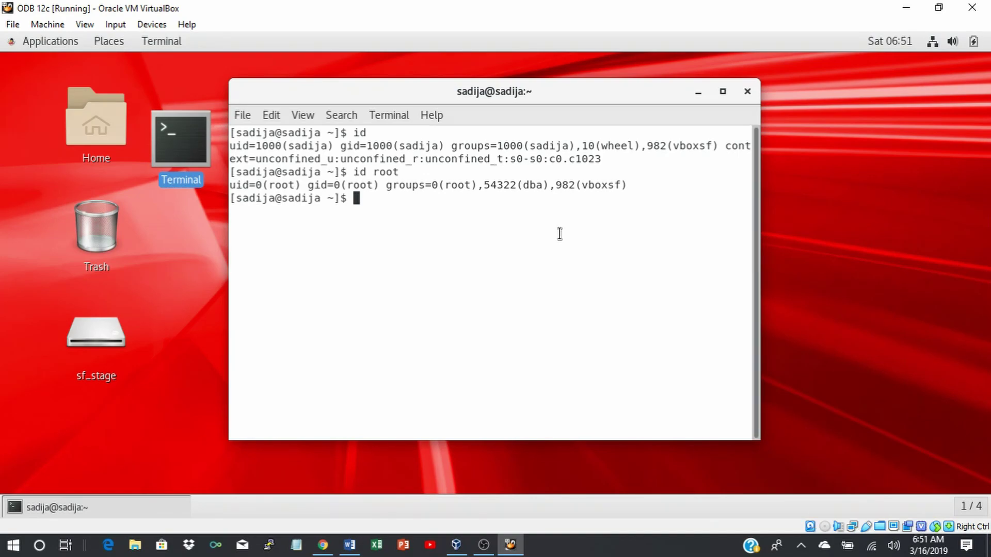
pyautogui.write('cd /medi')
pyautogui.press('Tab')
pyautogui.write('sf')
pyautogui.press('Tab')
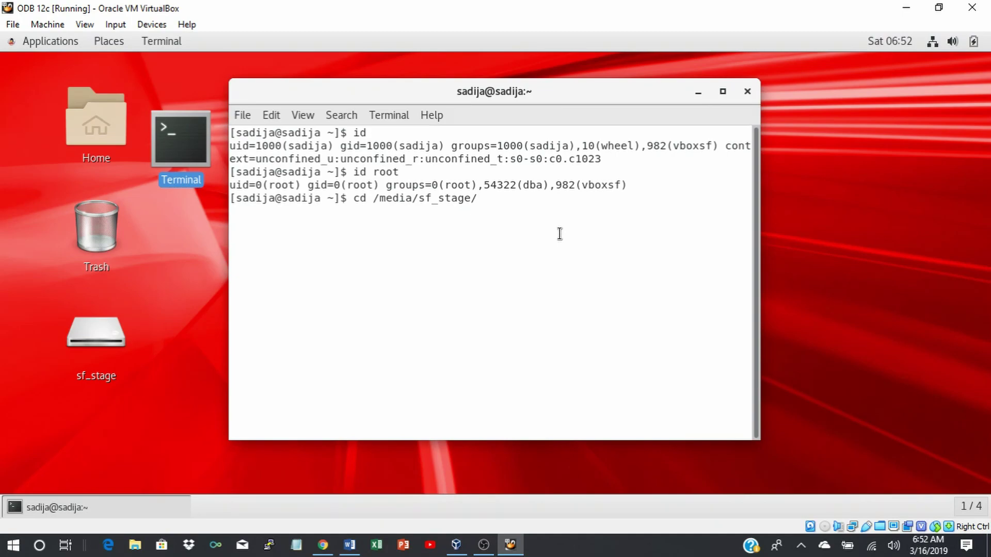
pyautogui.press('Return')
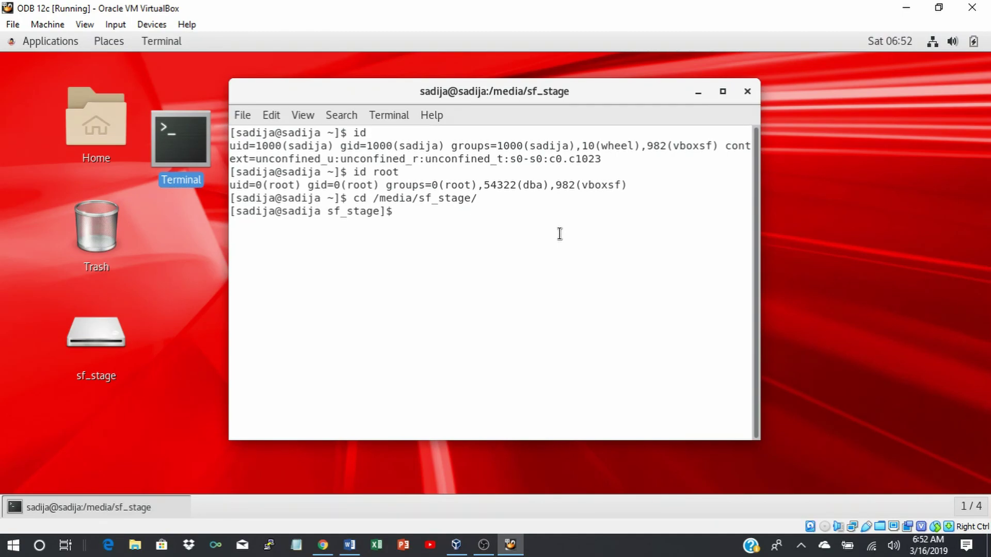
pyautogui.write('ls -ltr')
pyautogui.press('Return')
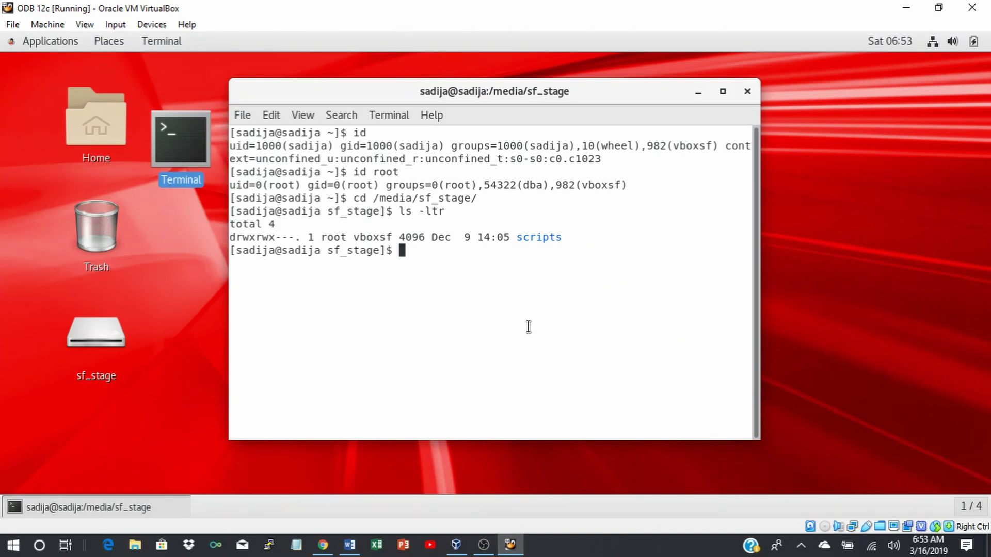
# Switch to root with su root and its password, then run cd .. twice to reach the top-level directory.
pyautogui.press('Return')
pyautogui.press('Return')
pyautogui.press('Return')
pyautogui.press('Return')
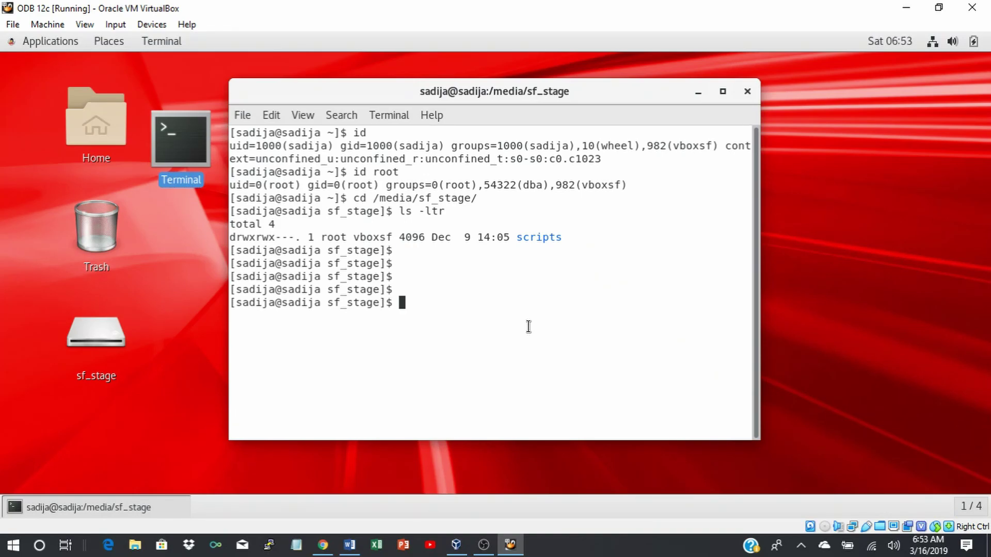
pyautogui.write('su root')
pyautogui.press('Return')
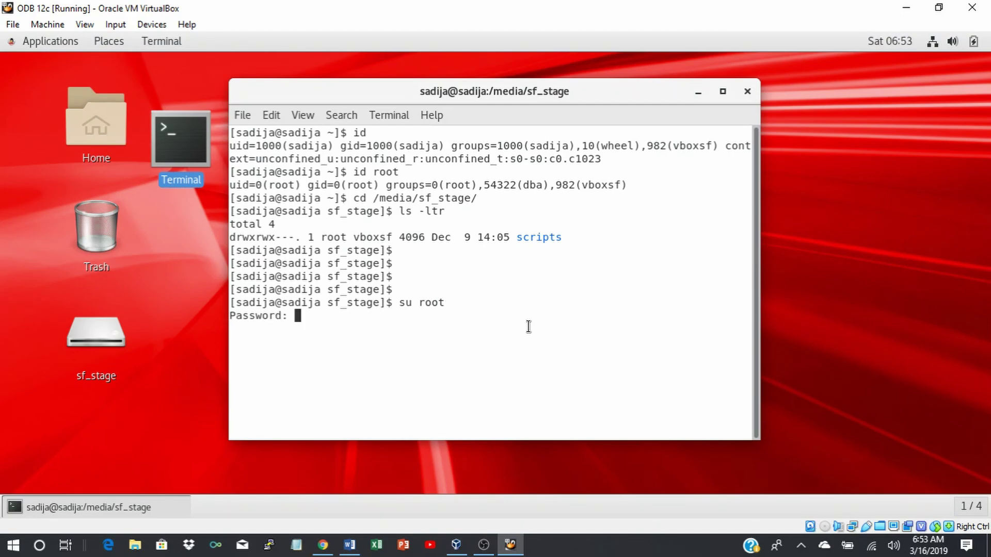
pyautogui.press('Return')
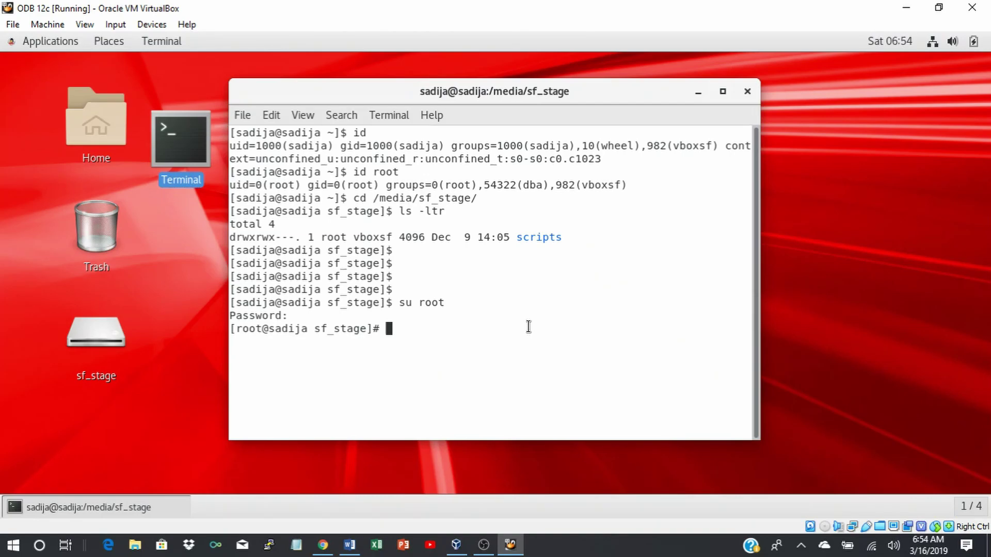
pyautogui.write('cd ..')
pyautogui.press('Return')
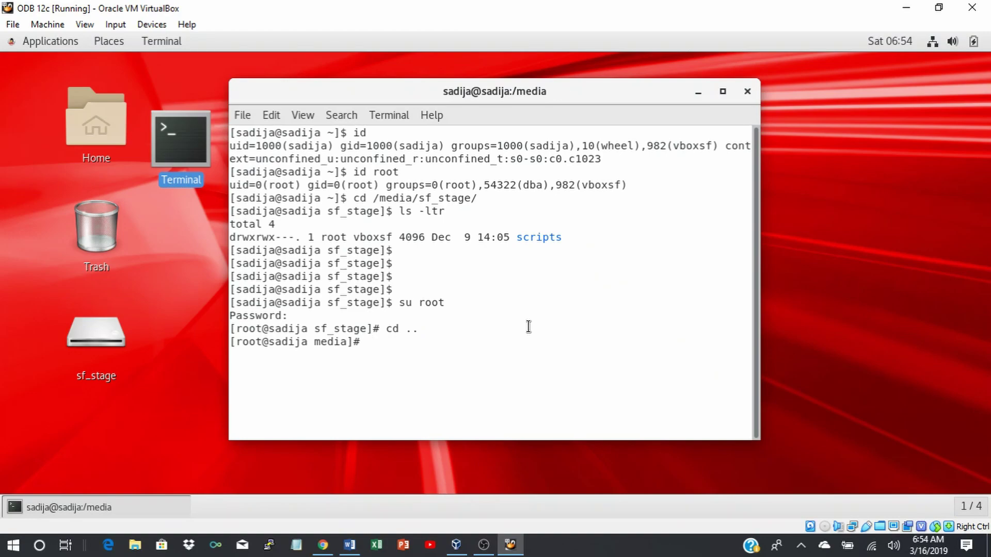
pyautogui.write('cd ..')
pyautogui.press('Return')
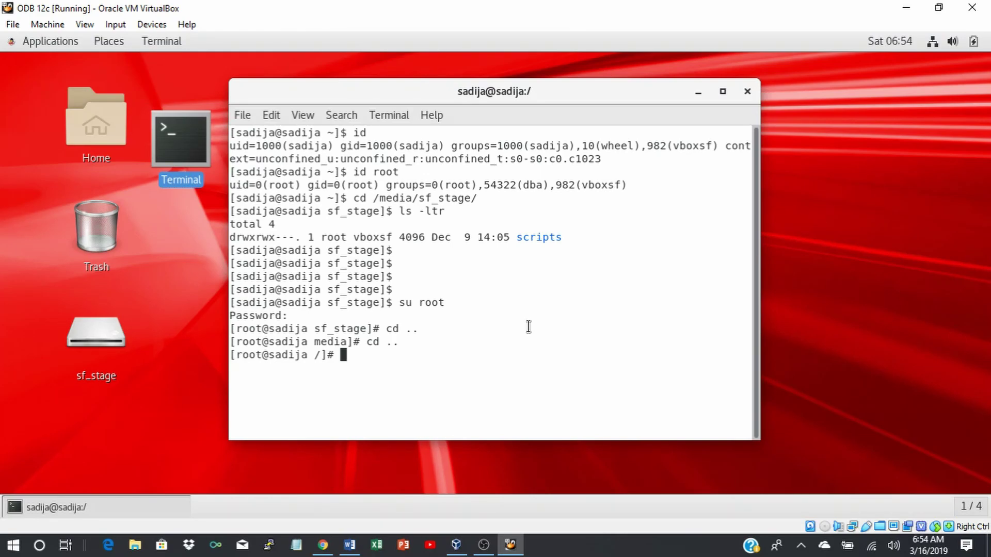
# Run ifconfig and scroll the output to read enp0s3's address 192.168.0.13.
pyautogui.write('ifconfig')
pyautogui.press('Return')
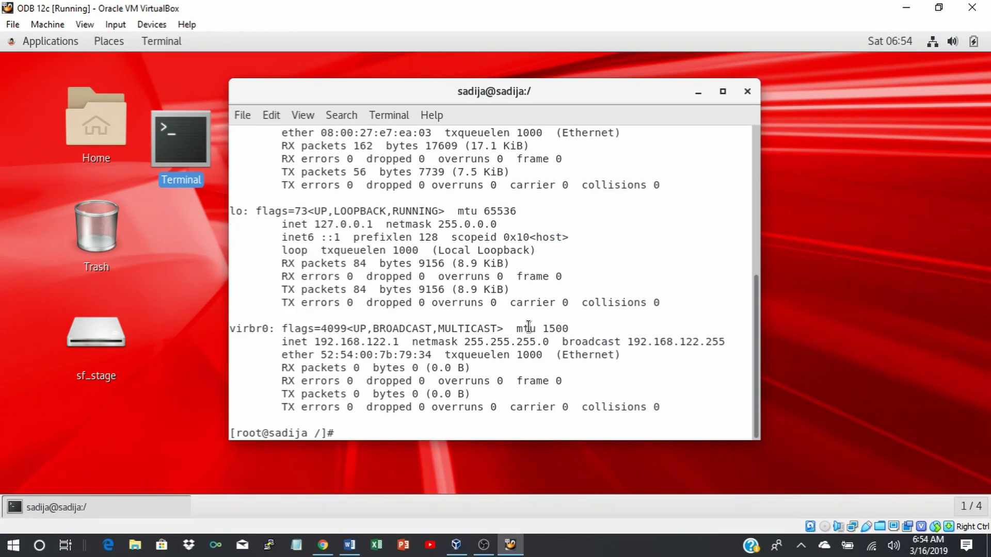
pyautogui.scroll(4, 514, 239)
pyautogui.scroll(-3, 513, 238)
pyautogui.scroll(1, 513, 239)
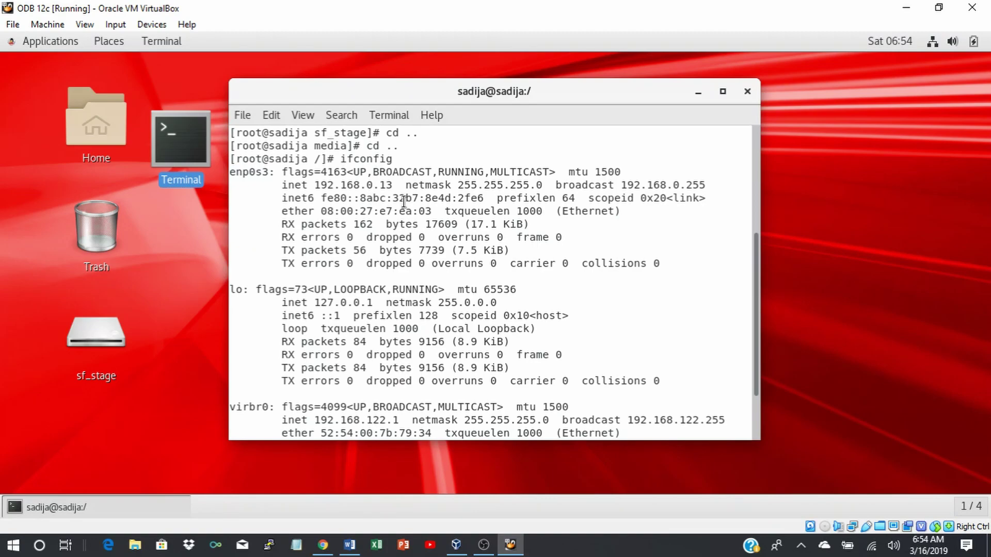
pyautogui.scroll(-2, 493, 229)
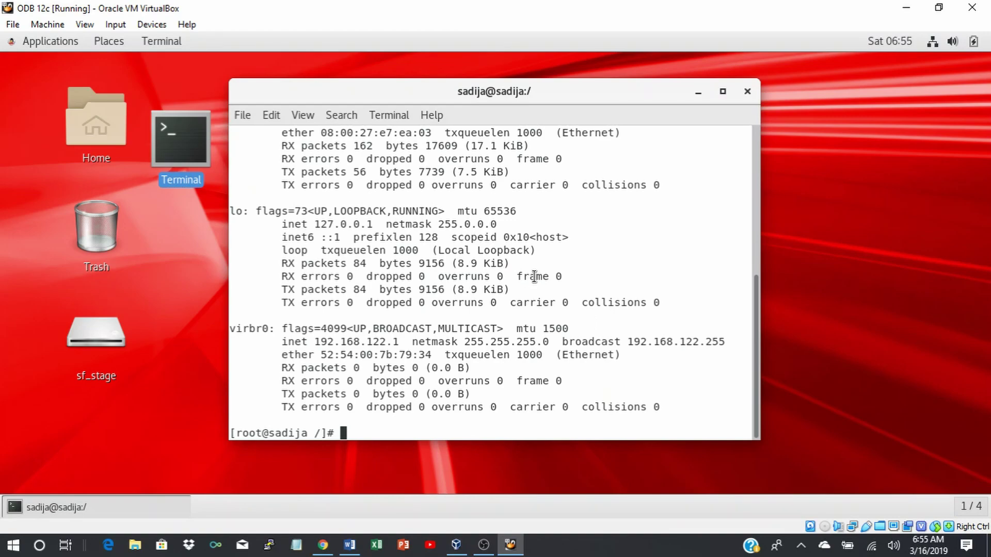
# Open Task Manager from the taskbar and close it again.
pyautogui.rightClick(596, 552)
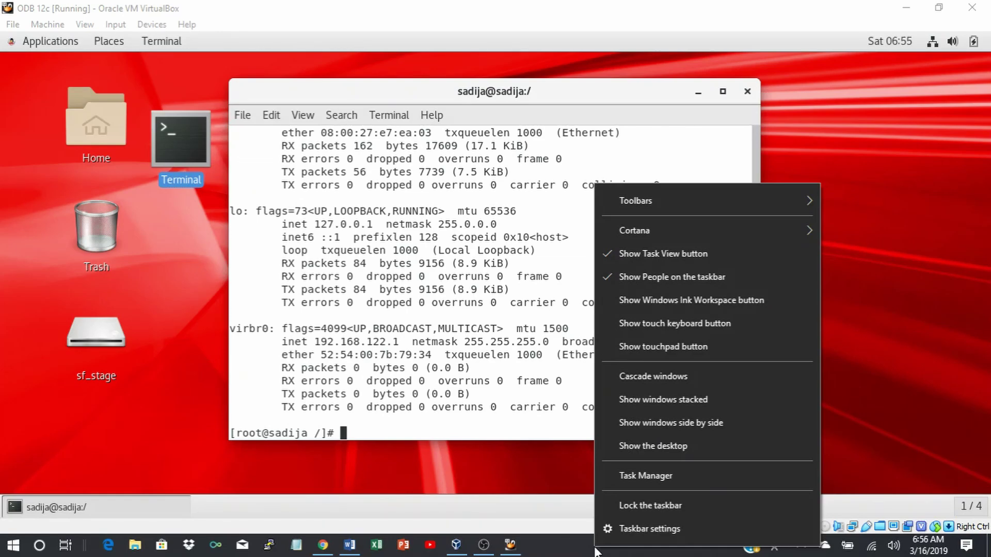
pyautogui.click(659, 475)
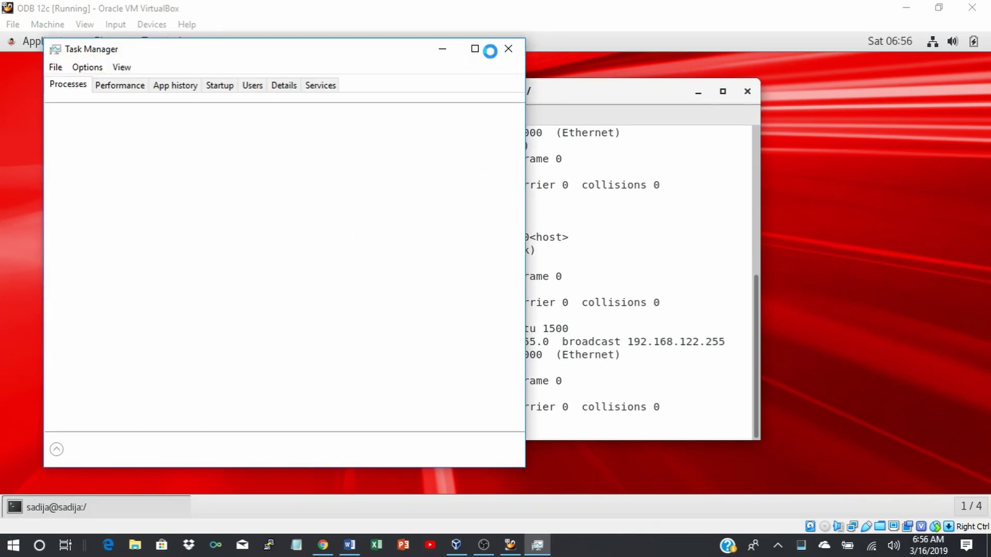
pyautogui.click(508, 50)
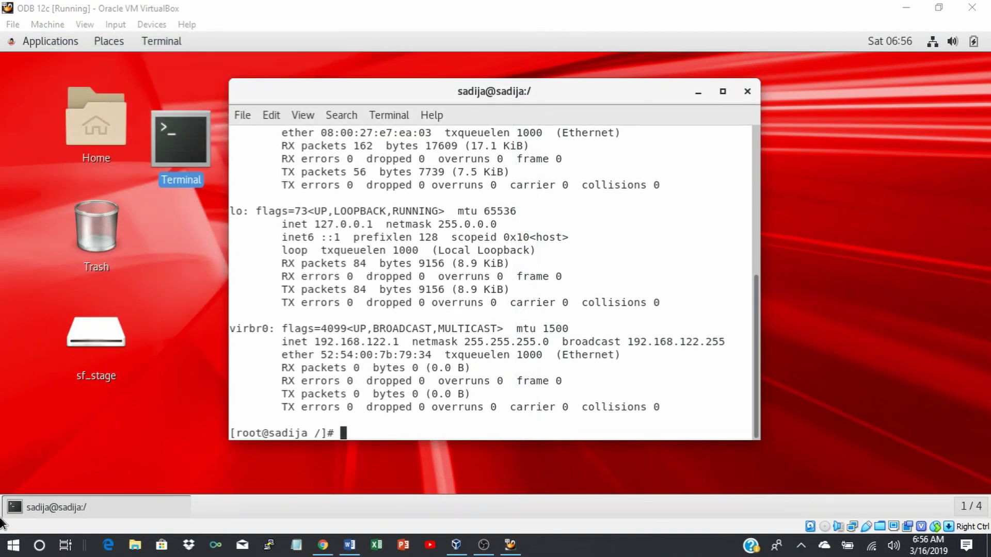
# Search Windows for 'comm' so Command Prompt shows as the best match.
pyautogui.click(11, 548)
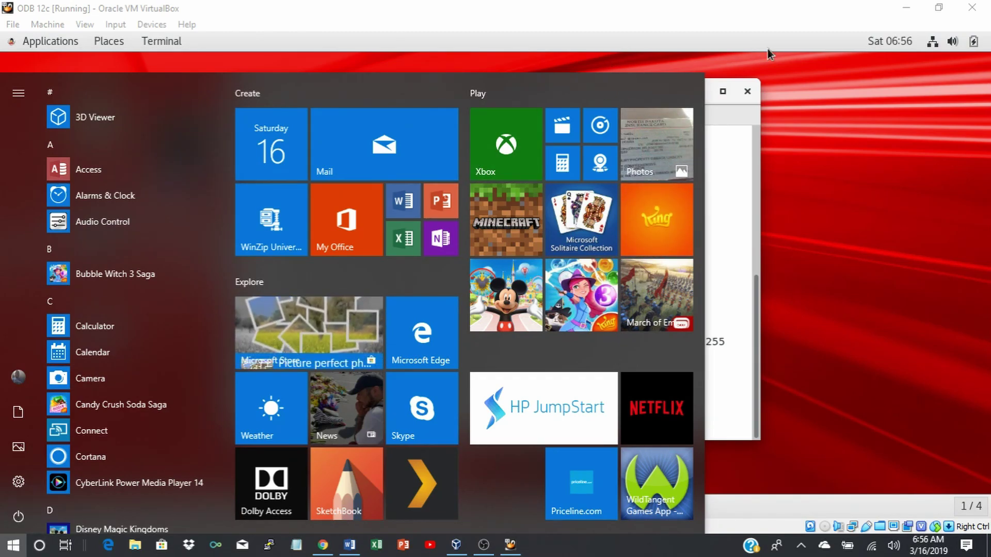
pyautogui.click(828, 199)
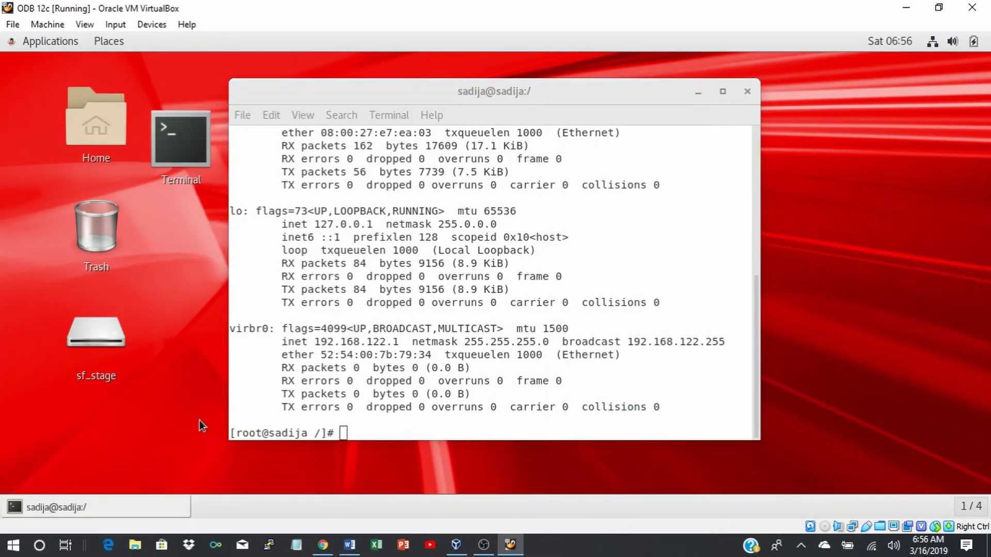
pyautogui.click(39, 545)
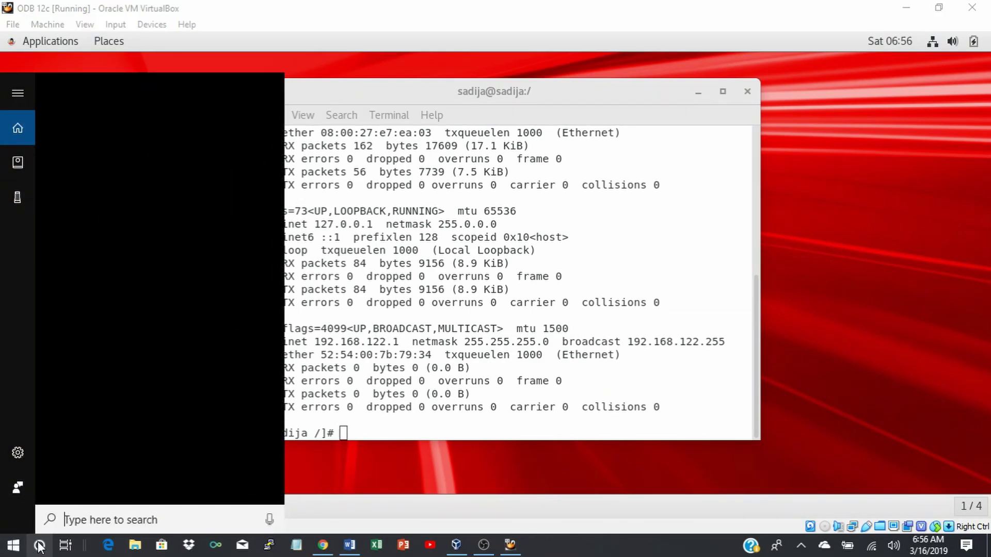
pyautogui.write('comm')
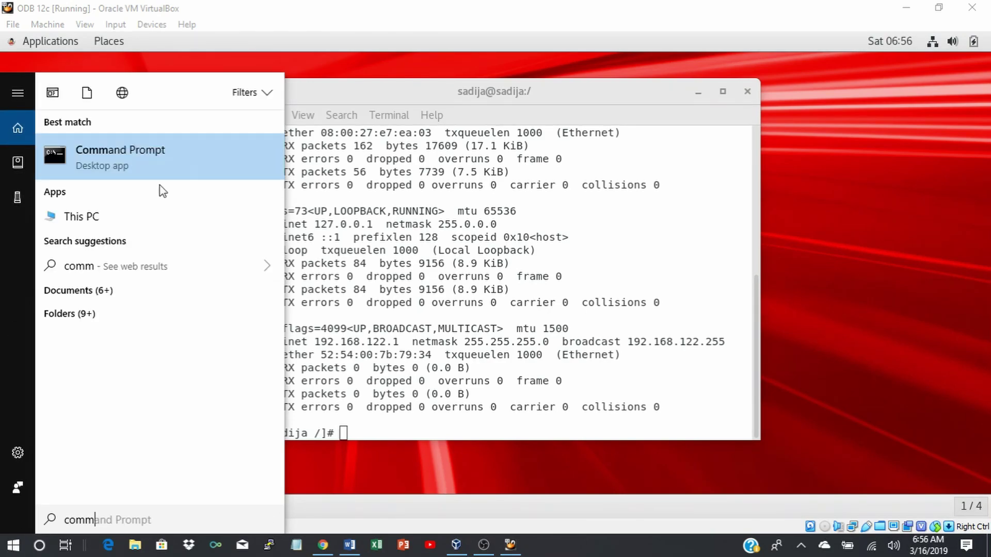
# Open Command Prompt and run ipconfig and hostname to get IPv4 192.168.0.8 and the computer name.
pyautogui.click(147, 165)
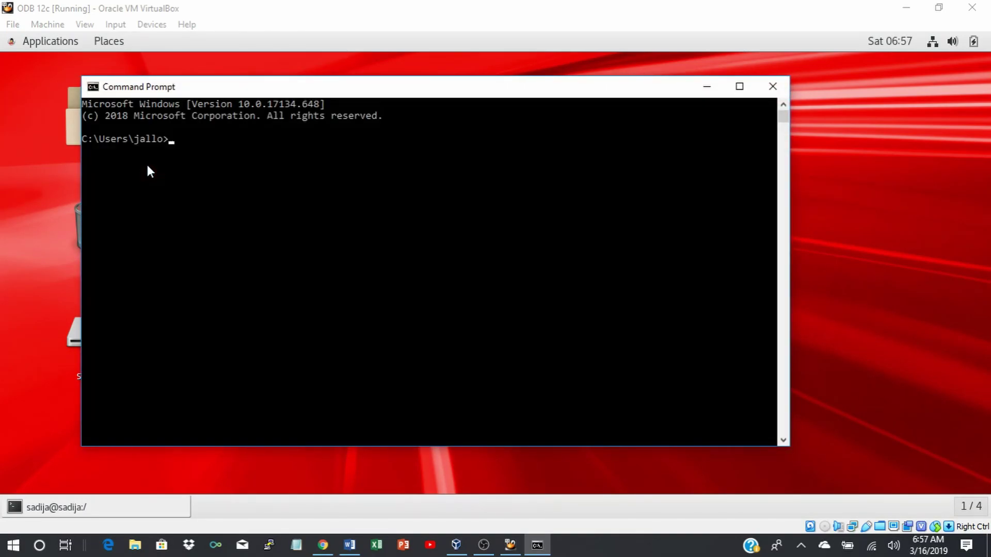
pyautogui.write('ipconfig')
pyautogui.press('Return')
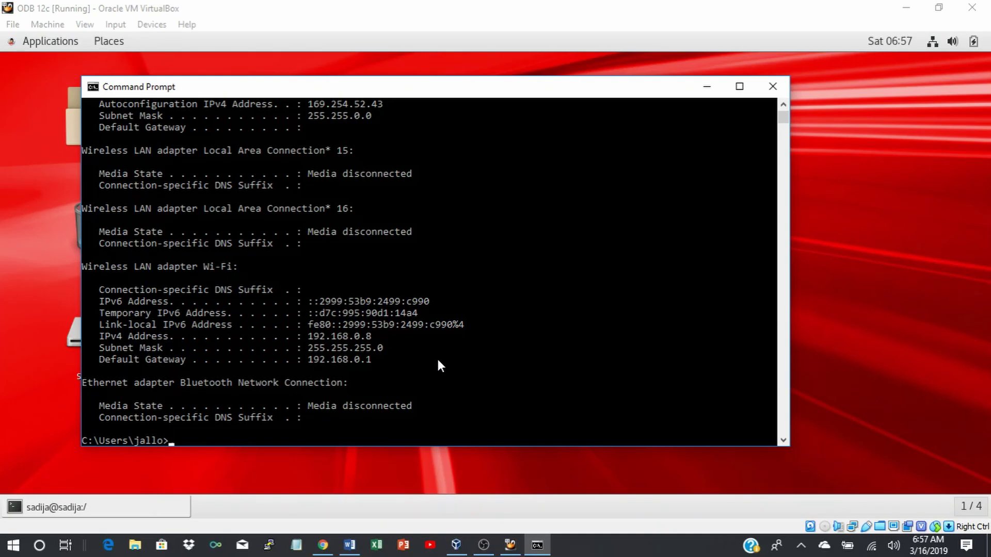
pyautogui.write('hostname')
pyautogui.press('Return')
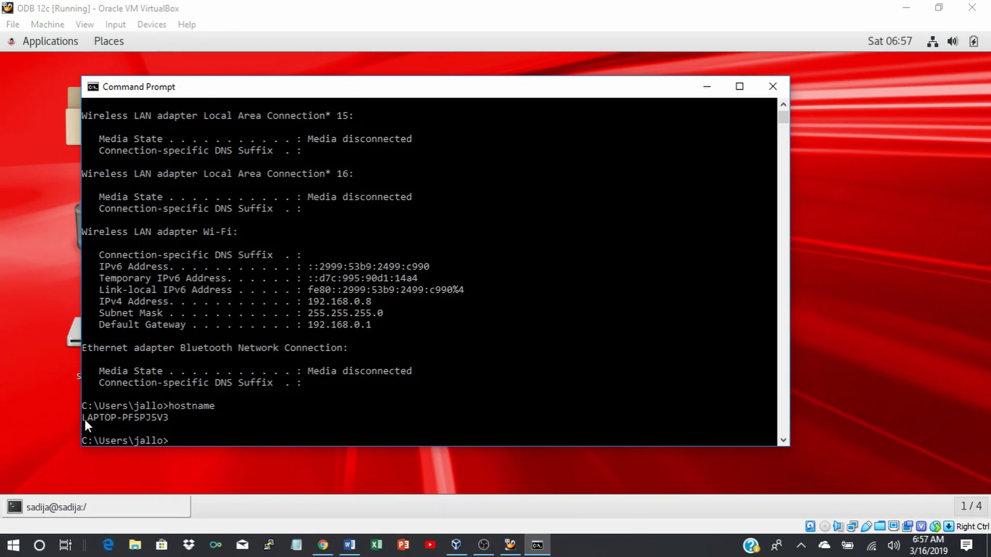
# Select and copy the host name LAPTOP-PF5PJ5V3, then minimize Command Prompt.
pyautogui.click(167, 417)
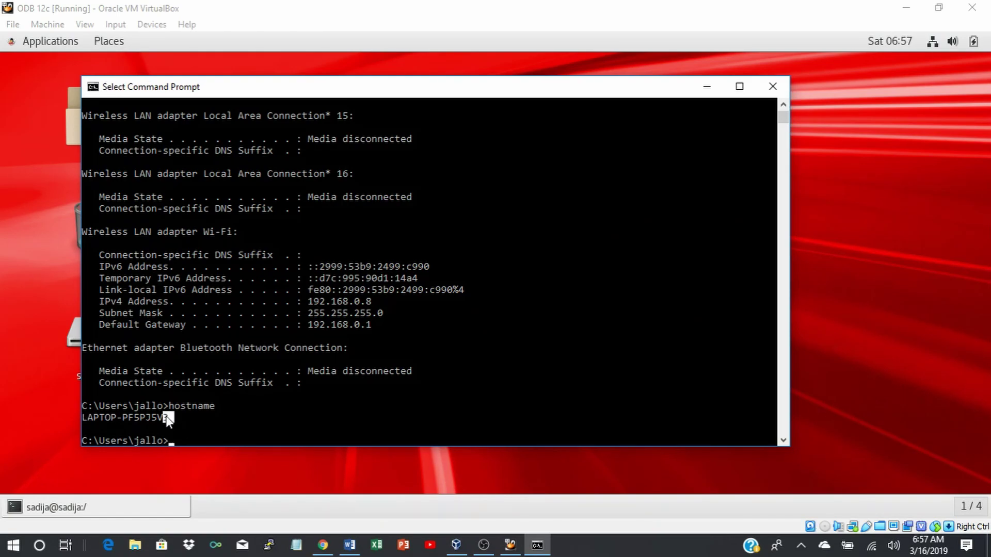
pyautogui.moveTo(92, 420); pyautogui.dragTo(86, 420)
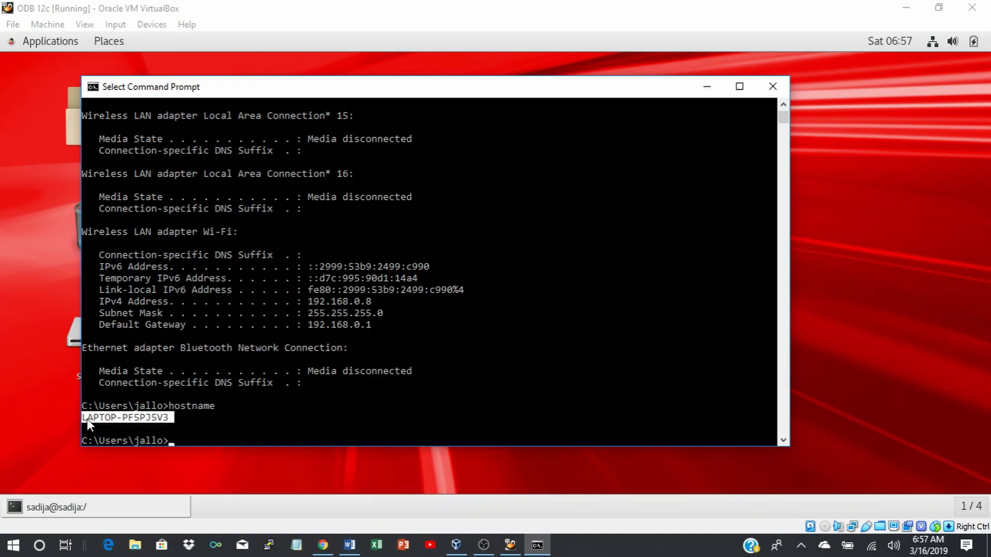
pyautogui.hotkey('ctrl', 'c')
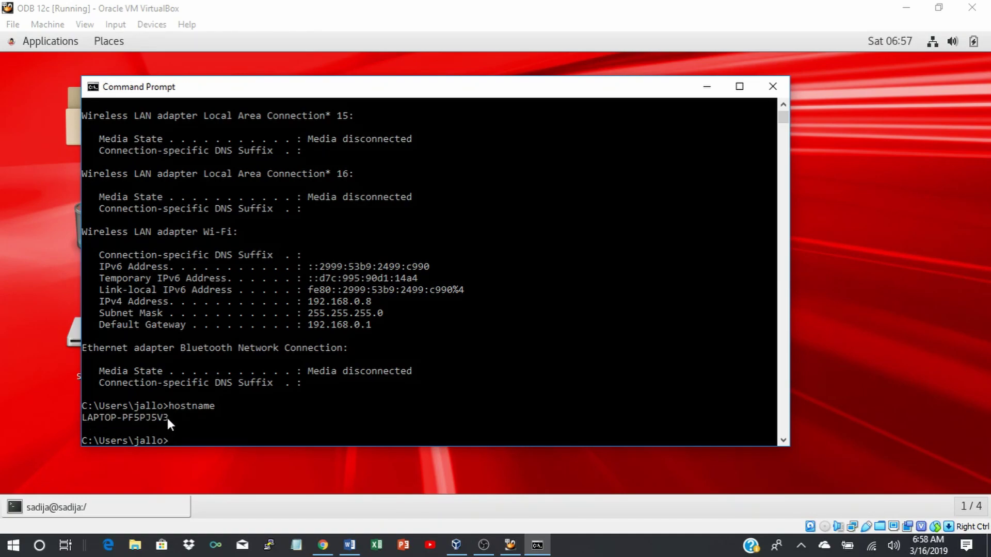
pyautogui.click(168, 417)
pyautogui.moveTo(168, 417); pyautogui.dragTo(79, 416)
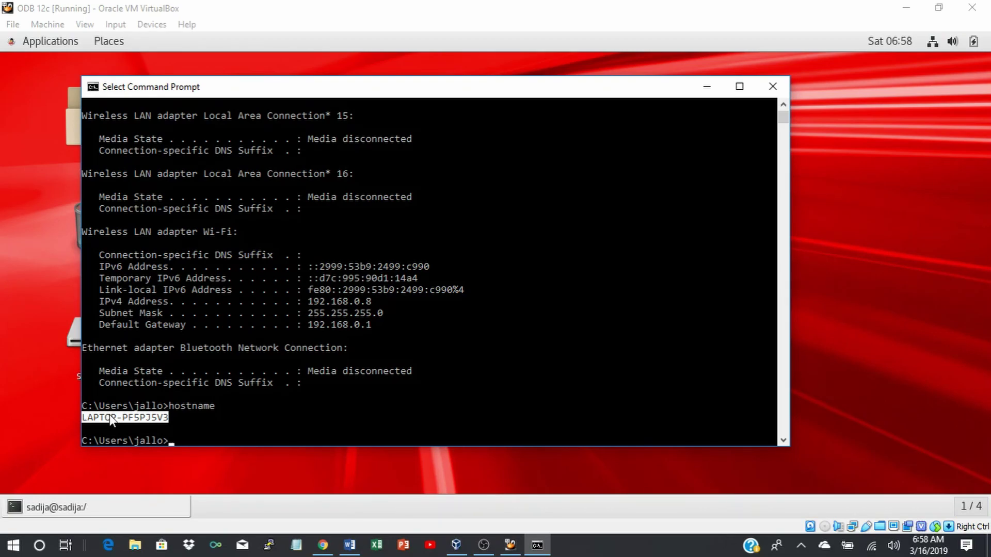
pyautogui.rightClick(100, 423)
pyautogui.rightClick(100, 424)
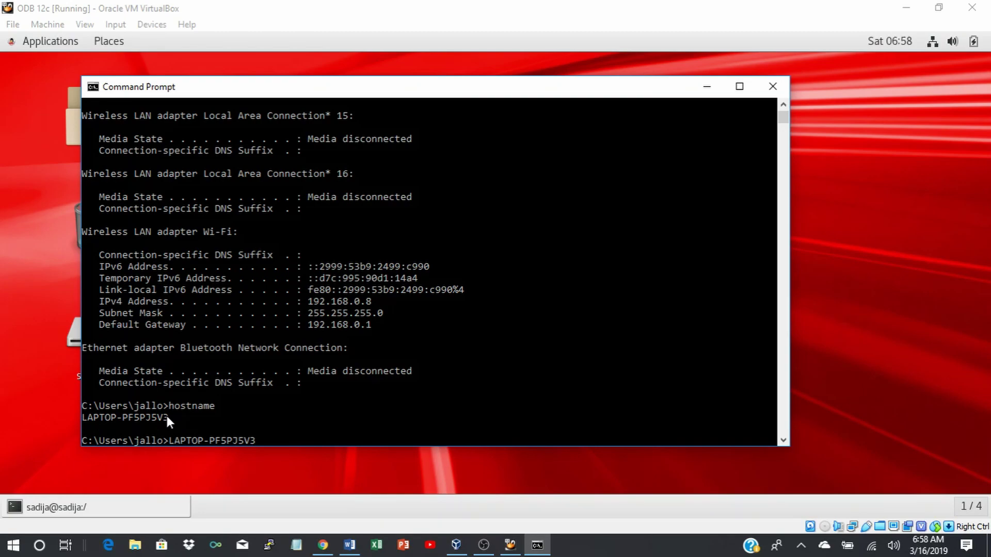
pyautogui.moveTo(170, 417); pyautogui.dragTo(82, 418)
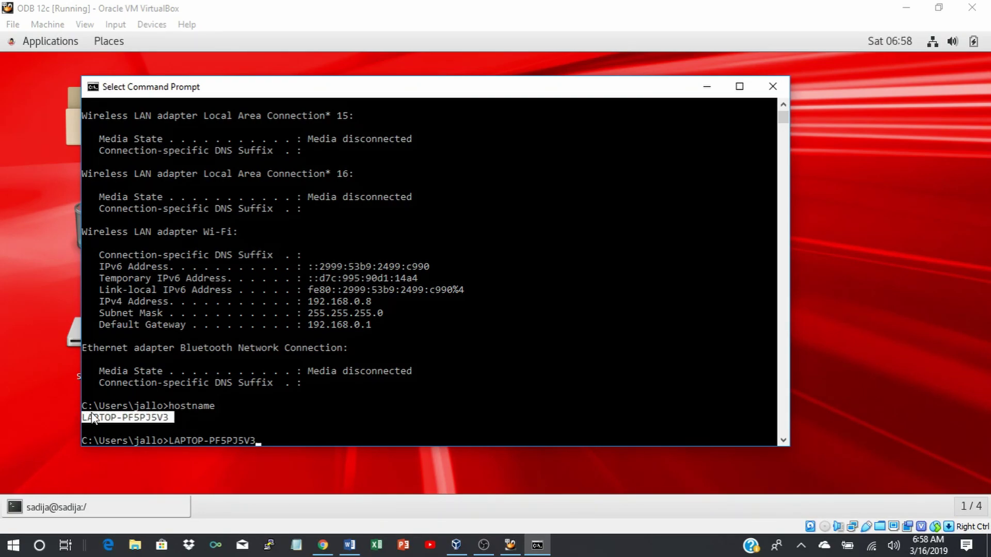
pyautogui.rightClick(101, 415)
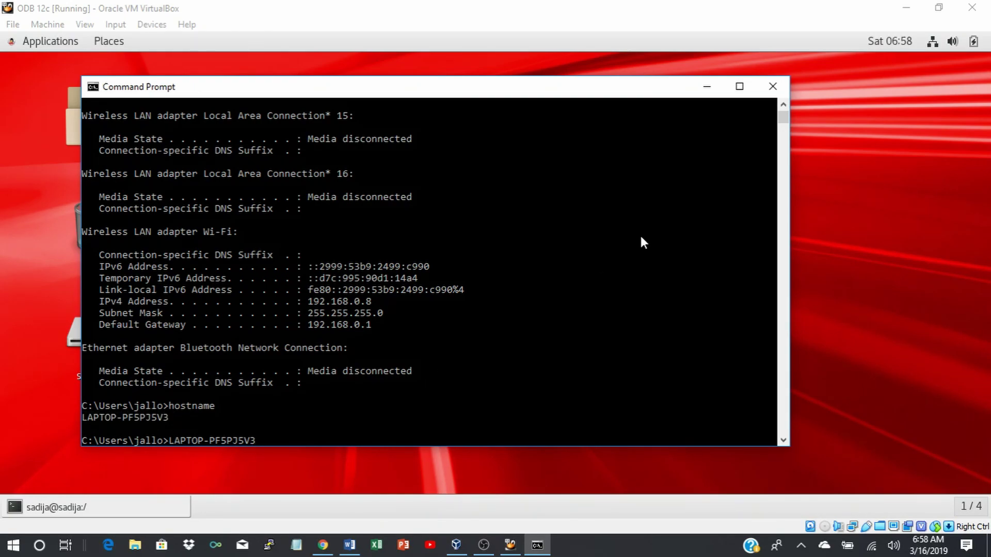
pyautogui.click(700, 96)
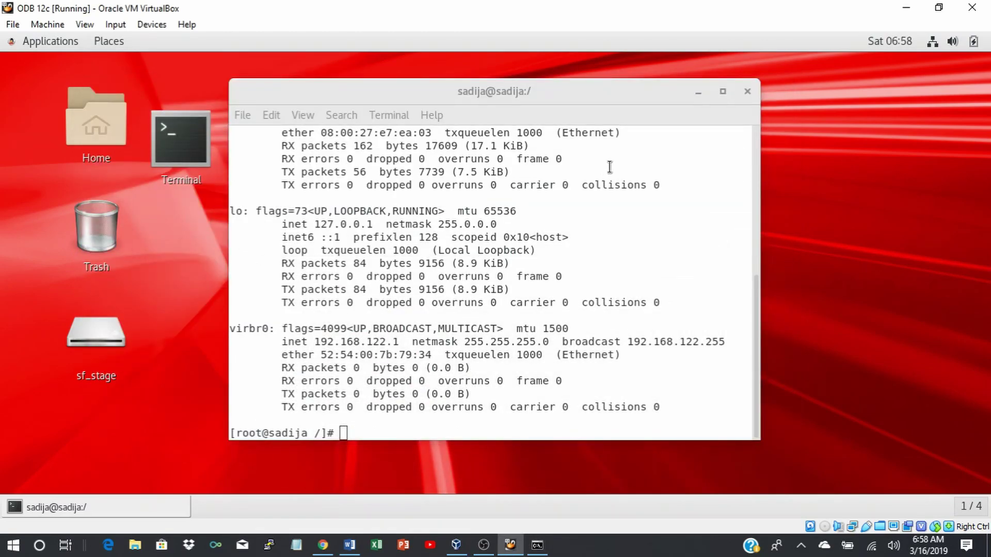
# Focus the guest terminal and type vi /etc/hosts at the root prompt.
pyautogui.click(343, 432)
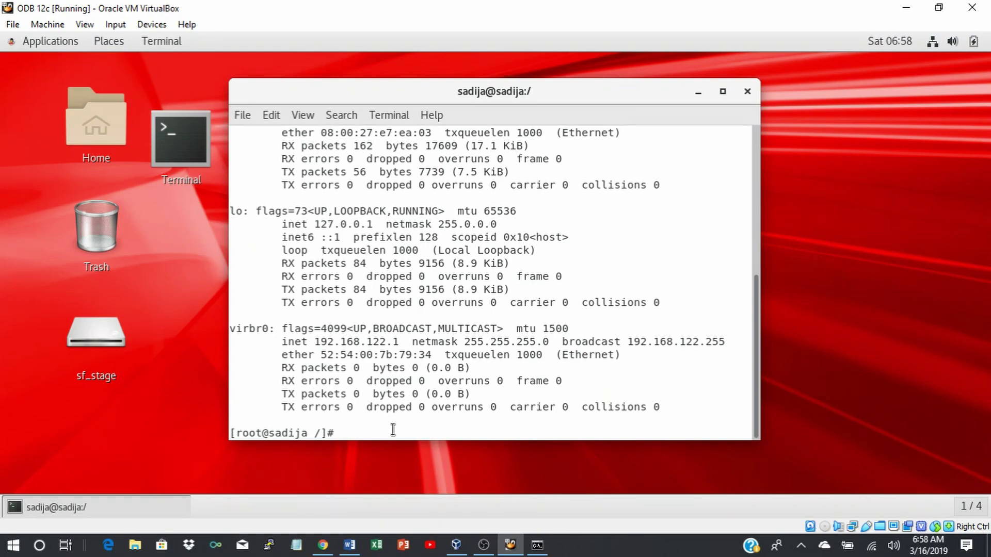
pyautogui.write('vi /etc/hosts')
# Open /etc/hosts in vi and, in insert mode, start a new line below the ::1 entry.
pyautogui.press('Return')
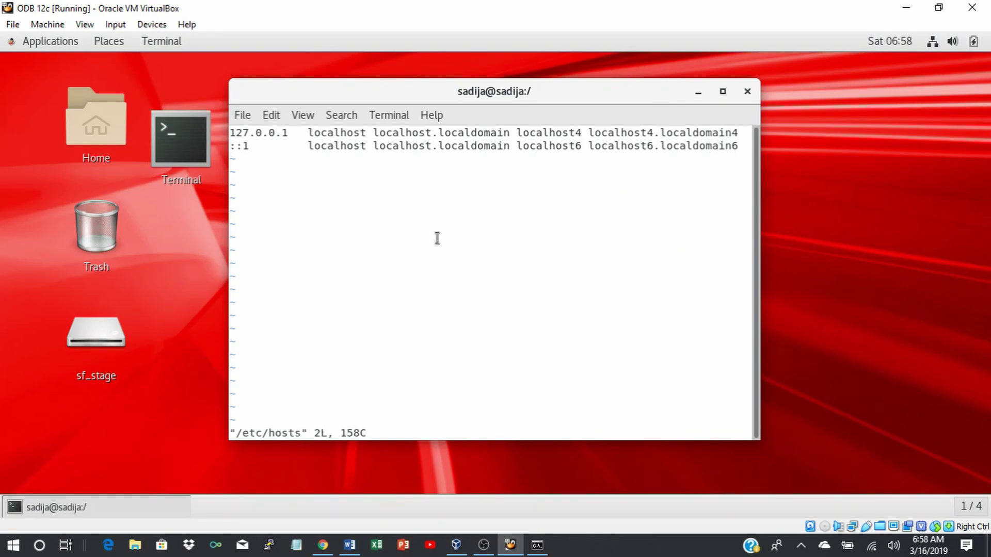
pyautogui.press('Down')
pyautogui.press('i')
pyautogui.press('Right')
pyautogui.press('Right')
pyautogui.press('Right')
pyautogui.press('Right')
pyautogui.press('Right')
pyautogui.press('Right')
pyautogui.press('Right')
pyautogui.press('Right')
pyautogui.press('Right')
pyautogui.press('Right')
pyautogui.press('Right')
pyautogui.press('Right')
pyautogui.press('Right')
pyautogui.press('Right')
pyautogui.press('Right')
pyautogui.press('Right')
pyautogui.press('Right')
pyautogui.press('Right')
pyautogui.press('Right')
pyautogui.press('Right')
pyautogui.press('Right')
pyautogui.press('Right')
pyautogui.press('Right')
pyautogui.press('Right')
pyautogui.press('Right')
pyautogui.press('Right')
pyautogui.press('Right')
pyautogui.press('Right')
pyautogui.press('Right')
pyautogui.press('Right')
pyautogui.press('Right')
pyautogui.press('Right')
pyautogui.press('Right')
pyautogui.press('Right')
pyautogui.press('Right')
pyautogui.press('Right')
pyautogui.press('Right')
pyautogui.press('Right')
pyautogui.press('Right')
pyautogui.press('Right')
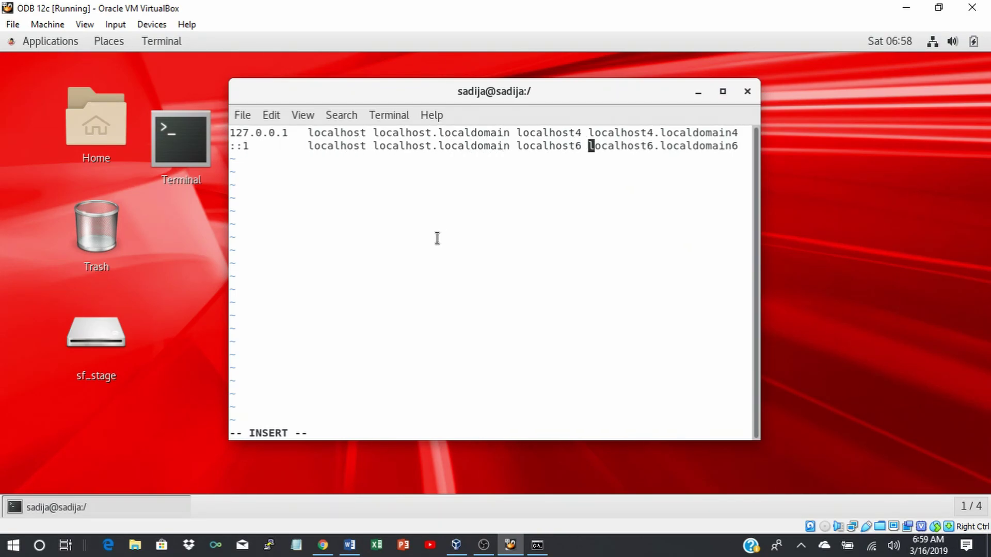
pyautogui.press('Return')
# Add a line mapping 192.168.0.13 to the guest's hostname, then start a 192.168.0.8 line.
pyautogui.write('192.168.0.13 ')
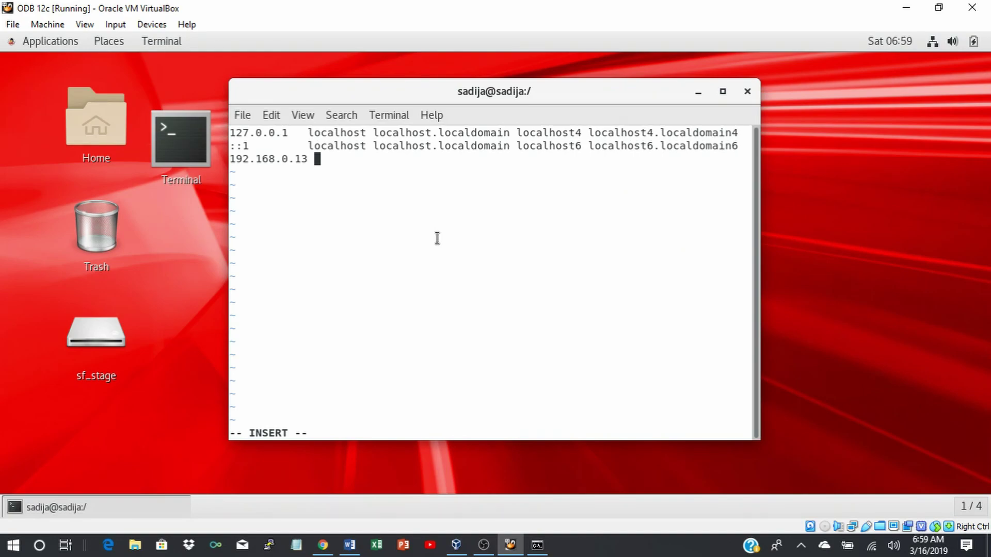
pyautogui.write(' sadija.com')
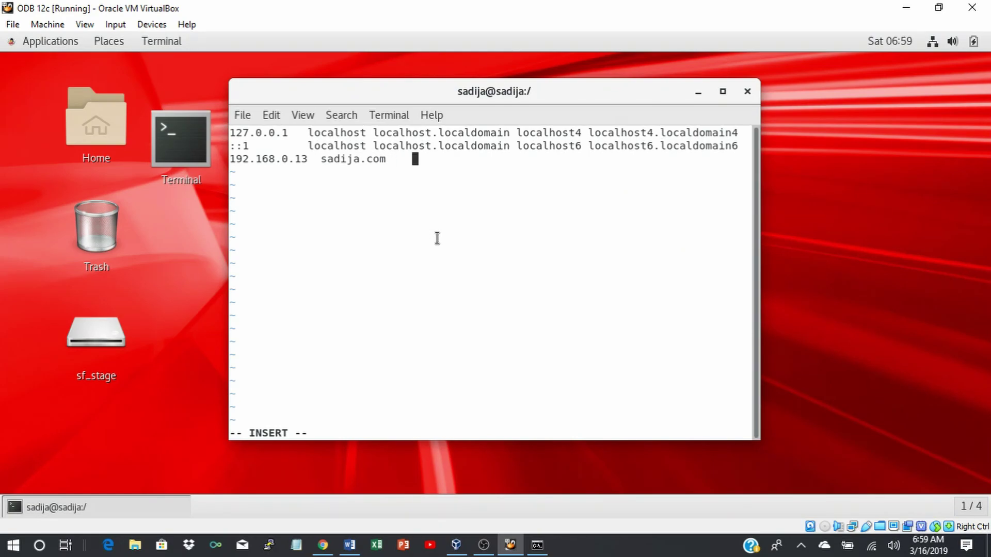
pyautogui.write('dija')
pyautogui.press('Return')
pyautogui.write('192.168.0.8')
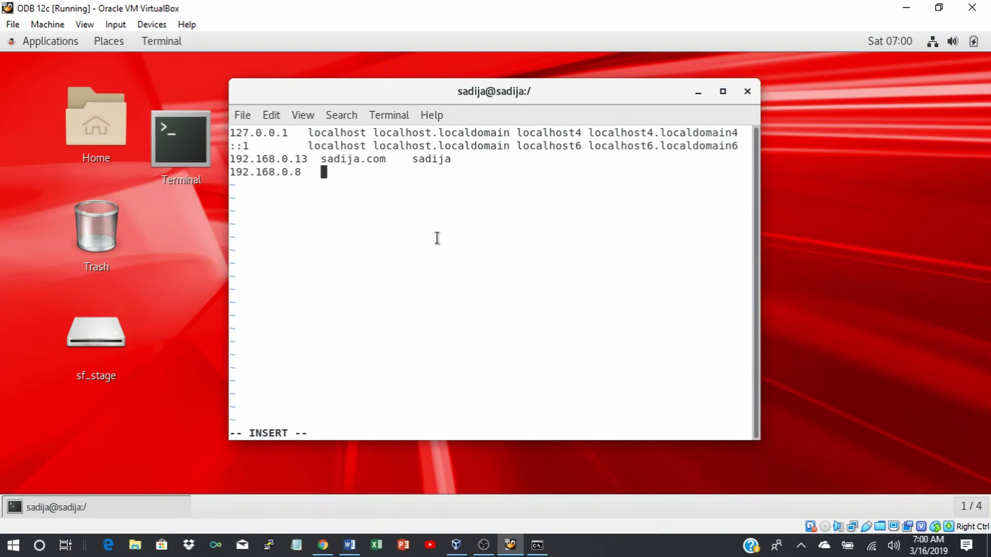
pyautogui.press('BackSpace')
# Paste LAPTOP-PF5PJ5V3 twice after 192.168.0.8, then save /etc/hosts with :wq.
pyautogui.rightClick(325, 172)
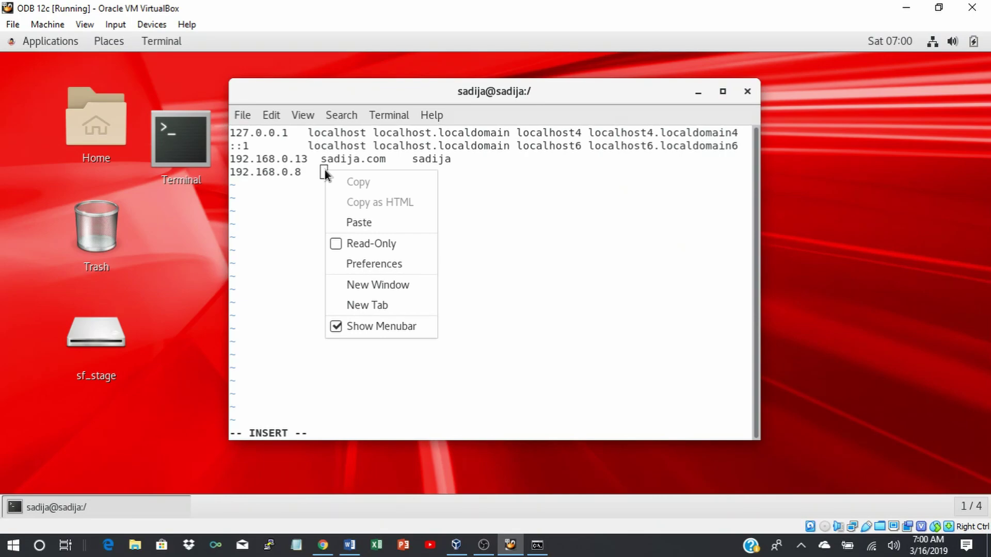
pyautogui.click(358, 222)
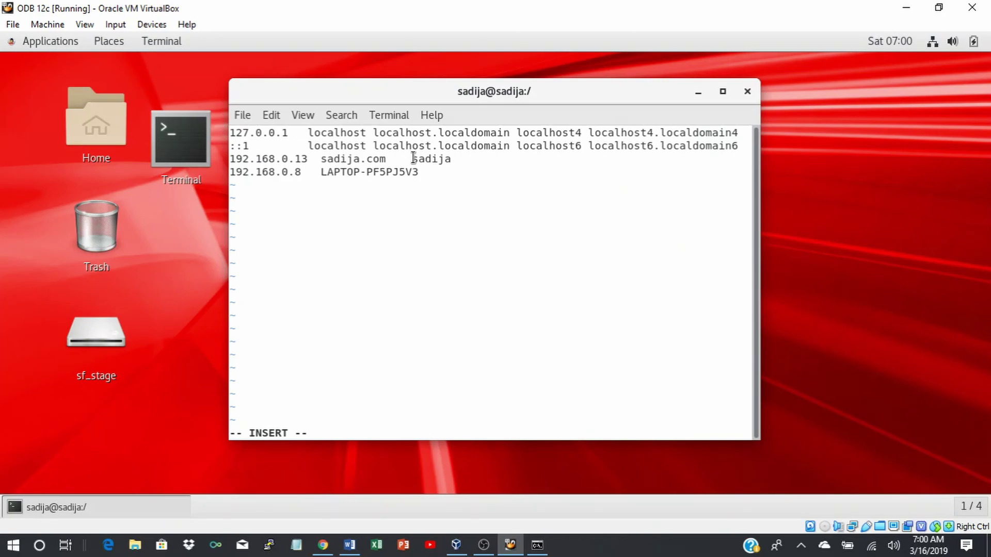
pyautogui.rightClick(441, 174)
pyautogui.click(472, 229)
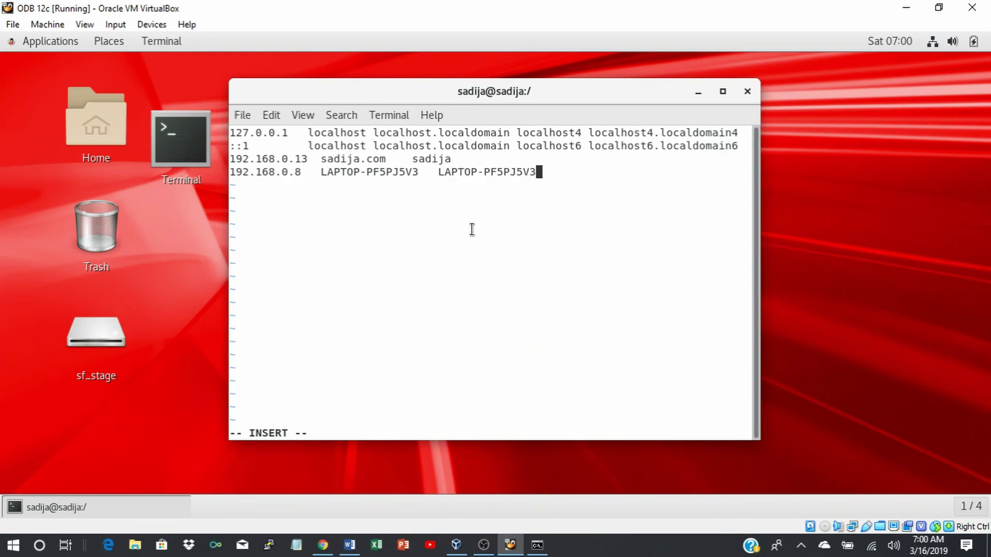
pyautogui.press('Up')
pyautogui.press('Left')
pyautogui.press('Left')
pyautogui.press('Left')
pyautogui.press('Left')
pyautogui.press('Left')
pyautogui.press('Left')
pyautogui.press('Left')
pyautogui.press('Escape')
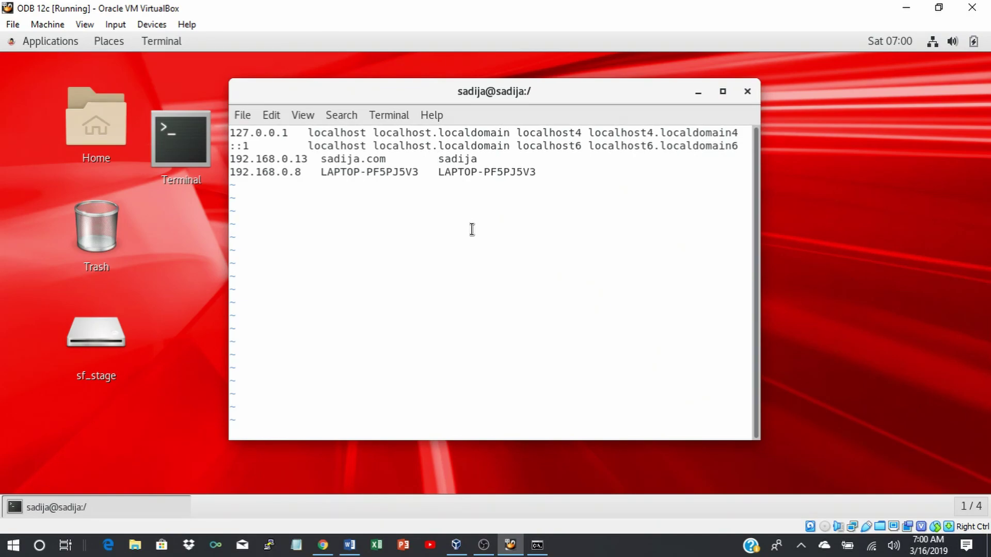
pyautogui.write(':wq')
pyautogui.press('Return')
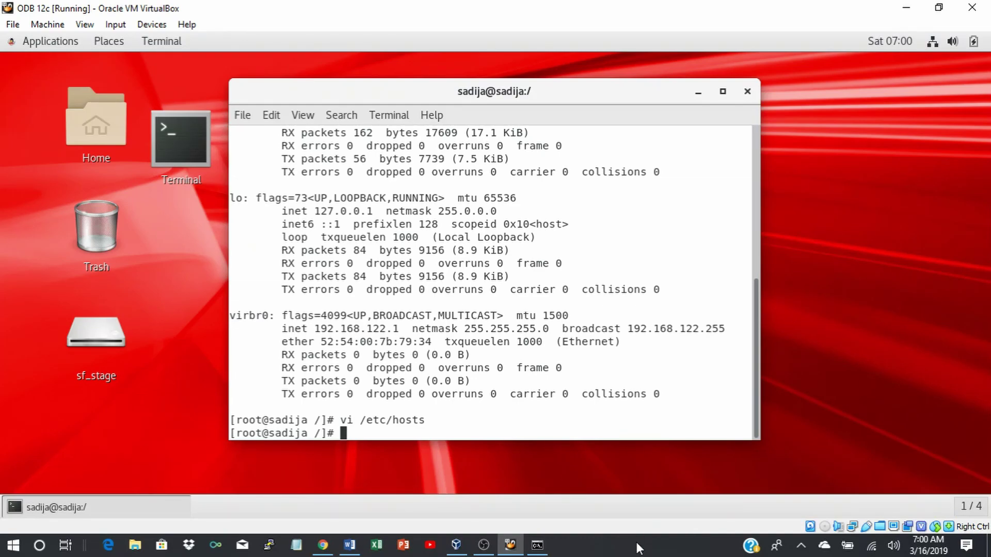
# Reopen /etc/hosts, copy the two new host entries, and quit vi with :wq.
pyautogui.press('Up')
pyautogui.press('Return')
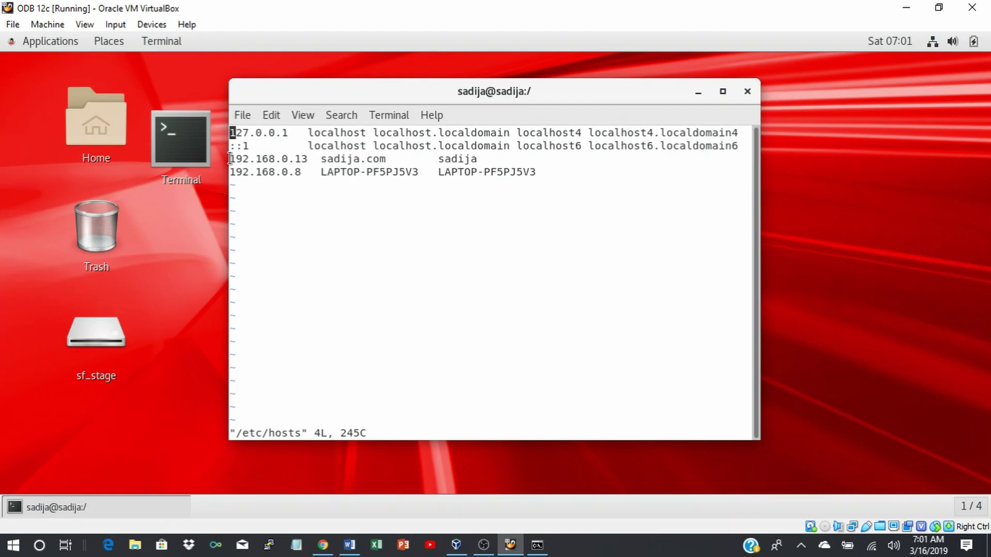
pyautogui.moveTo(231, 158); pyautogui.dragTo(535, 172)
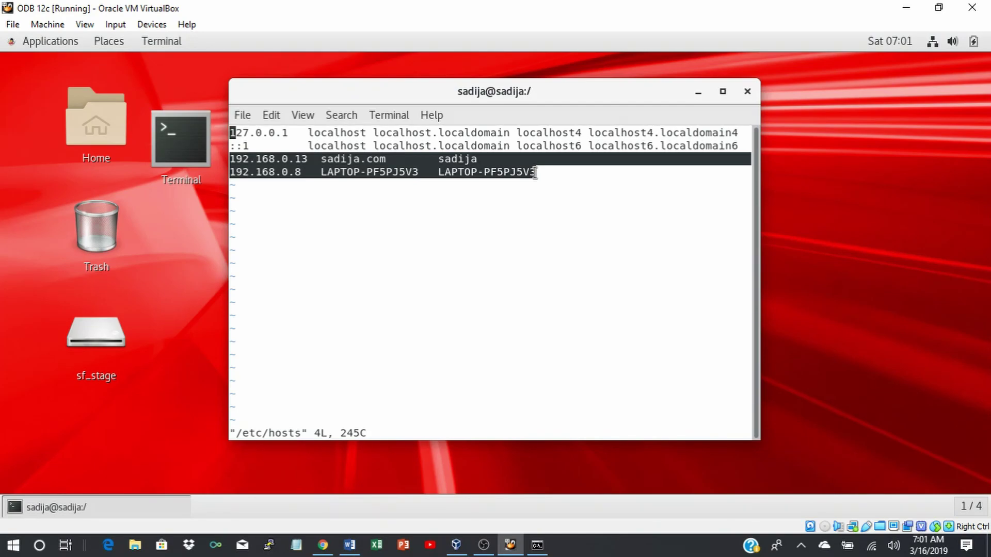
pyautogui.rightClick(500, 171)
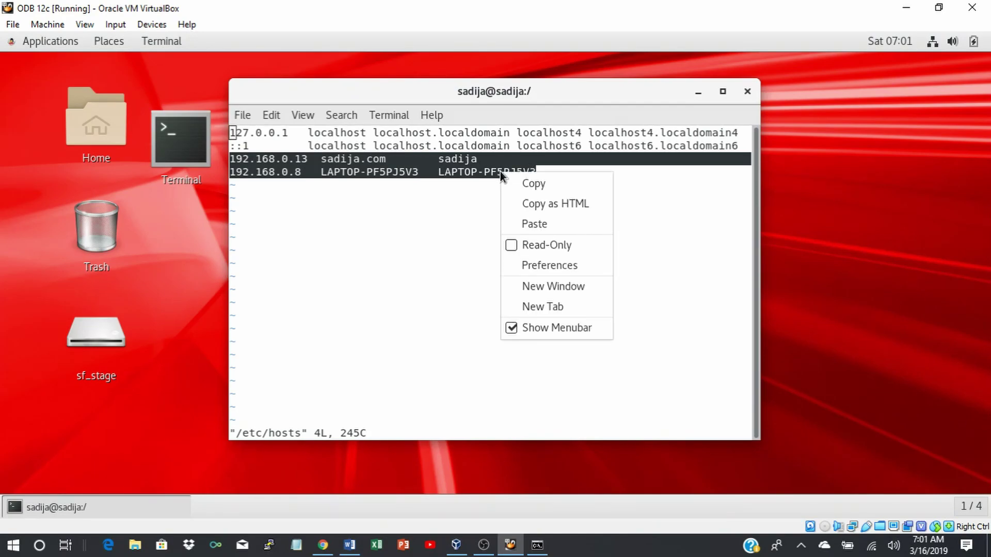
pyautogui.click(525, 181)
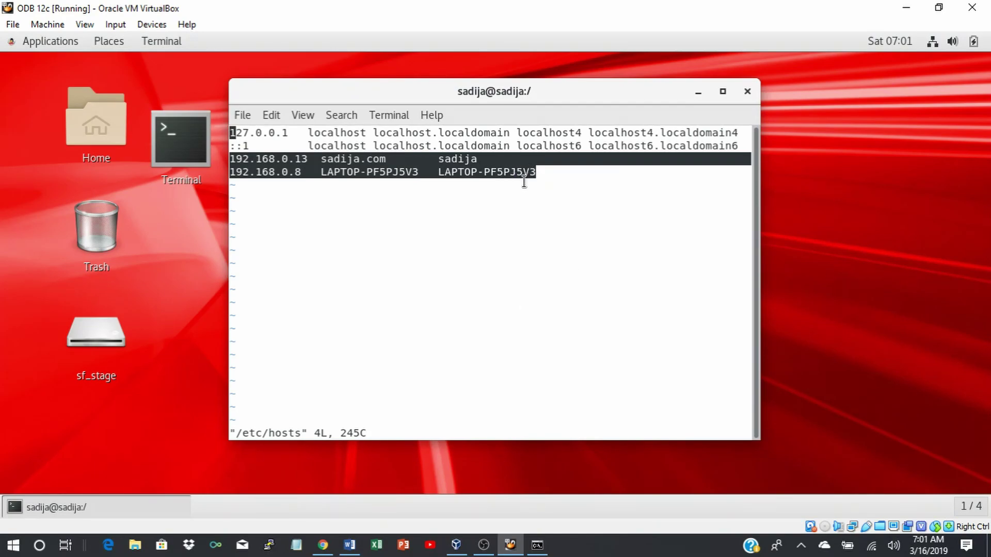
pyautogui.click(572, 266)
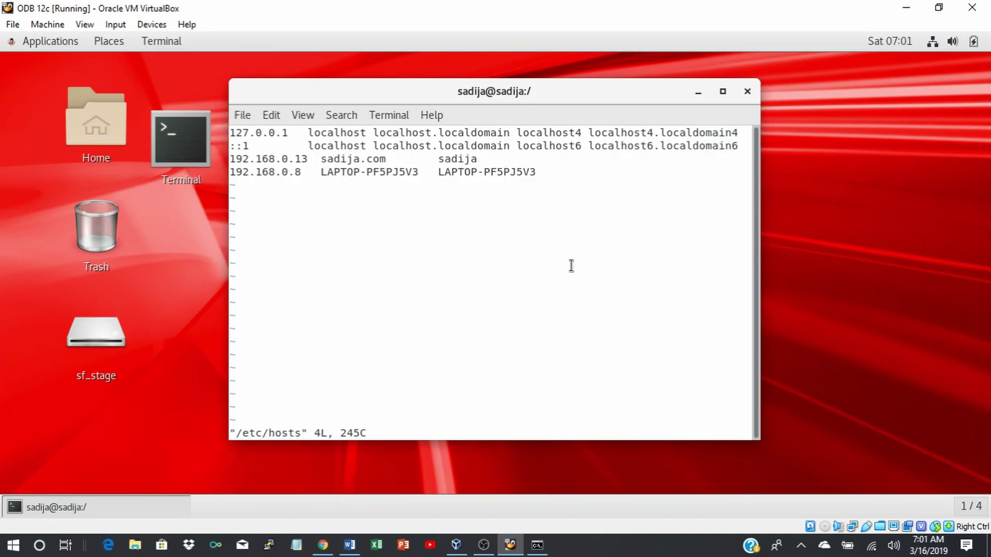
pyautogui.hotkey('shift', ';')
pyautogui.write('wq')
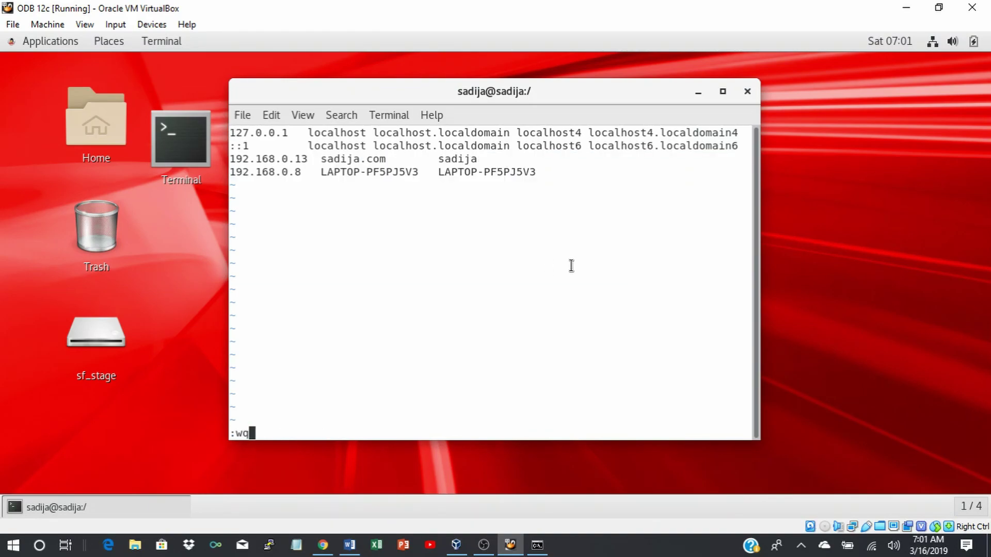
pyautogui.press('Return')
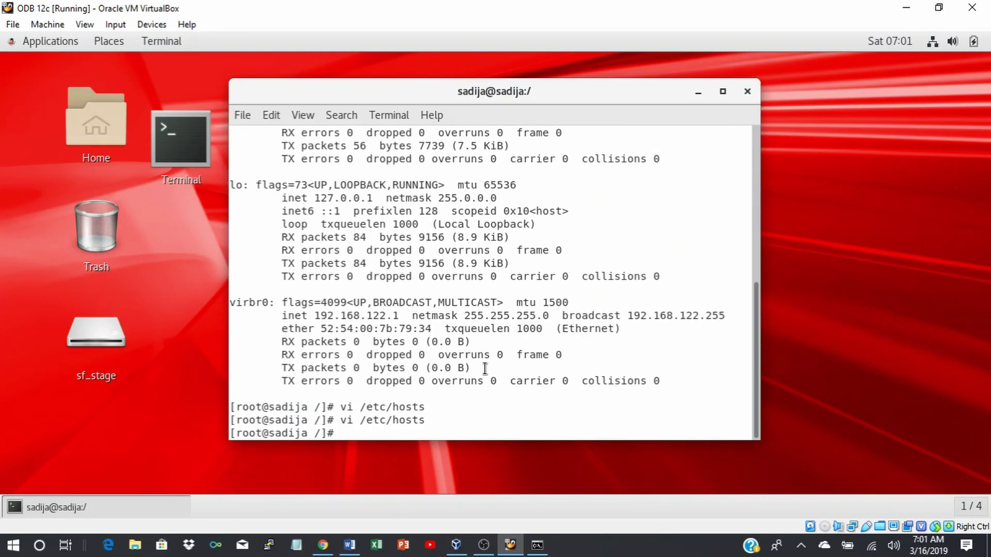
# From Task Manager's Run new task, start Notepad with administrative privileges ticked.
pyautogui.rightClick(597, 552)
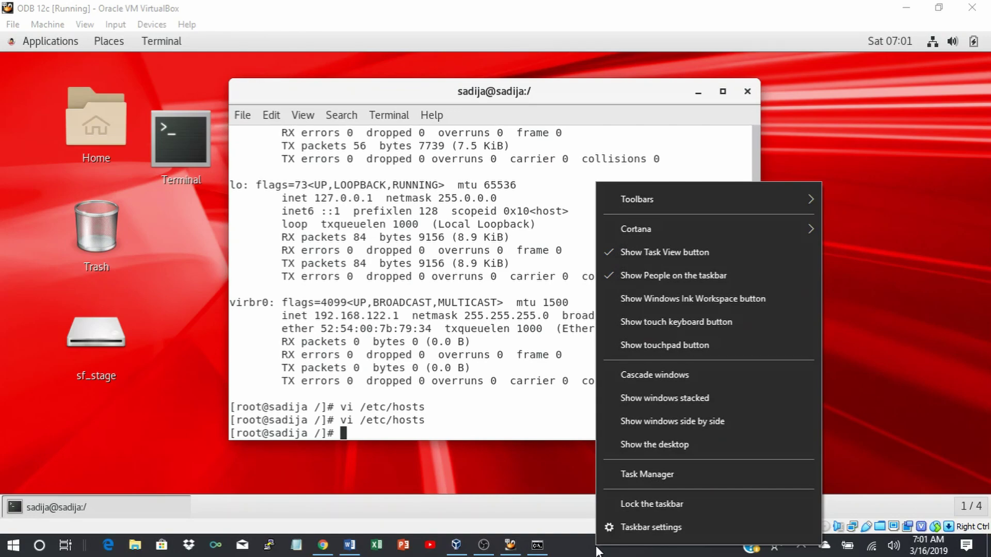
pyautogui.click(642, 476)
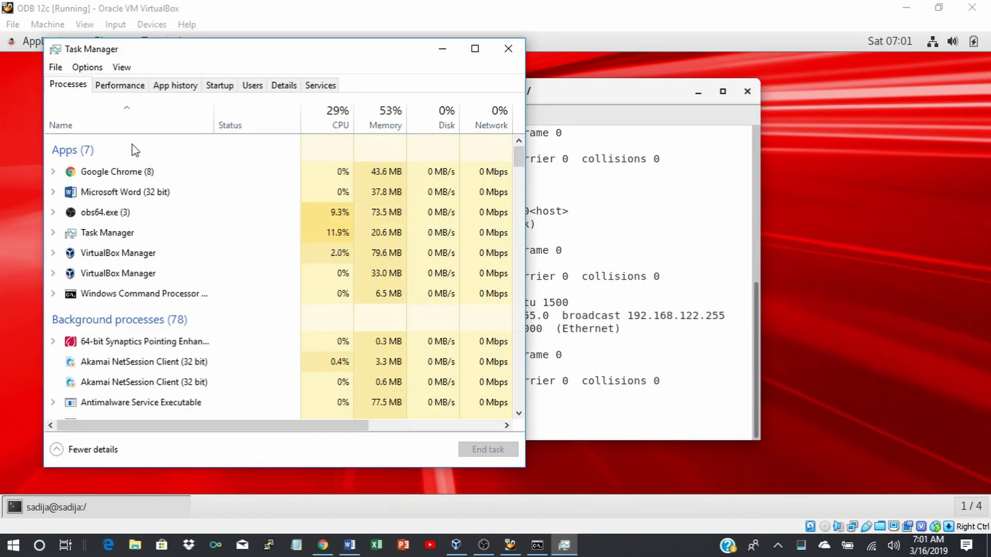
pyautogui.click(55, 68)
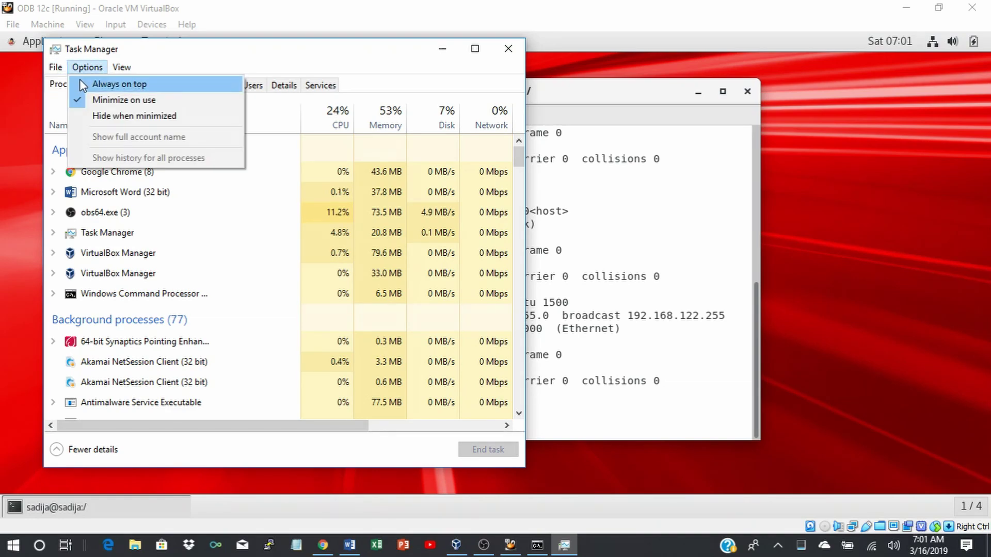
pyautogui.click(88, 85)
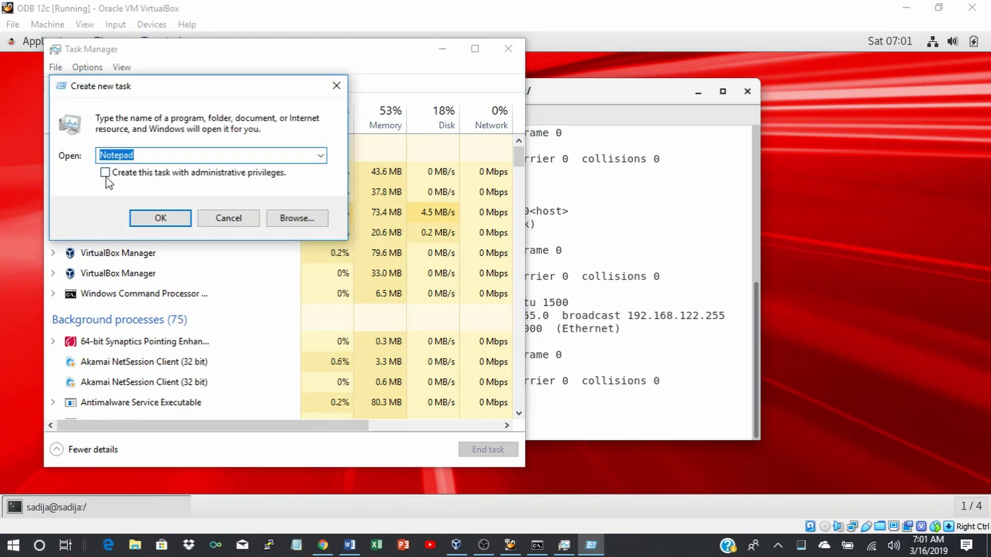
pyautogui.click(105, 174)
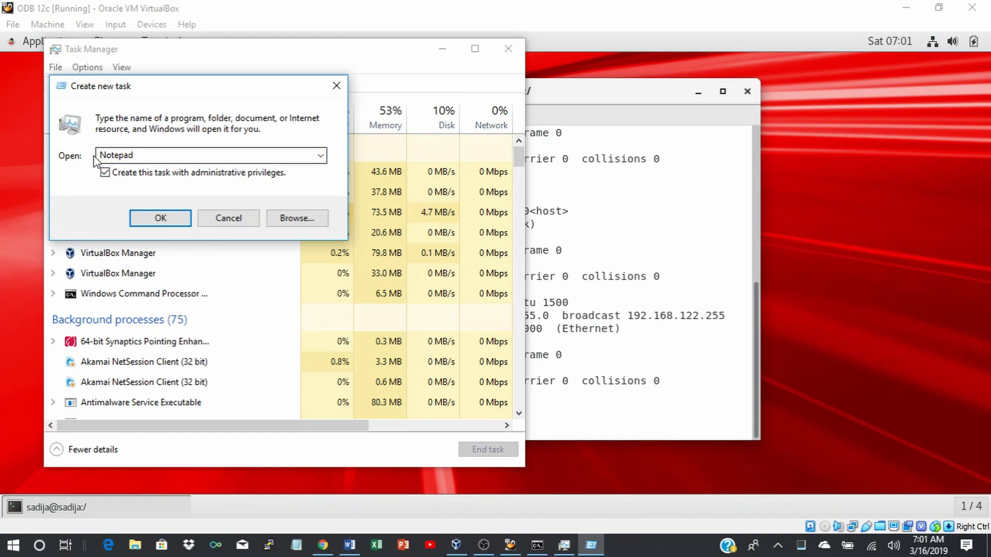
pyautogui.click(156, 219)
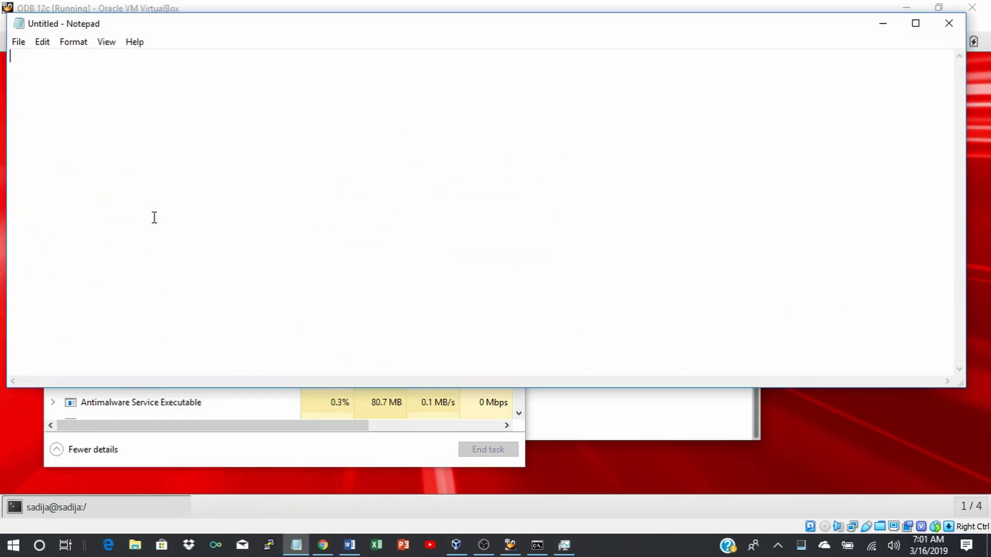
# Start opening a file in Notepad with the file type filter set to All Files (*.*).
pyautogui.click(20, 44)
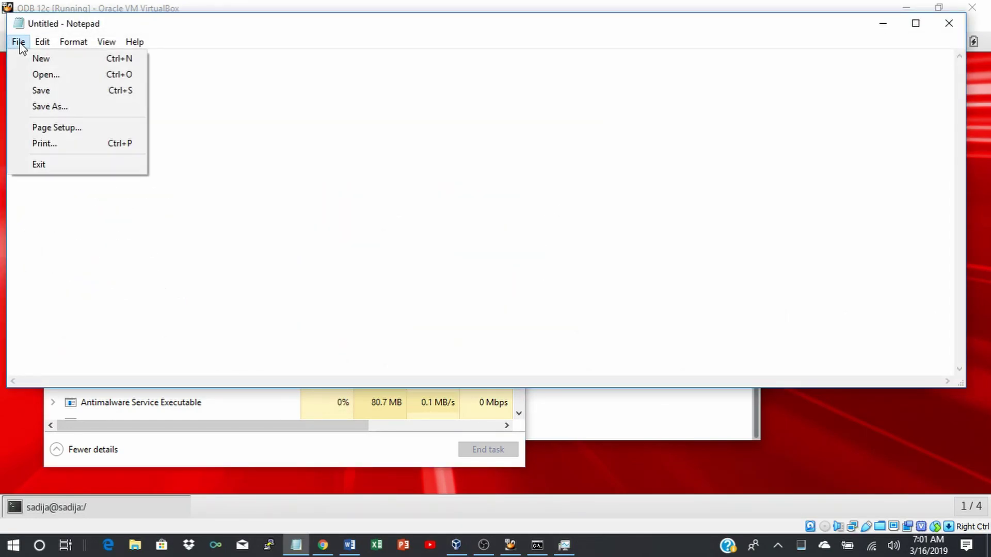
pyautogui.click(44, 75)
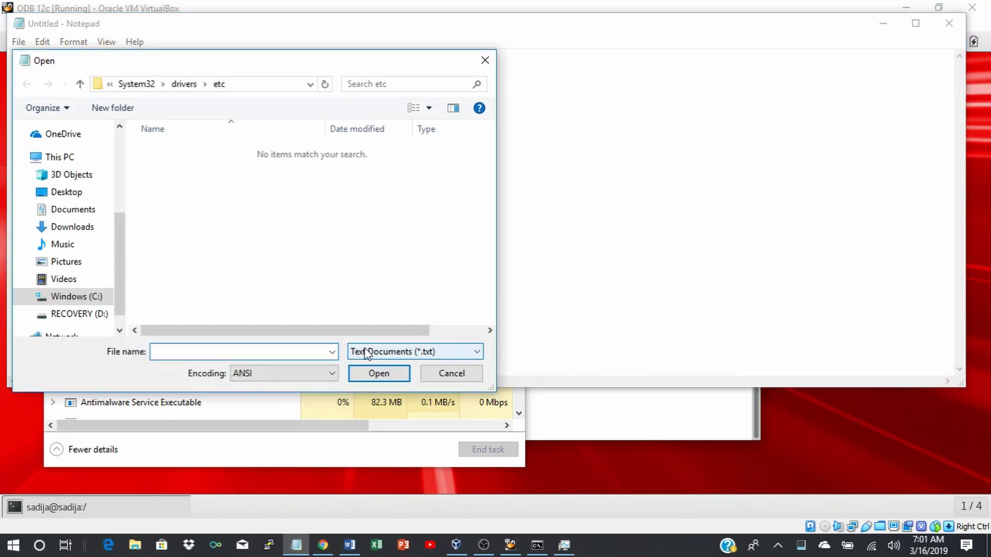
pyautogui.click(478, 352)
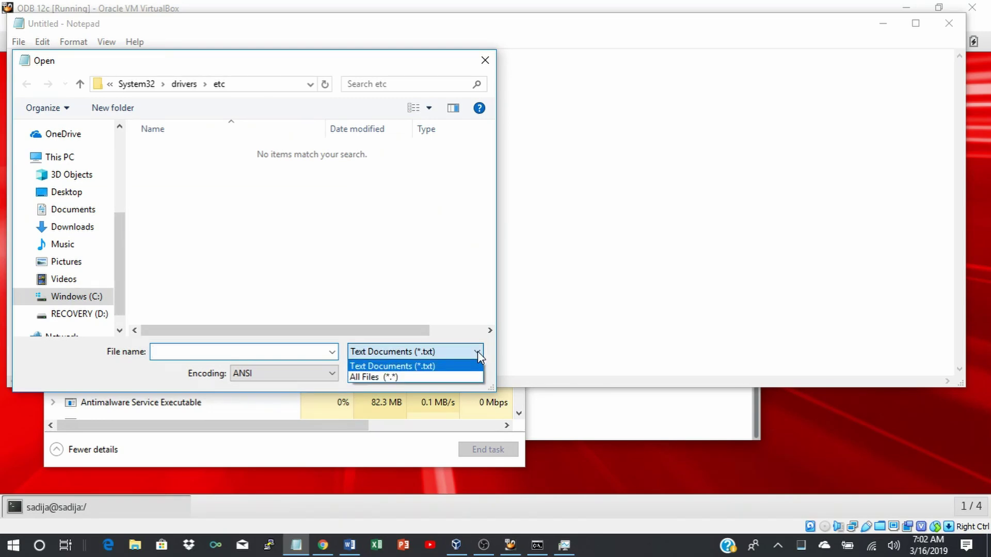
pyautogui.click(388, 377)
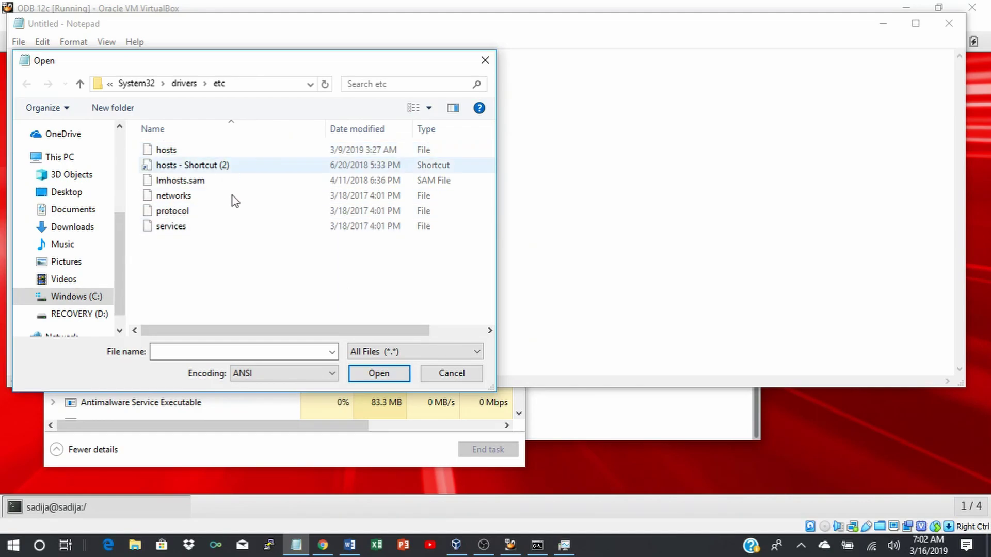
# Navigate up to This PC, then into the C: drive's Windows folder.
pyautogui.click(80, 85)
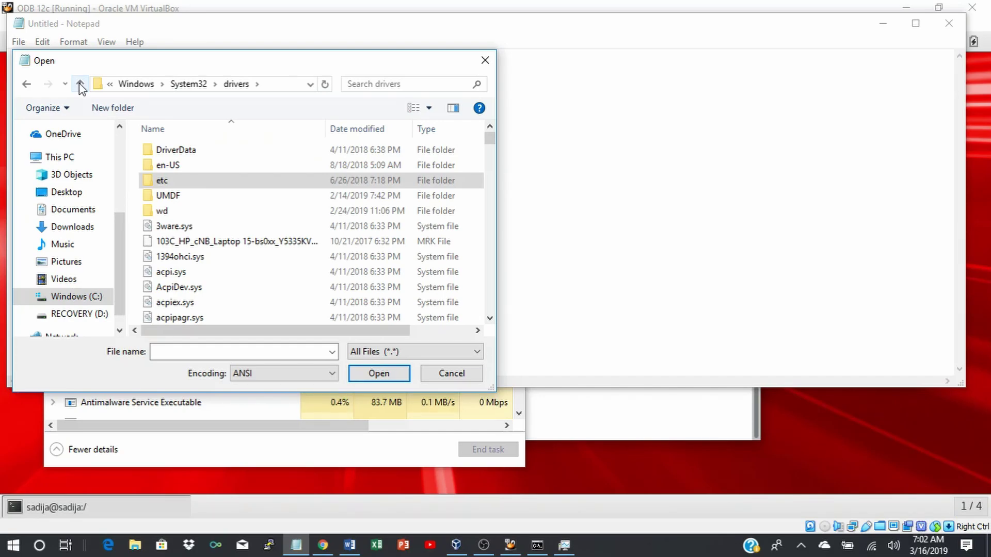
pyautogui.click(80, 85)
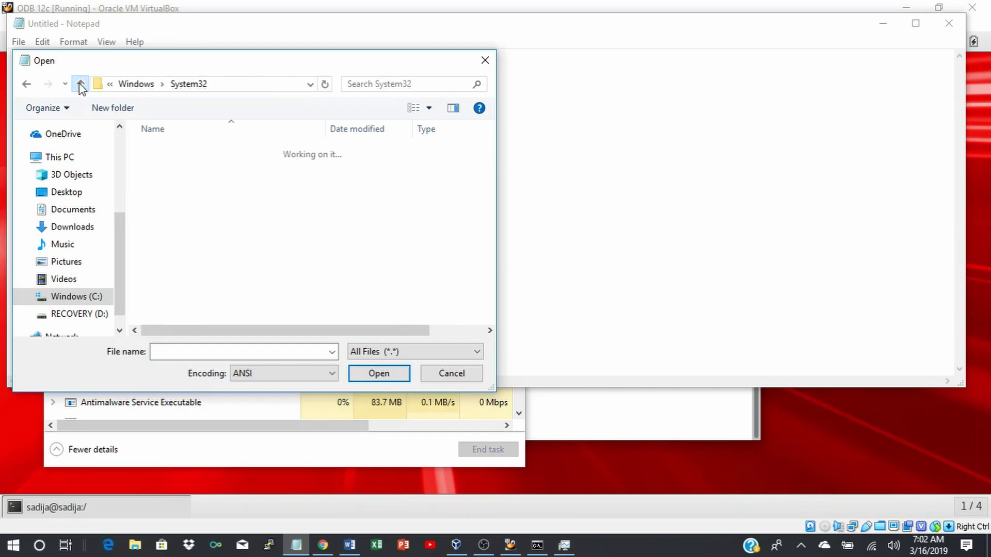
pyautogui.click(80, 84)
pyautogui.click(80, 84)
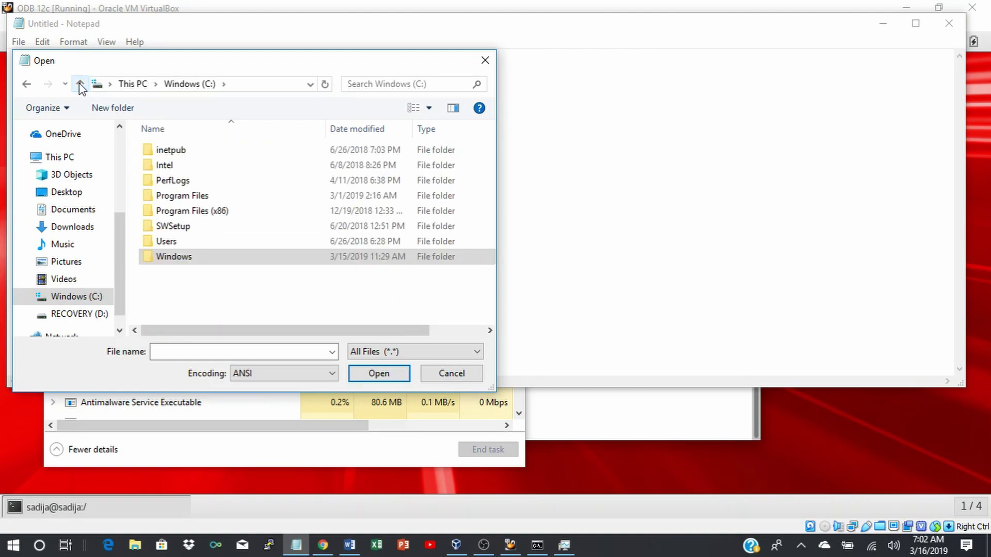
pyautogui.click(80, 85)
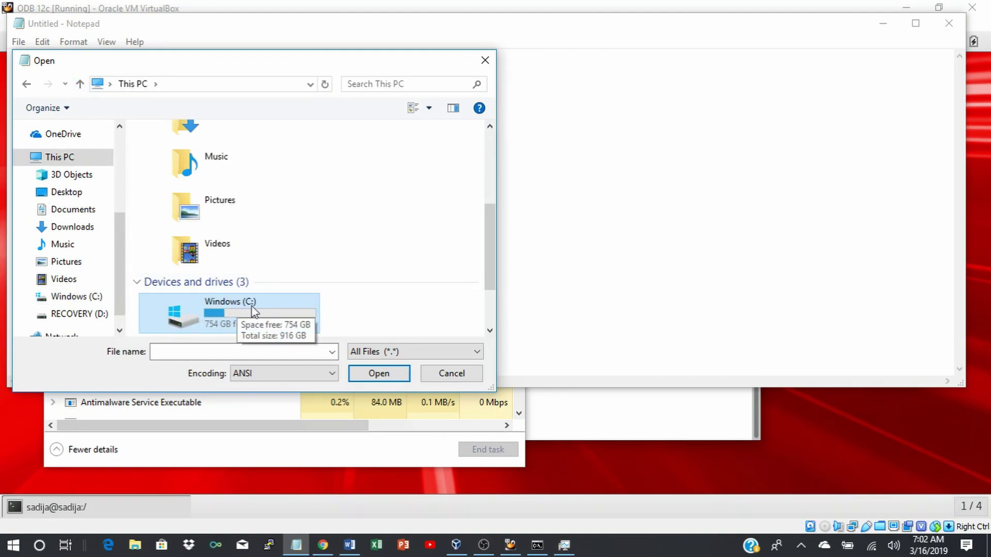
pyautogui.doubleClick(212, 308)
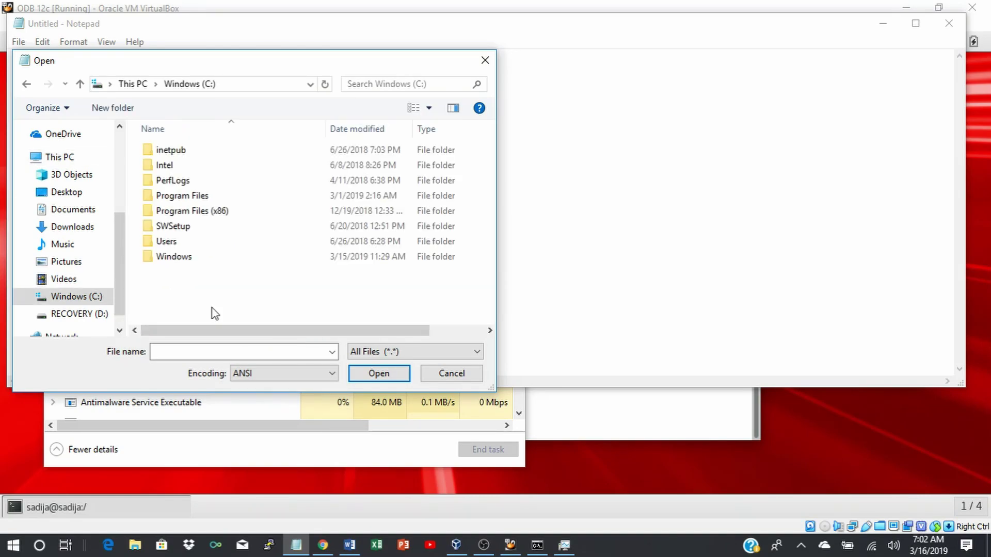
pyautogui.doubleClick(173, 259)
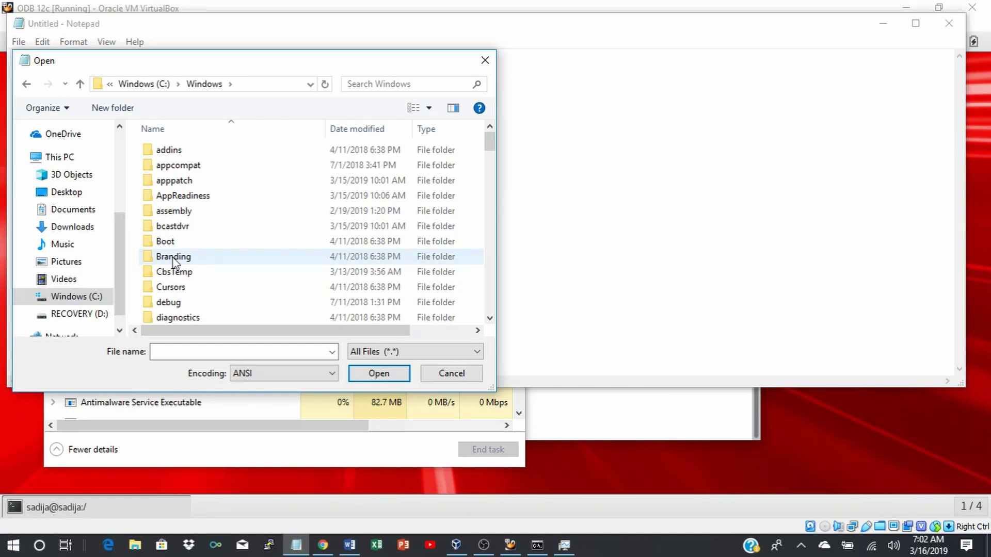
pyautogui.scroll(-6, 237, 250)
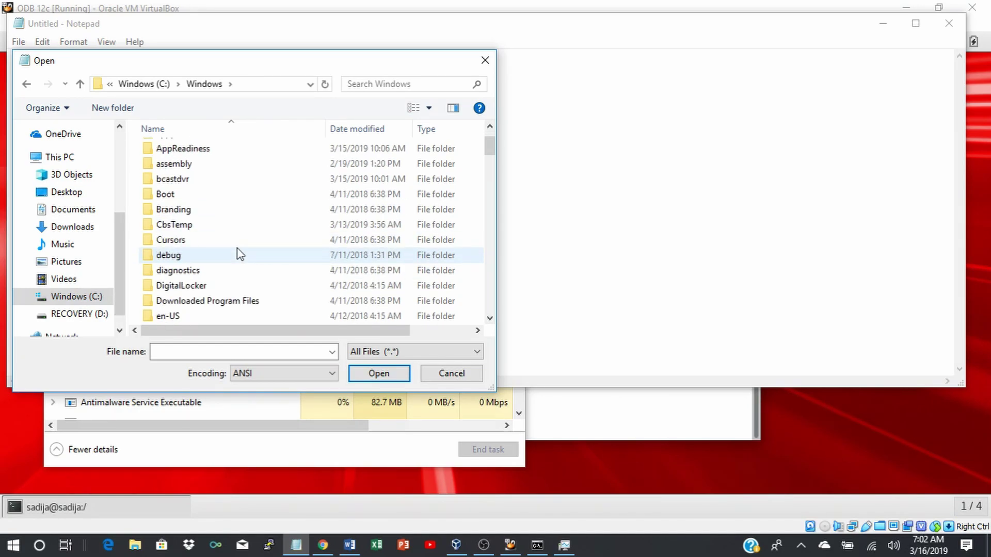
pyautogui.scroll(-8, 237, 249)
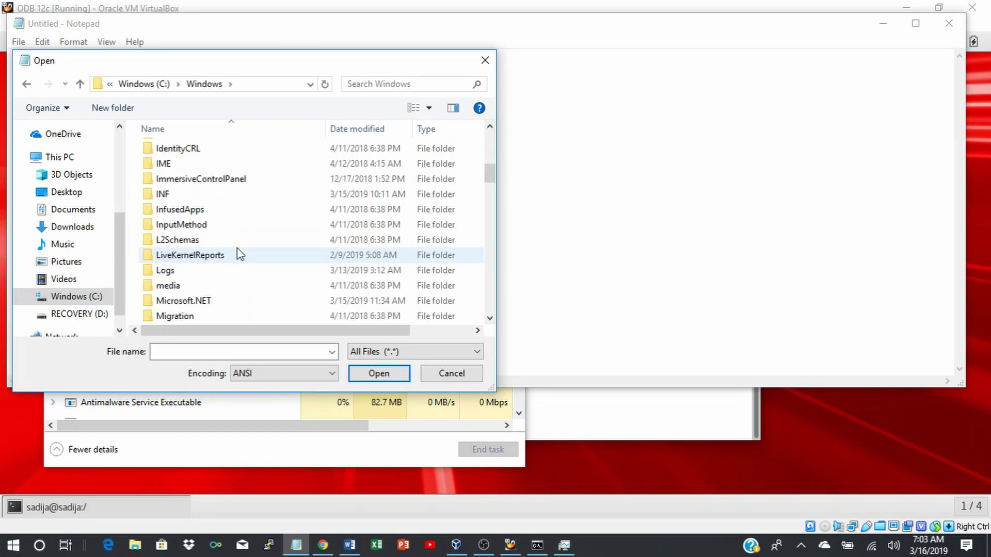
pyautogui.scroll(-5, 238, 249)
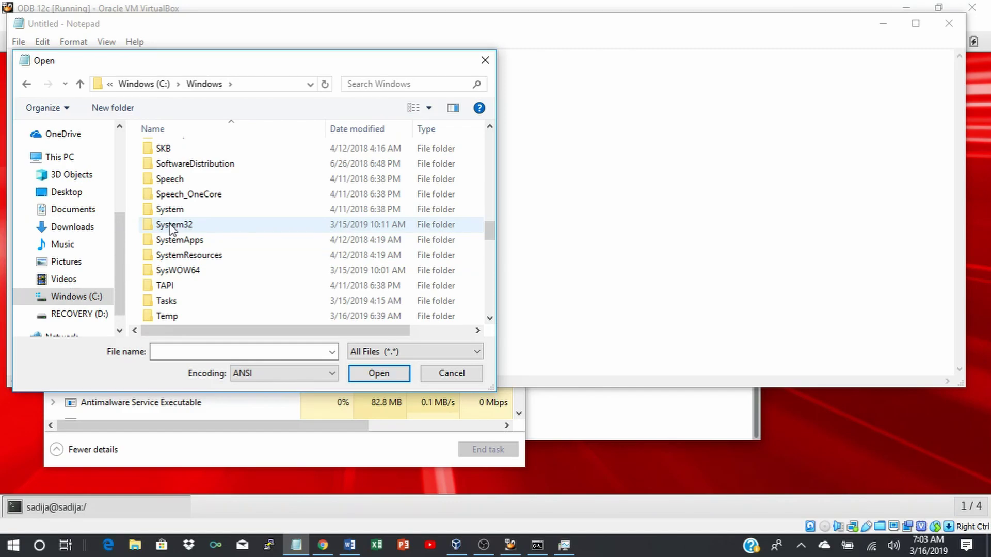
# Go into System32\drivers\etc and open the hosts file.
pyautogui.doubleClick(173, 225)
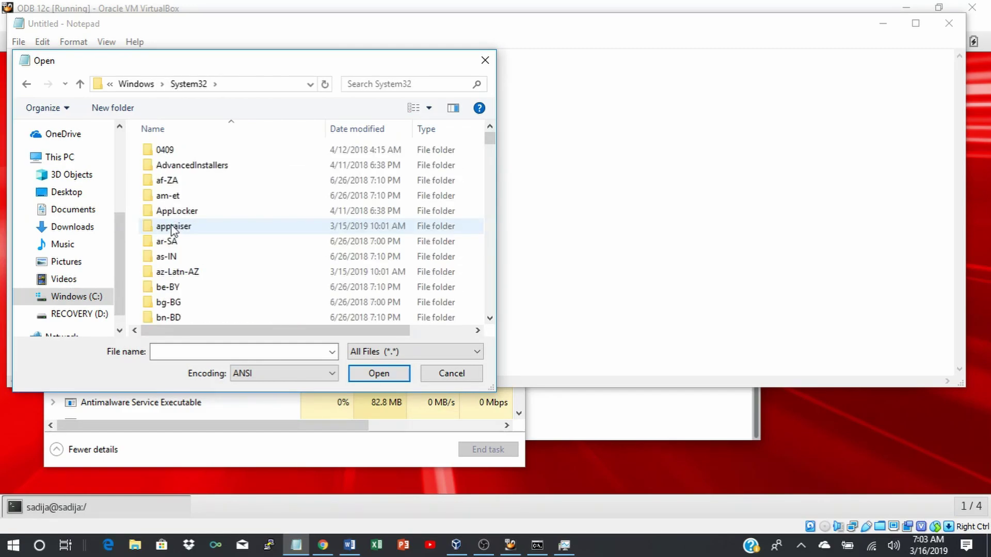
pyautogui.scroll(-2, 228, 224)
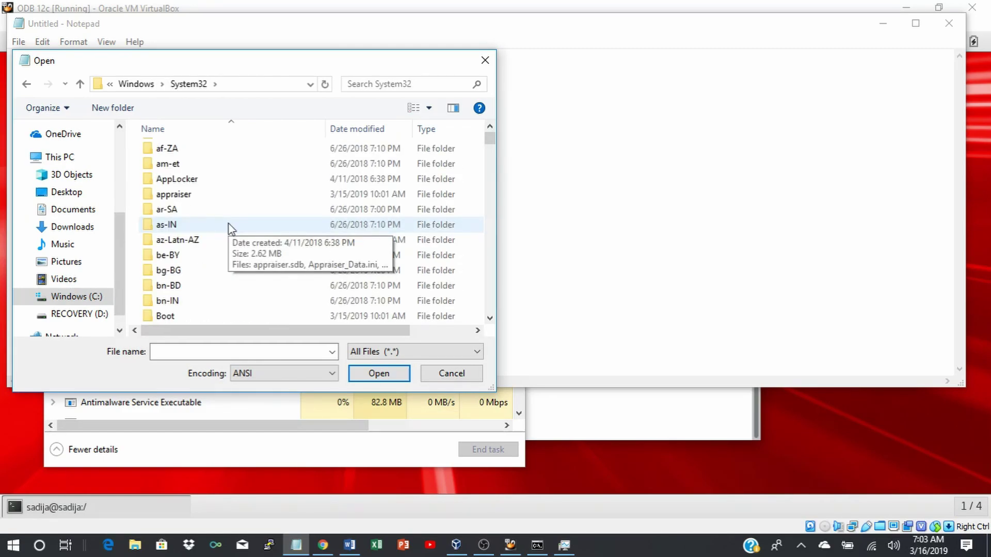
pyautogui.scroll(-6, 228, 224)
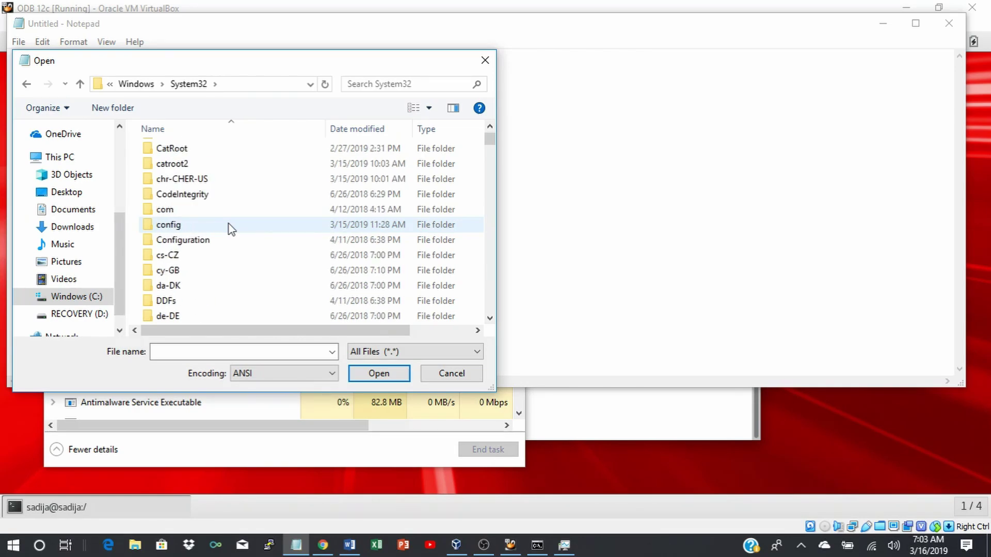
pyautogui.scroll(-1, 228, 224)
pyautogui.doubleClick(172, 290)
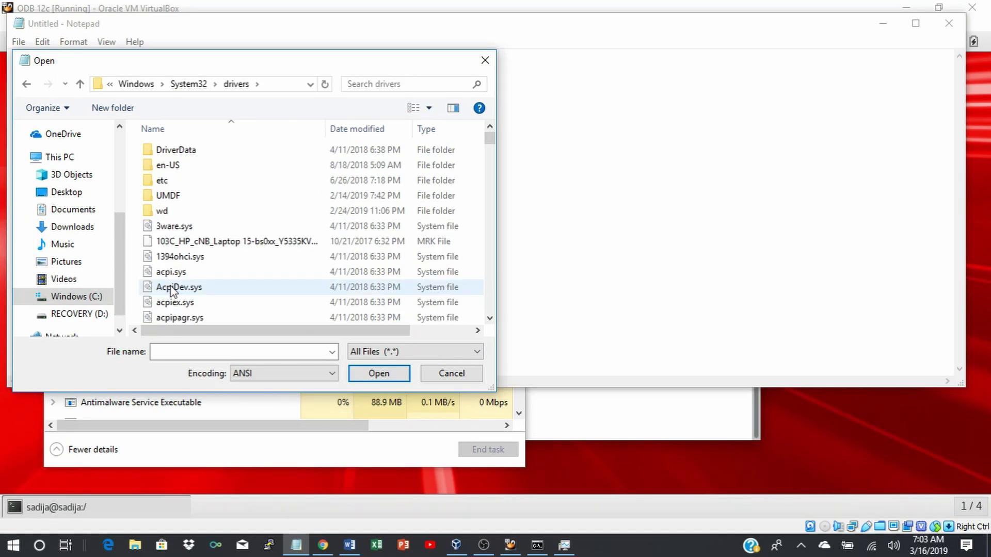
pyautogui.doubleClick(172, 181)
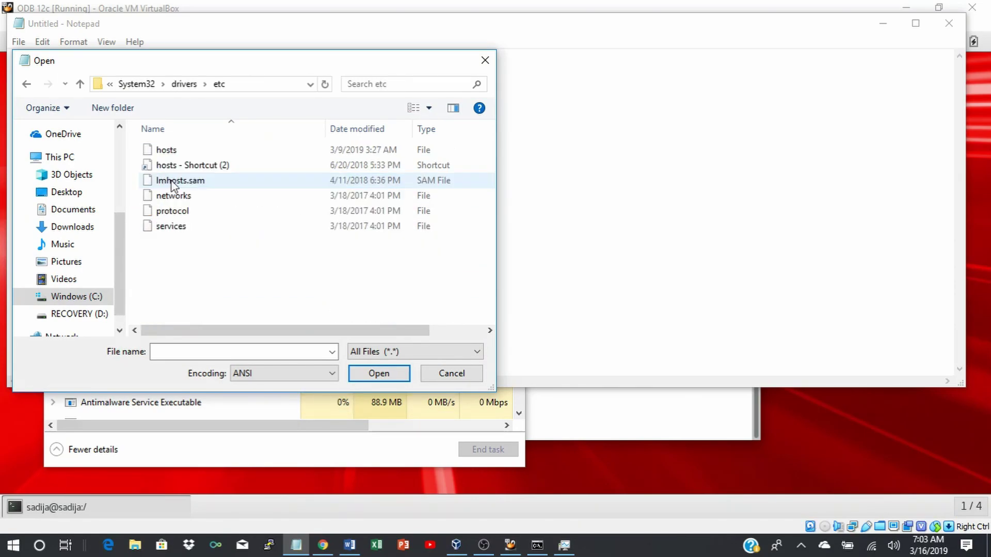
pyautogui.doubleClick(173, 150)
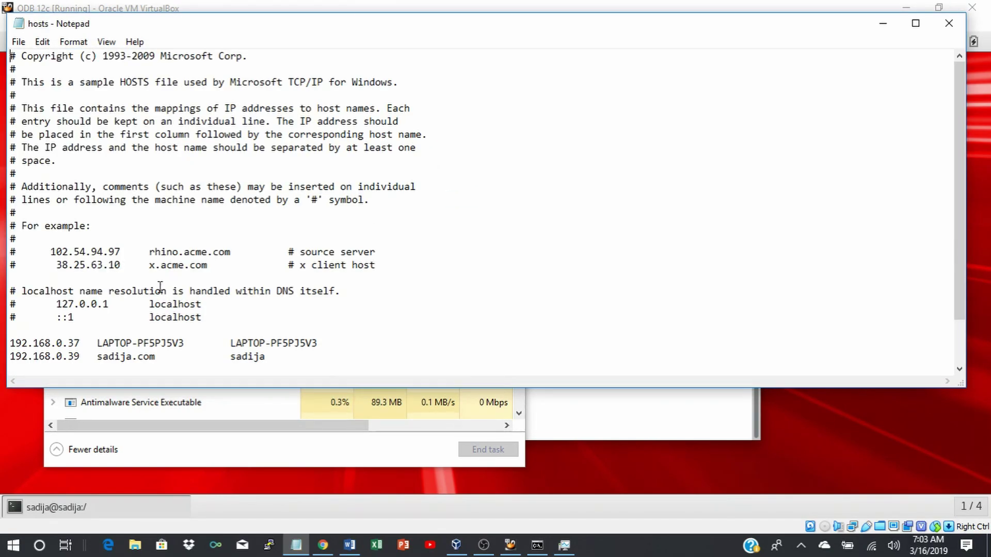
# Add the 192.168.0.40 entry and change the .37 and .39 addresses to .8 and .13.
pyautogui.hotkey('ctrl', 'End')
pyautogui.write('192.168.0.40  sadija.com\t\tsadija')
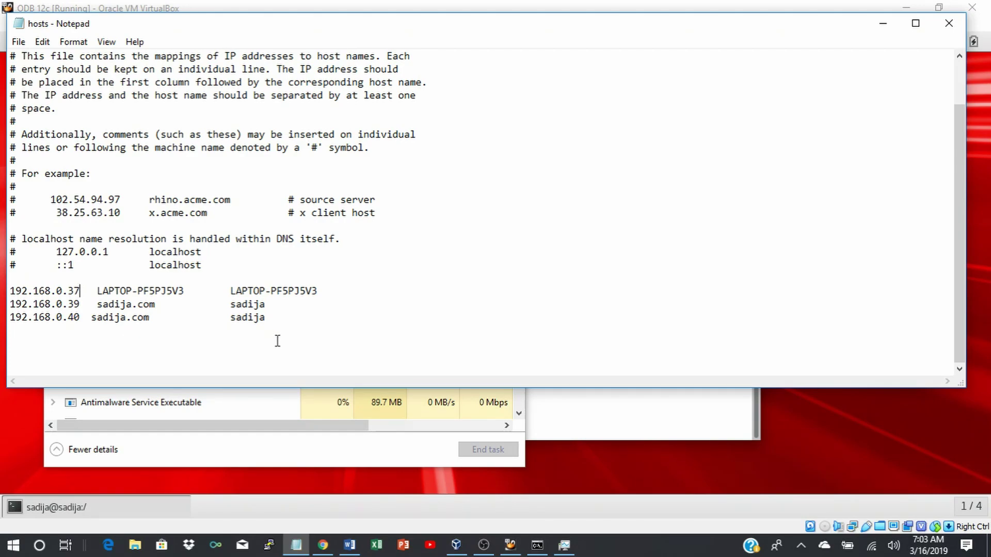
pyautogui.press('BackSpace')
pyautogui.press('BackSpace')
pyautogui.write('8')
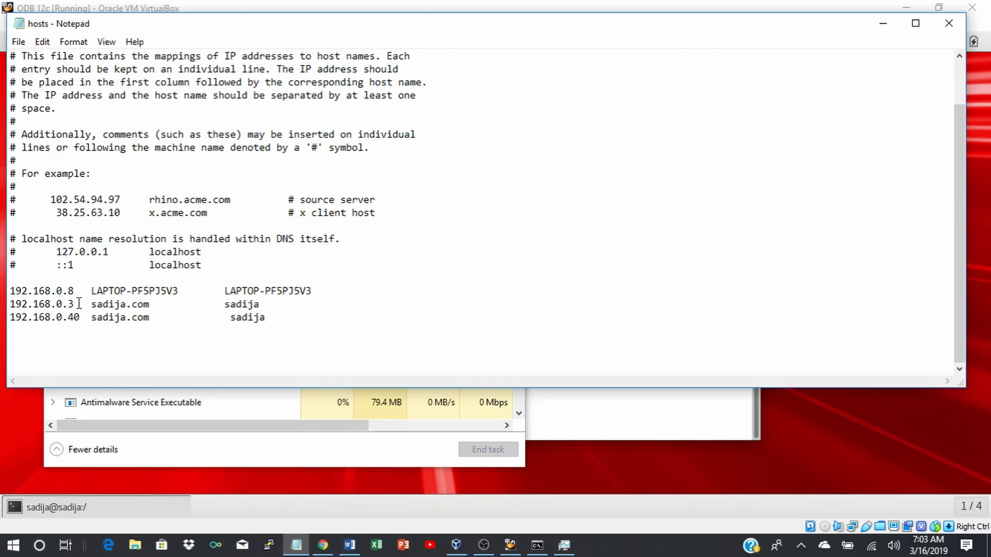
pyautogui.press('BackSpace')
pyautogui.write('13')
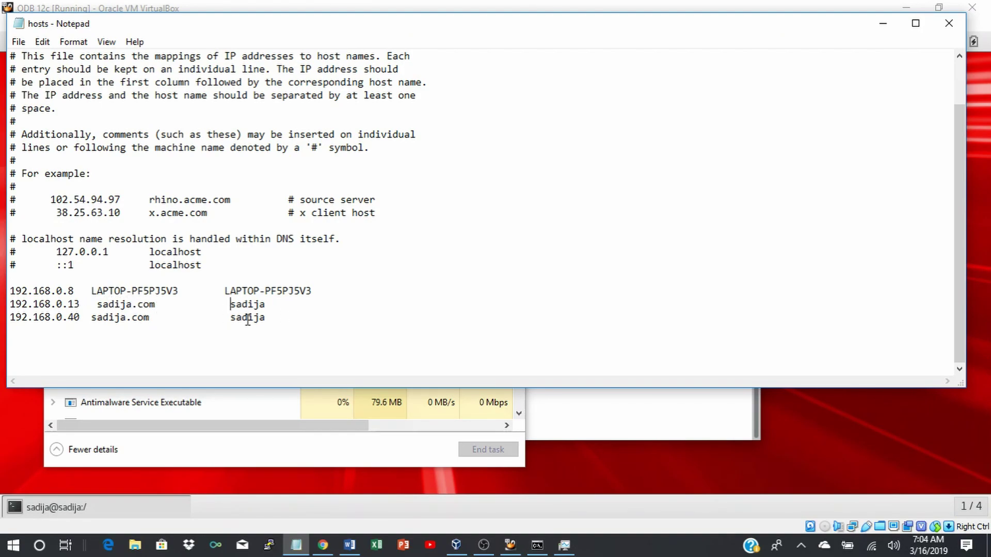
# Save the edited hosts file and close Notepad.
pyautogui.click(18, 42)
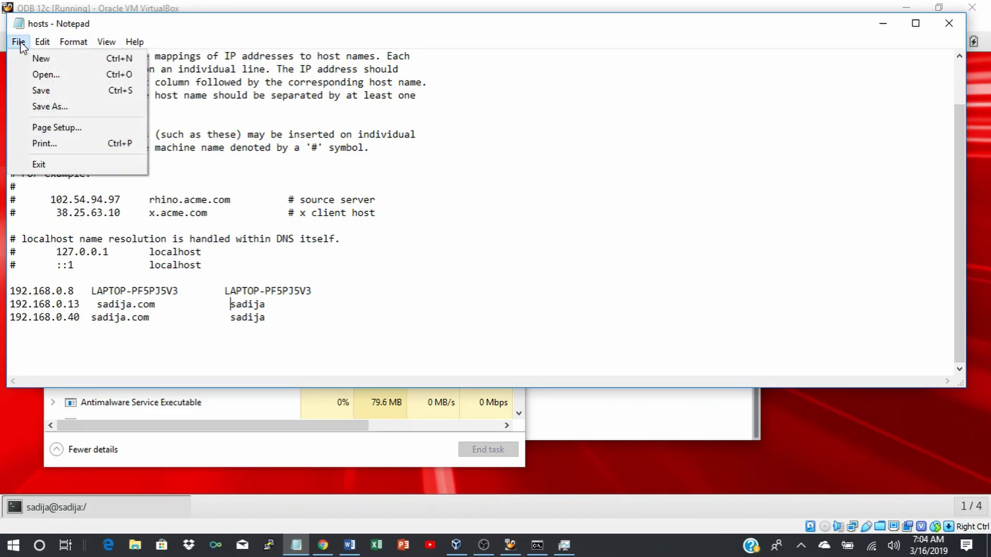
pyautogui.click(34, 91)
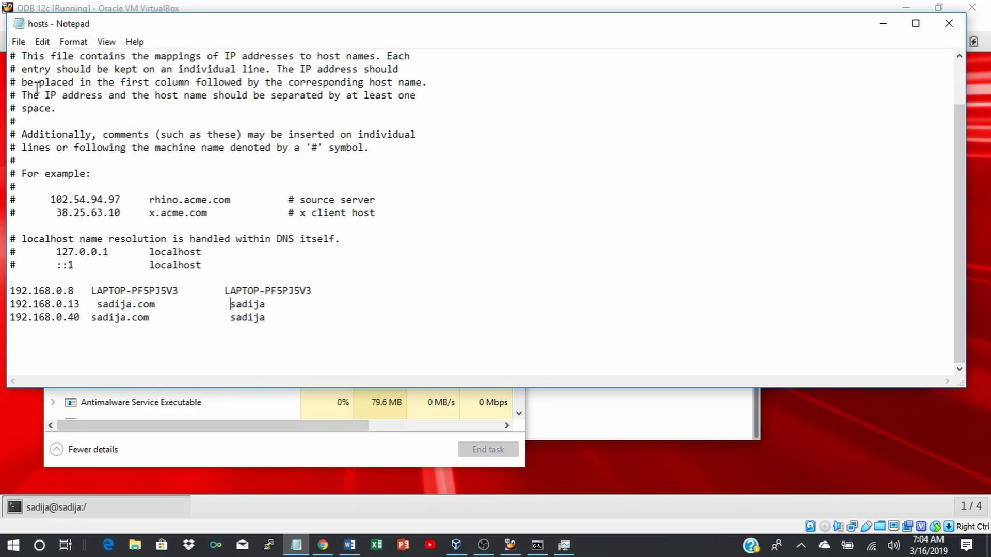
pyautogui.click(19, 42)
pyautogui.click(40, 91)
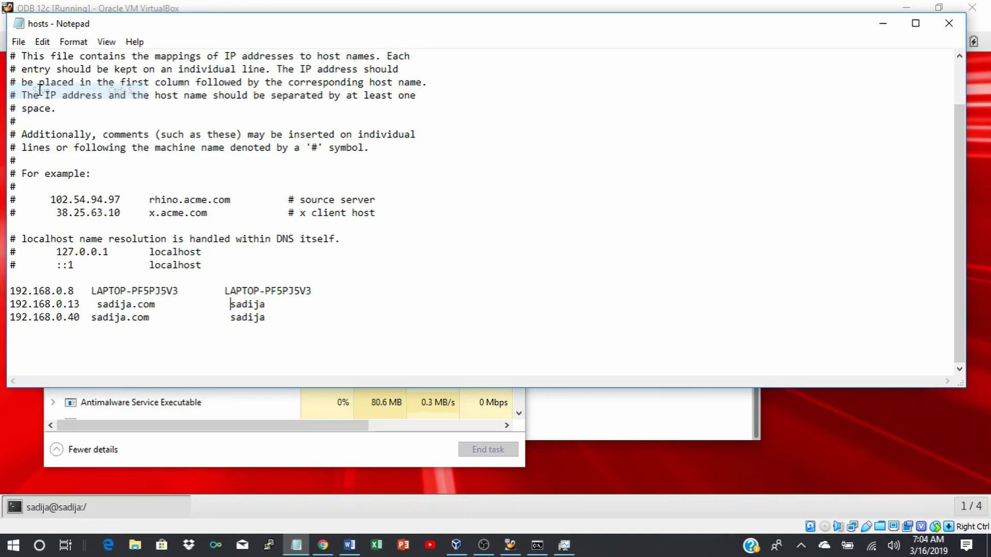
pyautogui.click(952, 24)
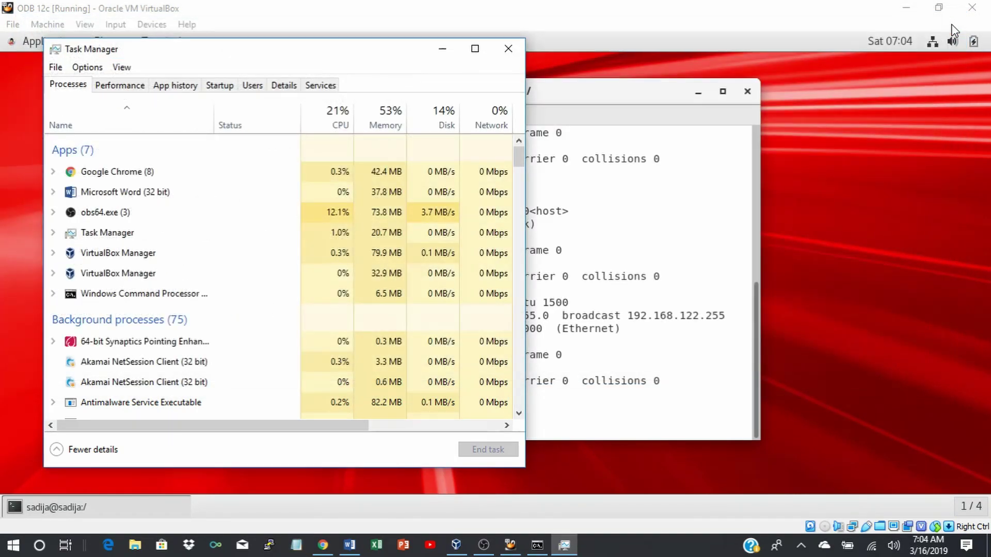
# Close Task Manager and minimize OBS Studio to reveal the VM's SELinux config output.
pyautogui.click(507, 51)
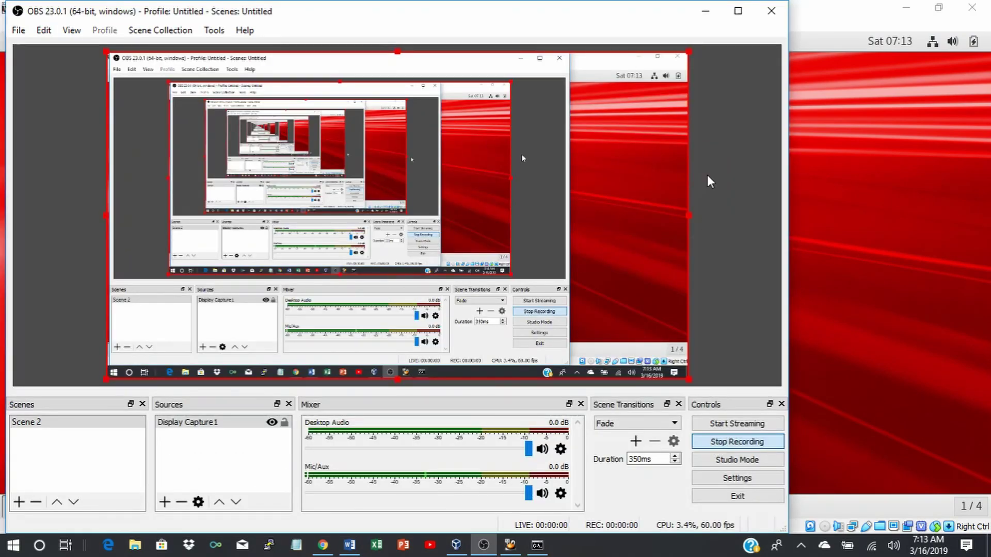
pyautogui.click(704, 14)
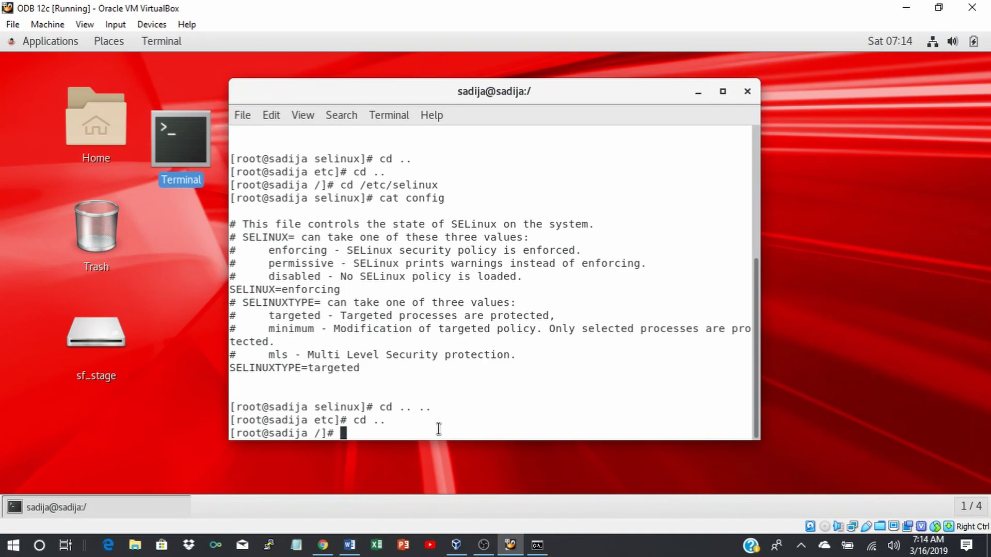
# Move into /etc/selinux and open the config file in vi.
pyautogui.write('cd /etc/sel')
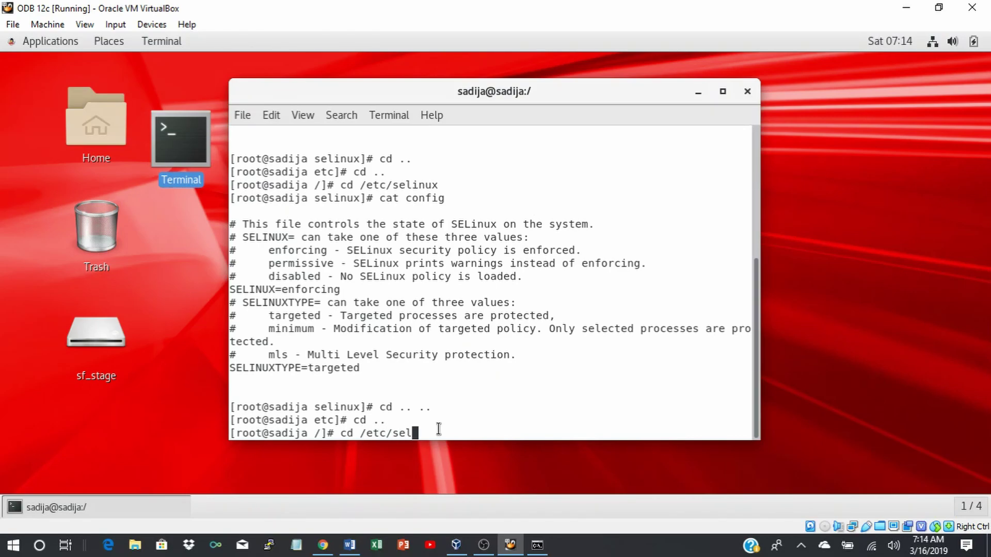
pyautogui.write('inux')
pyautogui.press('Return')
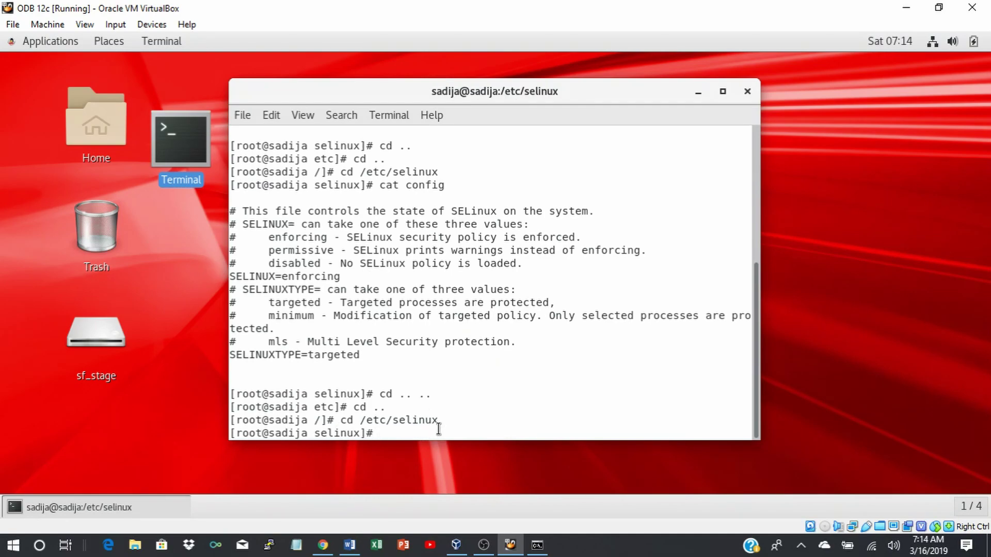
pyautogui.write('vi config')
pyautogui.press('Return')
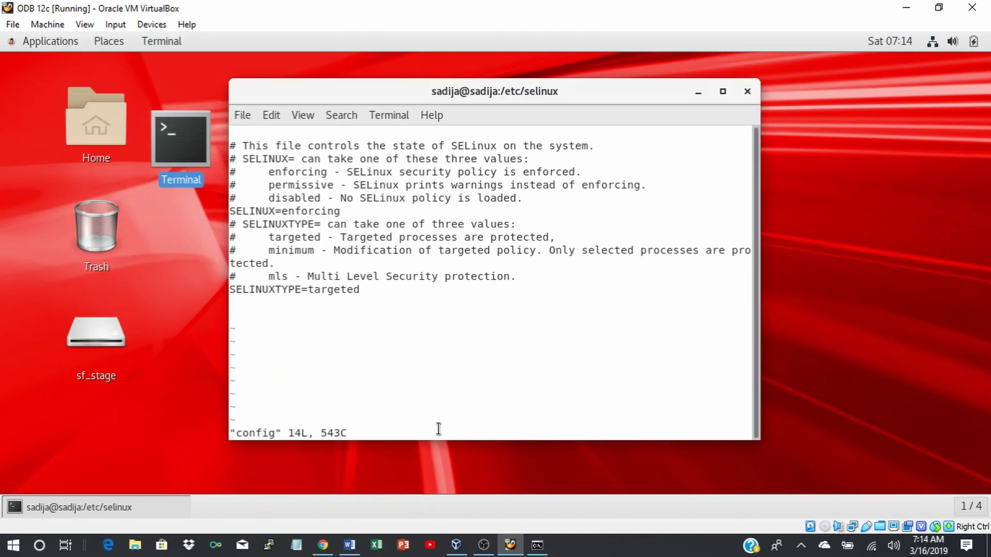
# Replace enforcing with disabled on the SELINUX line, save with :wq, and enter cat config.
pyautogui.press('i')
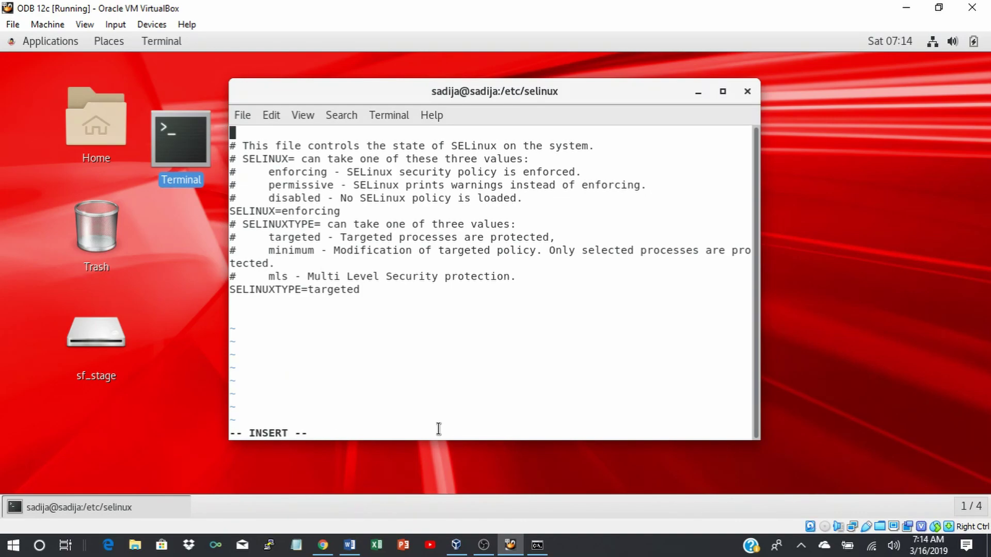
pyautogui.press('Down')
pyautogui.press('Down')
pyautogui.press('Down')
pyautogui.press('Down')
pyautogui.press('Down')
pyautogui.press('Down')
pyautogui.press('Right')
pyautogui.press('Right')
pyautogui.press('Right')
pyautogui.press('Right')
pyautogui.press('Right')
pyautogui.press('Right')
pyautogui.press('Right')
pyautogui.press('Right')
pyautogui.press('Right')
pyautogui.press('Right')
pyautogui.press('Right')
pyautogui.press('Right')
pyautogui.press('Right')
pyautogui.press('Right')
pyautogui.press('Right')
pyautogui.press('Right')
pyautogui.press('Right')
pyautogui.press('BackSpace')
pyautogui.press('BackSpace')
pyautogui.press('BackSpace')
pyautogui.press('BackSpace')
pyautogui.press('BackSpace')
pyautogui.press('BackSpace')
pyautogui.press('BackSpace')
pyautogui.press('BackSpace')
pyautogui.press('BackSpace')
pyautogui.write('disabled')
pyautogui.press('Escape')
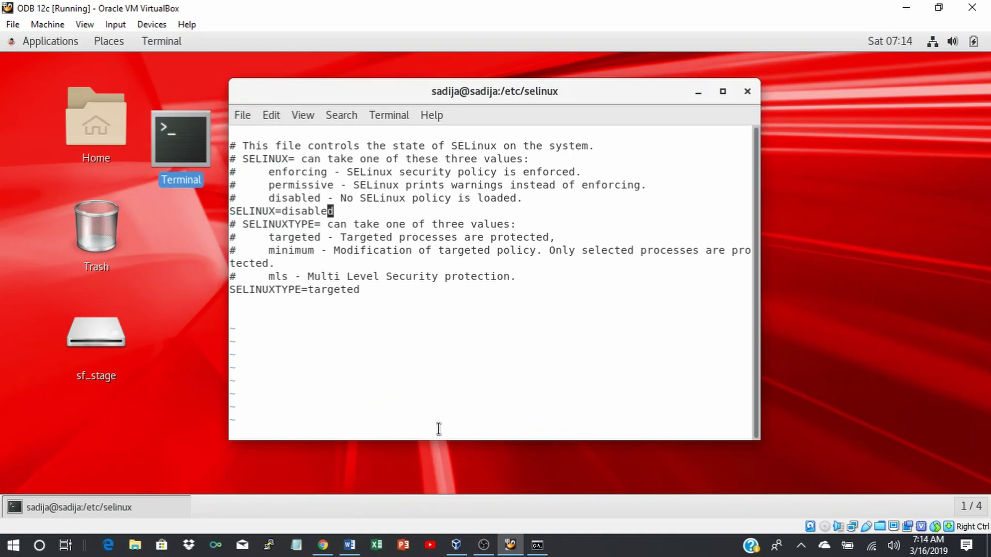
pyautogui.write(':wq')
pyautogui.press('Return')
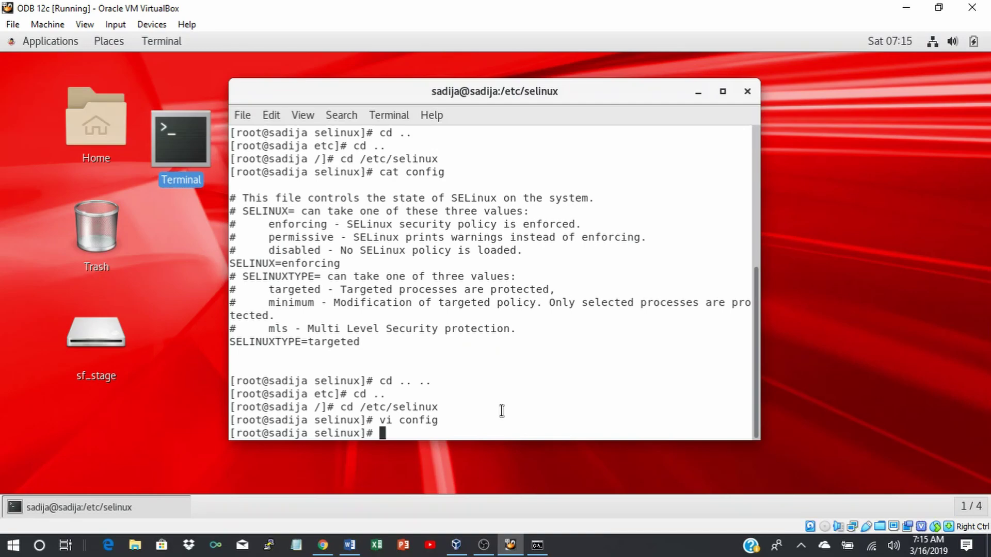
pyautogui.write('cat config')
# Print the config to confirm SELINUX=disabled and scroll the Word guide to the firewall step.
pyautogui.press('Return')
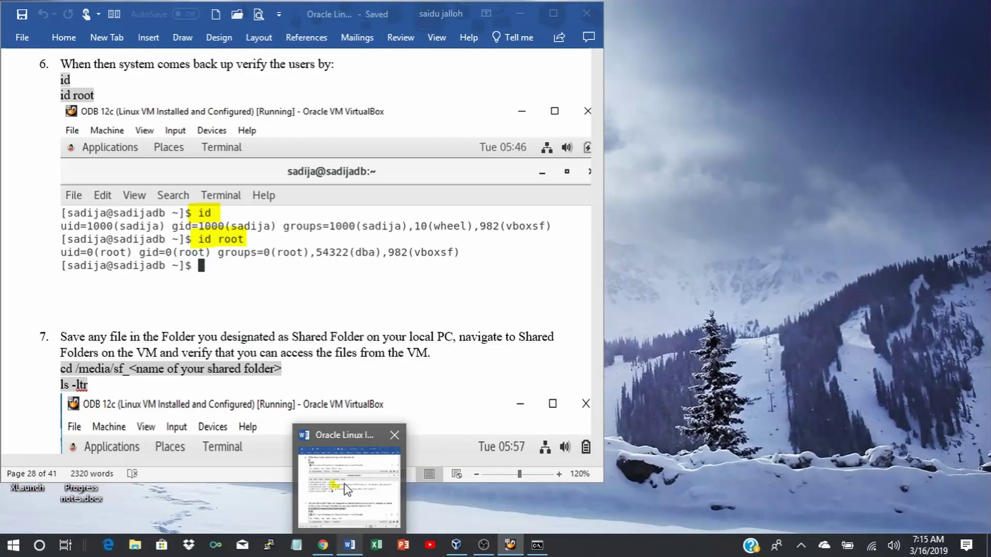
pyautogui.click(344, 477)
pyautogui.scroll(-10, 275, 317)
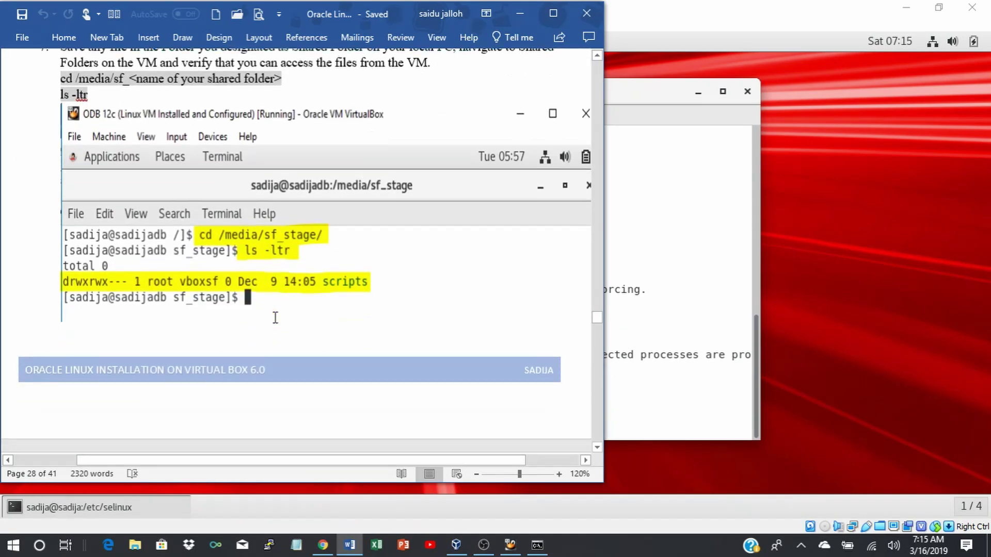
pyautogui.scroll(-15, 275, 317)
pyautogui.scroll(2, 277, 323)
pyautogui.scroll(1, 275, 323)
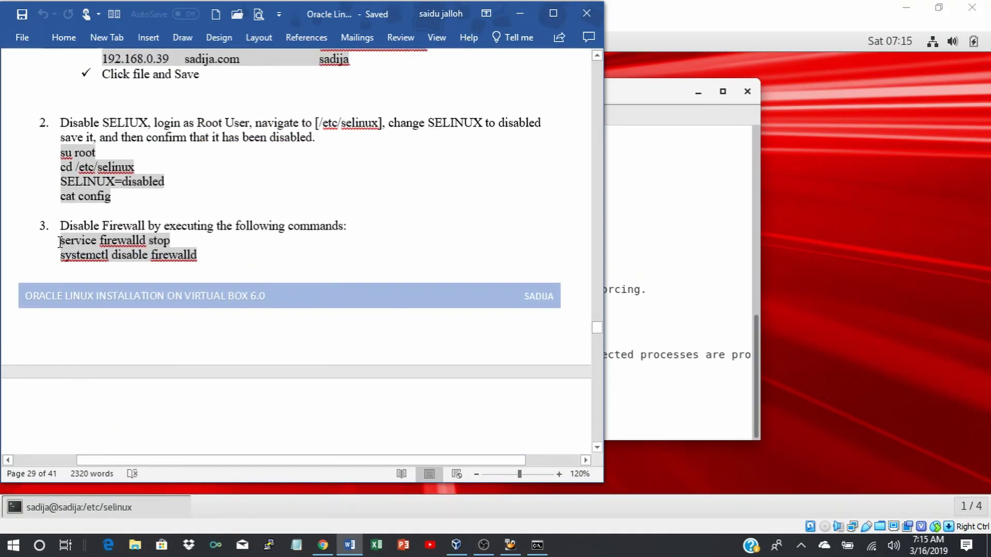
# Select 'service firewalld stop' in the guide and return to the terminal, shifting it right.
pyautogui.moveTo(59, 242); pyautogui.dragTo(169, 242)
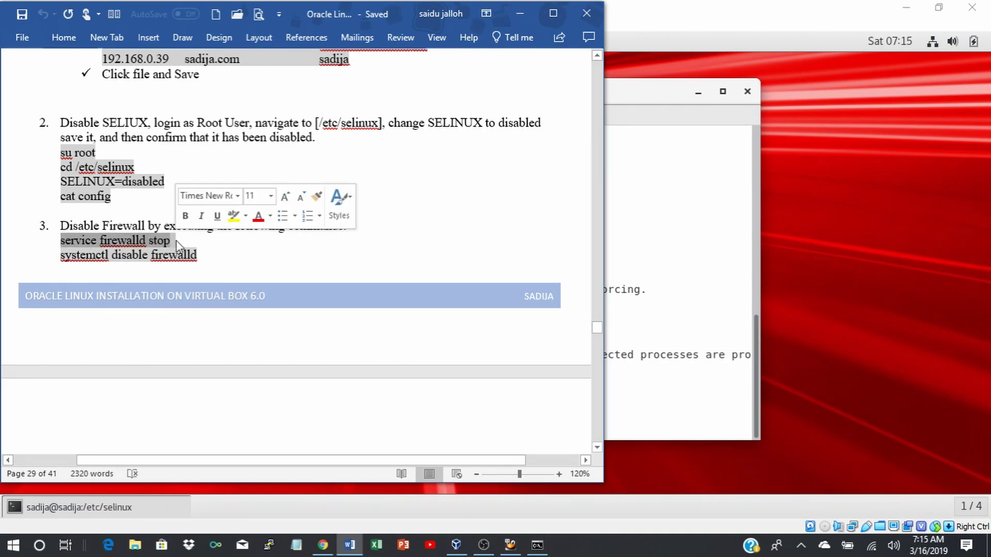
pyautogui.click(710, 228)
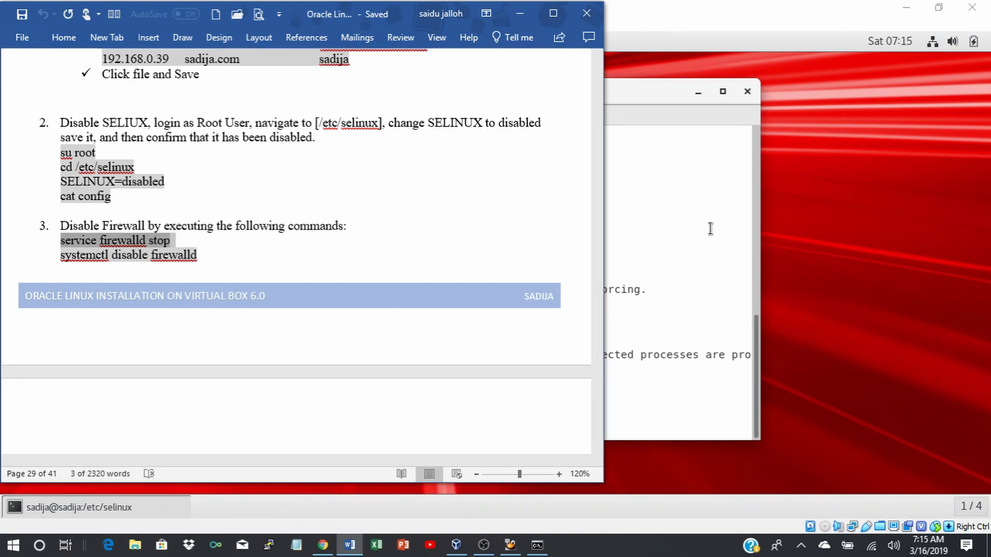
pyautogui.moveTo(575, 88); pyautogui.dragTo(701, 83)
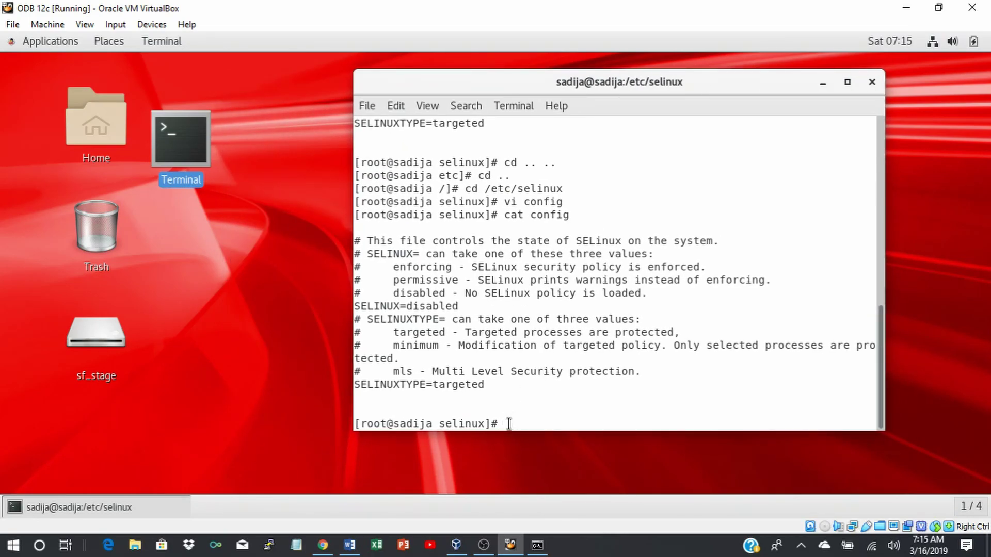
# Go up to the root folder and run the pasted service firewalld stop command.
pyautogui.write('cd ..')
pyautogui.press('Return')
pyautogui.write('cd ..')
pyautogui.press('Return')
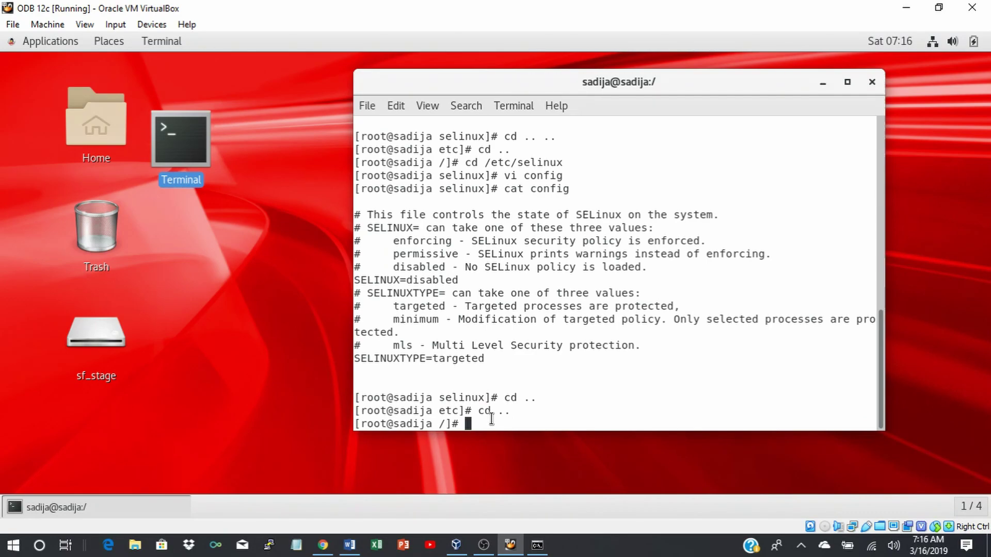
pyautogui.press('Return')
pyautogui.press('Return')
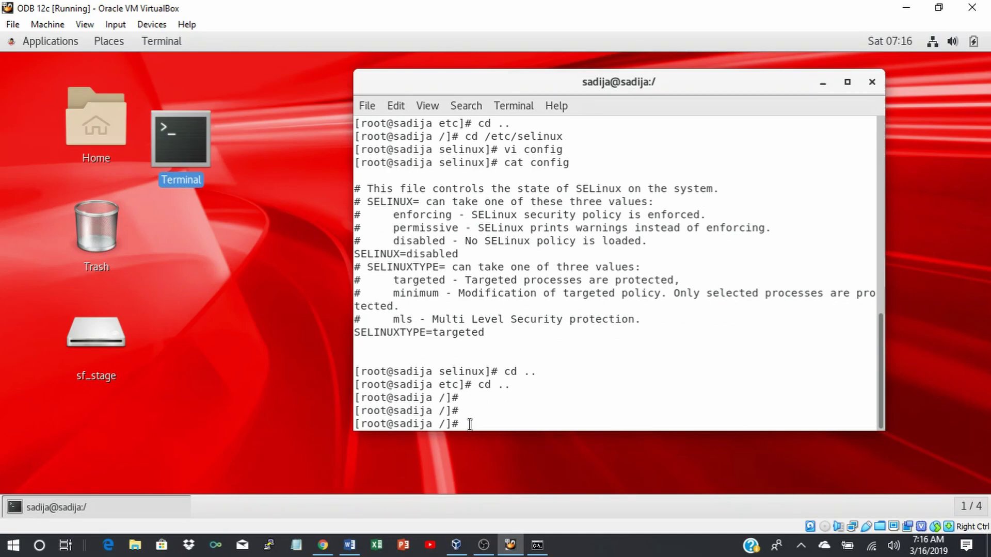
pyautogui.rightClick(468, 424)
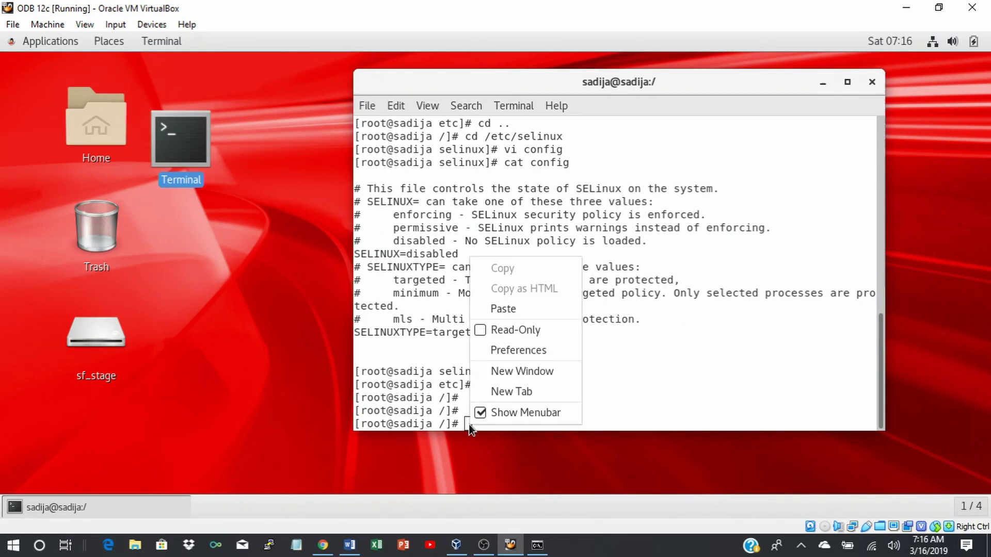
pyautogui.click(502, 313)
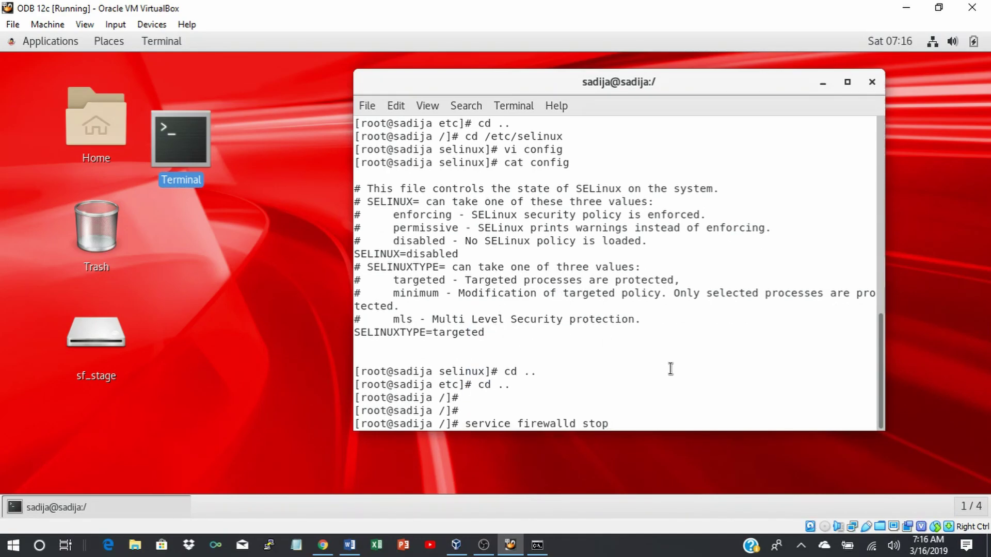
pyautogui.press('Return')
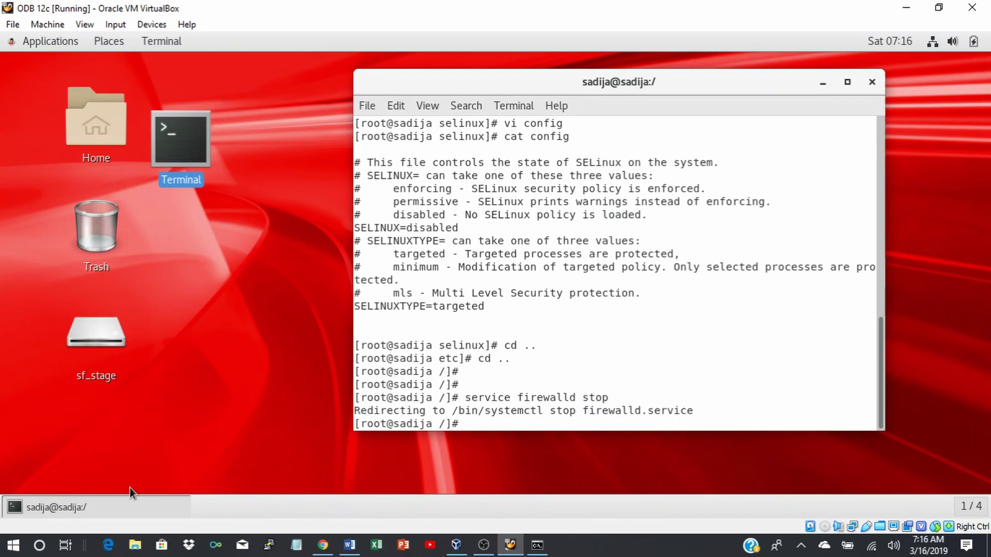
# Copy 'systemctl disable firewalld' from the guide and run it in the terminal.
pyautogui.moveTo(349, 545)
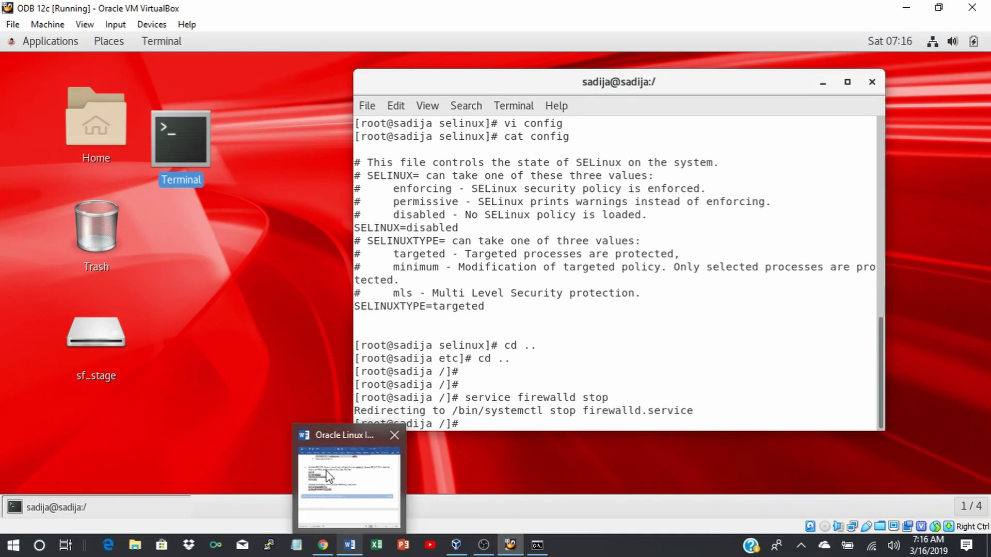
pyautogui.click(328, 475)
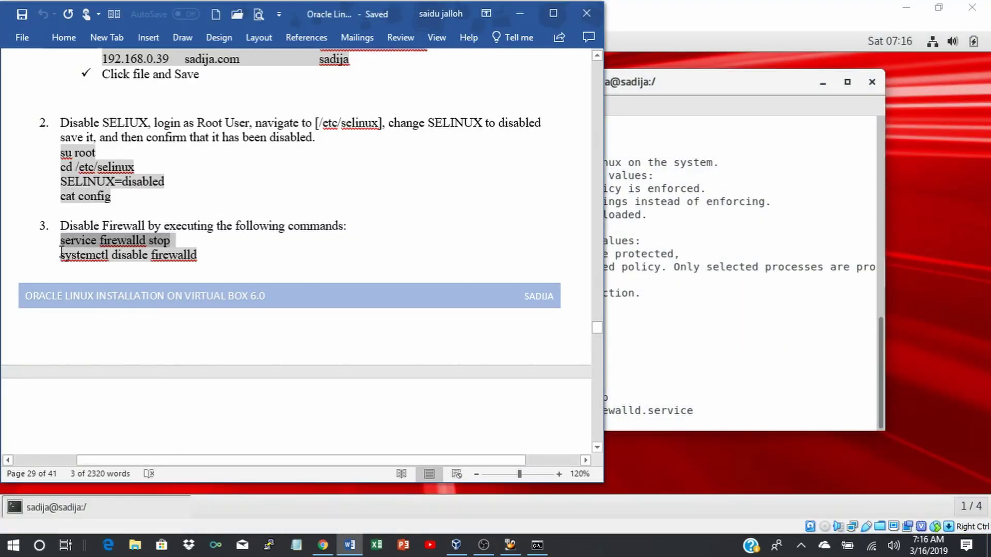
pyautogui.moveTo(60, 256); pyautogui.dragTo(196, 255)
pyautogui.hotkey('ctrl', 'c')
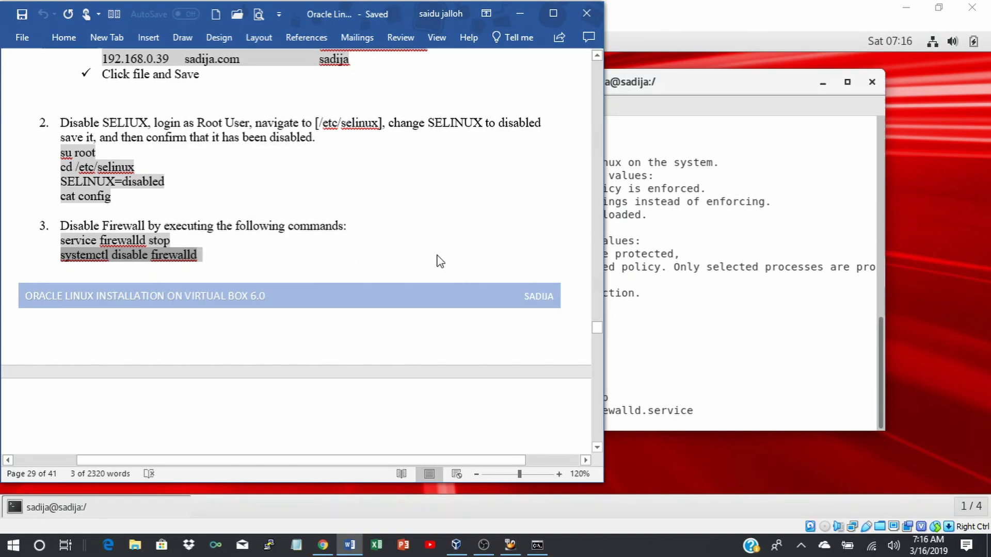
pyautogui.click(732, 442)
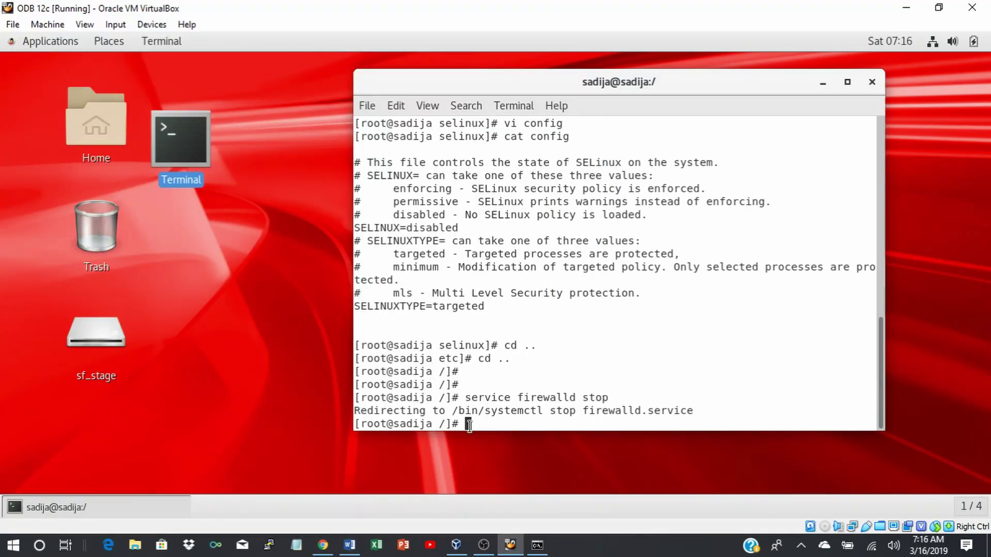
pyautogui.press('Return')
pyautogui.press('Return')
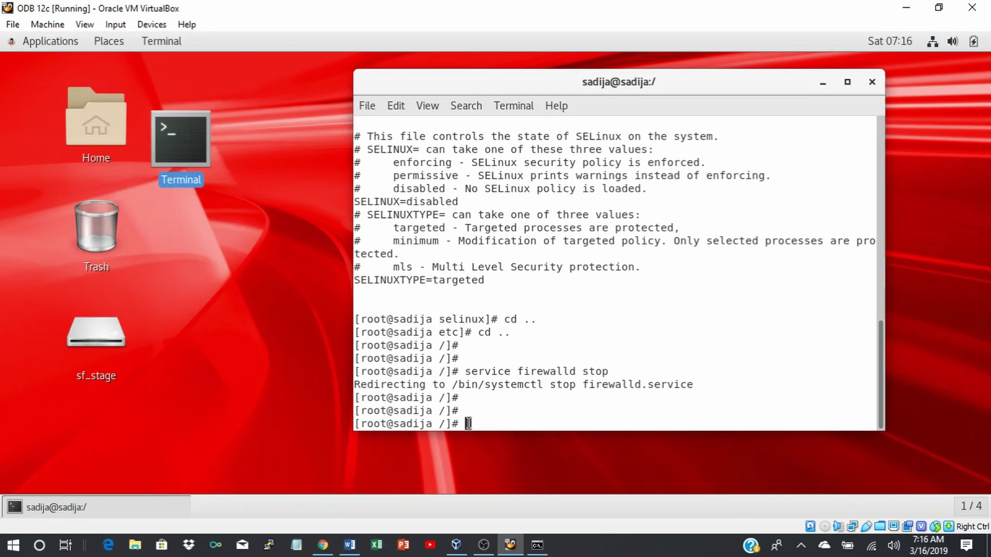
pyautogui.rightClick(469, 423)
pyautogui.click(504, 307)
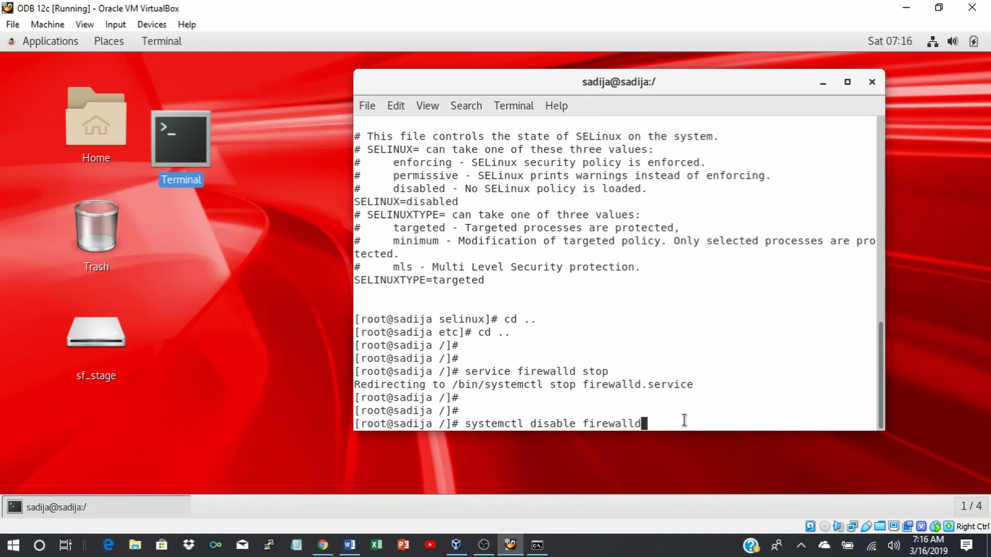
pyautogui.press('Return')
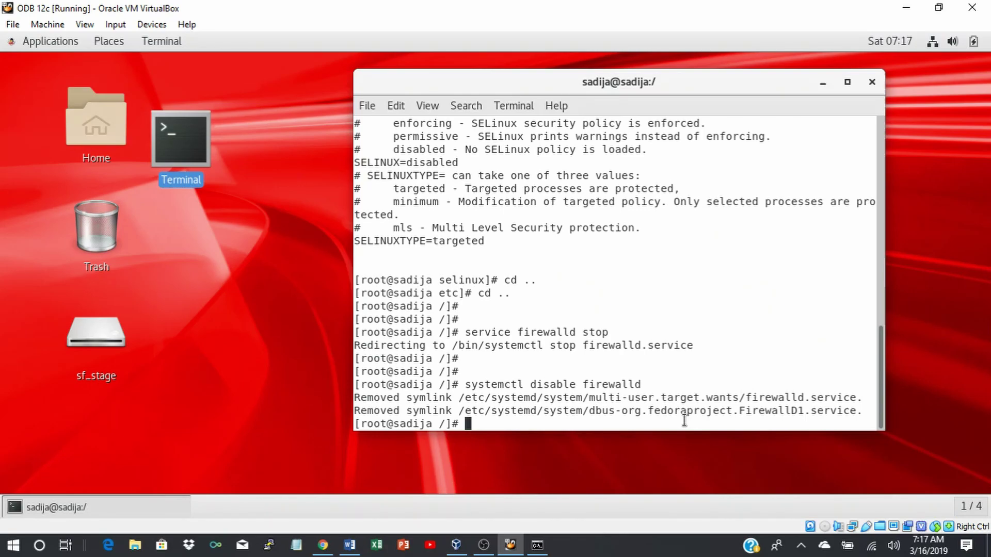
pyautogui.press('Return')
pyautogui.press('Return')
pyautogui.press('Return')
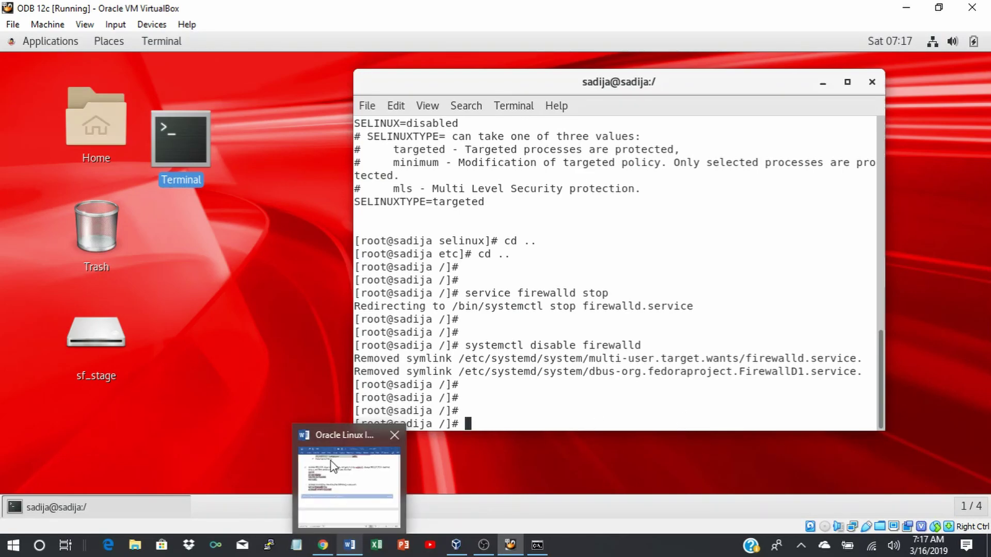
# Copy the mkdir -p /home/app/oracle/product/12.2.0.1/db1 line and paste it into the maximized terminal.
pyautogui.click(350, 547)
pyautogui.scroll(-6, 236, 330)
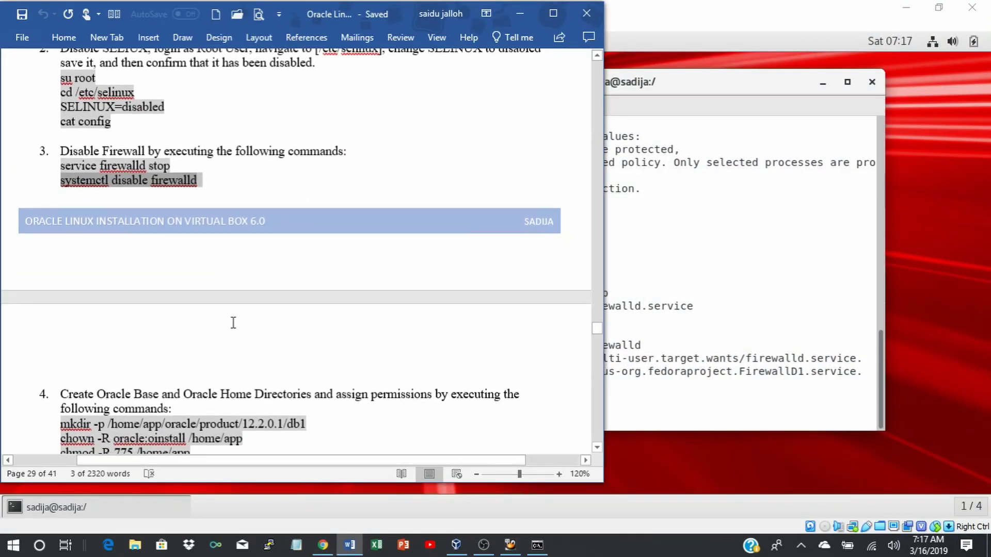
pyautogui.click(284, 172)
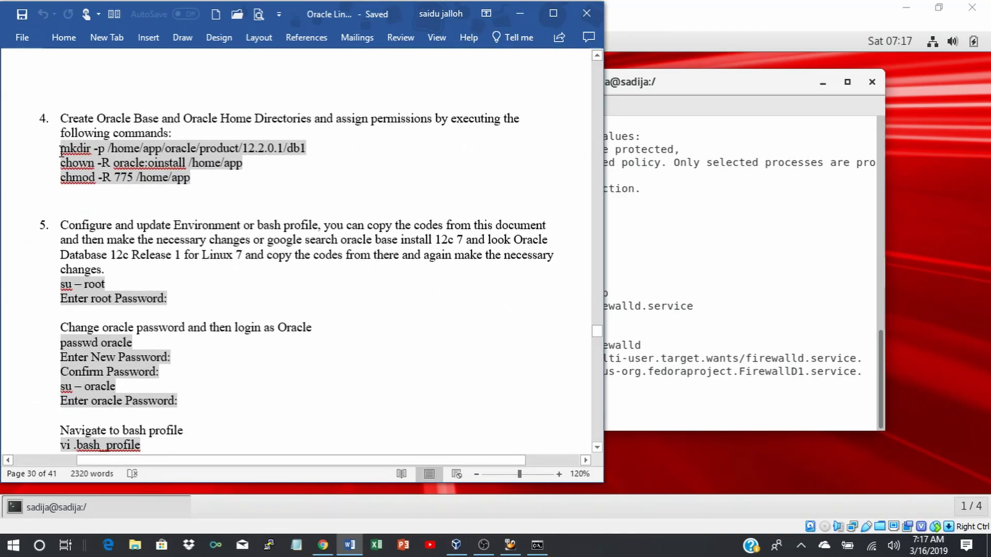
pyautogui.moveTo(60, 148); pyautogui.dragTo(306, 151)
pyautogui.hotkey('ctrl', 'c')
pyautogui.click(787, 265)
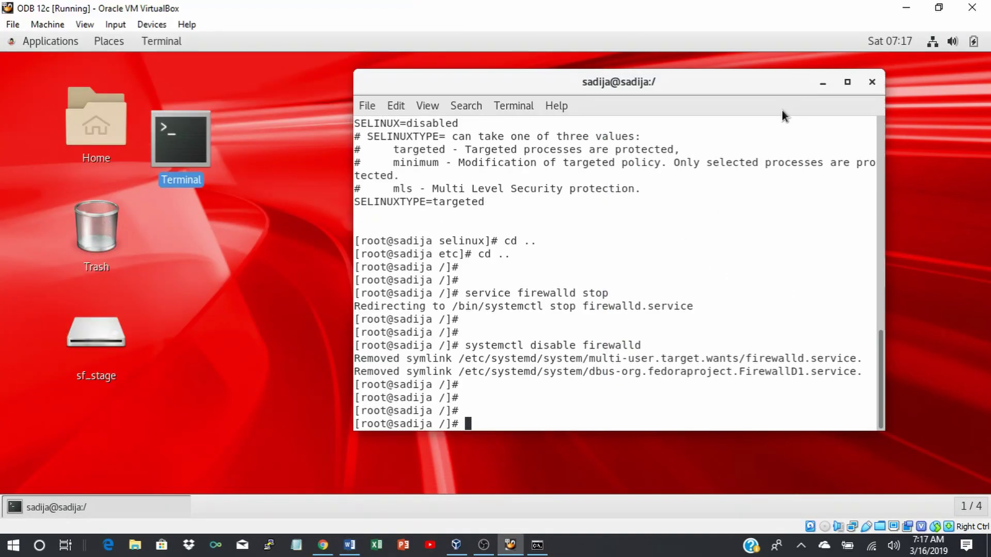
pyautogui.click(847, 83)
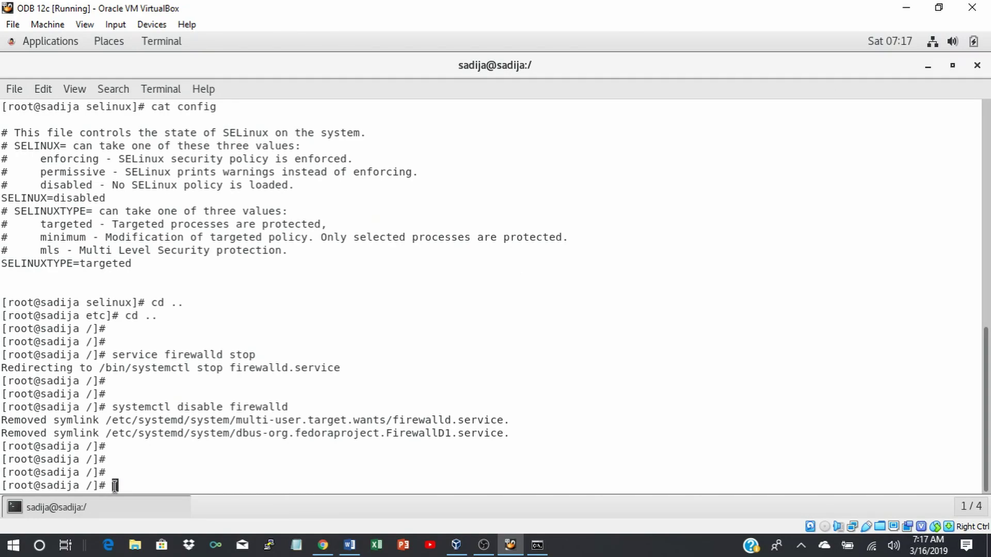
pyautogui.press('Return')
pyautogui.press('Return')
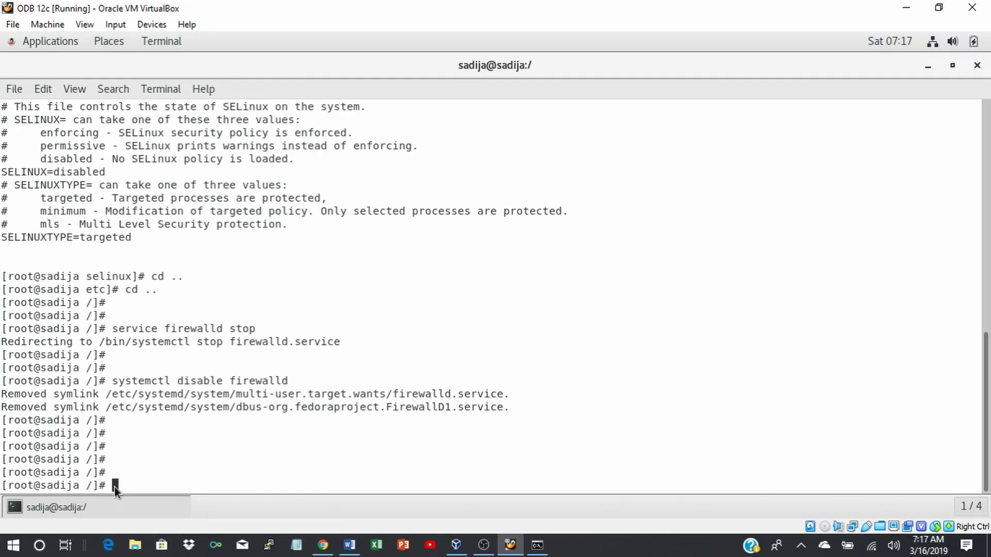
pyautogui.rightClick(114, 488)
pyautogui.click(150, 373)
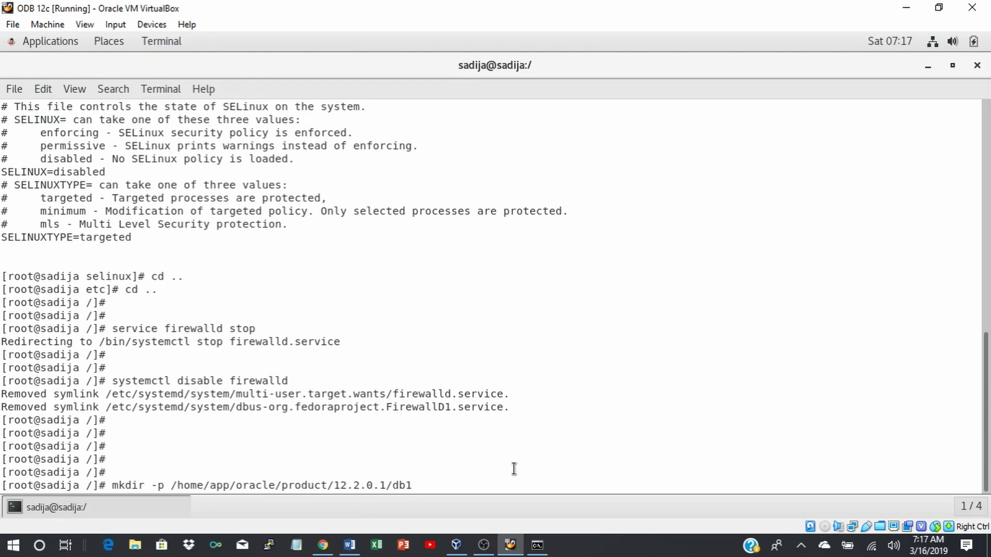
# Run the mkdir, then copy and run the chown oracle:oinstall command for /home/app.
pyautogui.press('Return')
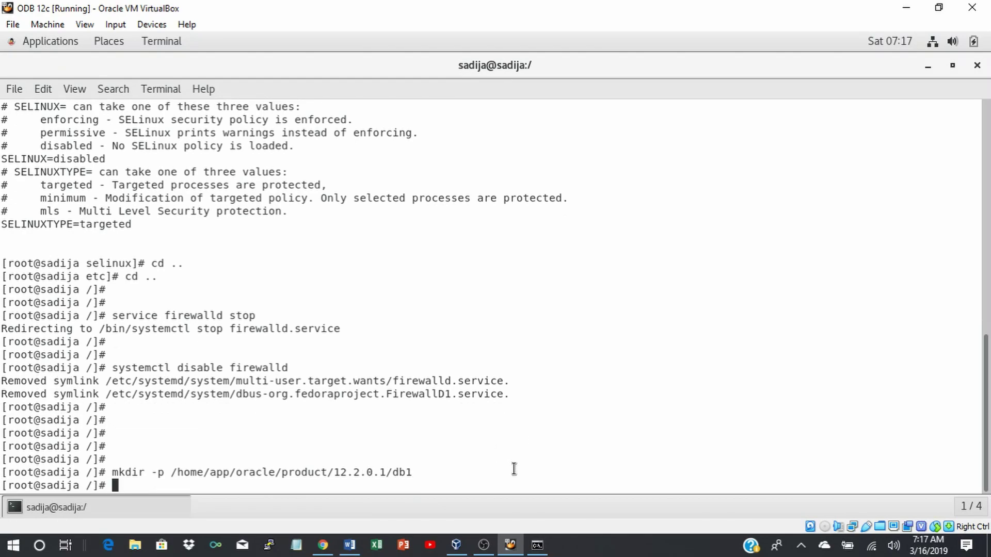
pyautogui.click(349, 545)
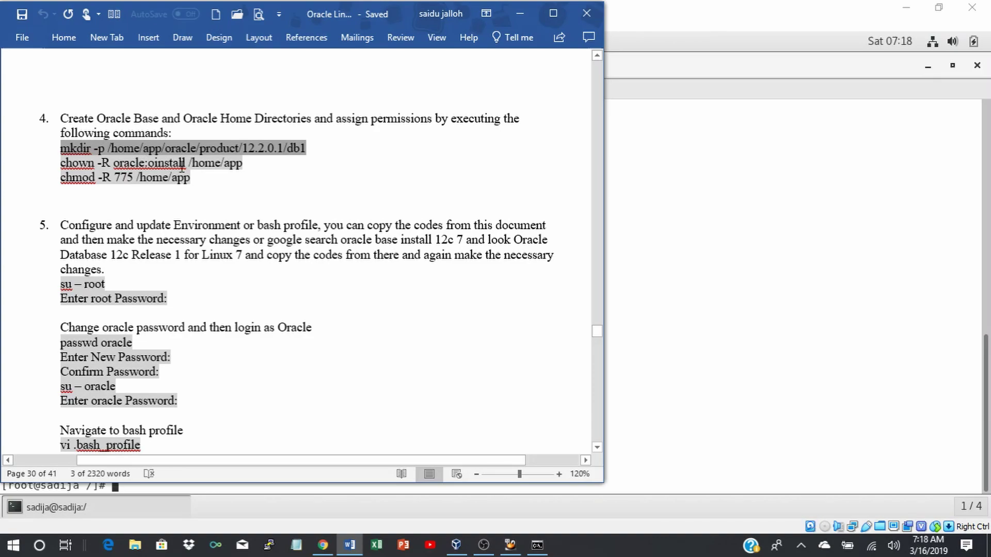
pyautogui.moveTo(60, 163); pyautogui.dragTo(246, 165)
pyautogui.hotkey('ctrl', 'c')
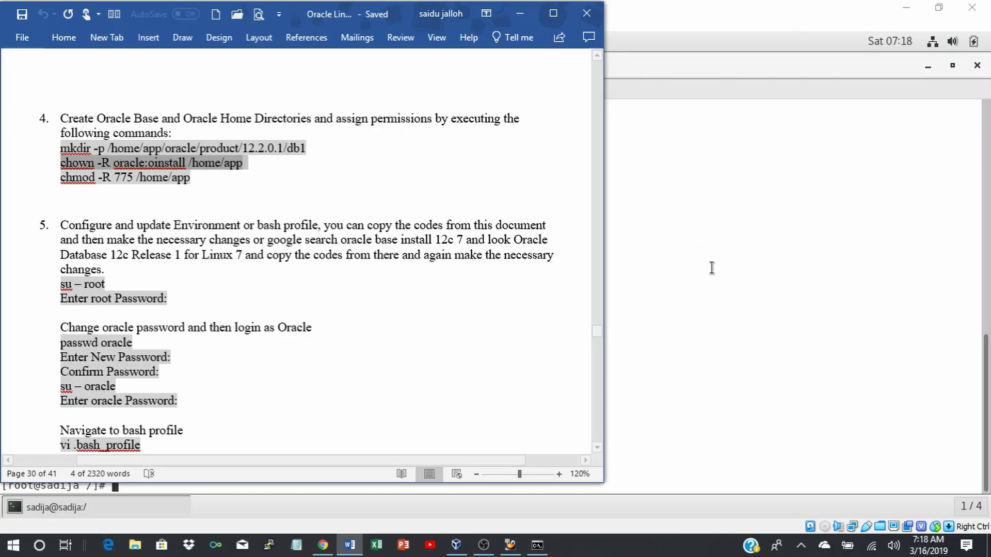
pyautogui.click(711, 267)
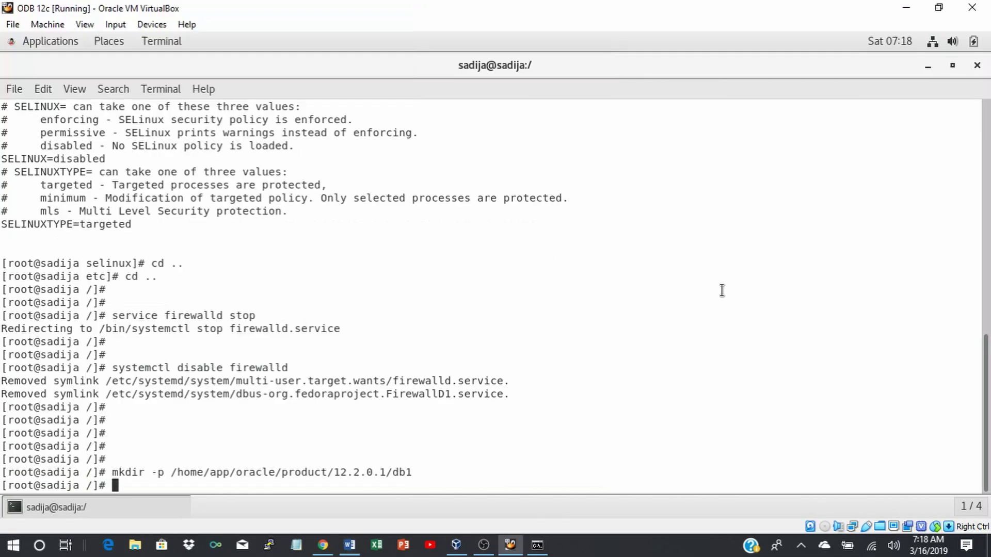
pyautogui.rightClick(116, 485)
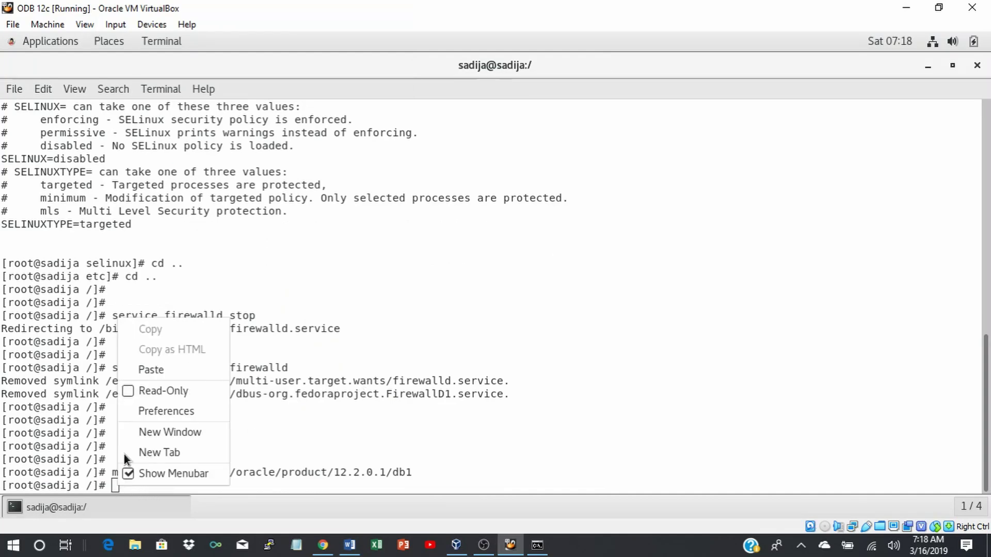
pyautogui.click(147, 369)
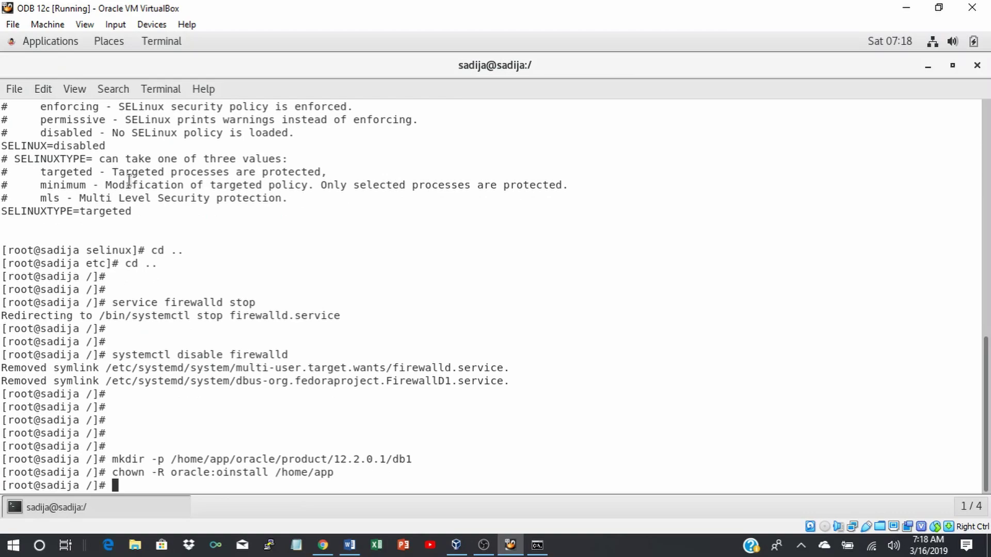
# Copy the chmod 775 command for /home/app from the guide and run it.
pyautogui.moveTo(347, 542)
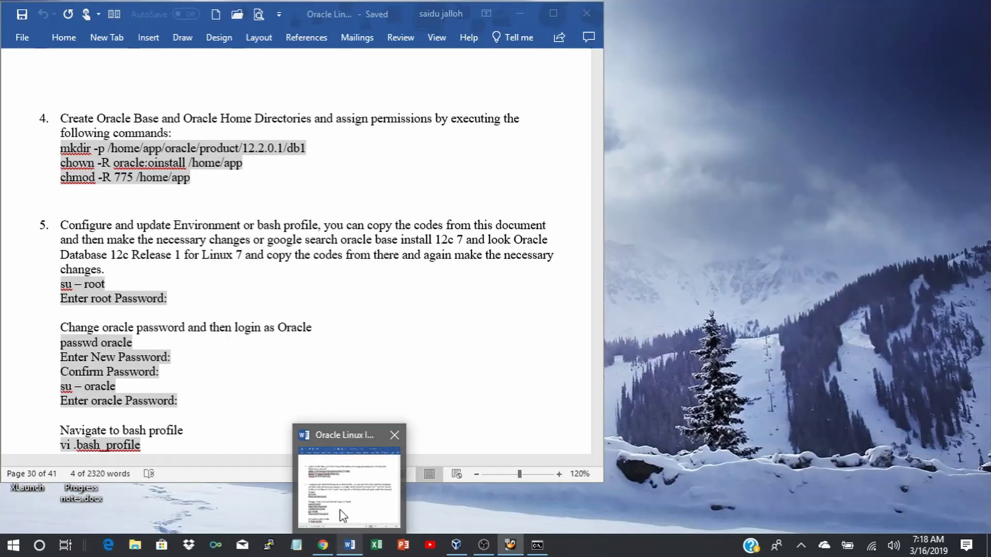
pyautogui.click(343, 515)
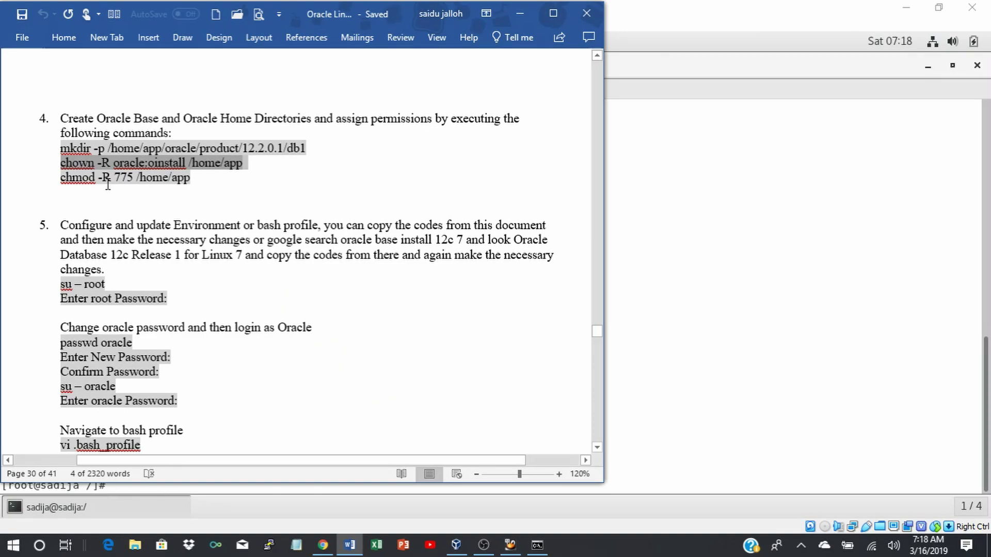
pyautogui.moveTo(61, 177); pyautogui.dragTo(190, 181)
pyautogui.hotkey('ctrl', 'c')
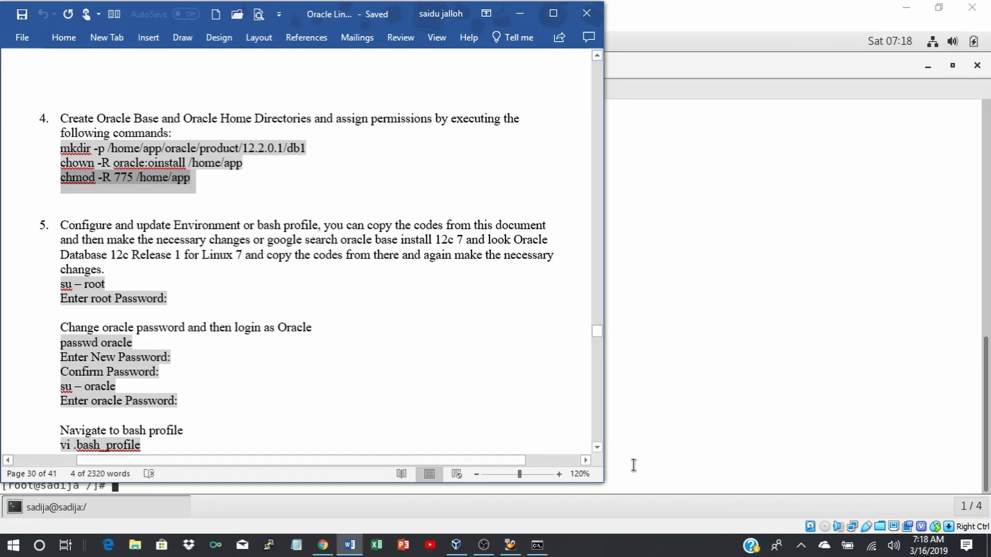
pyautogui.click(690, 394)
pyautogui.rightClick(133, 486)
pyautogui.click(175, 372)
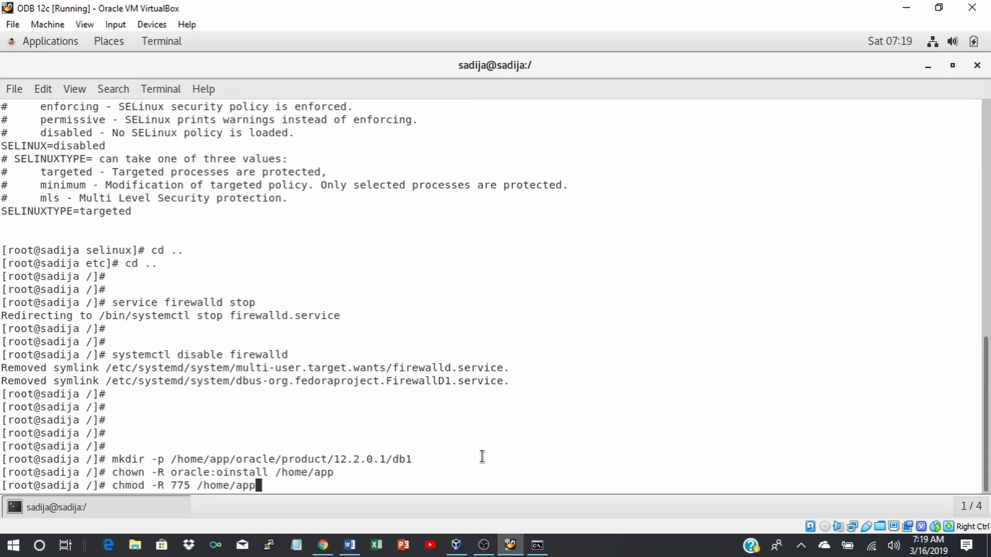
pyautogui.press('Return')
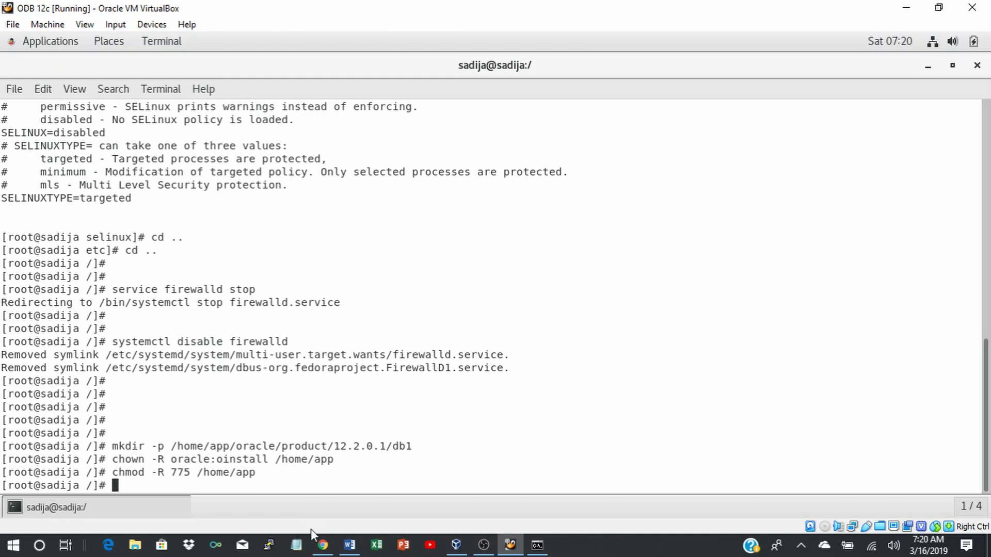
pyautogui.moveTo(349, 543)
pyautogui.press('Return')
pyautogui.press('Return')
pyautogui.press('Return')
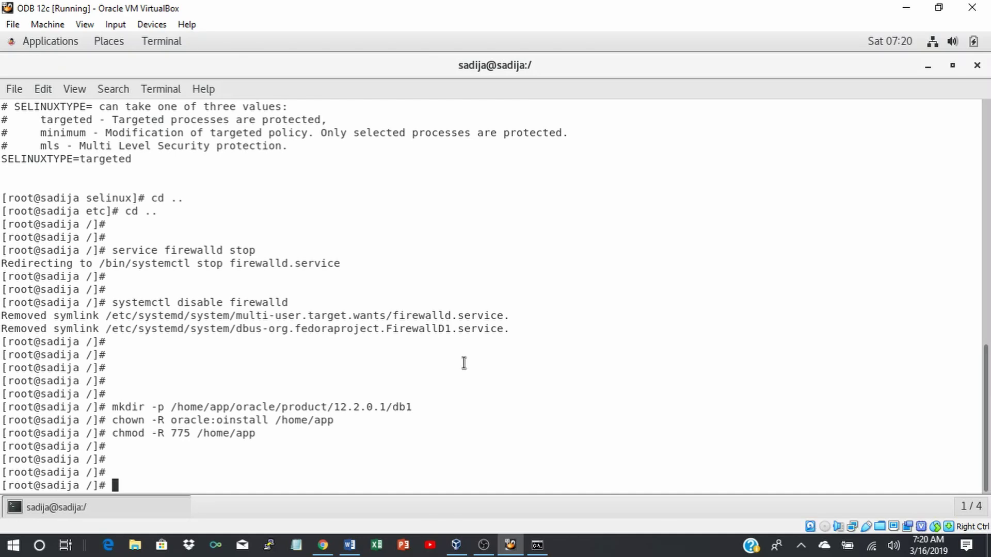
# Set and confirm a new password for the oracle user with passwd oracle.
pyautogui.write('passwd oracle')
pyautogui.press('Return')
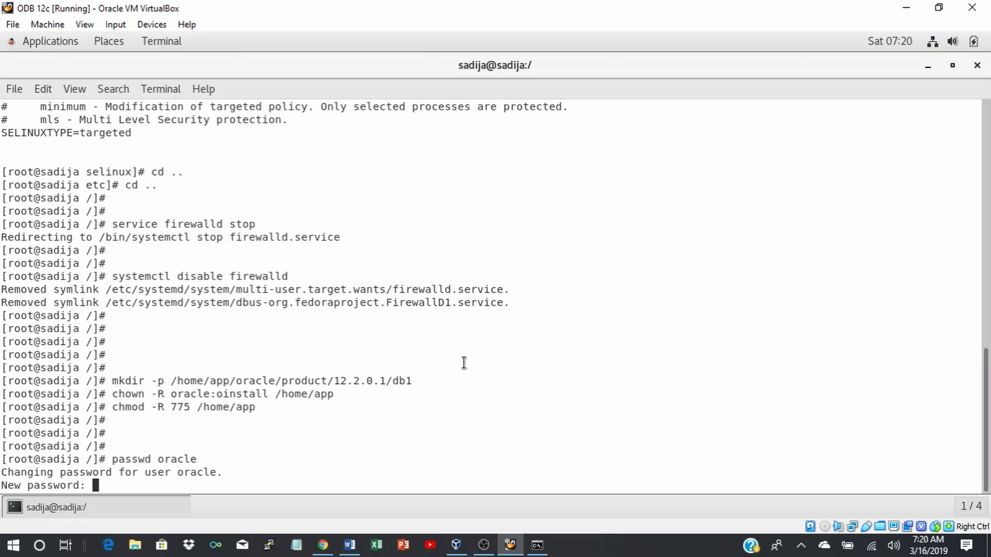
pyautogui.press('Return')
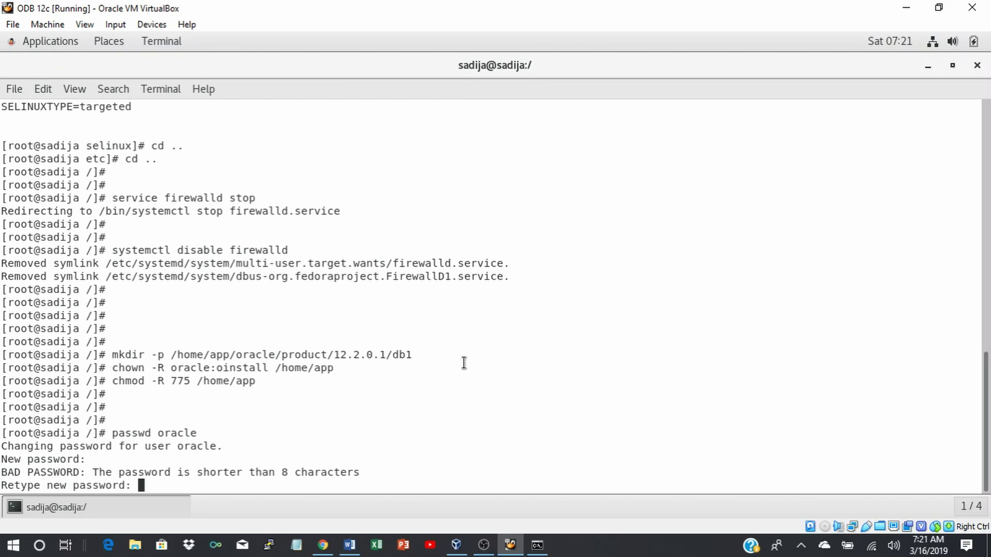
pyautogui.press('Return')
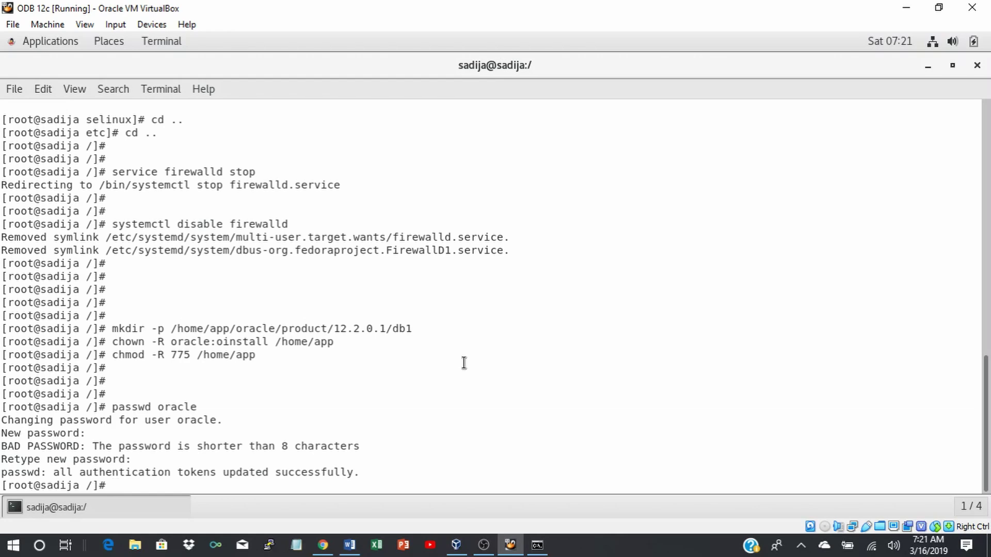
pyautogui.press('Return')
pyautogui.press('Return')
pyautogui.press('Return')
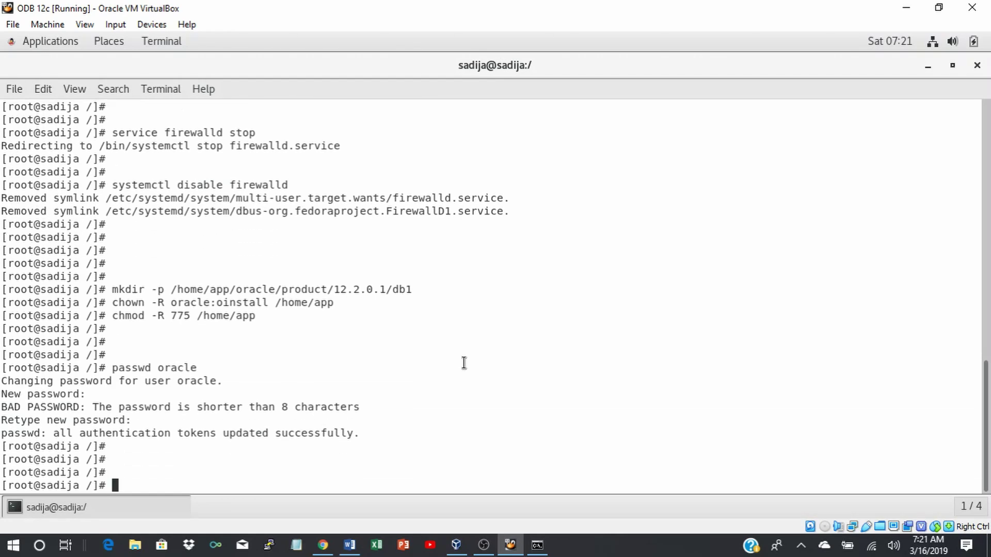
# Switch the terminal to the oracle account with su - oracle.
pyautogui.write('su -')
pyautogui.write('oracle')
pyautogui.press('Return')
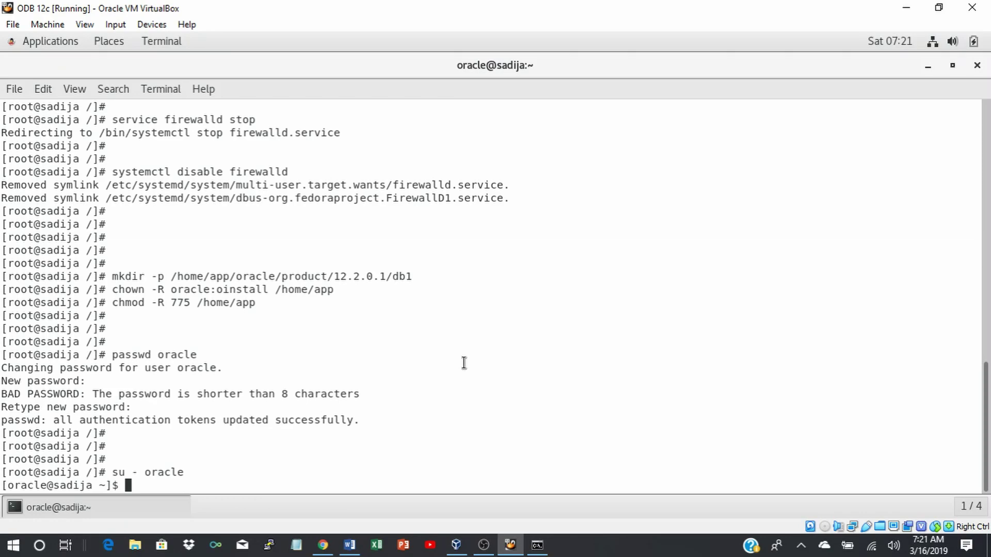
# Open .bash_profile in vi and delete the PATH and export PATH lines.
pyautogui.write('vi .bash_profile')
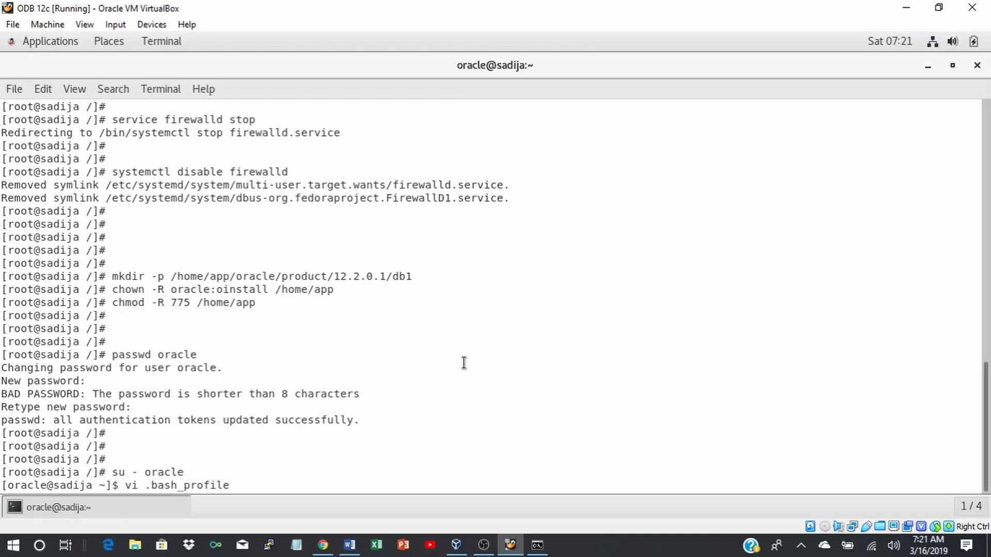
pyautogui.press('Return')
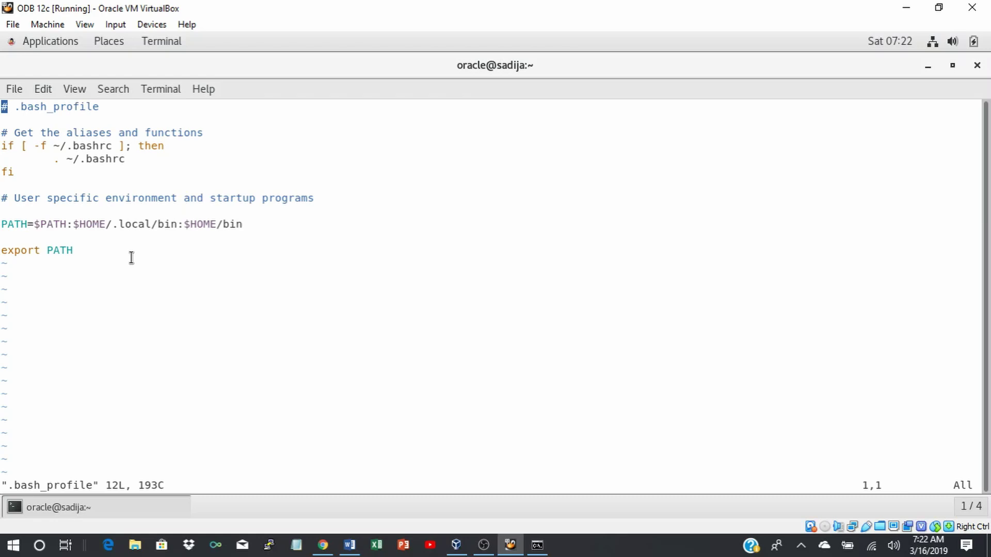
pyautogui.press('Down')
pyautogui.press('Down')
pyautogui.press('Down')
pyautogui.press('Down')
pyautogui.press('Down')
pyautogui.press('Down')
pyautogui.press('Down')
pyautogui.press('Down')
pyautogui.press('Down')
pyautogui.press('x')
pyautogui.press('x')
pyautogui.press('x')
pyautogui.press('x')
pyautogui.press('x')
pyautogui.press('x')
pyautogui.press('x')
pyautogui.press('x')
pyautogui.press('x')
pyautogui.press('x')
pyautogui.press('x')
pyautogui.press('x')
pyautogui.press('x')
pyautogui.press('x')
pyautogui.press('x')
pyautogui.press('x')
pyautogui.press('x')
pyautogui.press('x')
pyautogui.press('x')
pyautogui.press('x')
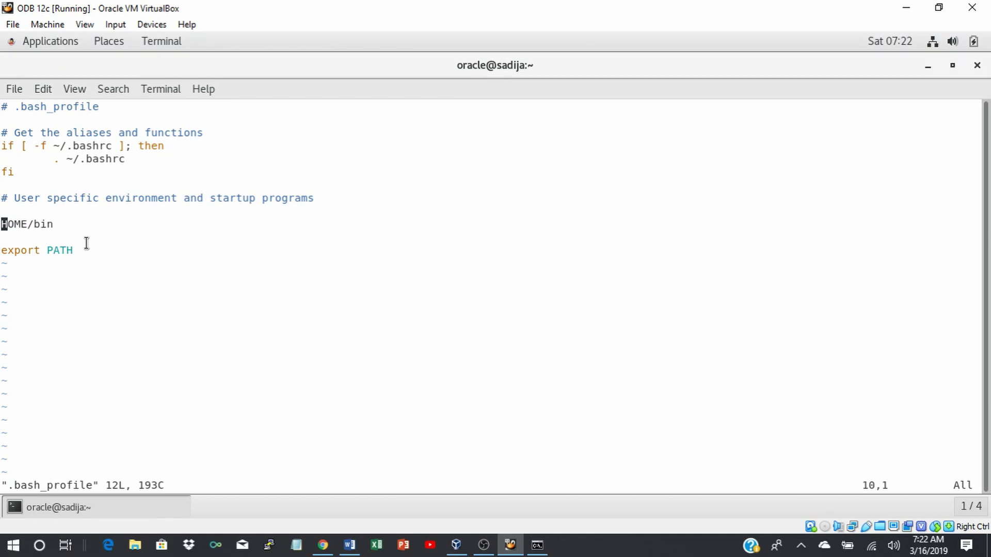
pyautogui.press('x')
pyautogui.press('x')
pyautogui.press('x')
pyautogui.press('x')
pyautogui.press('x')
pyautogui.press('x')
pyautogui.press('Down')
pyautogui.press('Down')
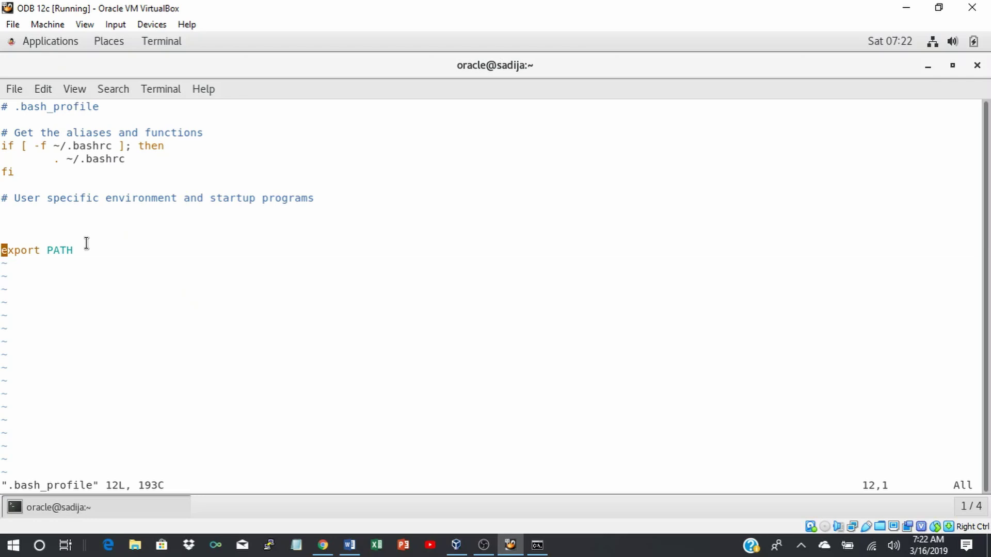
pyautogui.press('x')
pyautogui.press('x')
pyautogui.press('x')
pyautogui.press('x')
pyautogui.press('x')
pyautogui.press('x')
pyautogui.press('x')
pyautogui.press('x')
pyautogui.press('x')
pyautogui.press('x')
pyautogui.press('x')
pyautogui.press('Up')
pyautogui.press('Up')
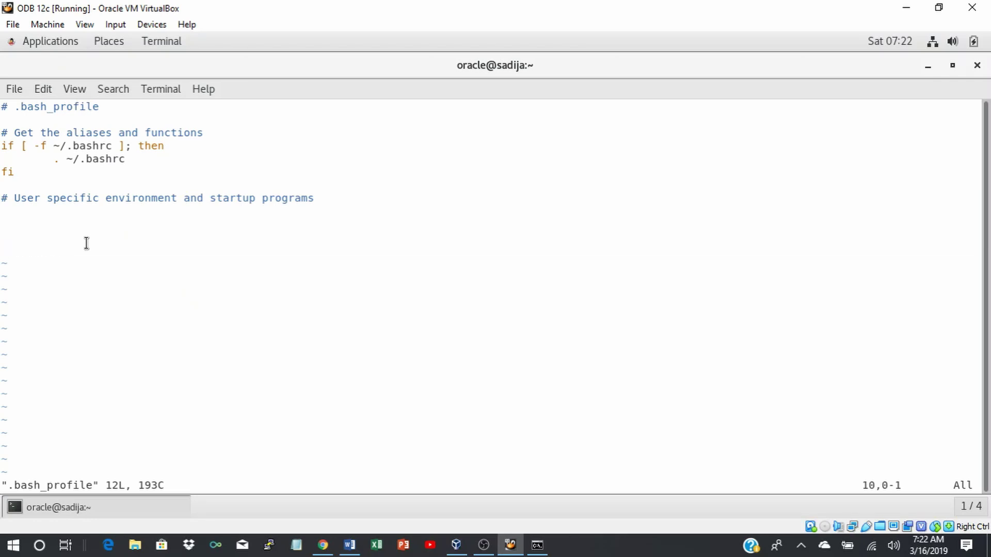
# Copy the '# Oracle Settings' export block from the Word guide into oracle's .bash_profile.
pyautogui.click(350, 544)
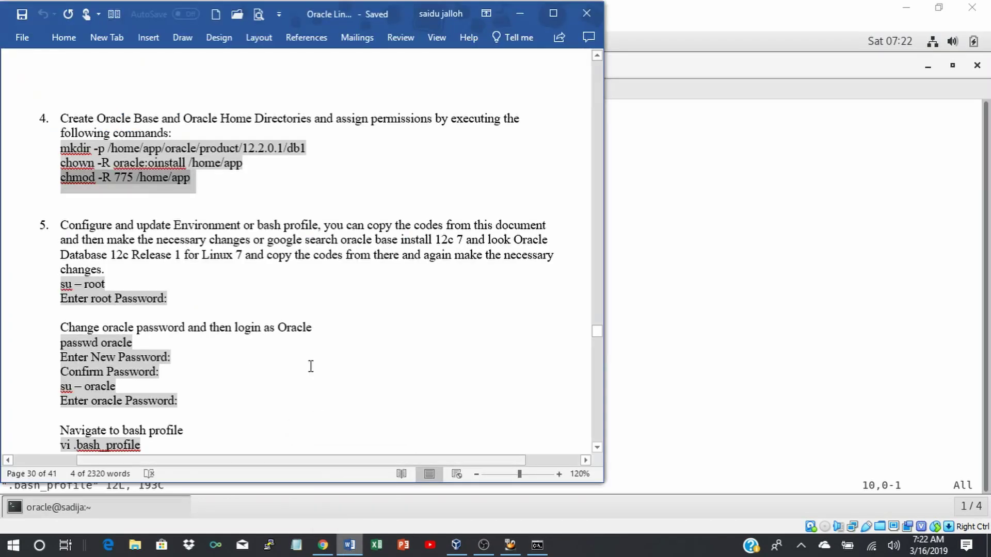
pyautogui.scroll(-7, 280, 338)
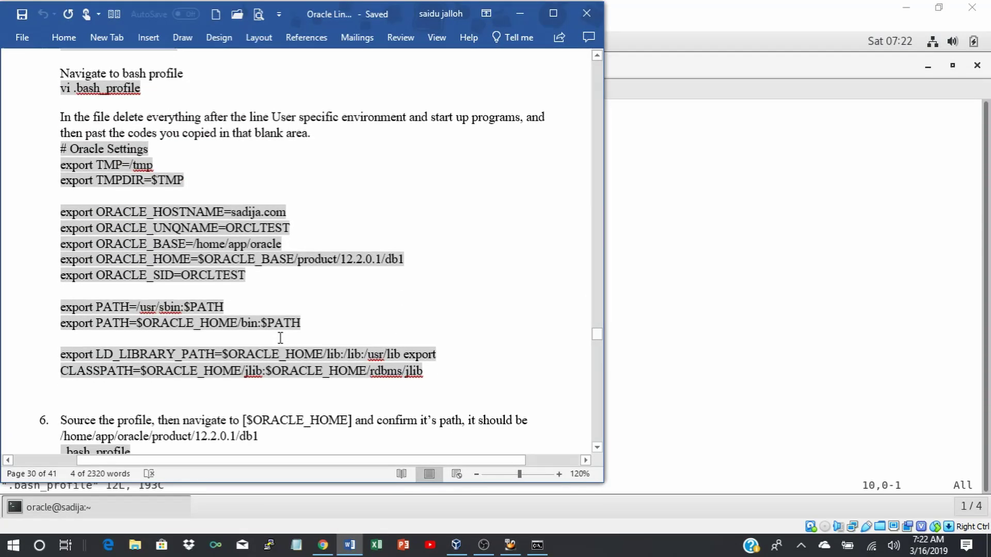
pyautogui.scroll(-1, 280, 338)
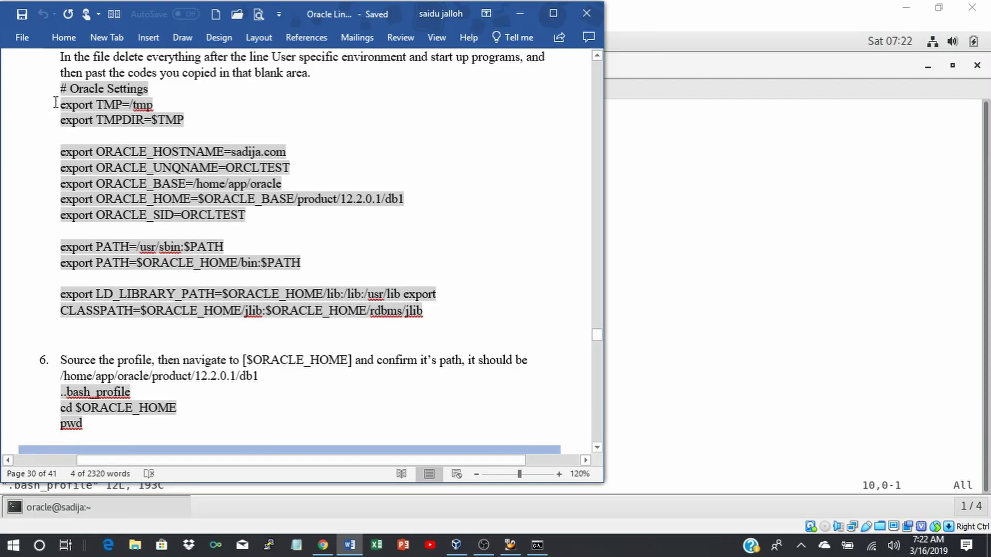
pyautogui.moveTo(58, 88); pyautogui.dragTo(399, 320)
pyautogui.hotkey('ctrl', 'c')
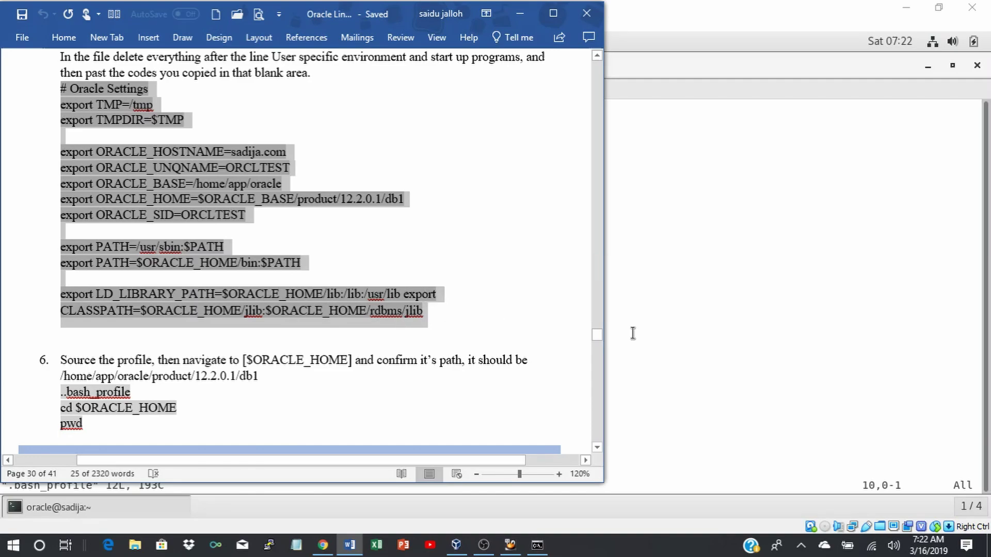
pyautogui.click(718, 315)
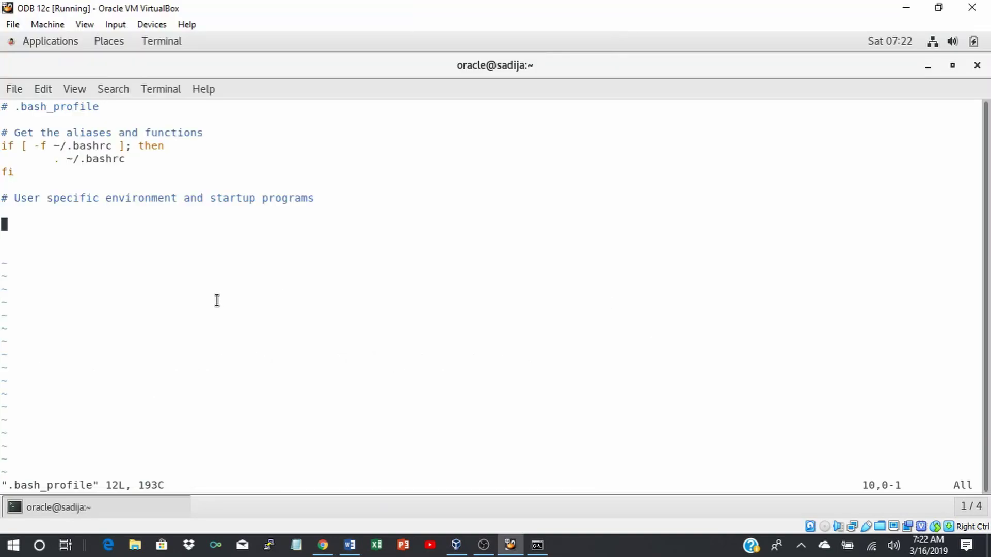
pyautogui.rightClick(4, 224)
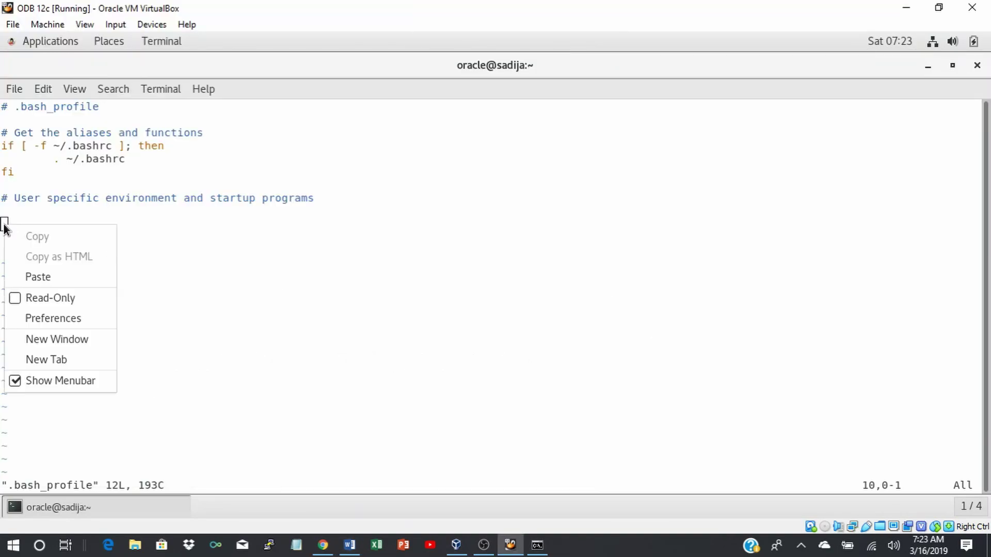
pyautogui.click(42, 280)
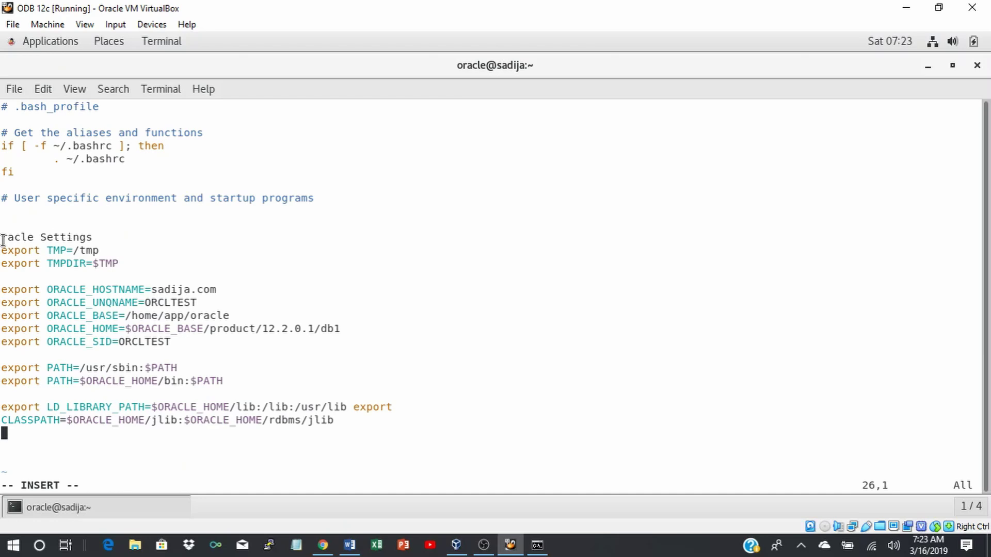
# Fix the first pasted line so it reads '#Oracle Settings' as a comment.
pyautogui.press('Up')
pyautogui.press('Up')
pyautogui.press('Up')
pyautogui.press('Up')
pyautogui.press('Up')
pyautogui.press('Up')
pyautogui.press('Up')
pyautogui.press('Up')
pyautogui.press('Up')
pyautogui.press('Up')
pyautogui.press('Up')
pyautogui.press('Up')
pyautogui.press('Up')
pyautogui.press('Up')
pyautogui.press('Up')
pyautogui.write('O')
pyautogui.press('BackSpace')
pyautogui.write('#O')
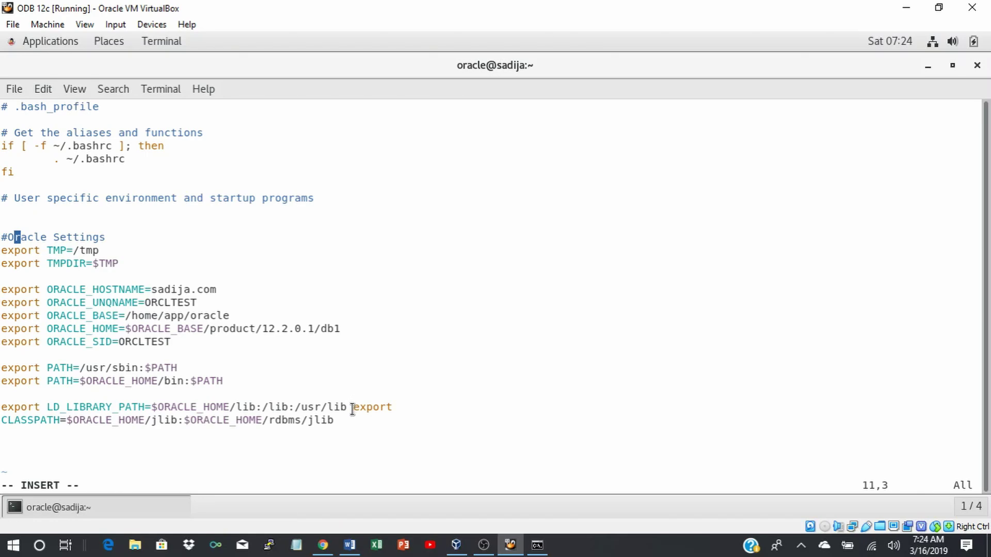
# Put 'export CLASSPATH=...' on its own line after the LD_LIBRARY_PATH export.
pyautogui.press('Down')
pyautogui.press('Down')
pyautogui.press('Down')
pyautogui.press('Down')
pyautogui.press('Down')
pyautogui.press('Down')
pyautogui.press('Down')
pyautogui.press('Down')
pyautogui.press('Down')
pyautogui.press('Down')
pyautogui.press('Down')
pyautogui.press('Down')
pyautogui.press('Down')
pyautogui.press('Right')
pyautogui.press('Right')
pyautogui.press('Right')
pyautogui.press('Right')
pyautogui.press('Right')
pyautogui.press('Right')
pyautogui.press('Right')
pyautogui.press('Right')
pyautogui.press('Right')
pyautogui.press('Right')
pyautogui.press('Right')
pyautogui.press('Right')
pyautogui.press('Right')
pyautogui.press('Right')
pyautogui.press('Right')
pyautogui.press('Right')
pyautogui.press('Right')
pyautogui.press('Right')
pyautogui.press('Right')
pyautogui.press('Right')
pyautogui.press('Right')
pyautogui.press('Right')
pyautogui.press('Right')
pyautogui.press('Right')
pyautogui.press('Right')
pyautogui.press('Right')
pyautogui.press('Return')
pyautogui.press('Down')
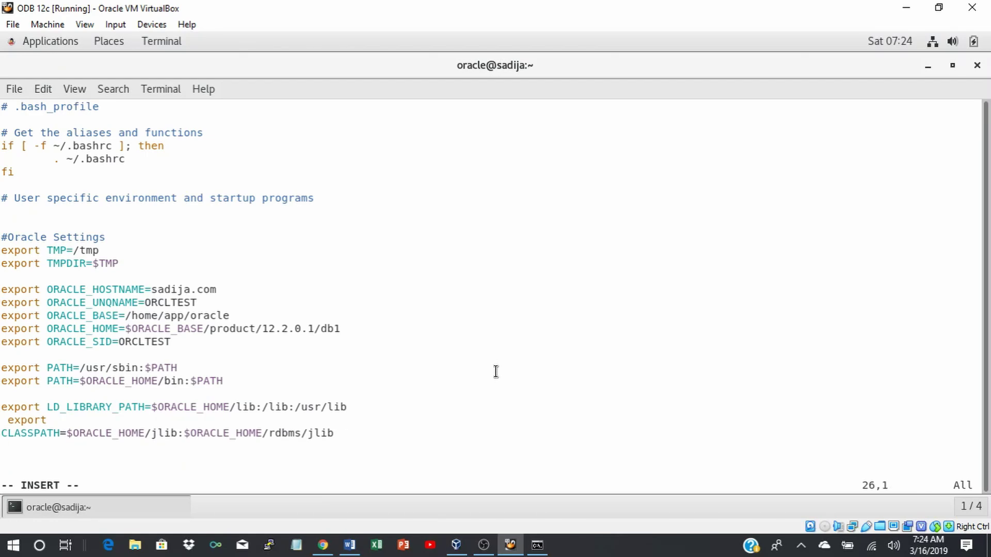
pyautogui.press('BackSpace')
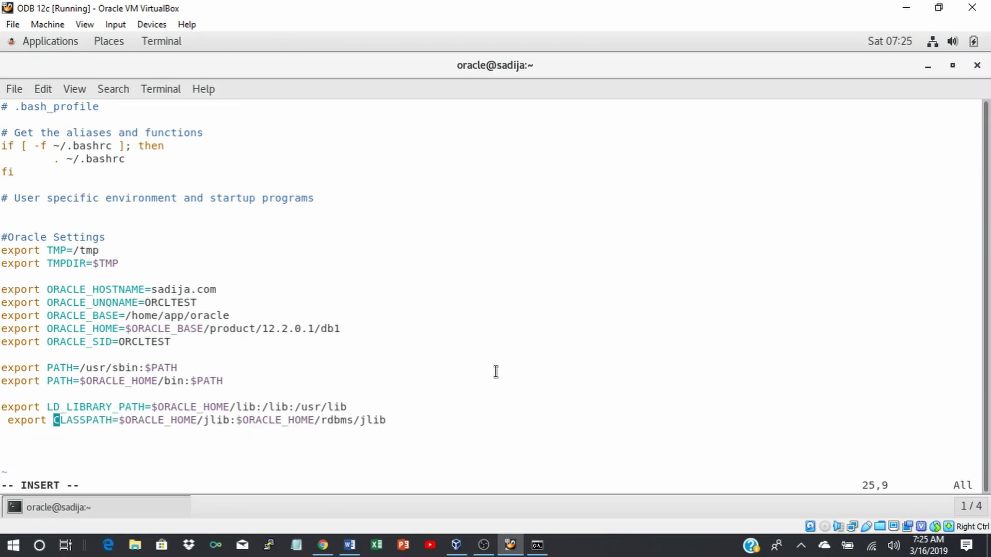
pyautogui.press('Left')
pyautogui.press('Left')
pyautogui.press('Left')
pyautogui.press('Left')
pyautogui.press('Left')
pyautogui.press('Left')
pyautogui.press('Left')
pyautogui.press('Left')
pyautogui.press('BackSpace')
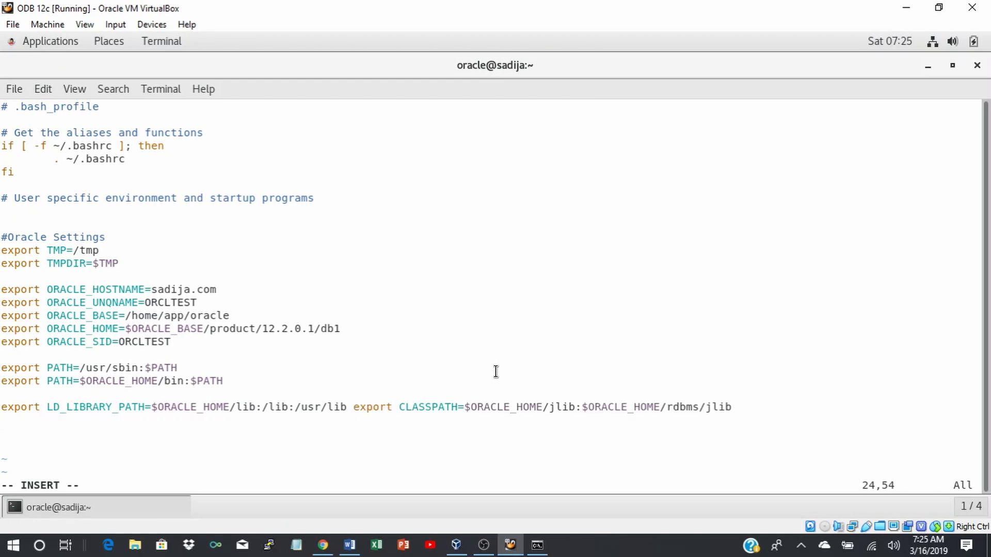
pyautogui.press('Return')
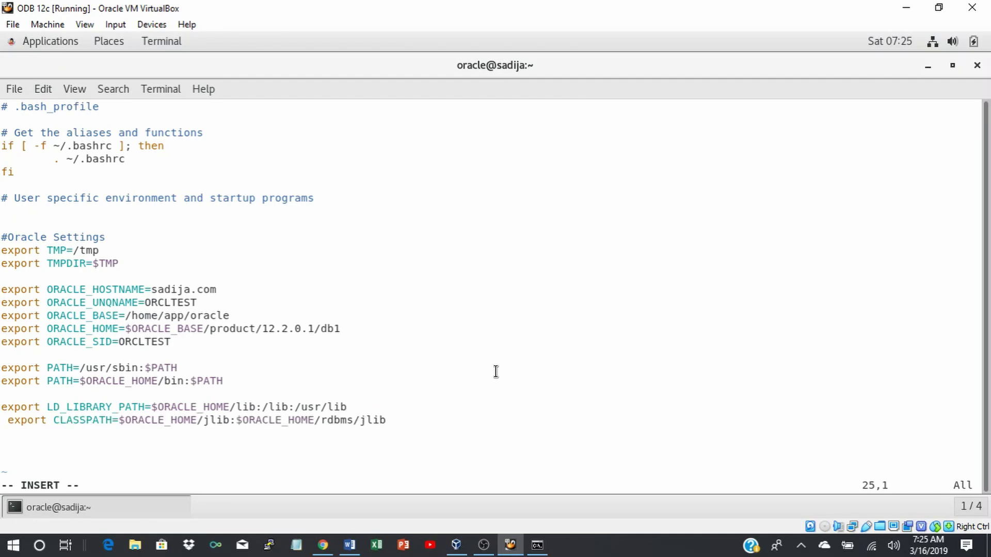
pyautogui.press('Delete')
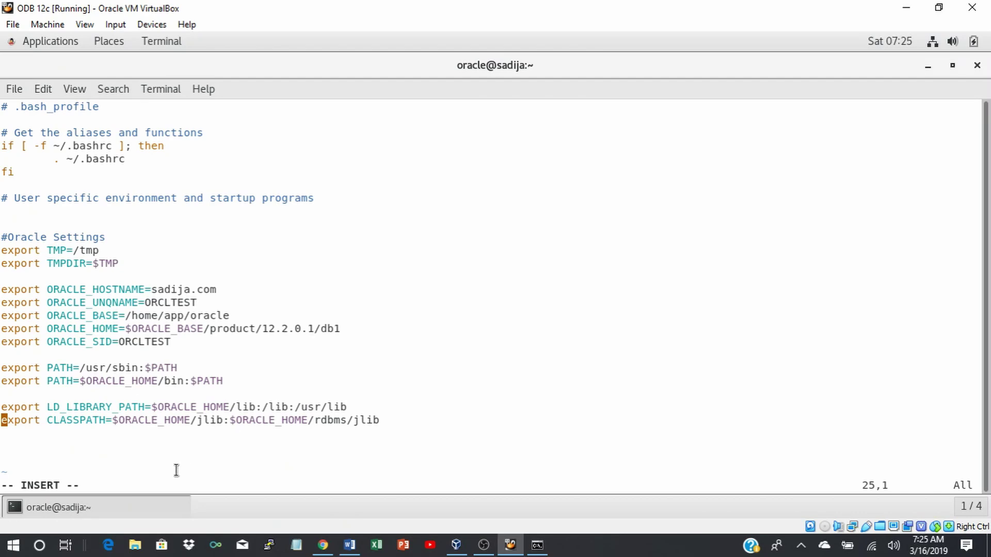
# Save .bash_profile and quit vi with :wq.
pyautogui.press('Escape')
pyautogui.write(':wq')
pyautogui.press('Return')
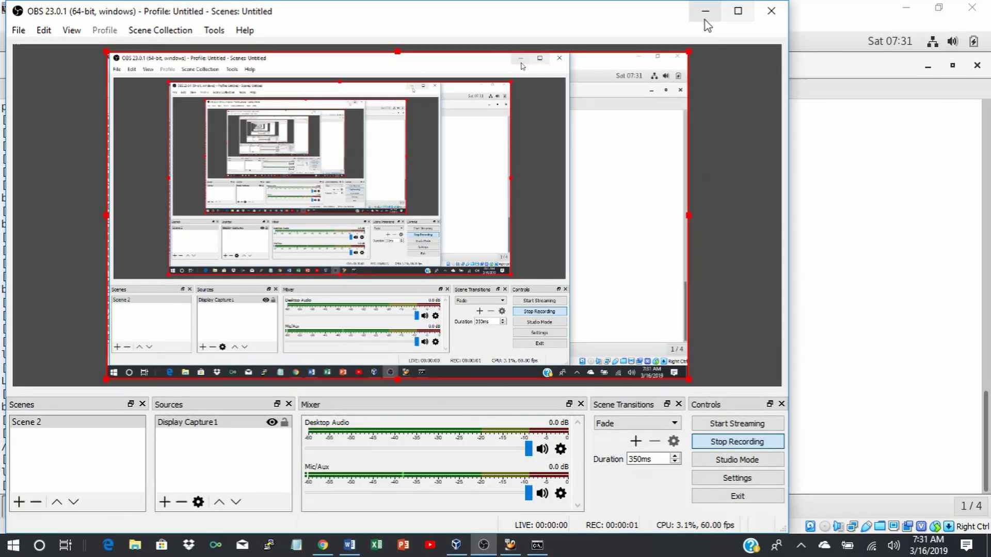
pyautogui.click(705, 12)
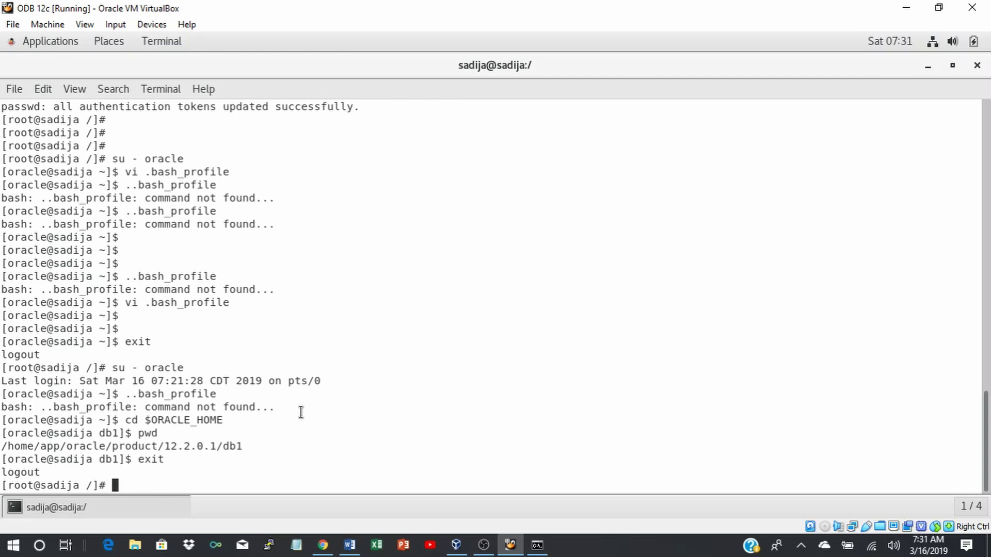
# Change to the Oracle home directory, correcting the command to 'cd $ORACLE_HOME'.
pyautogui.write('cd ORACLE_HOME')
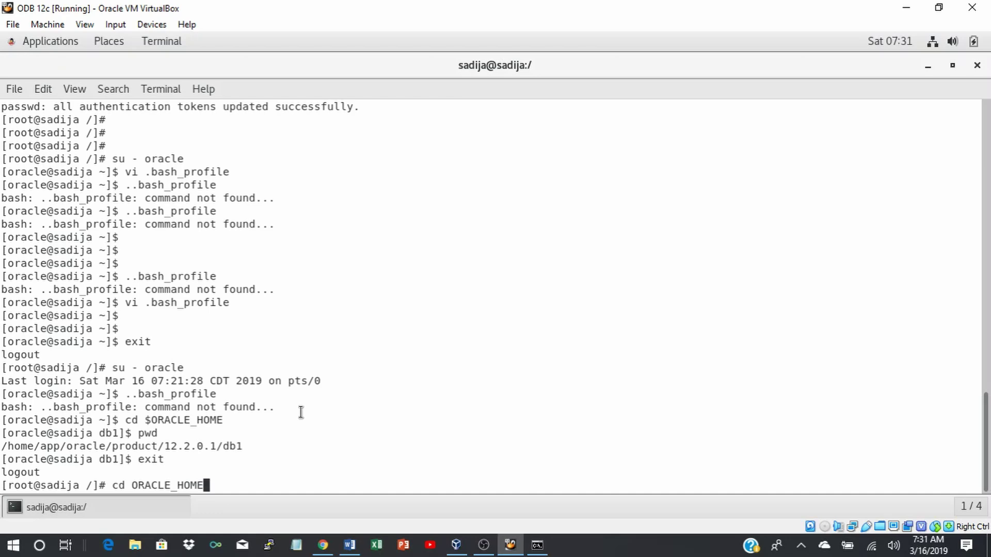
pyautogui.press('Return')
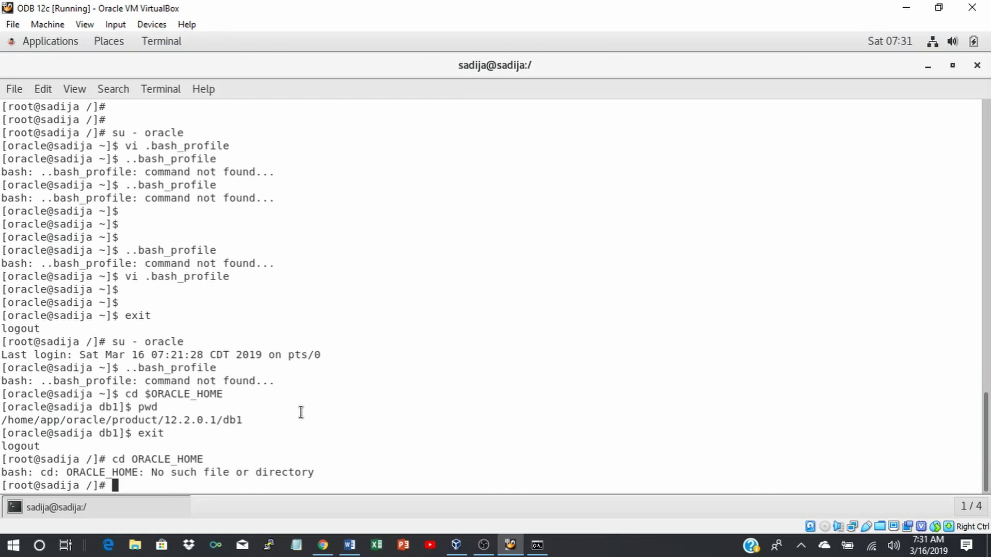
pyautogui.press('Up')
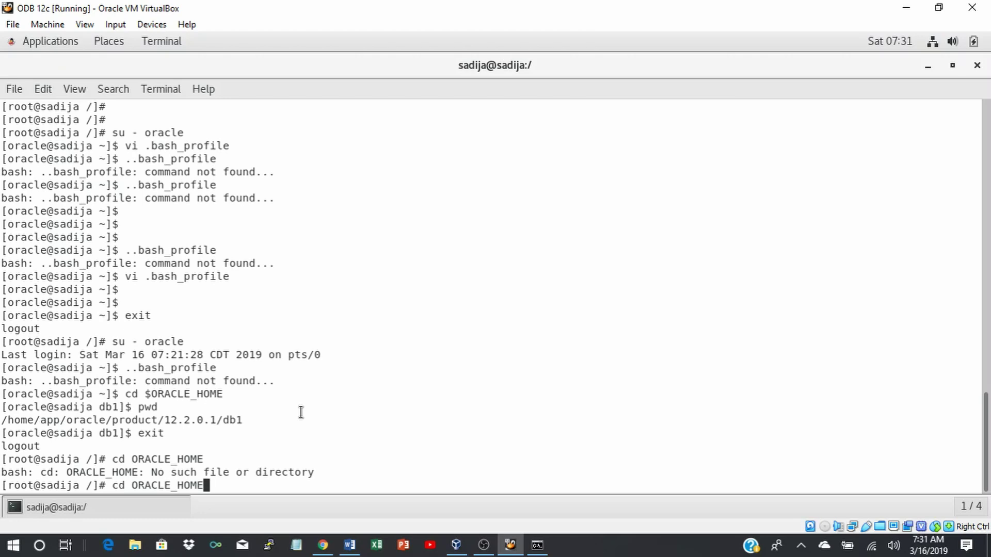
pyautogui.press('Left')
pyautogui.press('Left')
pyautogui.press('Left')
pyautogui.press('Left')
pyautogui.press('Left')
pyautogui.press('Left')
pyautogui.press('Left')
pyautogui.press('Left')
pyautogui.press('Left')
pyautogui.press('Left')
pyautogui.press('Left')
pyautogui.write('$')
pyautogui.press('Return')
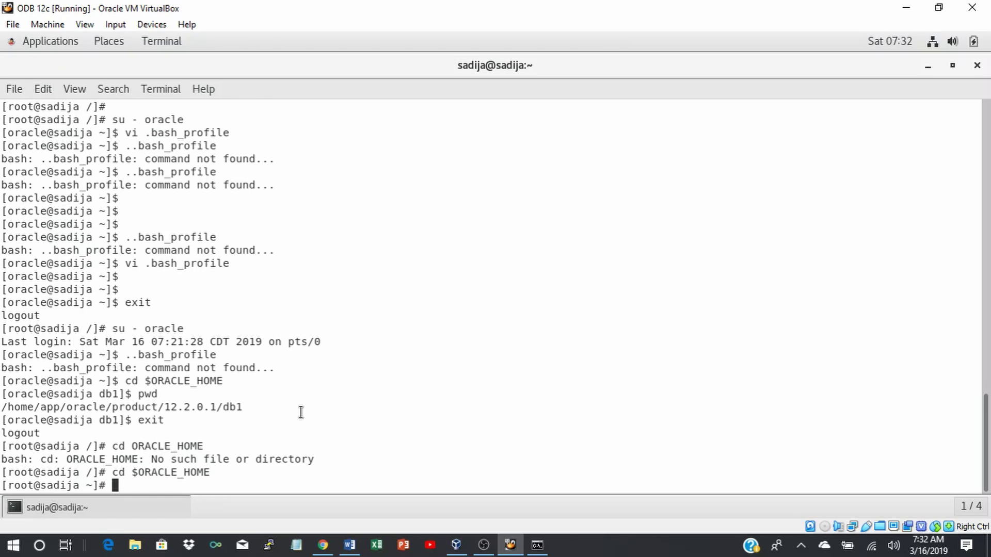
# As oracle, confirm $ORACLE_HOME is /home/app/oracle/product/12.2.0.1/db1 with pwd, then try reboot.
pyautogui.write('su - oracle')
pyautogui.press('Return')
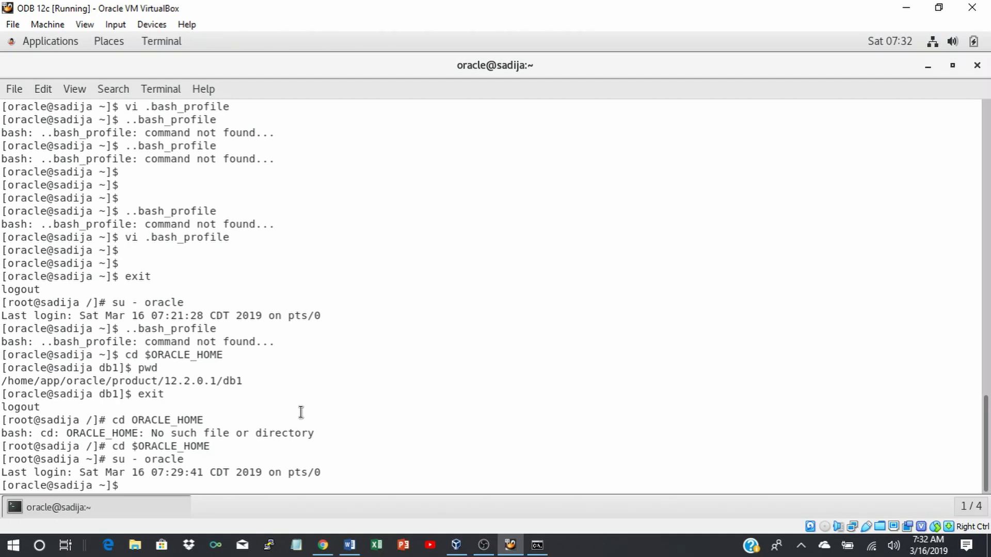
pyautogui.write('cd $ORACLE_HOME')
pyautogui.press('Return')
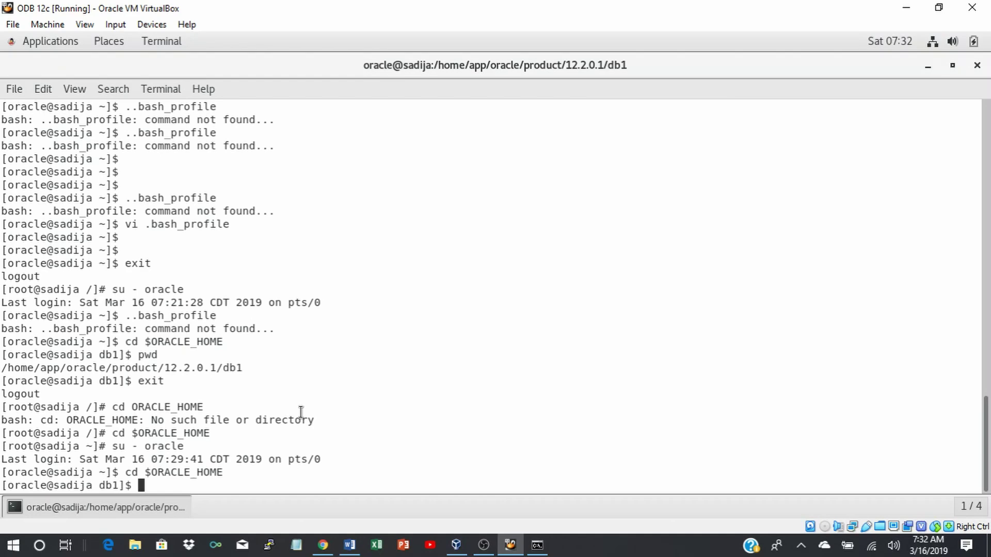
pyautogui.write('pwd')
pyautogui.press('Return')
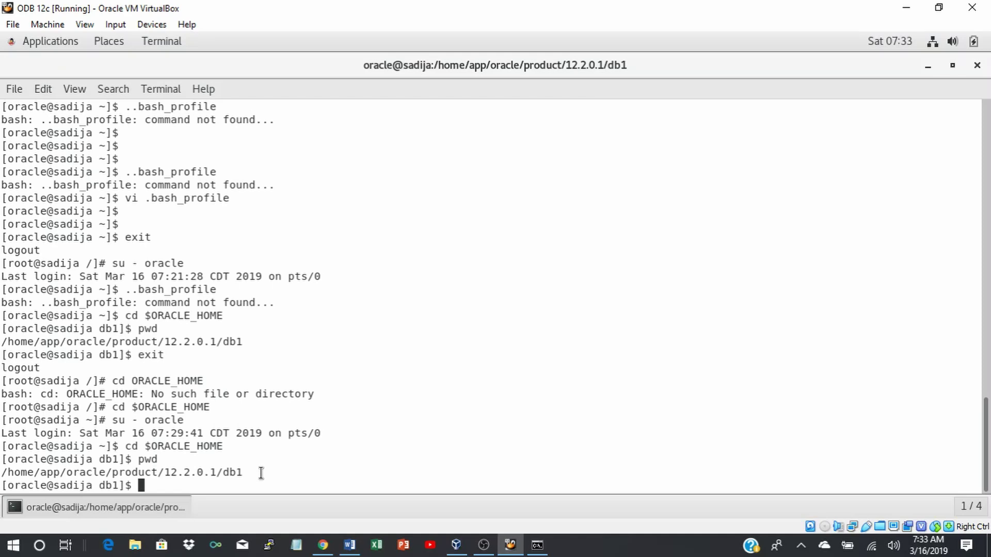
pyautogui.write('reboot')
pyautogui.press('Return')
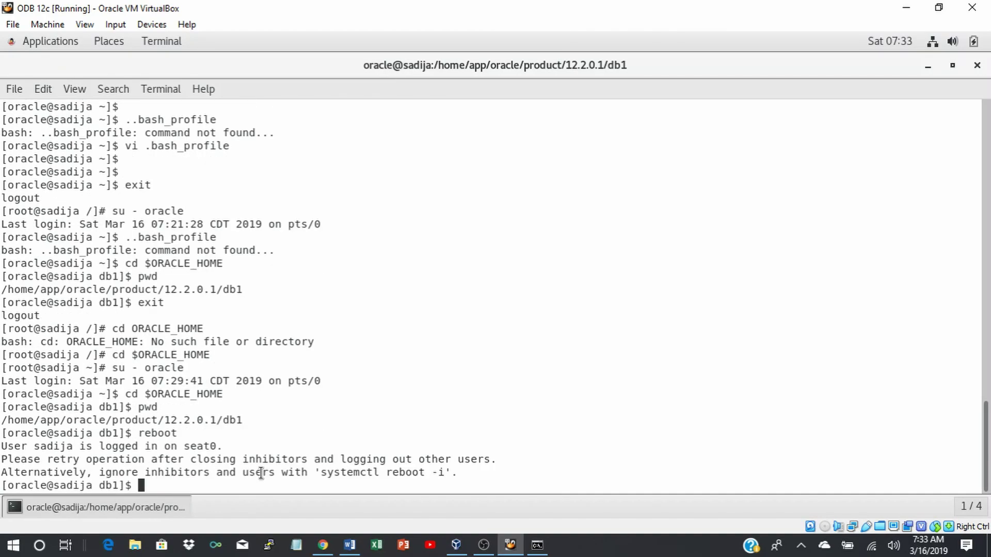
pyautogui.write('exit')
pyautogui.press('Return')
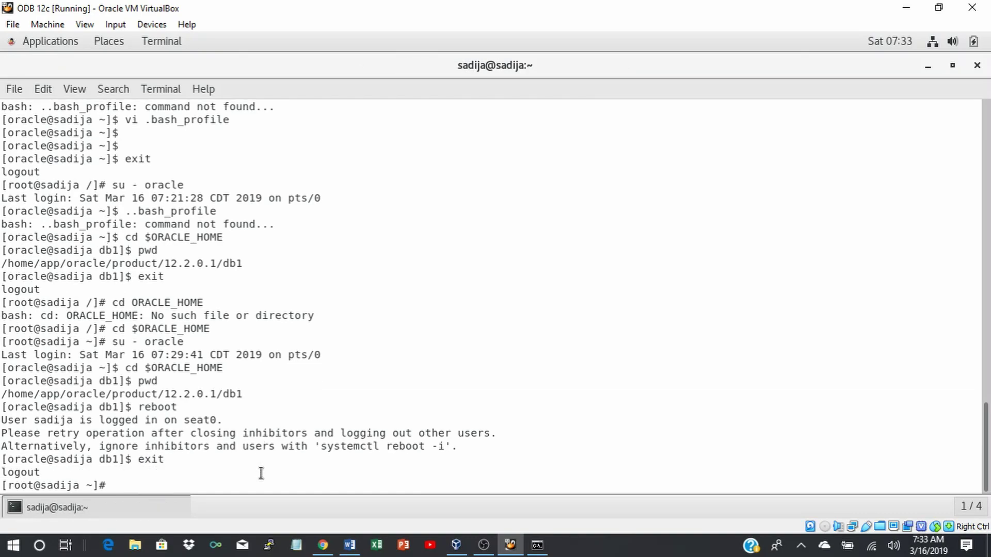
pyautogui.write('reboot')
pyautogui.press('Return')
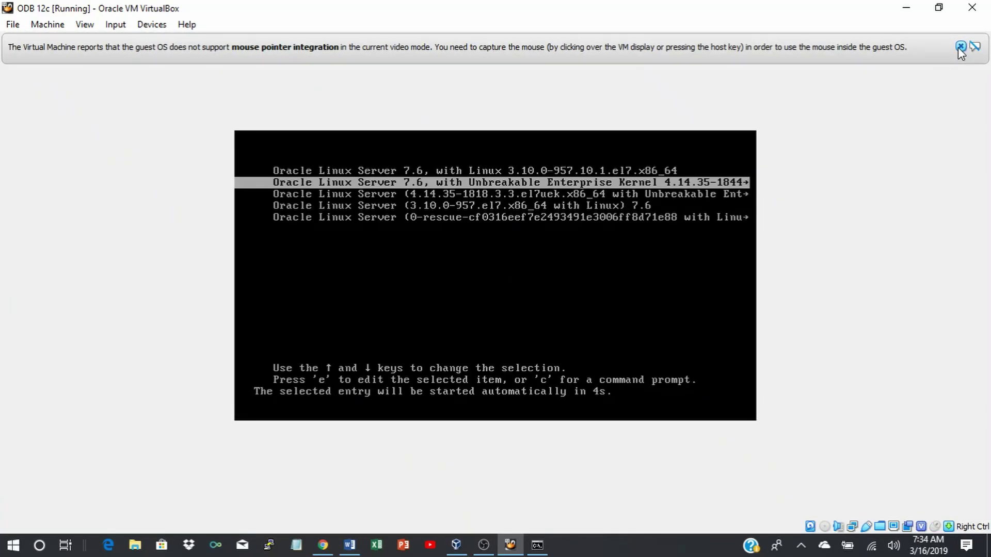
pyautogui.click(960, 47)
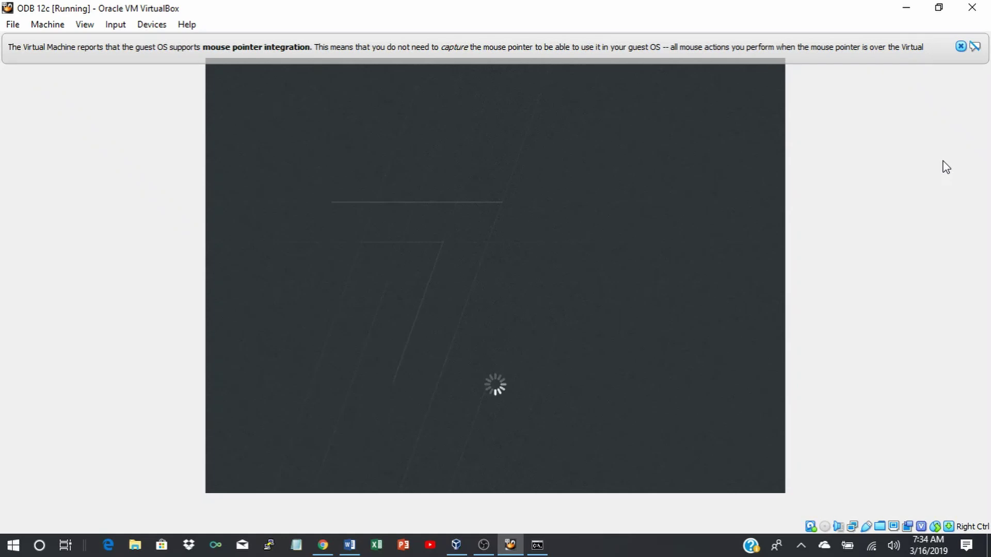
pyautogui.click(961, 47)
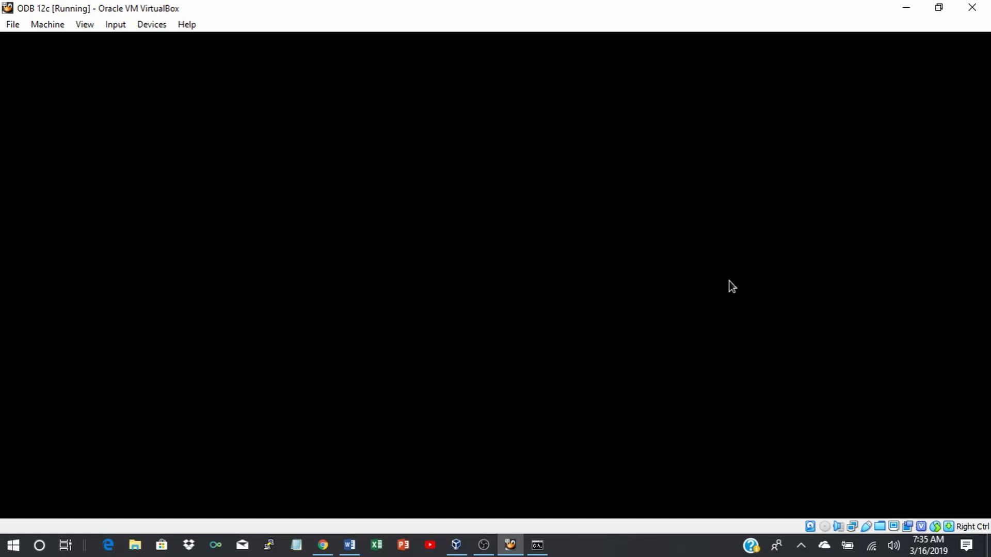
# Power off ODB 12c via Machine > ACPI Shutdown and return to VirtualBox Manager.
pyautogui.click(40, 24)
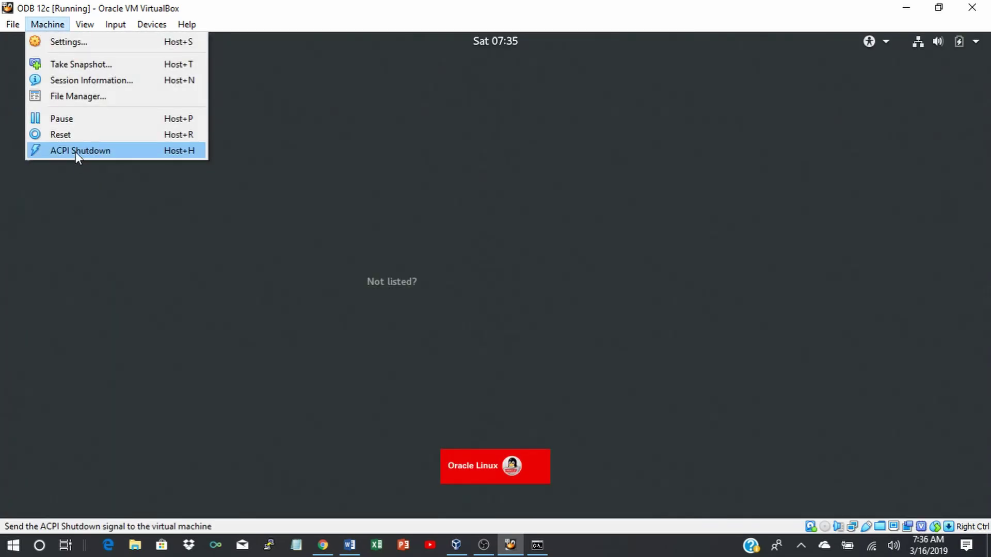
pyautogui.click(76, 151)
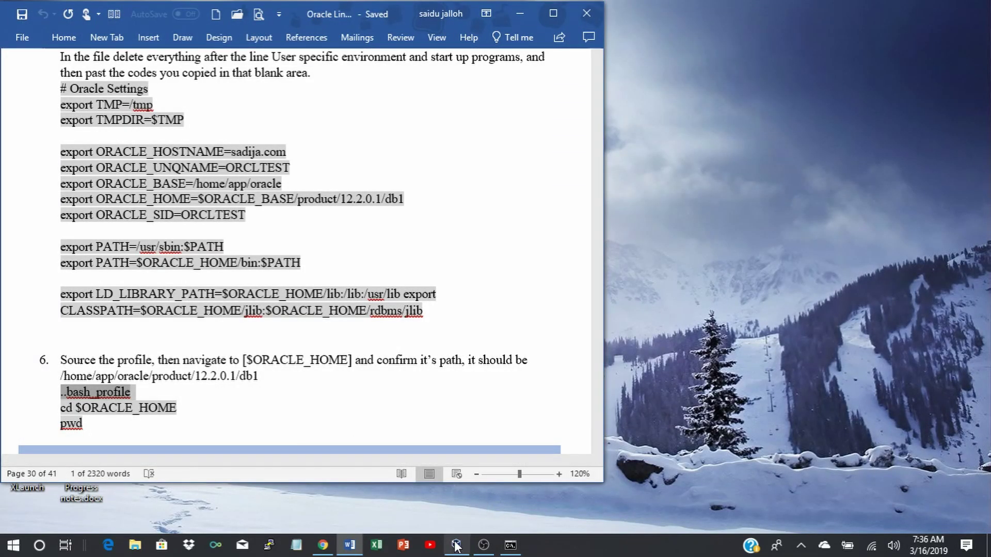
pyautogui.click(455, 543)
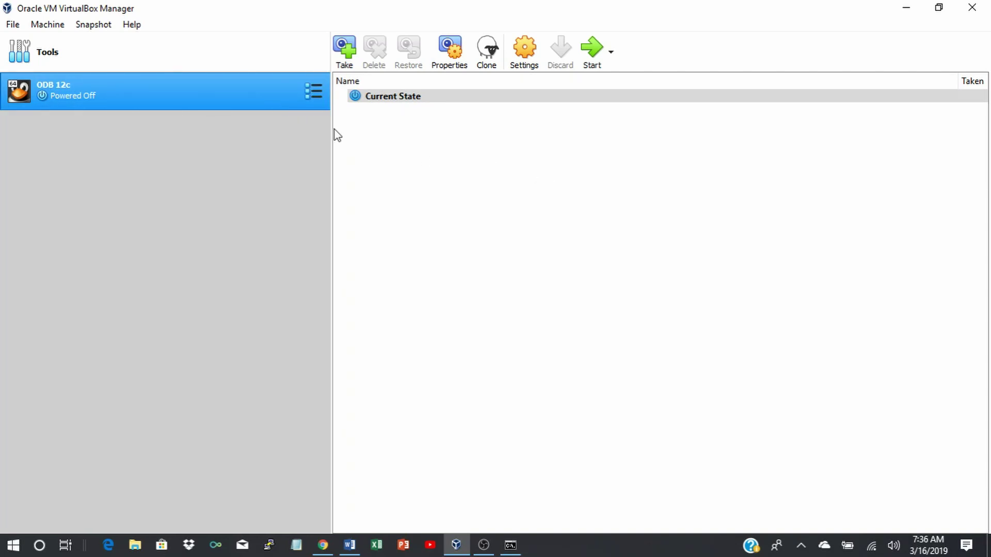
# Show ODB 12c's snapshots and take a new snapshot, clearing the default name 'Snapshot 1'.
pyautogui.click(313, 92)
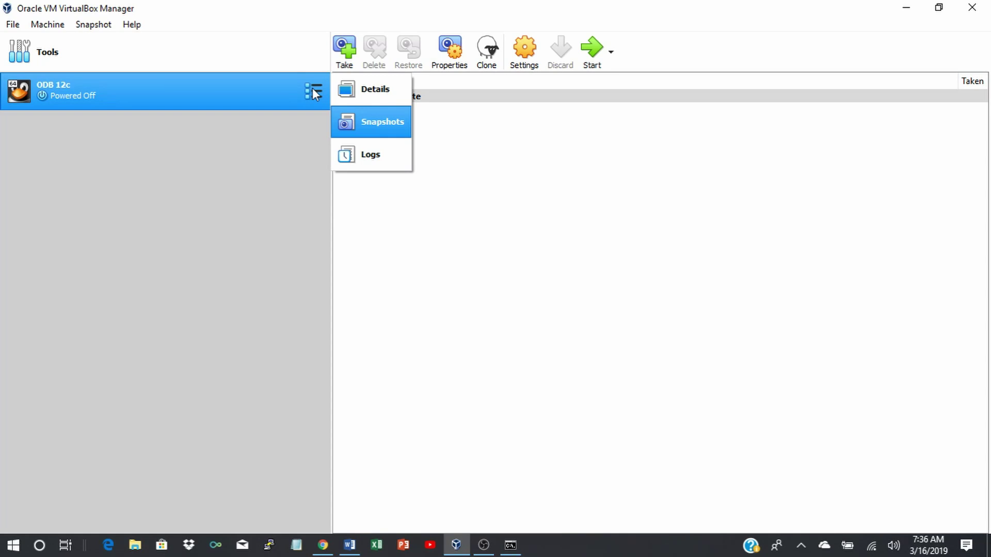
pyautogui.click(386, 129)
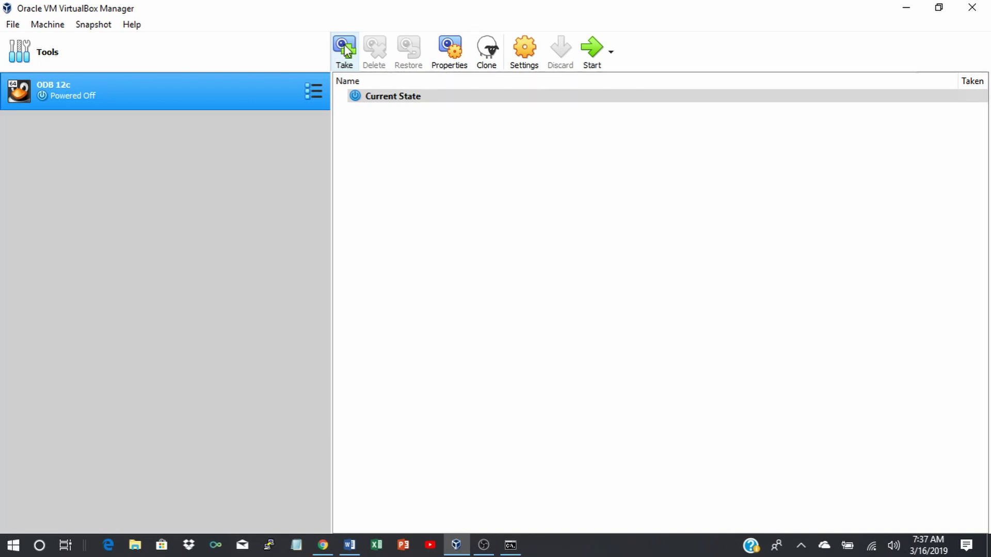
pyautogui.click(345, 47)
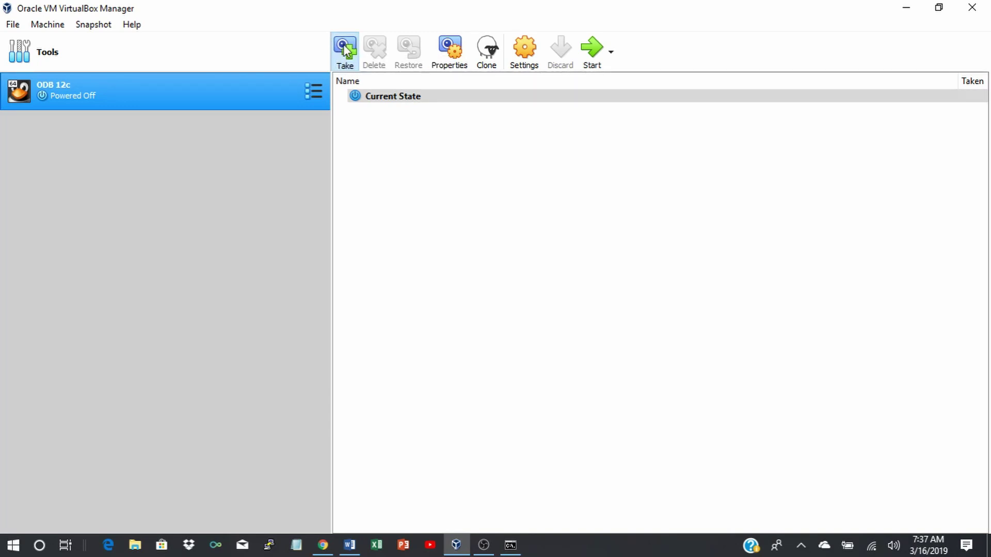
pyautogui.press('BackSpace')
pyautogui.press('BackSpace')
pyautogui.press('BackSpace')
pyautogui.press('BackSpace')
pyautogui.press('BackSpace')
pyautogui.press('BackSpace')
pyautogui.press('BackSpace')
pyautogui.press('BackSpace')
pyautogui.press('BackSpace')
pyautogui.press('BackSpace')
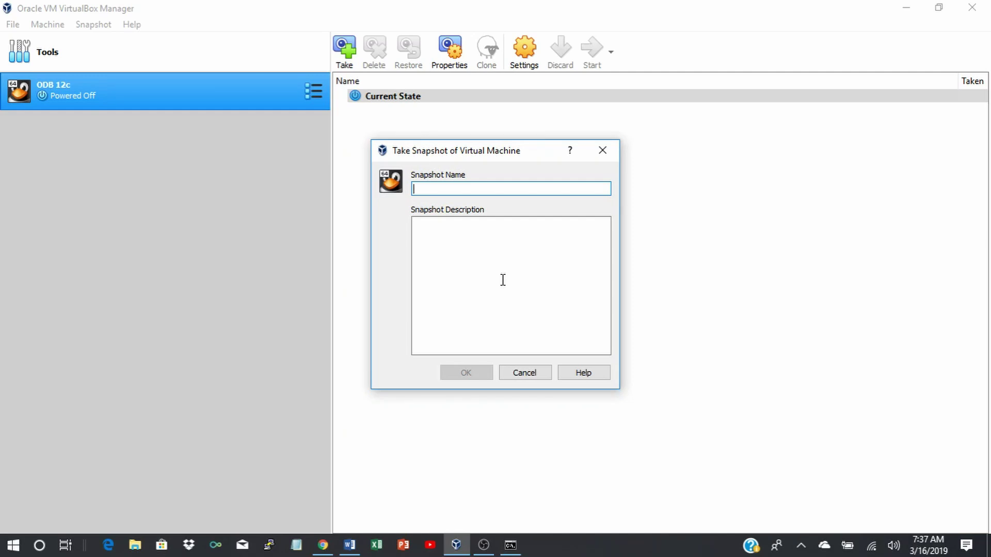
# Name the snapshot 'OL7 configuration', reuse that text as its description, and save it.
pyautogui.write('OL')
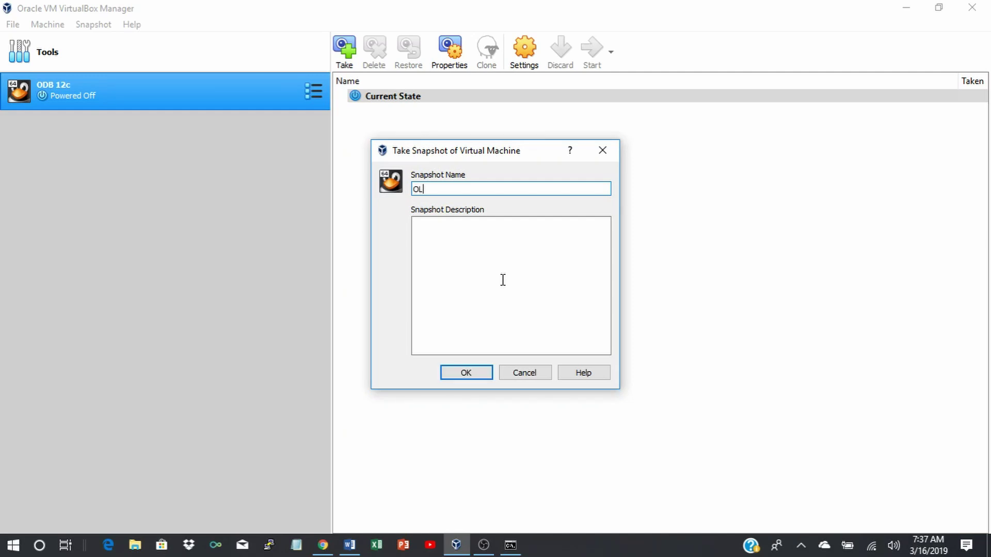
pyautogui.write('&')
pyautogui.press('BackSpace')
pyautogui.write('7 configuration')
pyautogui.moveTo(412, 190); pyautogui.dragTo(474, 190)
pyautogui.hotkey('ctrl', 'c')
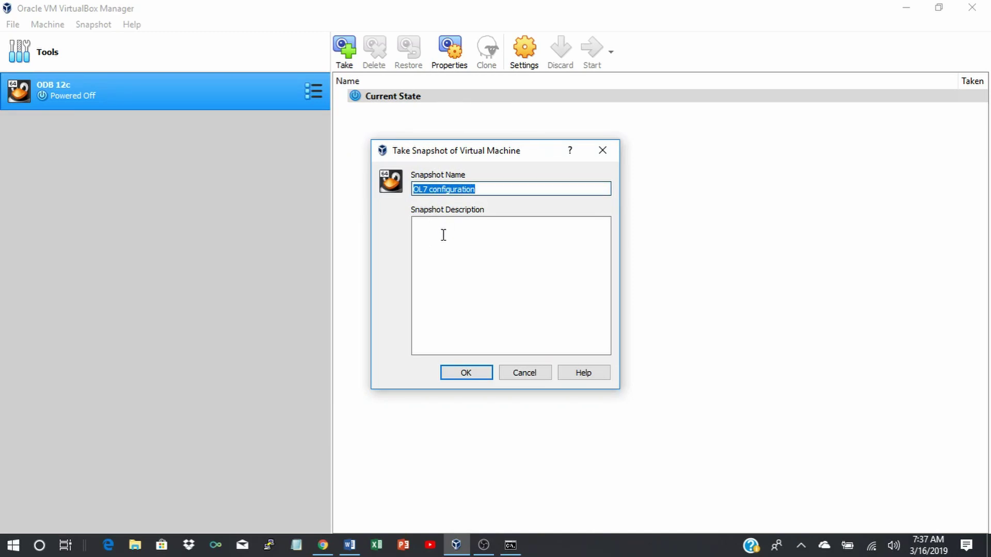
pyautogui.click(437, 239)
pyautogui.hotkey('ctrl', 'v')
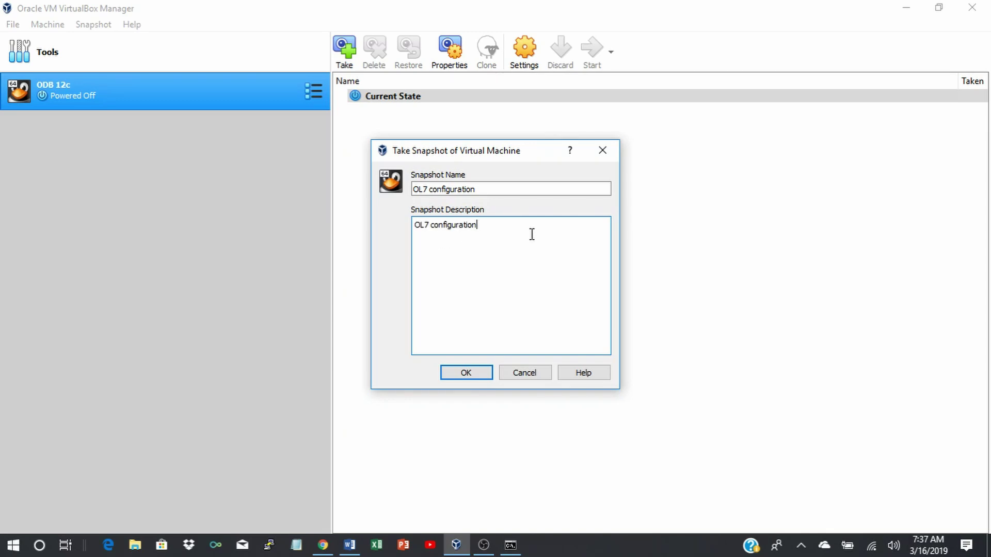
pyautogui.click(456, 367)
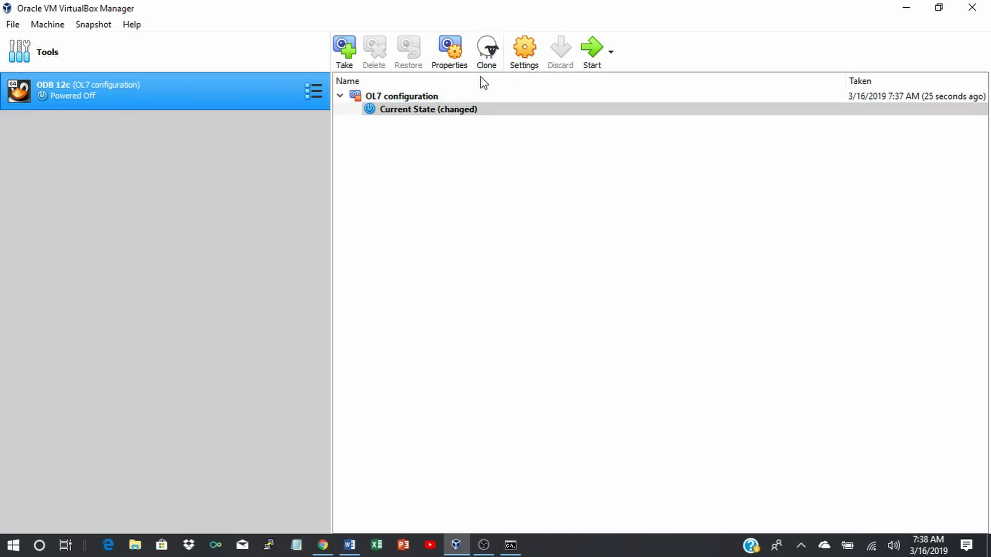
# Clone ODB 12c with new MAC addresses for all adapters, keeping disk names and hardware UUIDs.
pyautogui.click(488, 52)
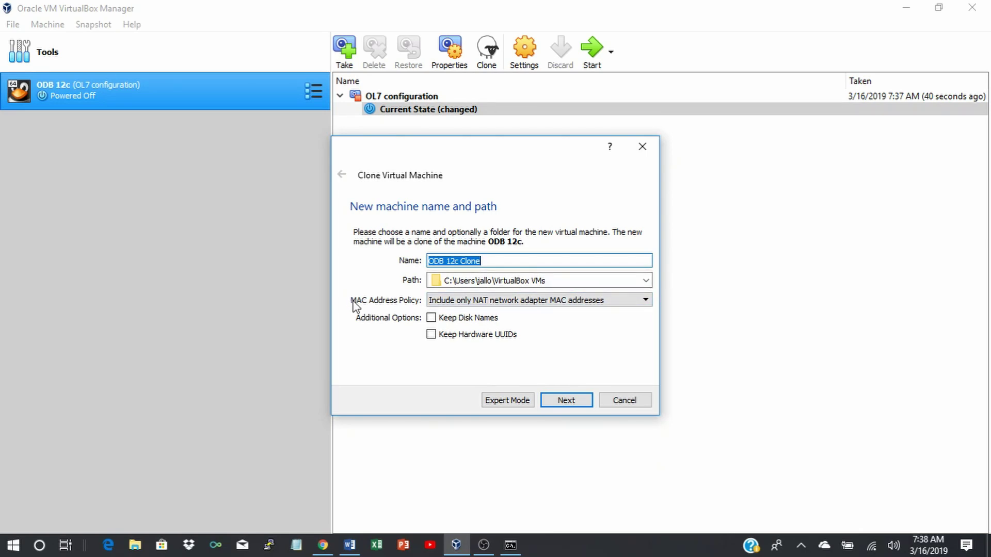
pyautogui.click(645, 301)
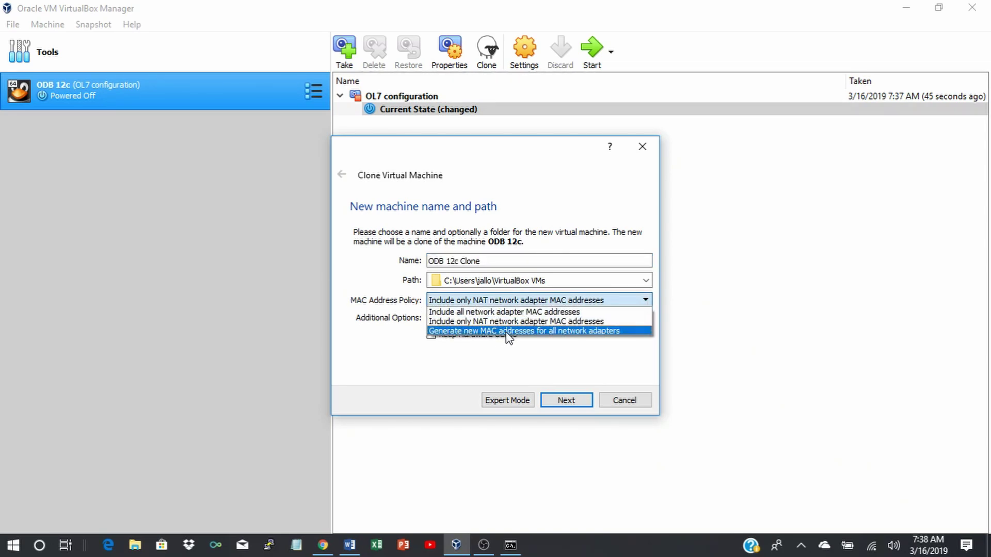
pyautogui.click(555, 331)
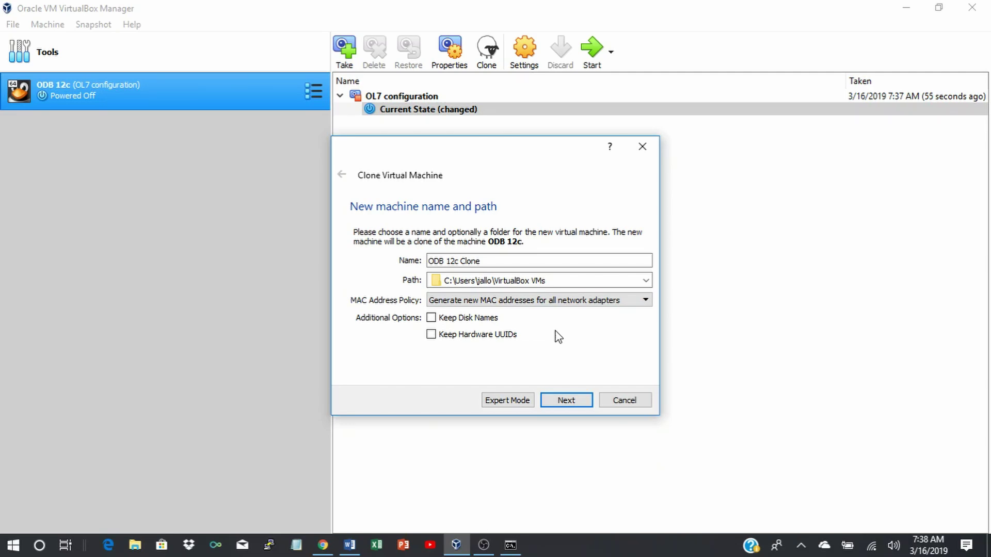
pyautogui.click(431, 318)
pyautogui.click(431, 335)
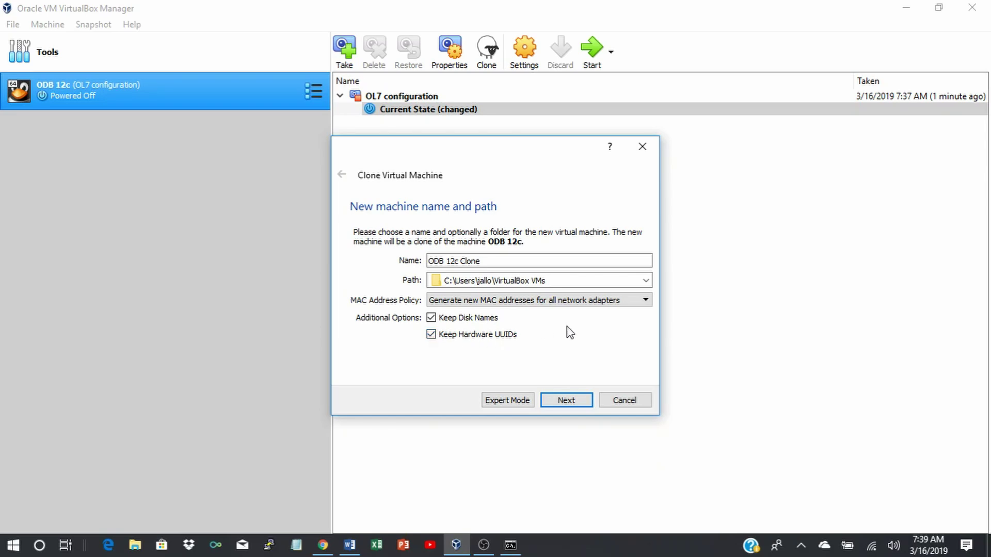
# Choose a full clone of the current machine state and start cloning.
pyautogui.click(566, 401)
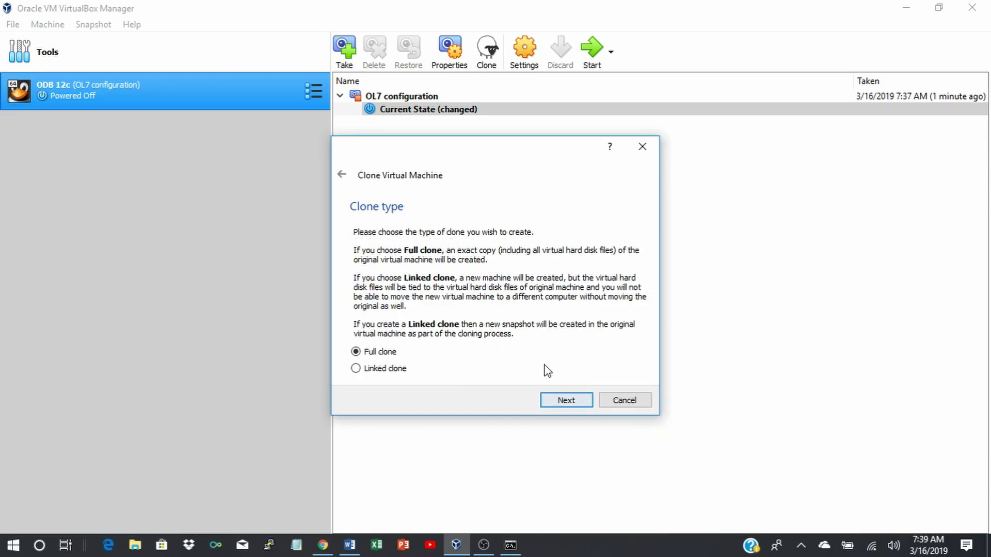
pyautogui.click(564, 402)
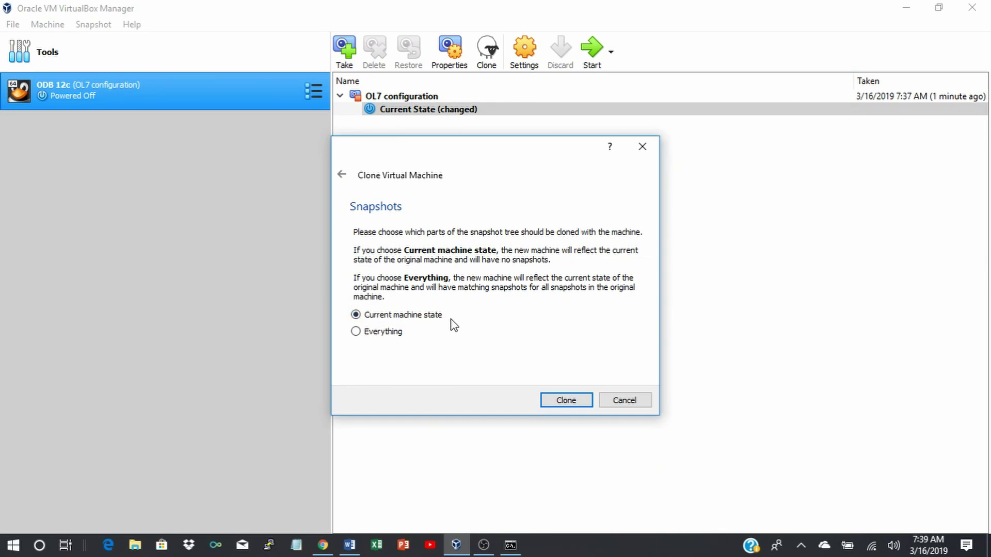
pyautogui.click(565, 401)
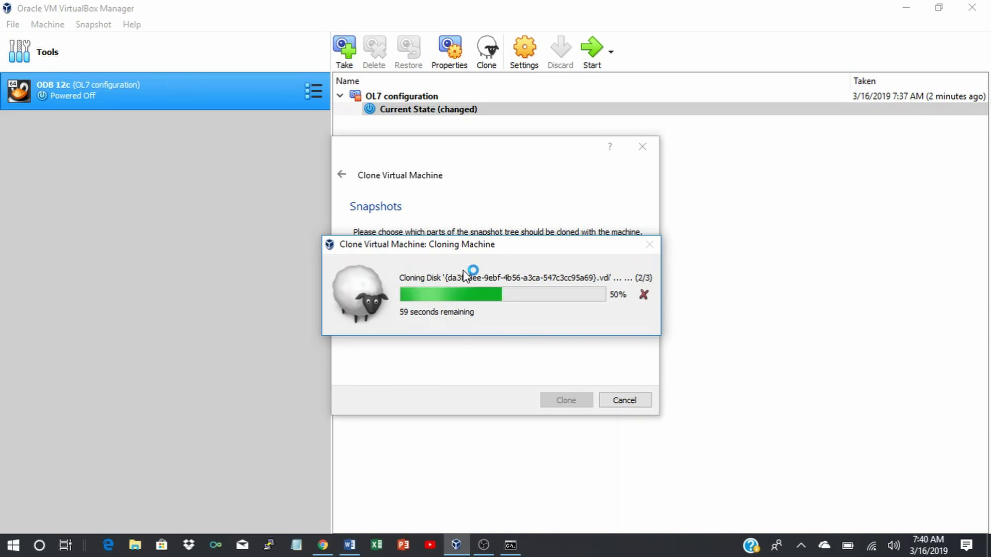
pyautogui.click(484, 545)
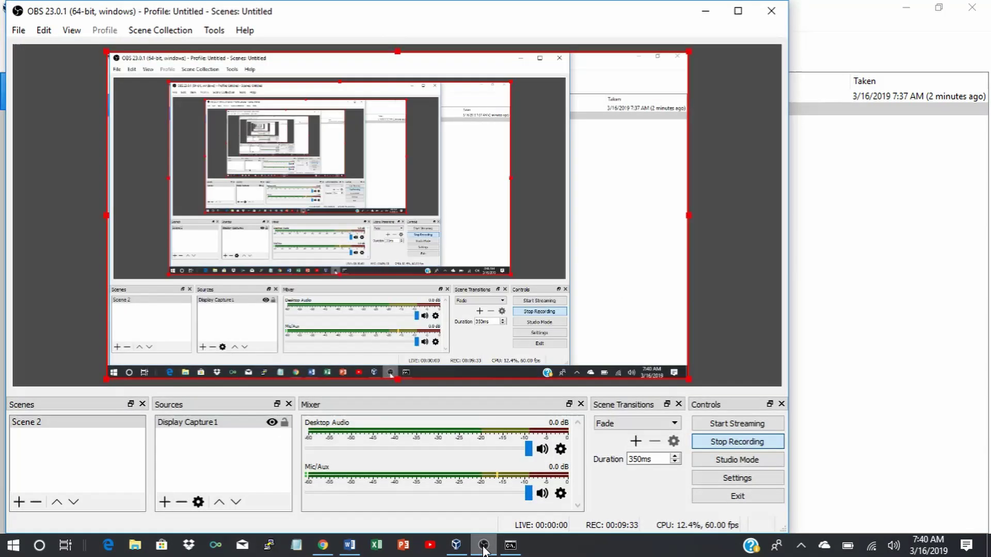
# Stop the OBS screen recording.
pyautogui.click(701, 443)
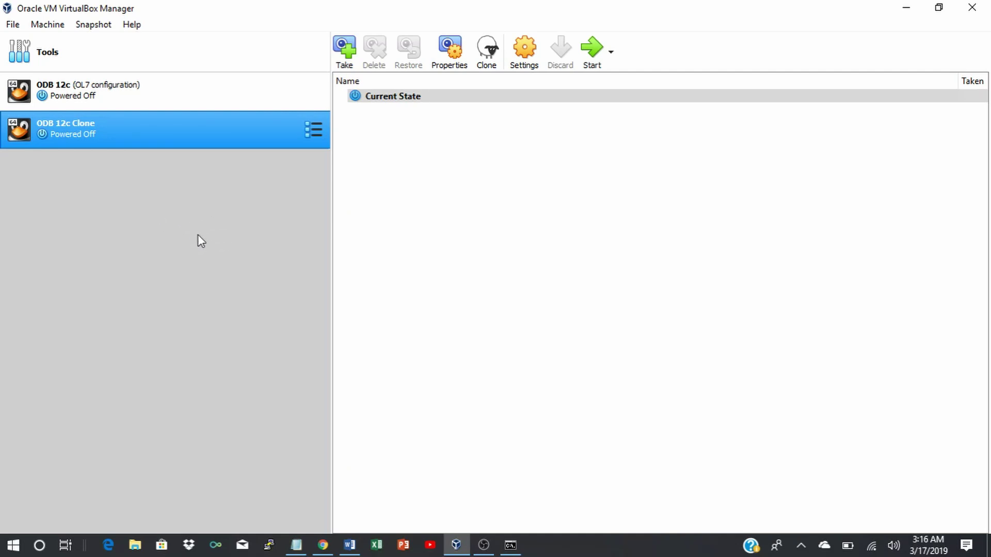
# Power on the ODB 12c Clone machine from VirtualBox Manager.
pyautogui.click(594, 54)
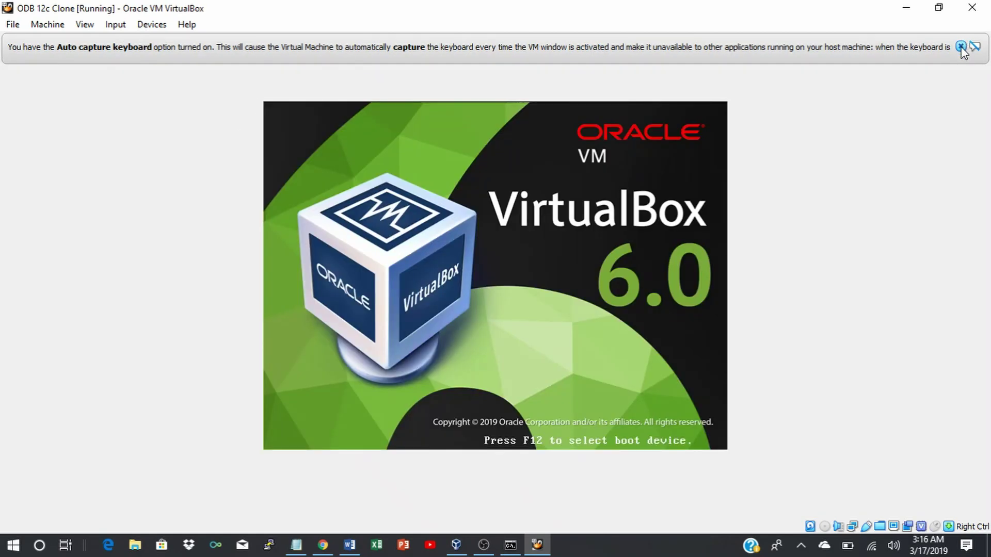
# Close the keyboard auto-capture and mouse pointer integration notices on the ODB 12c Clone window.
pyautogui.click(961, 47)
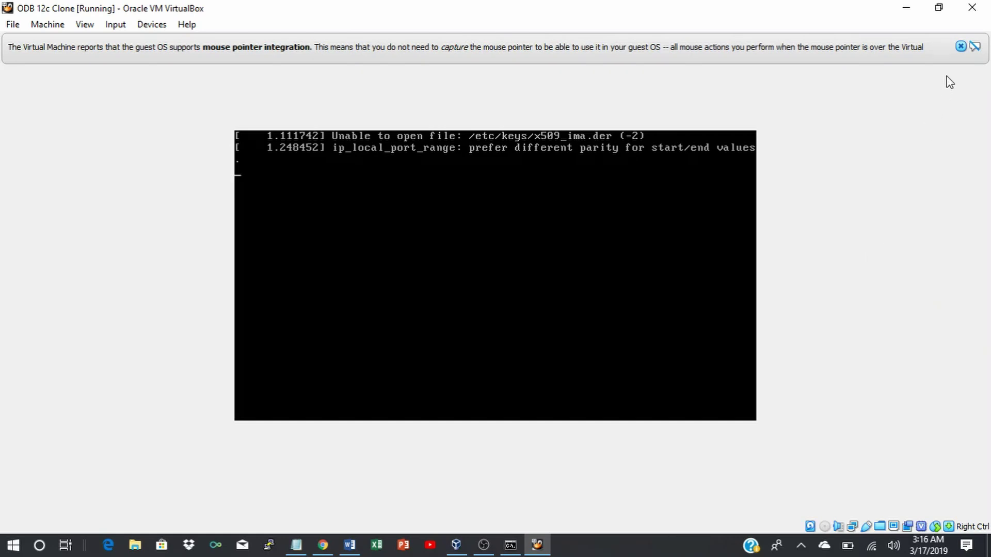
pyautogui.click(961, 47)
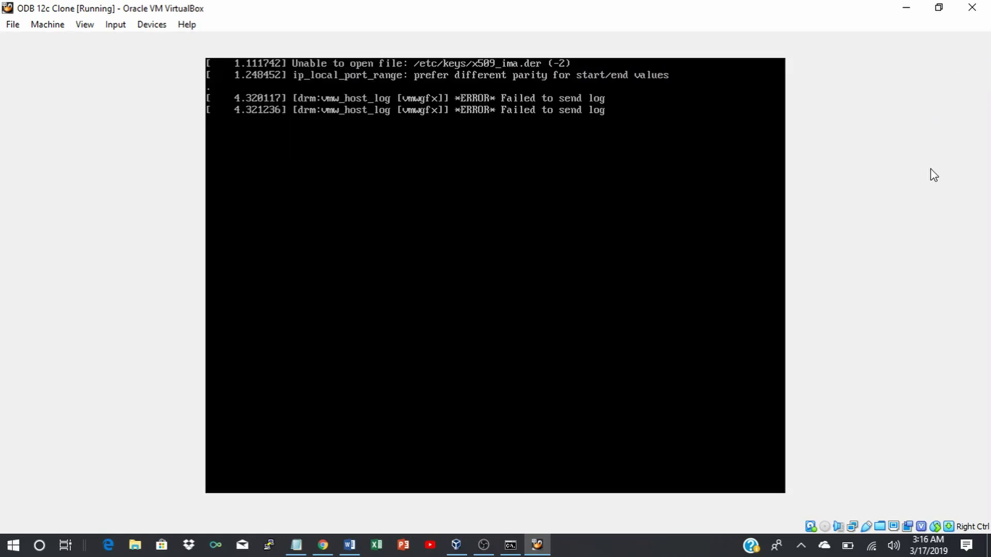
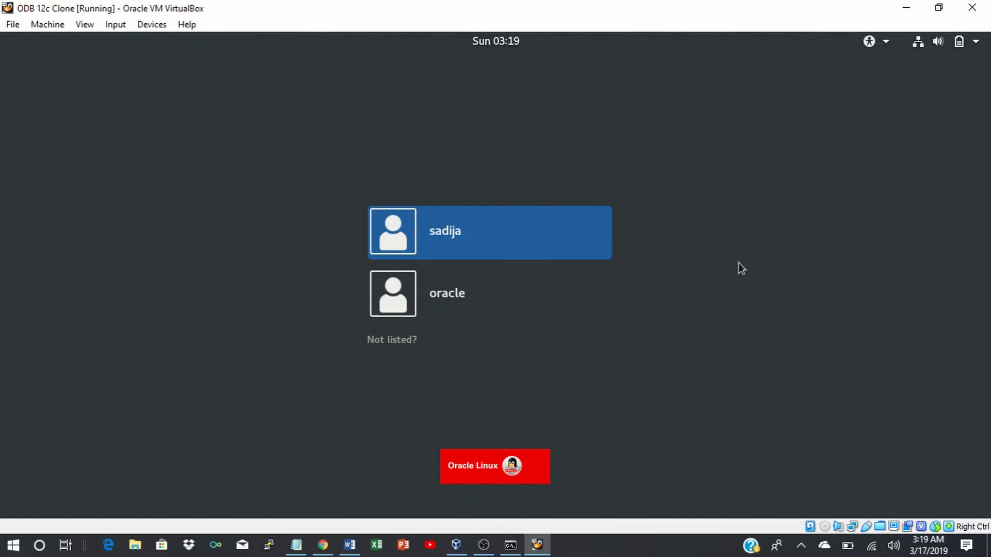
# Sign in to the clone VM's user account with its password to reach the Linux desktop.
pyautogui.click(504, 242)
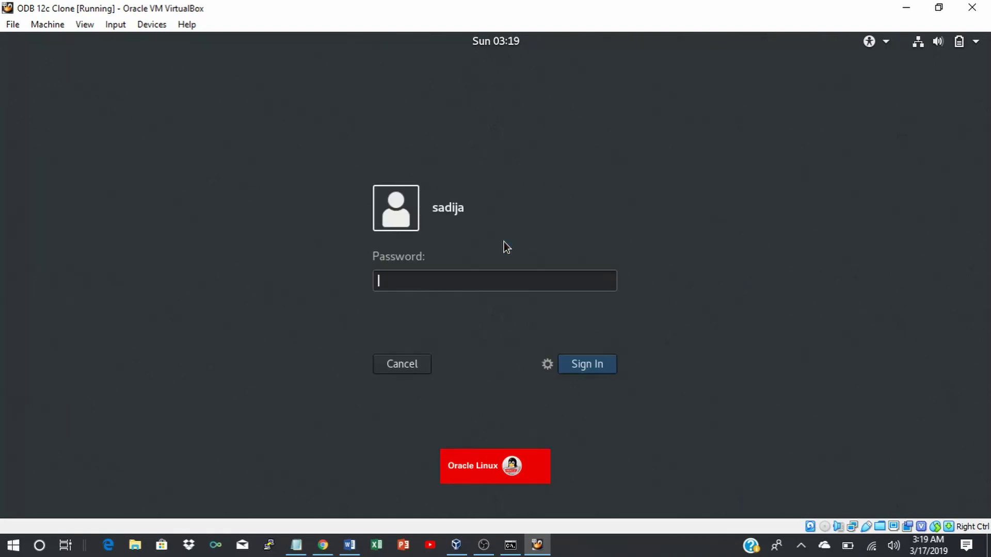
pyautogui.write('*********')
pyautogui.press('Return')
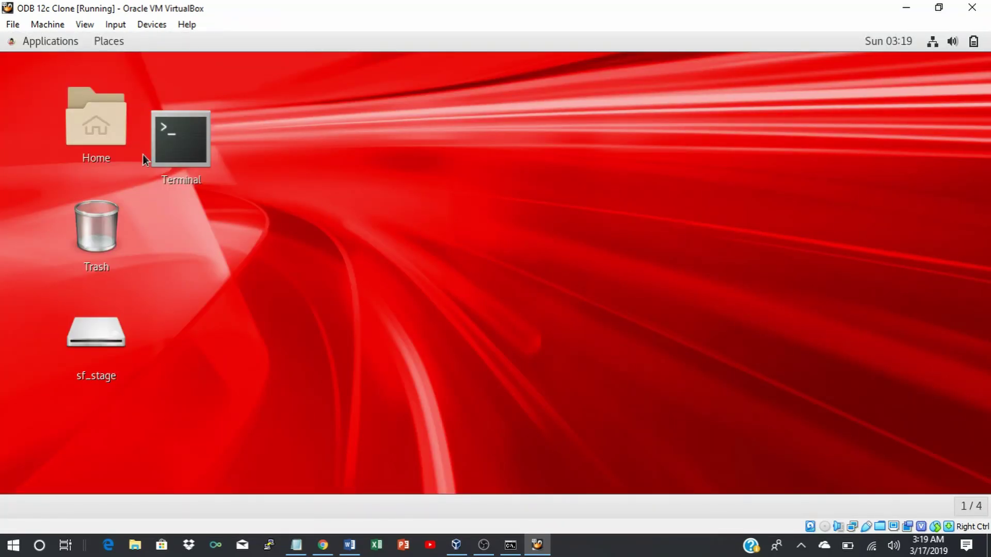
# Open a guest terminal, become root with su root, and run ifconfig.
pyautogui.doubleClick(185, 137)
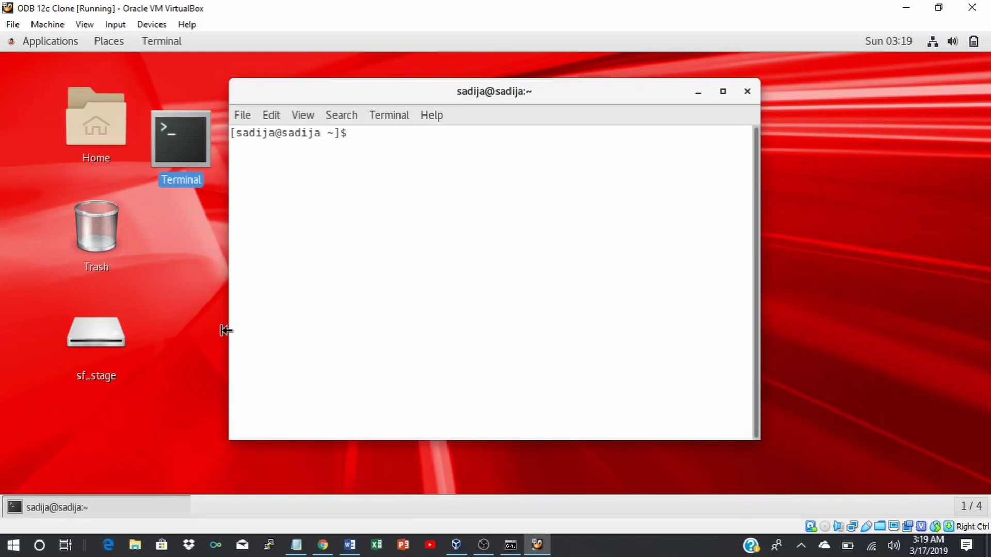
pyautogui.write('su root')
pyautogui.press('Return')
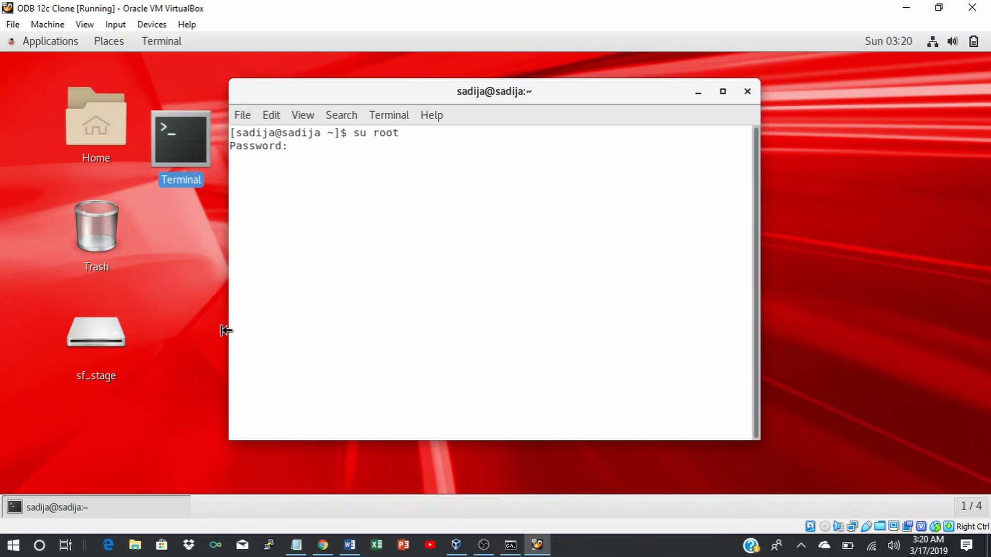
pyautogui.press('Return')
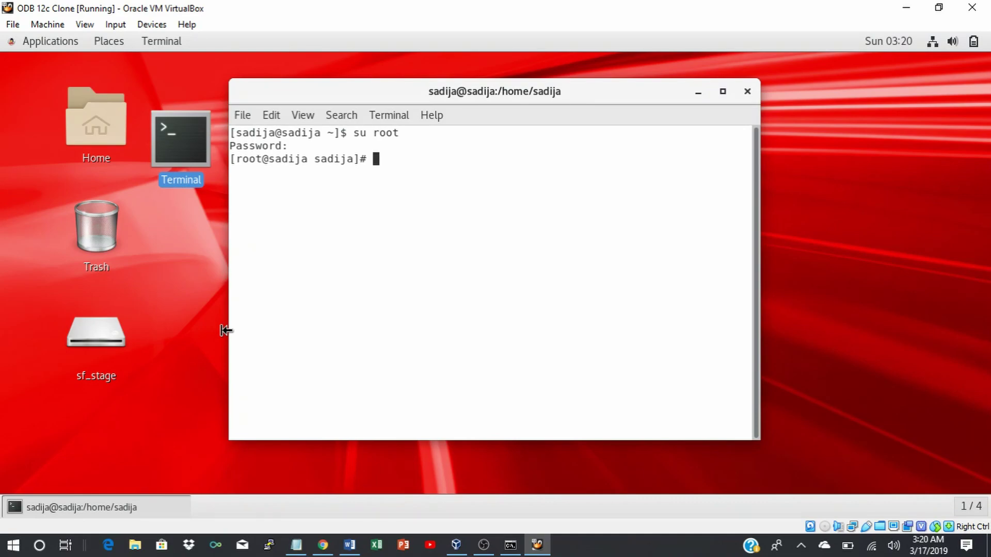
pyautogui.write('ifconfig')
pyautogui.press('Return')
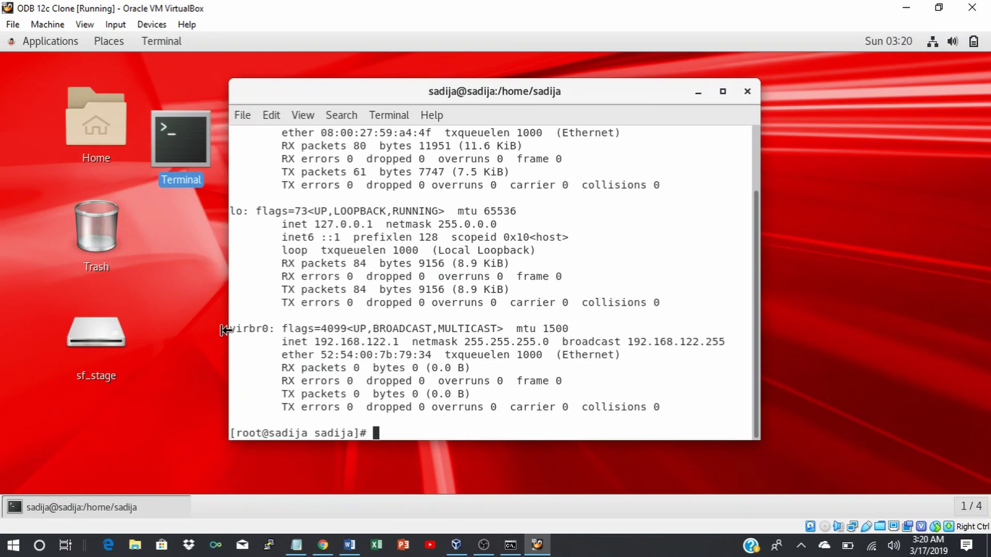
# Confirm the clone's inet address 192.168.0.13 in the ifconfig output, then type vi /etc/hosts.
pyautogui.scroll(2, 473, 303)
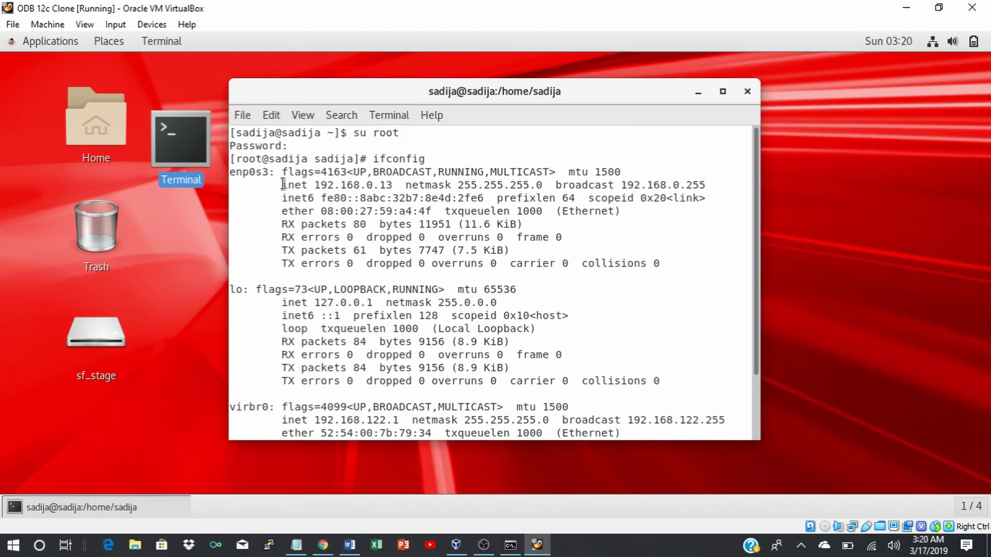
pyautogui.moveTo(282, 184); pyautogui.dragTo(399, 190)
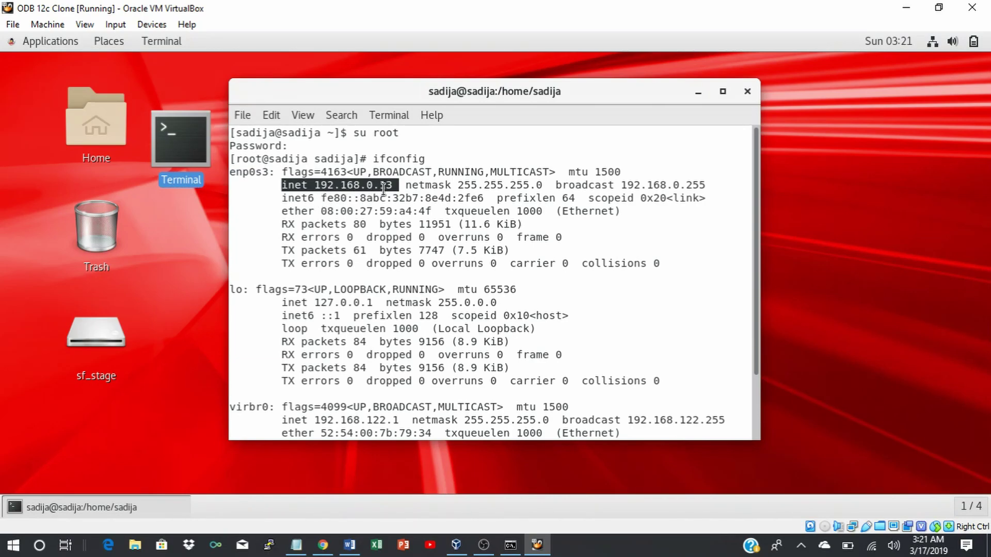
pyautogui.click(461, 280)
pyautogui.scroll(-2, 461, 279)
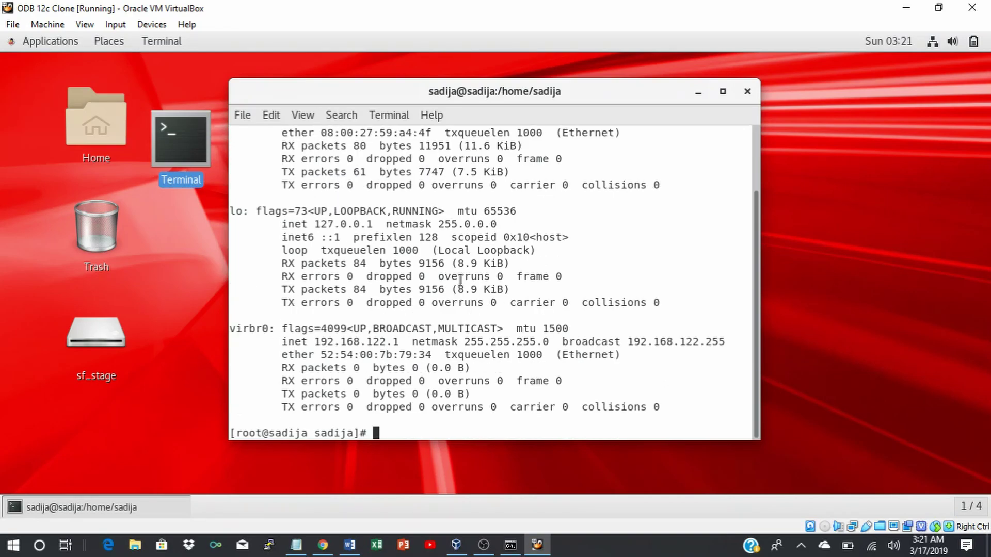
pyautogui.write('vi /etc/hosts')
# Open /etc/hosts in vi in insert mode and copy the 192.168.0.13 host entry.
pyautogui.press('Return')
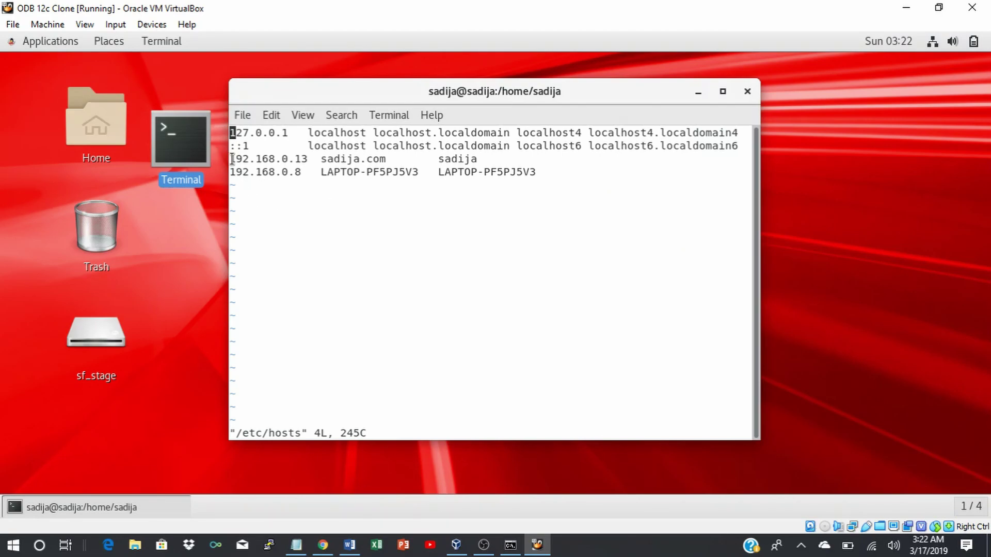
pyautogui.press('i')
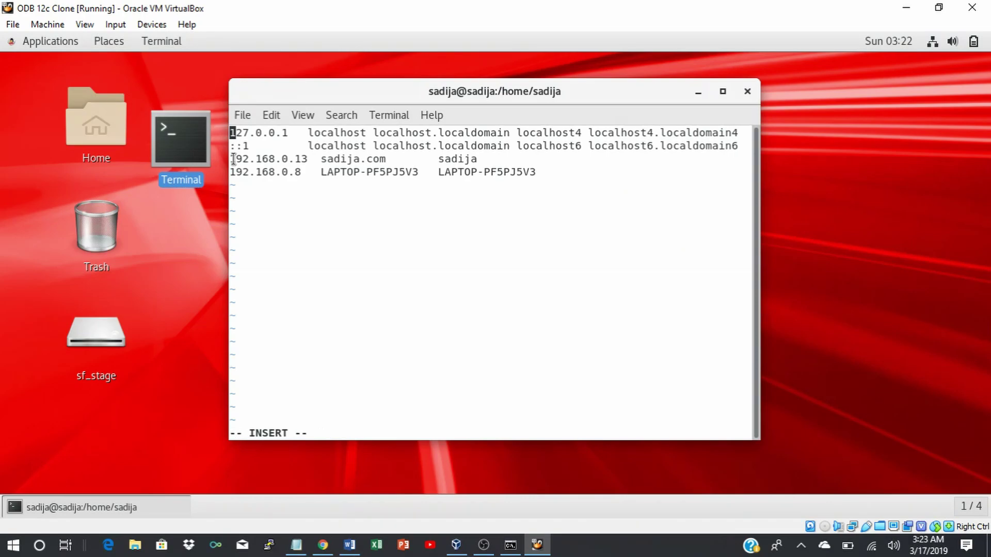
pyautogui.moveTo(232, 159); pyautogui.dragTo(476, 159)
pyautogui.rightClick(463, 161)
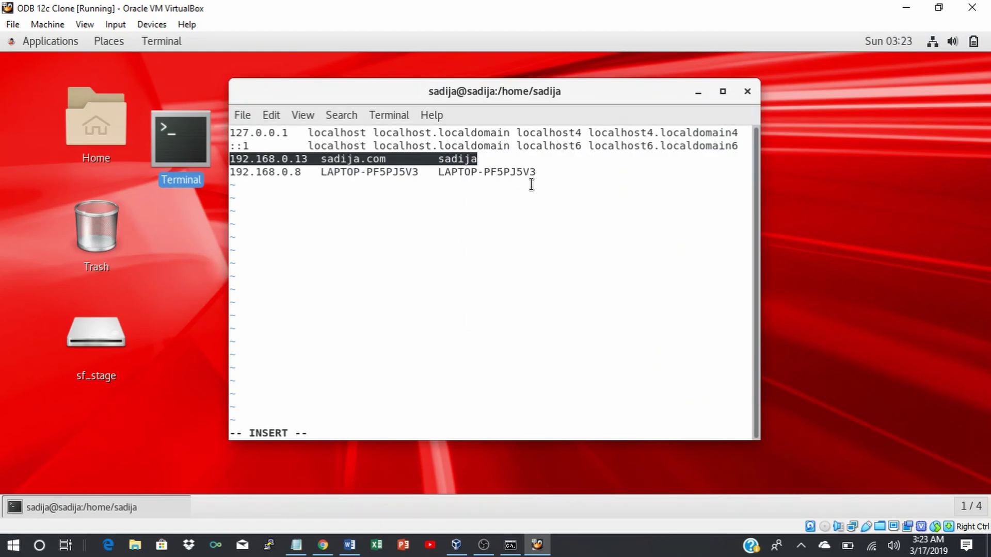
pyautogui.click(537, 173)
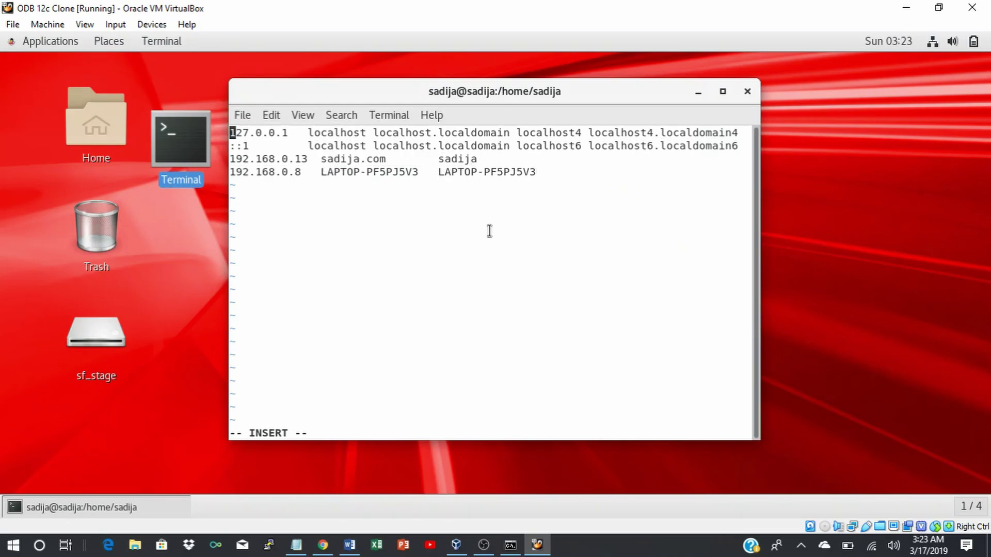
# Paste the entry on a new last line and change its address to 192.168.0.14.
pyautogui.press('Down')
pyautogui.press('Down')
pyautogui.press('Down')
pyautogui.press('Right')
pyautogui.press('Right')
pyautogui.press('Right')
pyautogui.press('Right')
pyautogui.press('Right')
pyautogui.press('Right')
pyautogui.press('Right')
pyautogui.press('Right')
pyautogui.press('Right')
pyautogui.press('Right')
pyautogui.press('Right')
pyautogui.press('Right')
pyautogui.press('Right')
pyautogui.press('Right')
pyautogui.press('Right')
pyautogui.press('Right')
pyautogui.press('Right')
pyautogui.press('Right')
pyautogui.press('Right')
pyautogui.press('Right')
pyautogui.press('Right')
pyautogui.press('Right')
pyautogui.press('Right')
pyautogui.press('Right')
pyautogui.press('Right')
pyautogui.press('Right')
pyautogui.press('Right')
pyautogui.press('Right')
pyautogui.press('Right')
pyautogui.press('Right')
pyautogui.press('Right')
pyautogui.press('Right')
pyautogui.press('Right')
pyautogui.press('Right')
pyautogui.press('Return')
pyautogui.rightClick(237, 182)
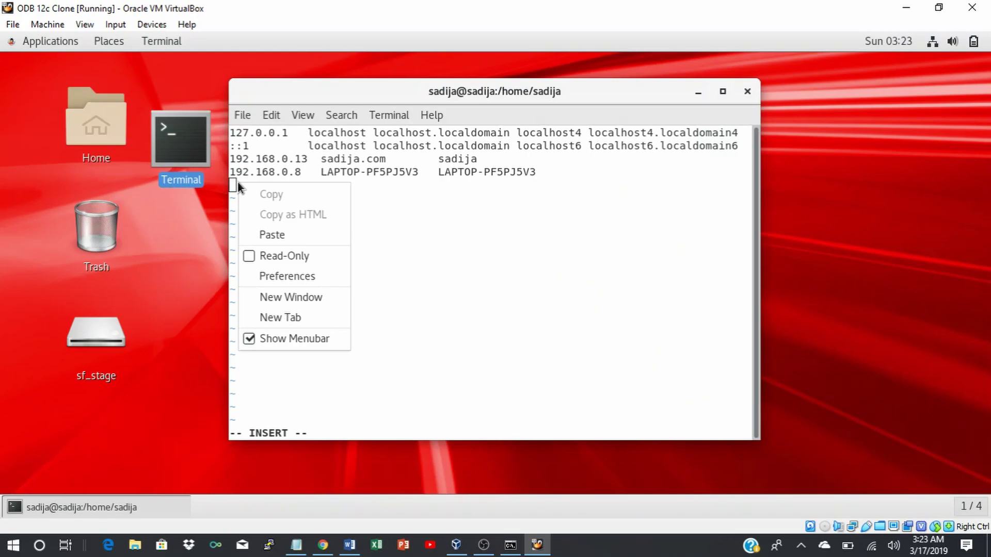
pyautogui.click(267, 234)
pyautogui.press('Left')
pyautogui.press('Left')
pyautogui.press('Left')
pyautogui.press('Left')
pyautogui.press('Left')
pyautogui.press('Left')
pyautogui.press('Left')
pyautogui.press('Left')
pyautogui.press('Left')
pyautogui.press('Left')
pyautogui.press('Left')
pyautogui.press('Left')
pyautogui.press('Left')
pyautogui.press('Left')
pyautogui.press('Left')
pyautogui.press('Left')
pyautogui.press('Left')
pyautogui.press('Left')
pyautogui.press('Left')
pyautogui.press('Left')
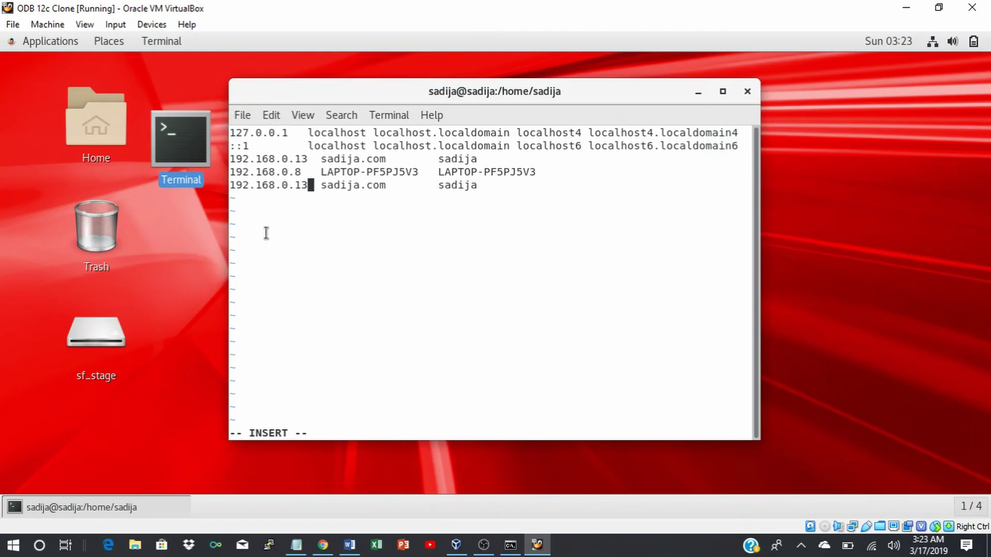
pyautogui.press('BackSpace')
pyautogui.write('4')
# Save /etc/hosts and quit vi with :wq.
pyautogui.press('Escape')
pyautogui.write(':wq')
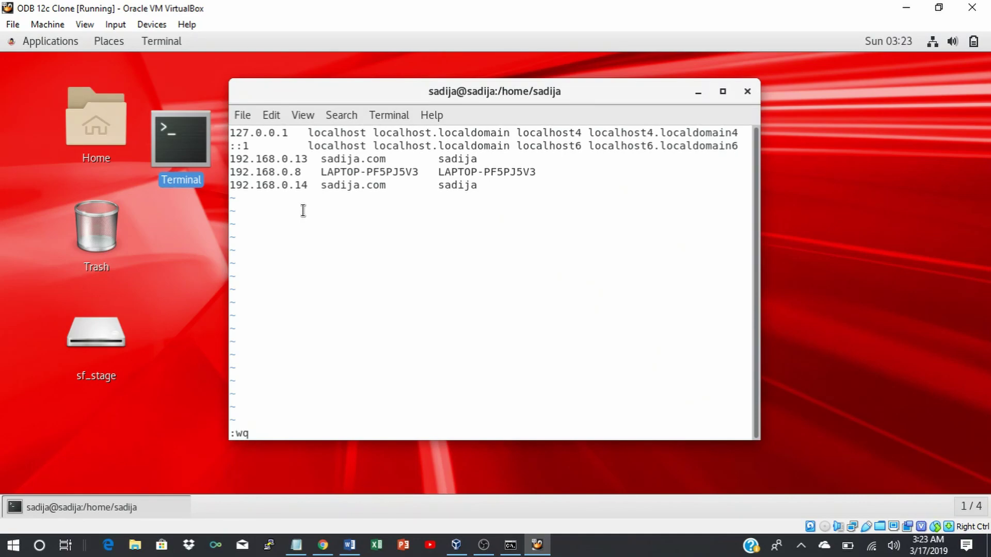
pyautogui.press('Return')
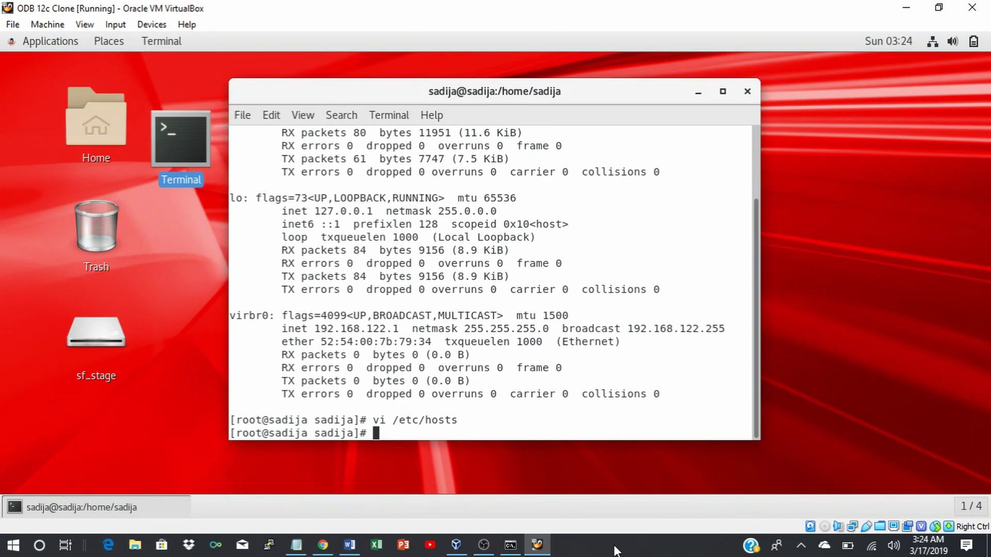
# Save the Windows hosts file in Notepad, minimize it, and return to the VM's root terminal.
pyautogui.moveTo(298, 548)
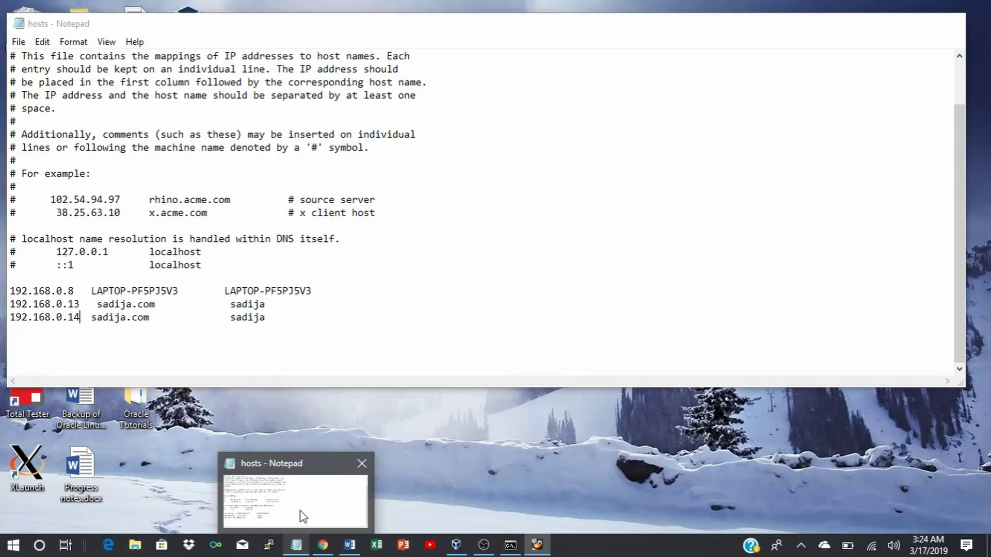
pyautogui.click(301, 513)
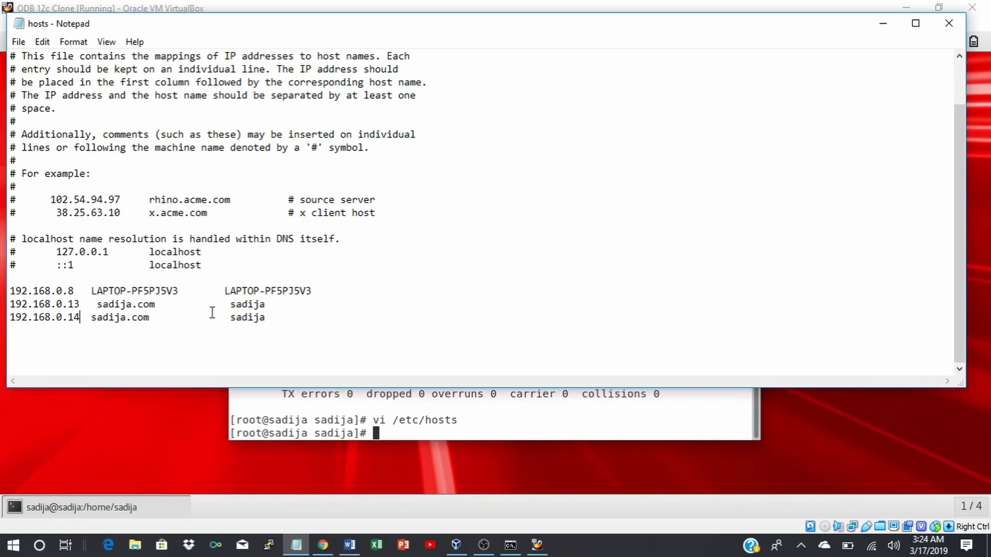
pyautogui.click(18, 42)
pyautogui.click(39, 88)
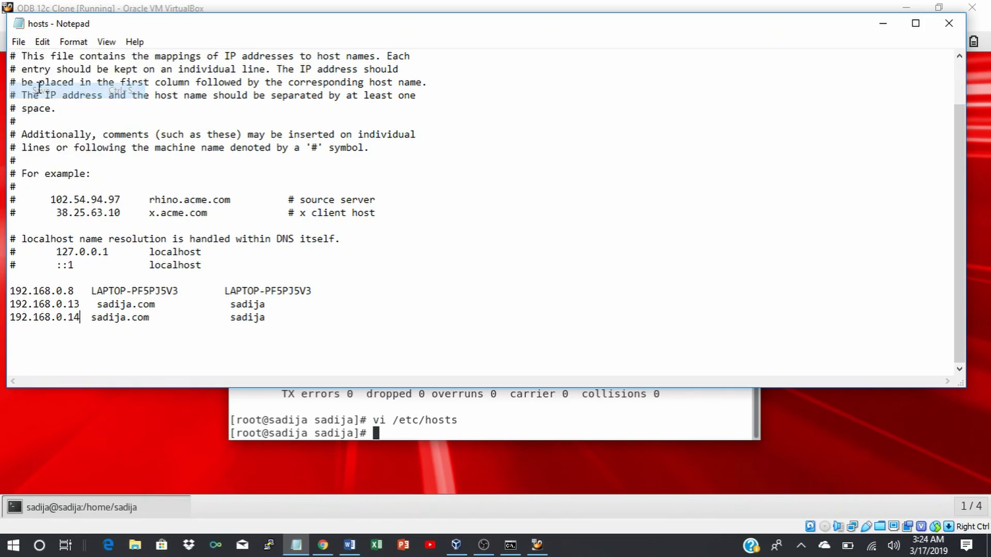
pyautogui.click(883, 24)
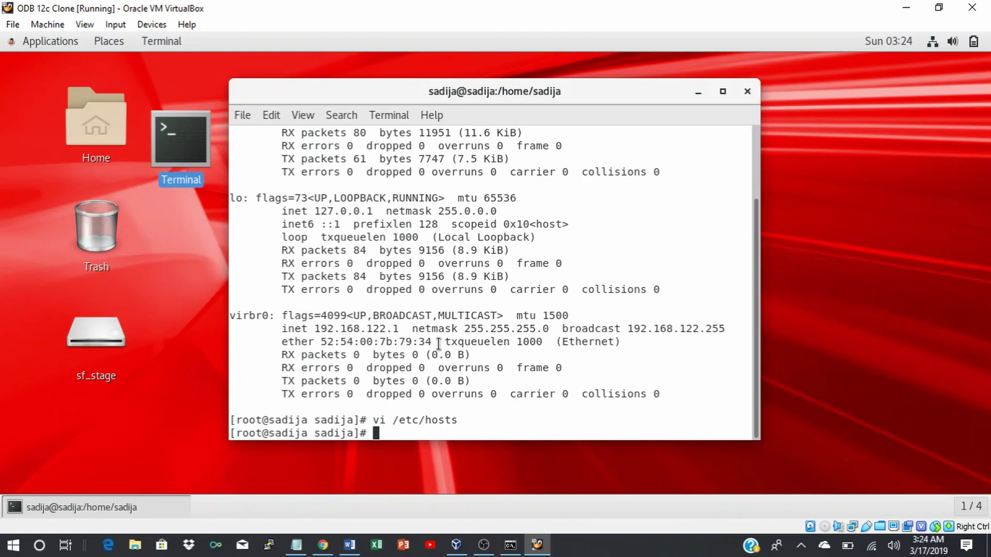
pyautogui.press('Return')
pyautogui.press('Return')
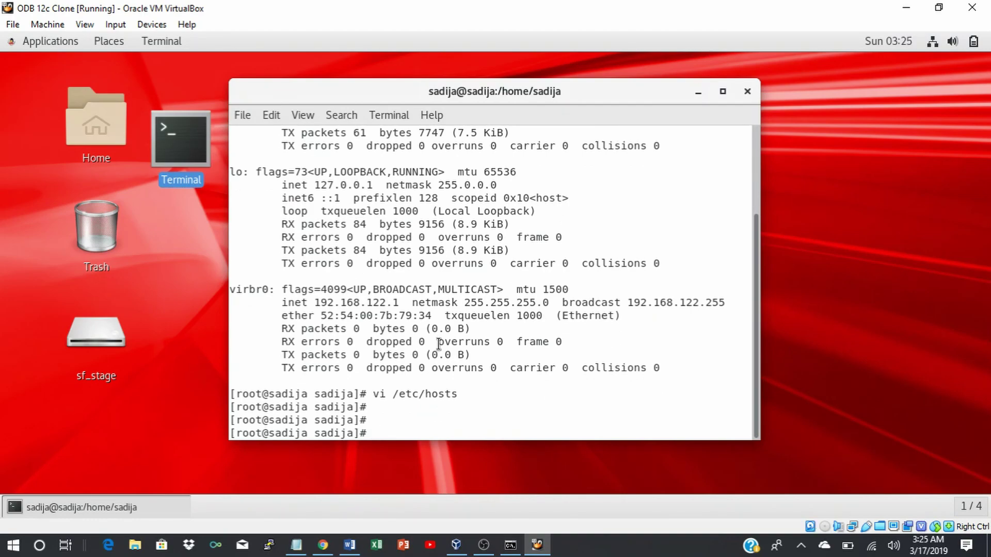
# Switch to the oracle user with su - oracle and open .bash_profile in vi.
pyautogui.write('su - oracle')
pyautogui.press('Return')
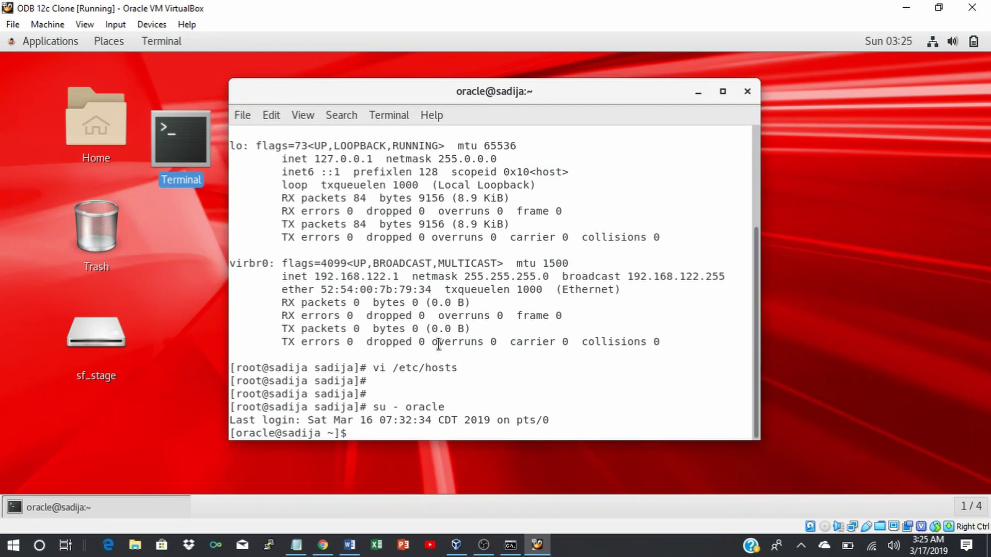
pyautogui.write('vi .bash_profile')
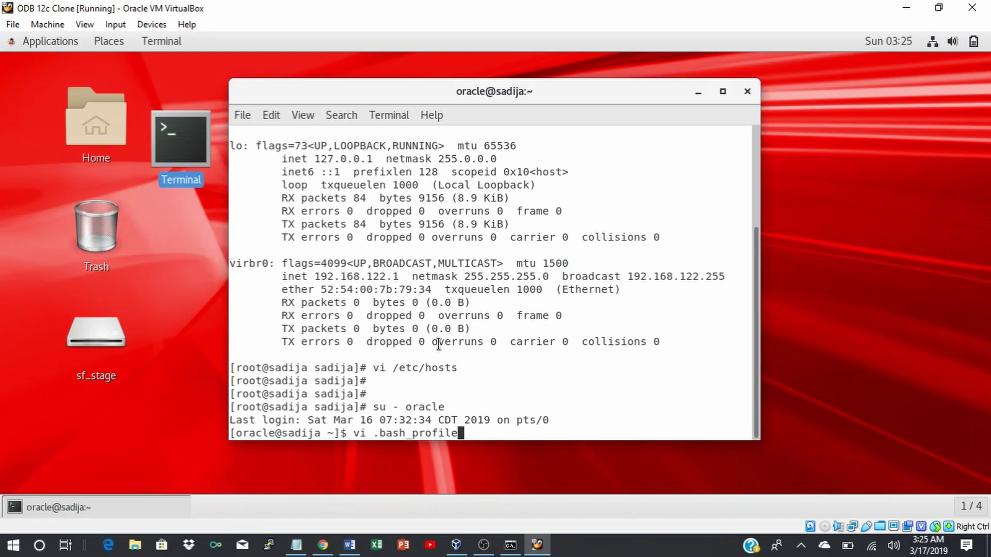
pyautogui.press('Return')
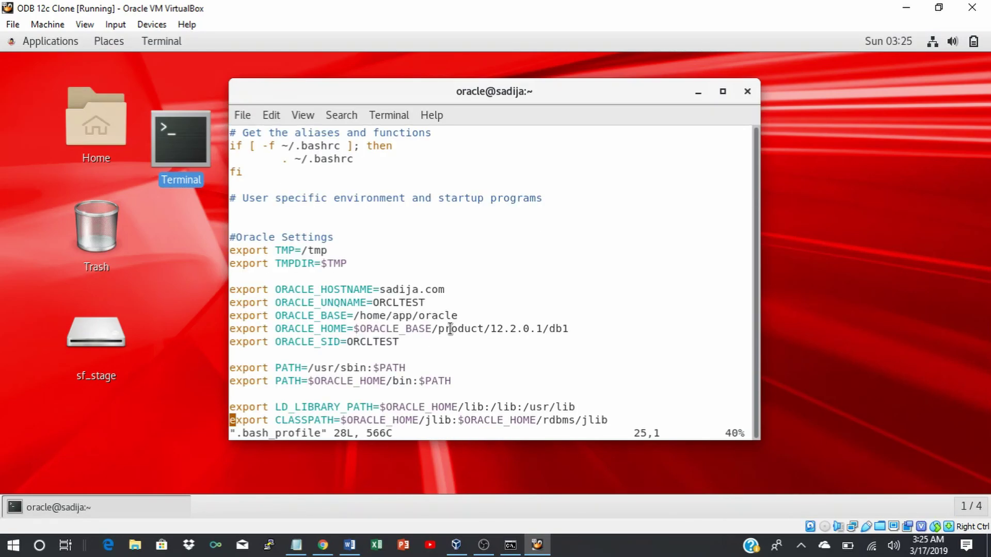
pyautogui.scroll(-1, 450, 329)
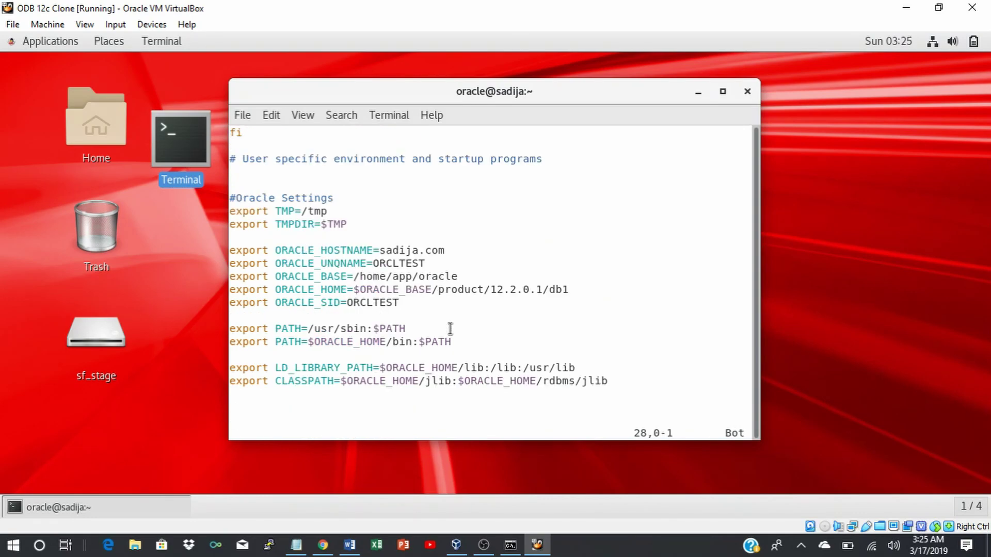
# Change the ORACLE_SID and ORACLE_UNQNAME values from ORCLTEST to ORCLDEV.
pyautogui.press('i')
pyautogui.press('Up')
pyautogui.press('Up')
pyautogui.press('Up')
pyautogui.press('Up')
pyautogui.press('Up')
pyautogui.press('Up')
pyautogui.press('Up')
pyautogui.press('Up')
pyautogui.press('Up')
pyautogui.press('Right')
pyautogui.press('Right')
pyautogui.press('Right')
pyautogui.press('Right')
pyautogui.press('Right')
pyautogui.press('Right')
pyautogui.press('Right')
pyautogui.press('Right')
pyautogui.press('Right')
pyautogui.press('Right')
pyautogui.press('Right')
pyautogui.press('Right')
pyautogui.press('Right')
pyautogui.press('Right')
pyautogui.press('Right')
pyautogui.press('Right')
pyautogui.press('Right')
pyautogui.press('Right')
pyautogui.press('Right')
pyautogui.press('Right')
pyautogui.press('BackSpace')
pyautogui.press('BackSpace')
pyautogui.press('BackSpace')
pyautogui.press('BackSpace')
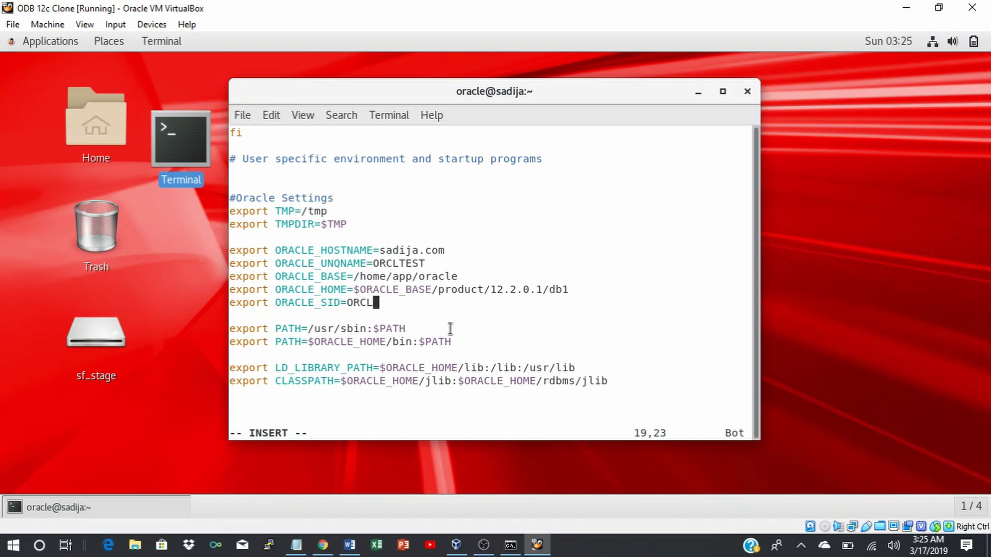
pyautogui.write('DEV')
pyautogui.press('Up')
pyautogui.press('Up')
pyautogui.press('Up')
pyautogui.press('Right')
pyautogui.press('Right')
pyautogui.press('Right')
pyautogui.press('Right')
pyautogui.press('Right')
pyautogui.press('BackSpace')
pyautogui.press('BackSpace')
pyautogui.press('BackSpace')
pyautogui.press('BackSpace')
pyautogui.write('DEV')
# Save .bash_profile and quit vi with :wq.
pyautogui.press('Escape')
pyautogui.write(':wq')
pyautogui.press('Return')
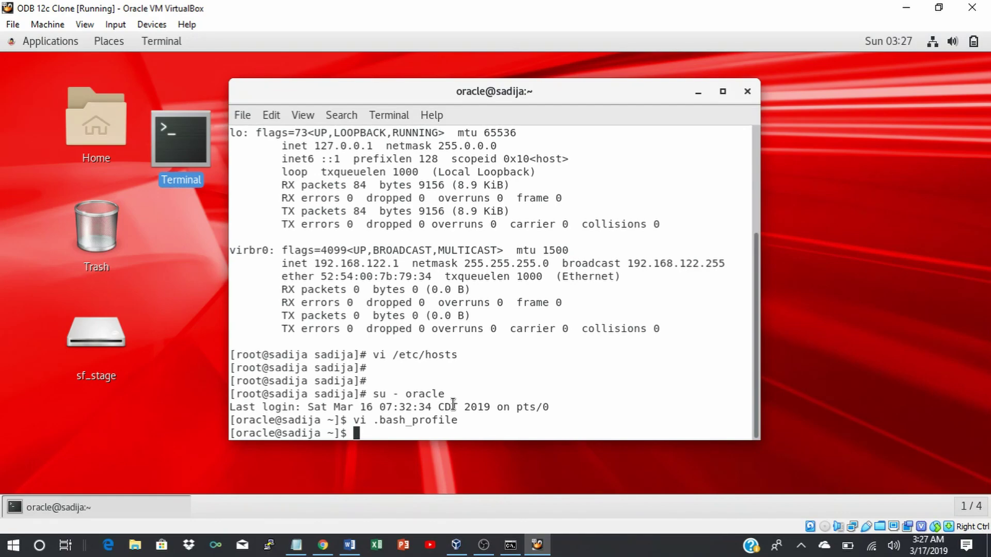
# After reboot is refused for oracle, exit back to root and reboot the clone VM.
pyautogui.write('reboot')
pyautogui.press('Return')
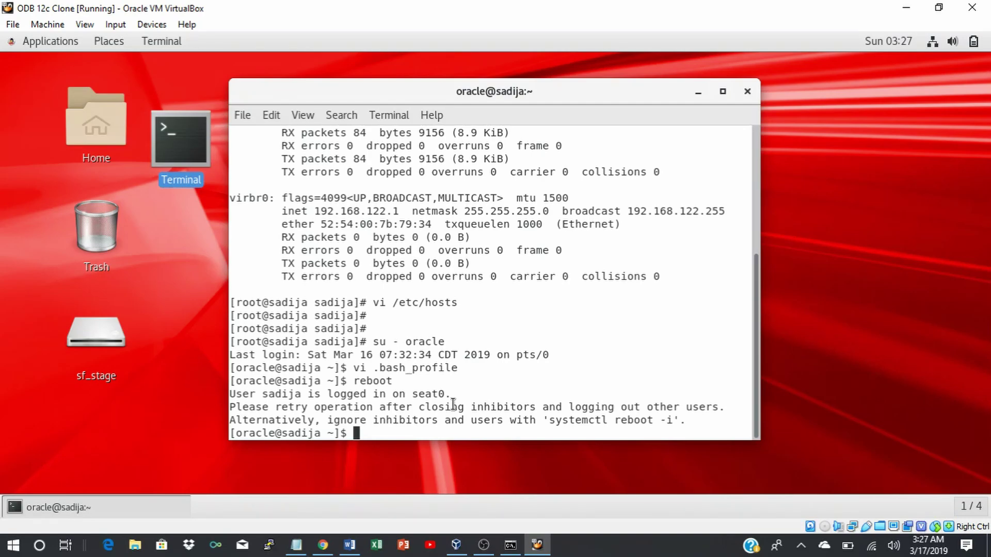
pyautogui.write('exit')
pyautogui.press('Return')
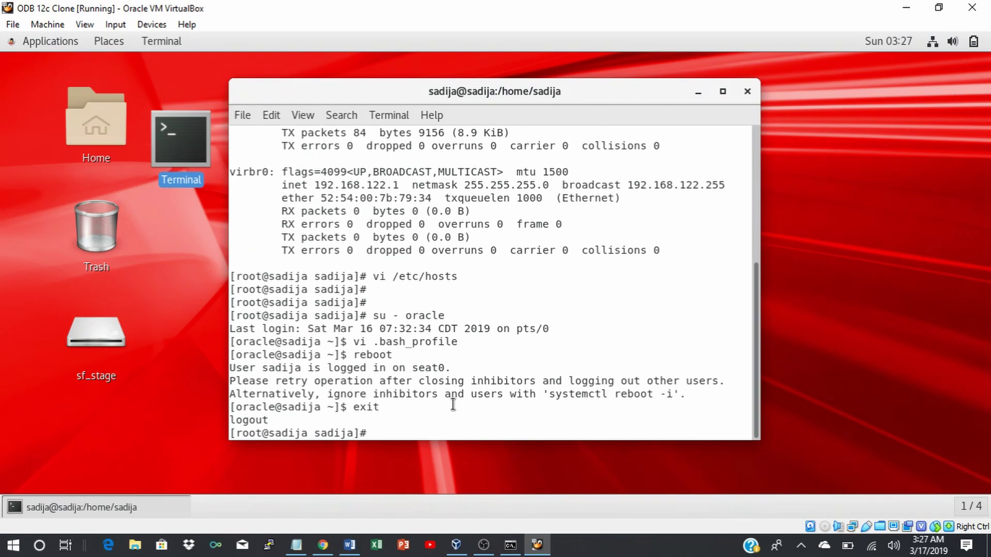
pyautogui.write('reboot')
pyautogui.press('Return')
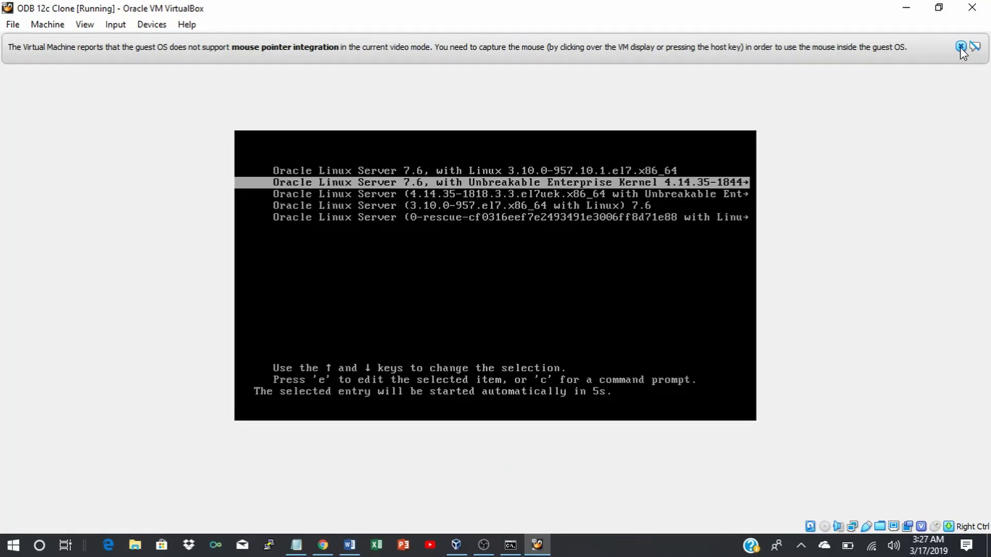
# Dismiss the mouse integration notices while the clone reboots to its login screen.
pyautogui.click(960, 47)
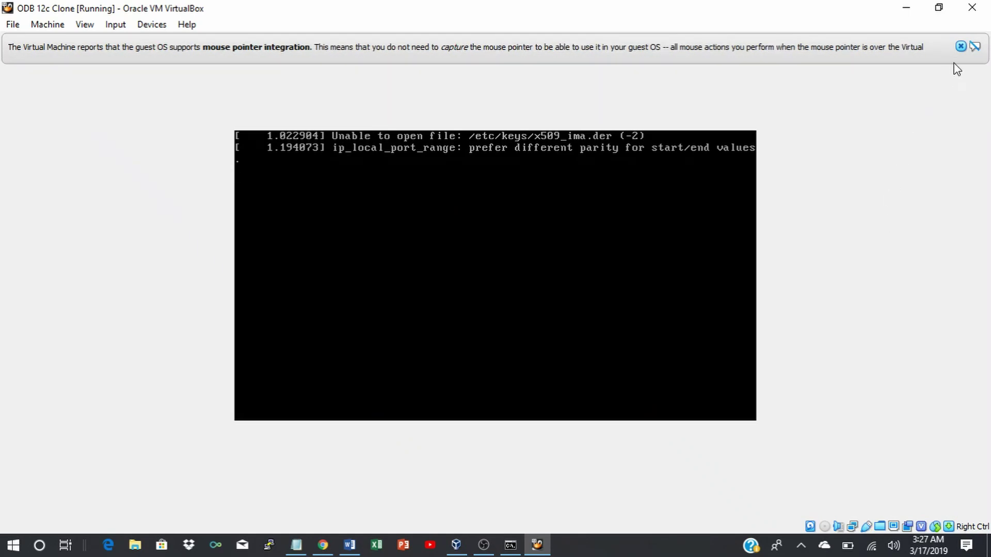
pyautogui.click(960, 47)
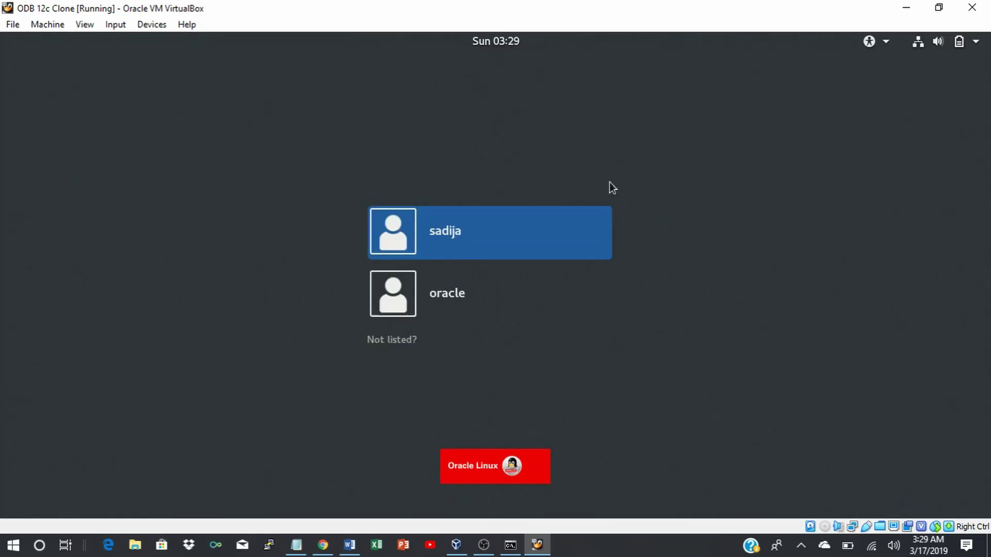
# Shut down the clone VM with Machine > ACPI Shutdown.
pyautogui.click(42, 23)
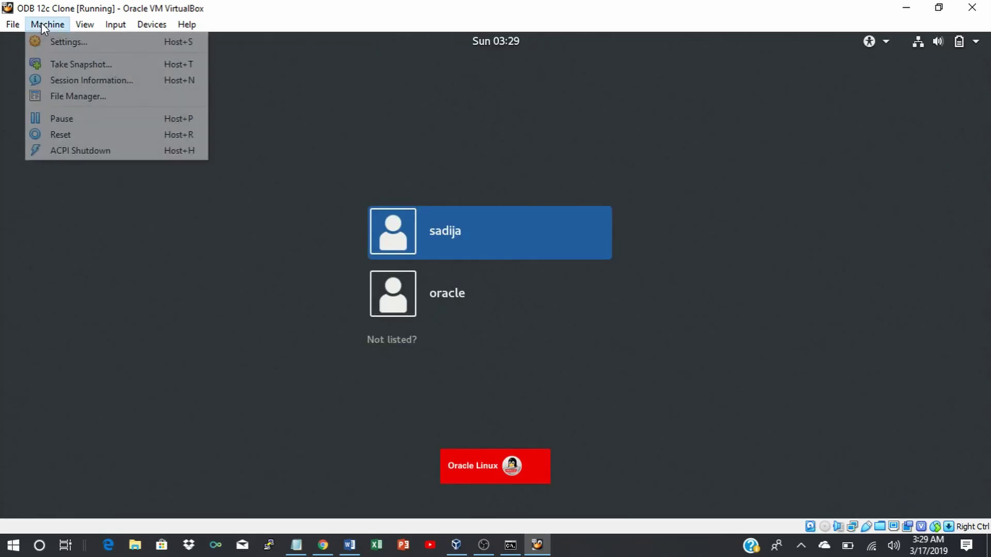
pyautogui.click(76, 151)
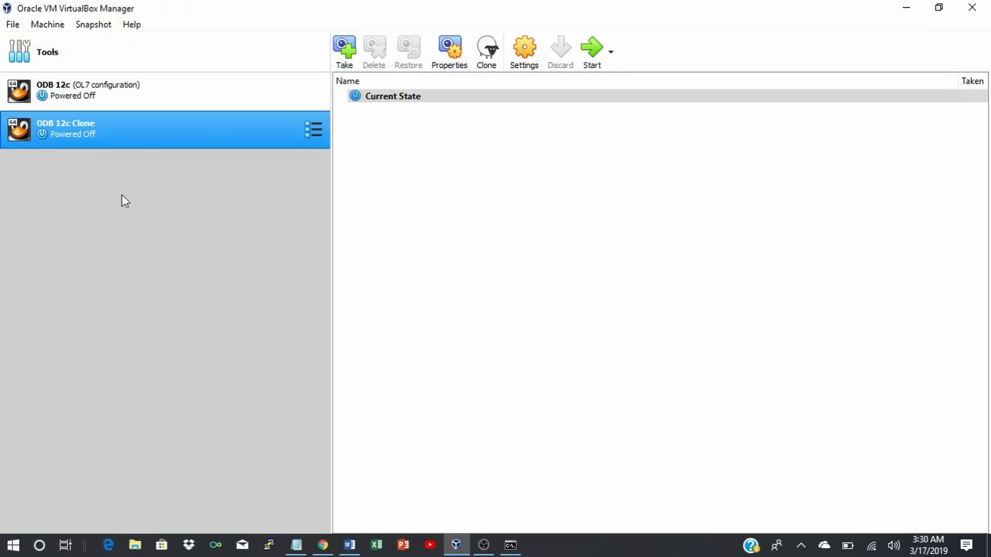
# Start the original ODB 12c VM and dismiss its keyboard and mouse notice bars.
pyautogui.click(121, 90)
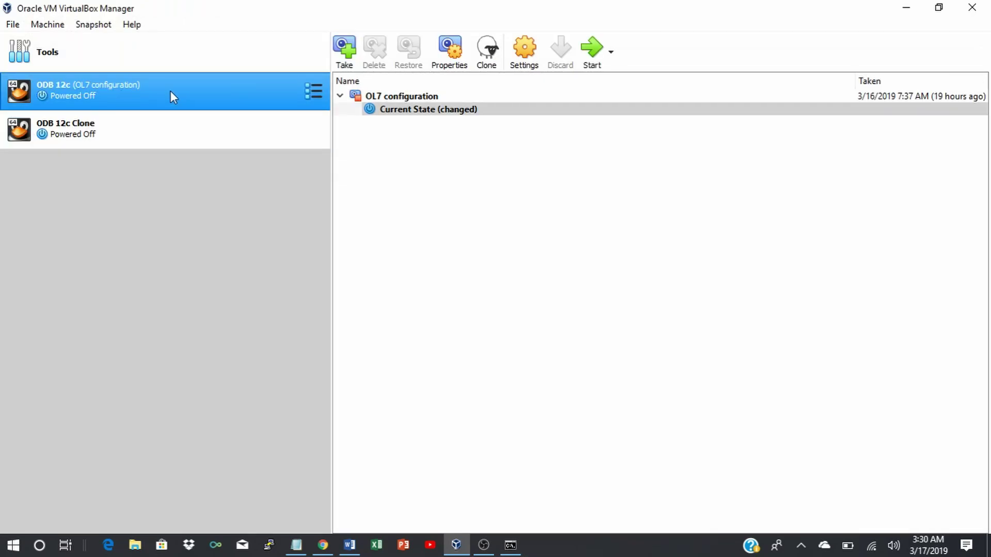
pyautogui.click(591, 50)
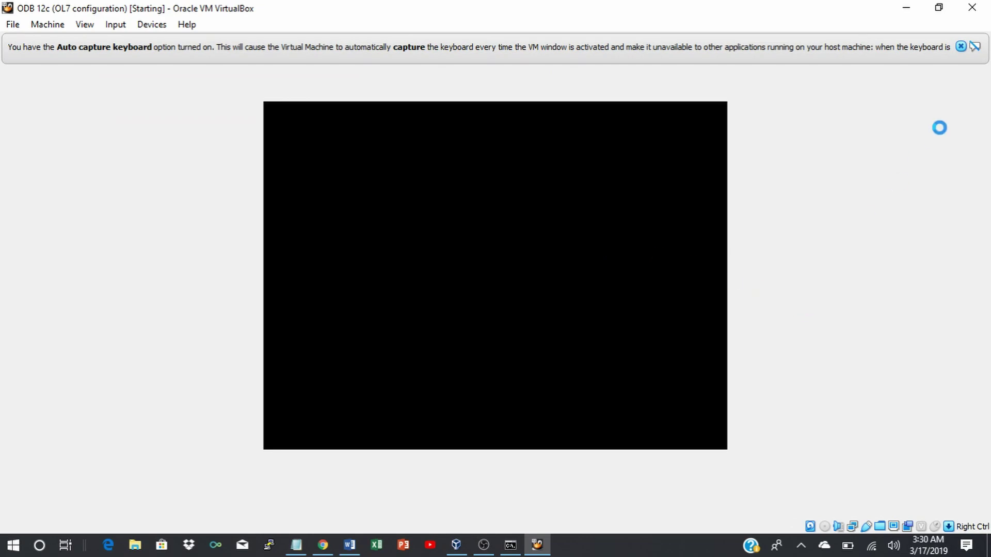
pyautogui.click(960, 46)
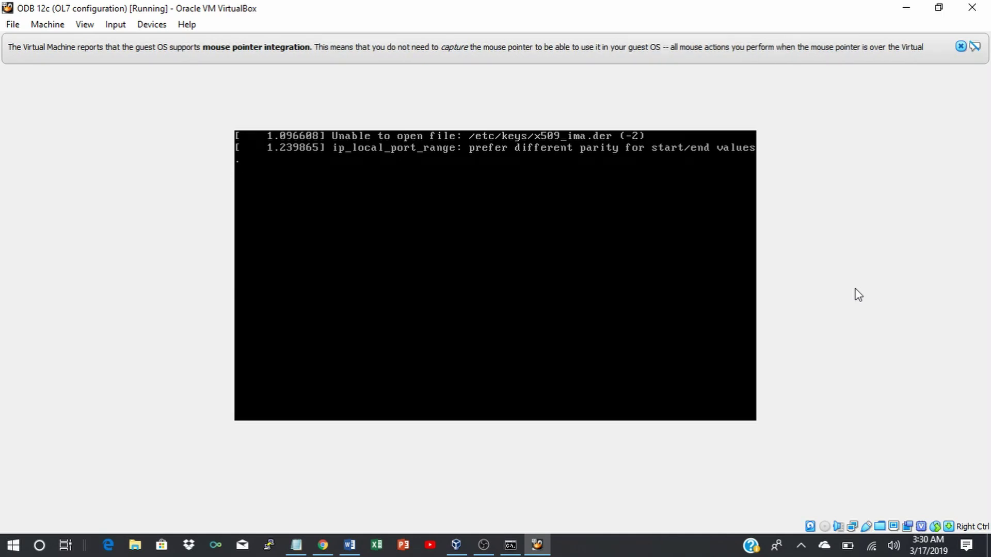
pyautogui.click(961, 48)
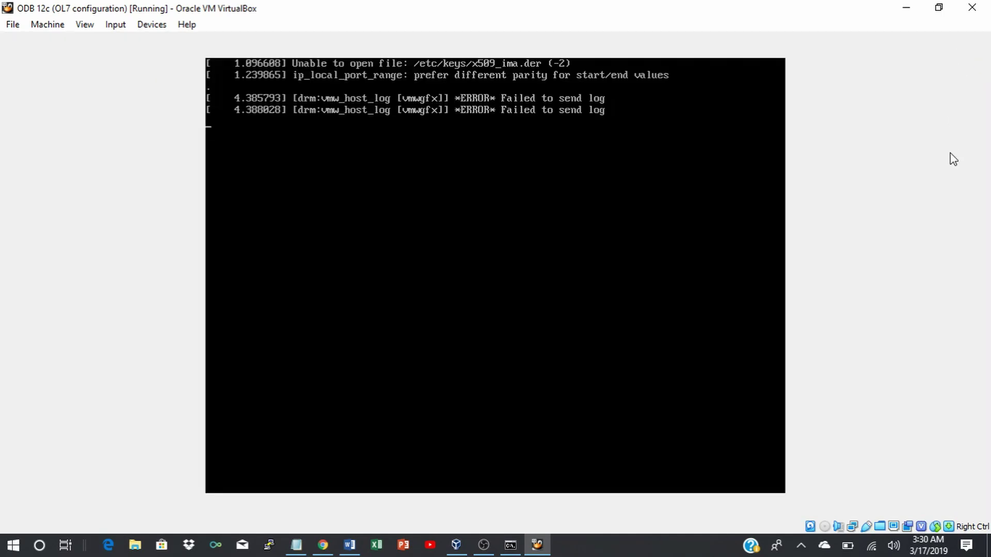